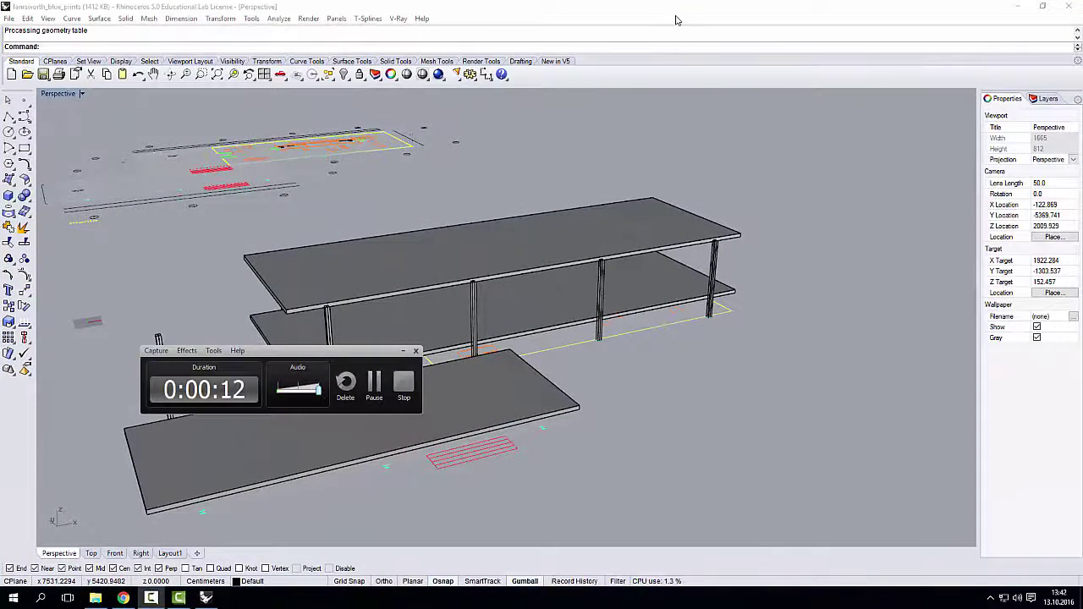
- Select the freestanding column at the inner edge of the lower terrace slab for one-directional scaling
left_click(403, 350)
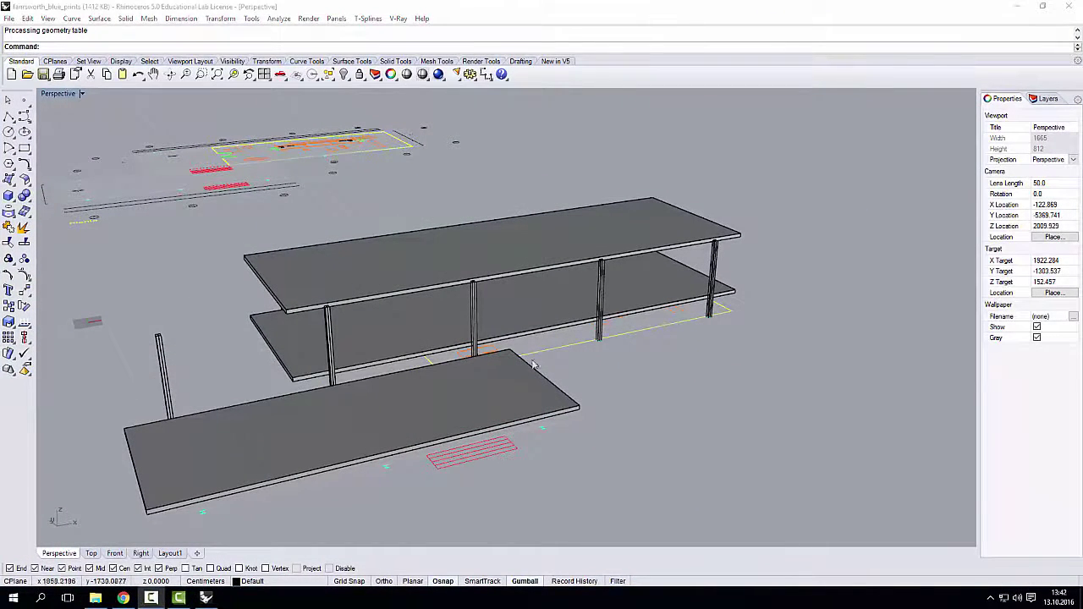
right_click_drag(533, 365, 611, 316)
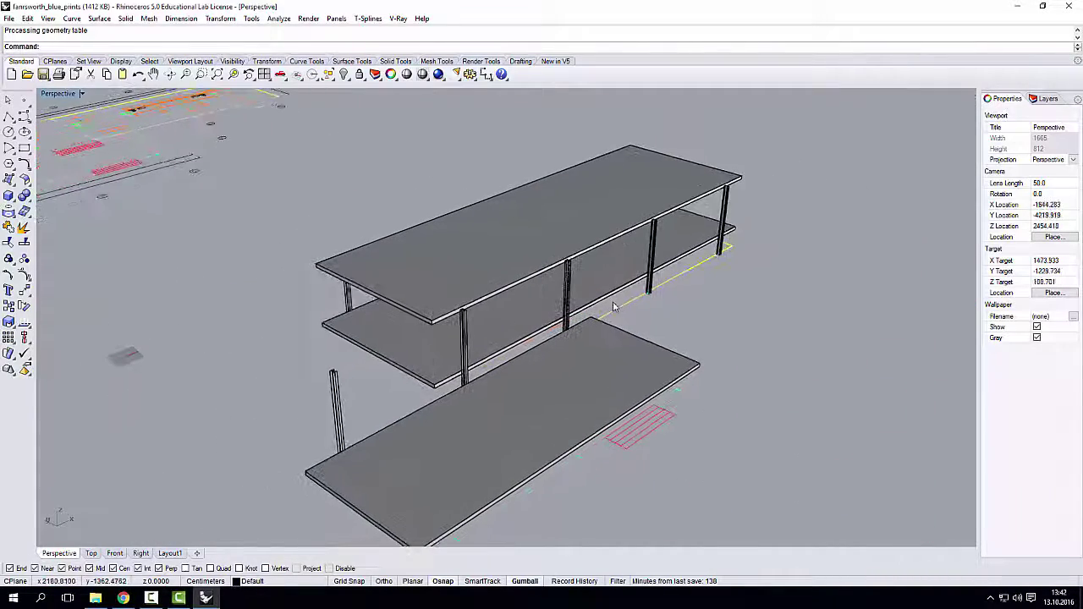
scroll(542, 319, "down", 4)
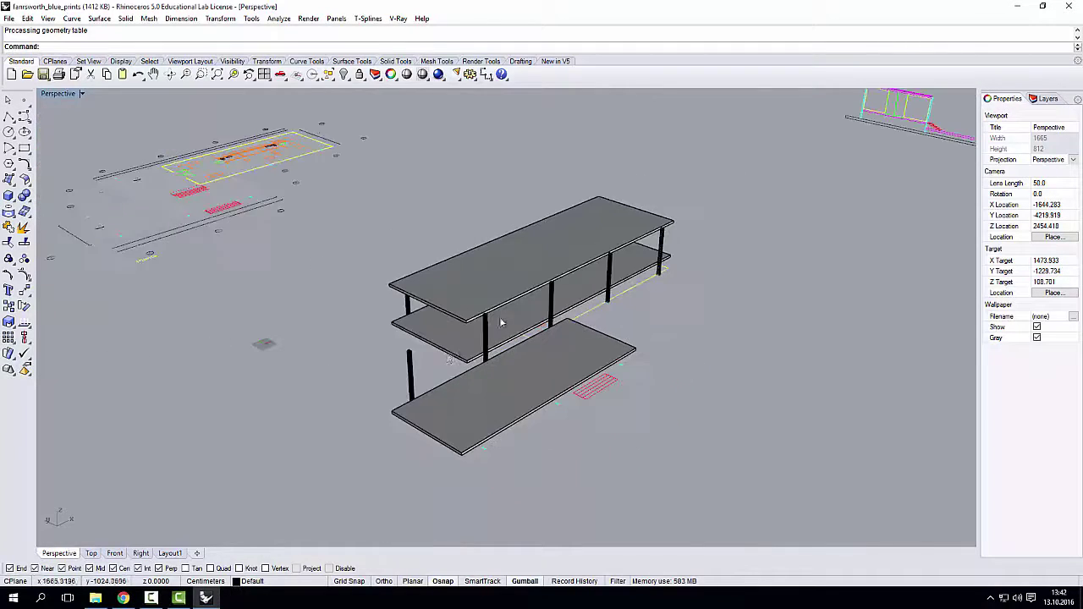
scroll(414, 383, "up", 9)
scroll(413, 385, "up", 3)
left_click(371, 386)
scroll(373, 373, "down", 7)
right_click_drag(377, 368, 587, 364)
right_click_drag(685, 306, 554, 364)
scroll(556, 368, "up", 5)
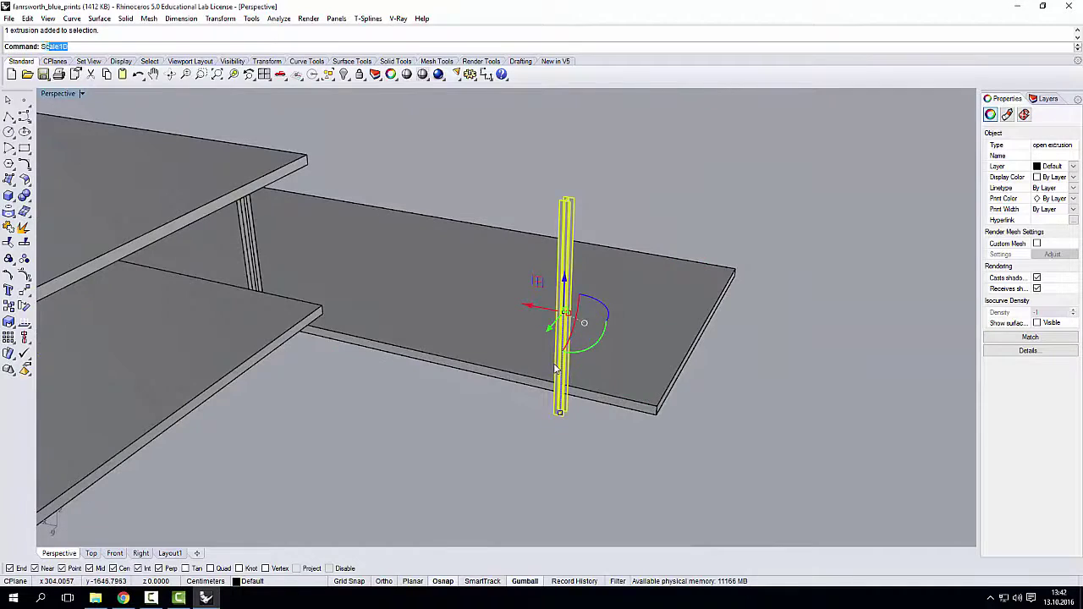
- Try to scale the column vertically with Scale1D, using its bottom corner as origin and its top corner as first reference
key("Return")
scroll(551, 385, "up", 5)
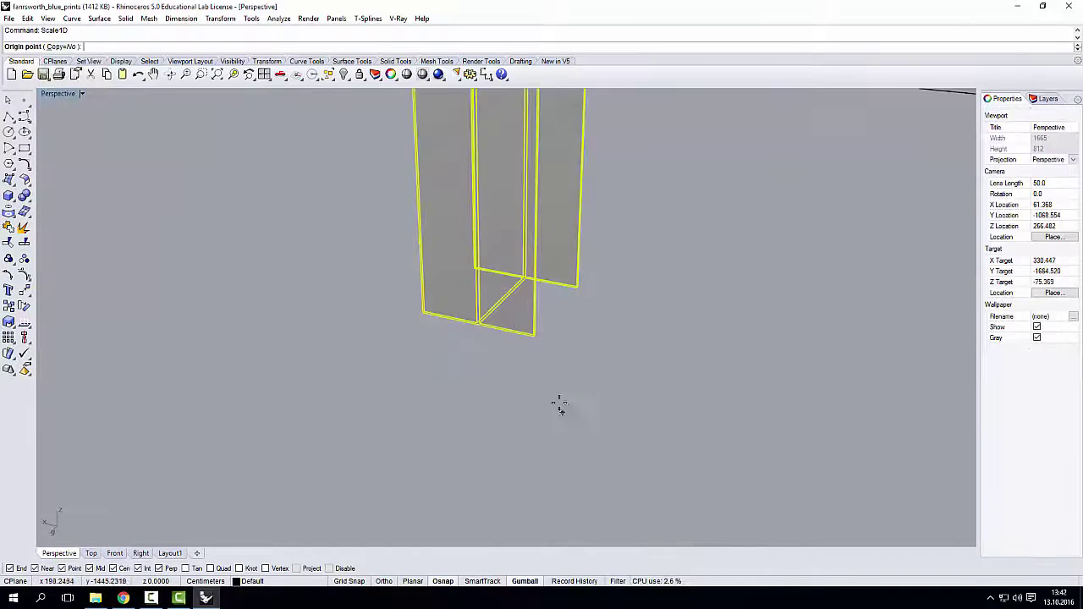
left_click(533, 336)
scroll(551, 426, "down", 5)
right_click_drag(570, 402, 498, 424)
scroll(497, 423, "up", 8)
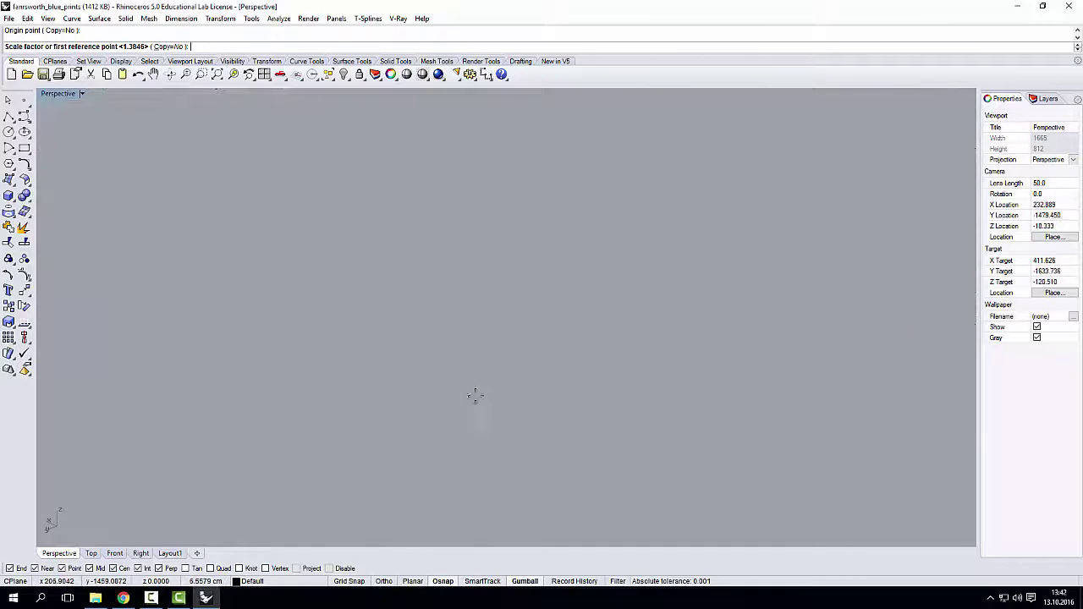
scroll(477, 395, "down", 2)
scroll(478, 392, "up", 3)
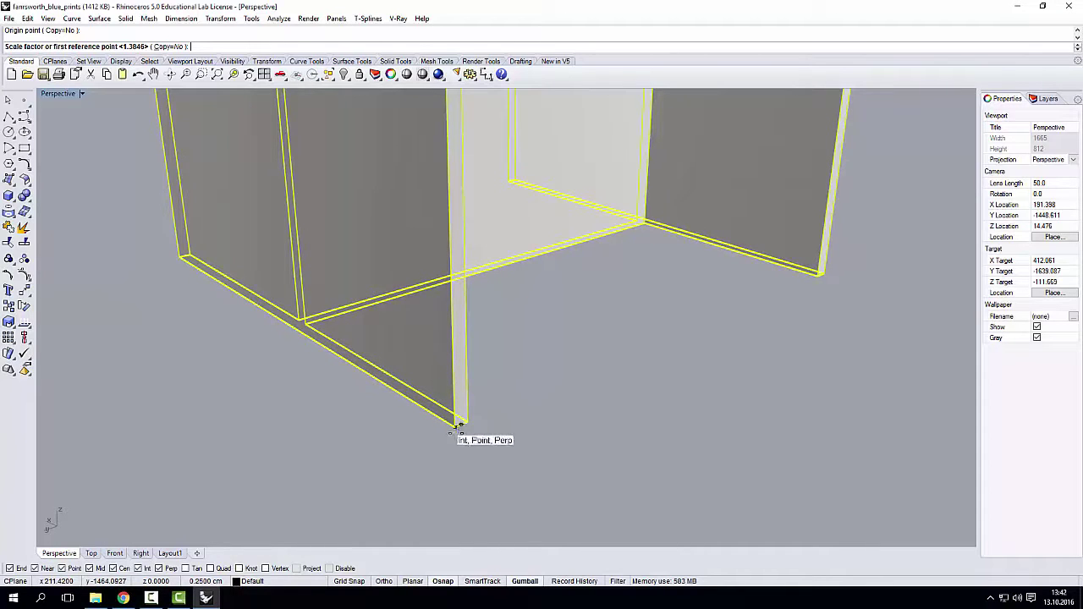
scroll(457, 426, "down", 4)
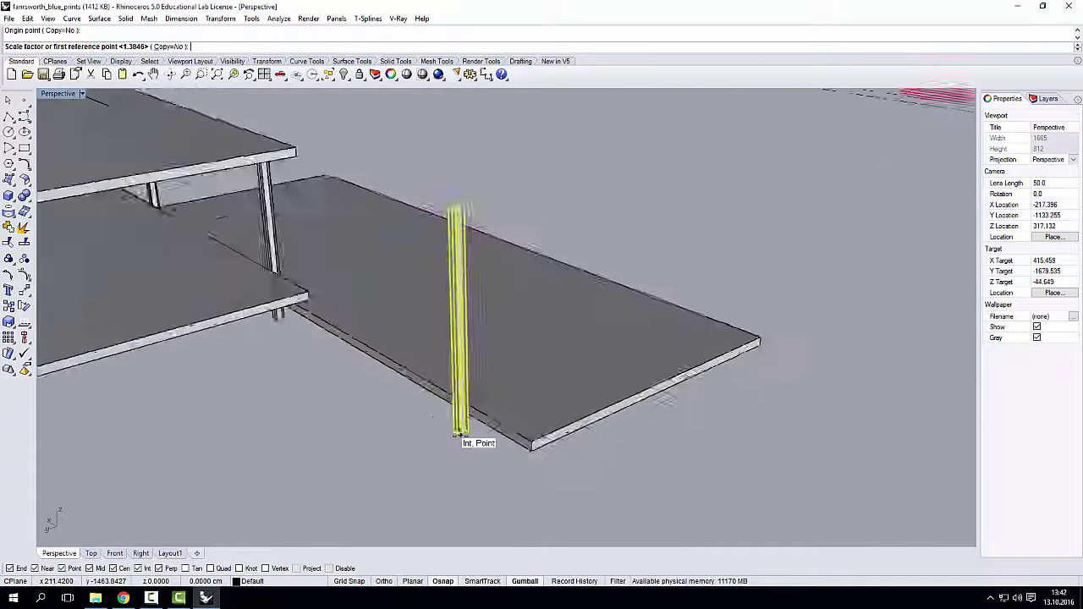
scroll(455, 440, "up", 8)
scroll(444, 201, "up", 5)
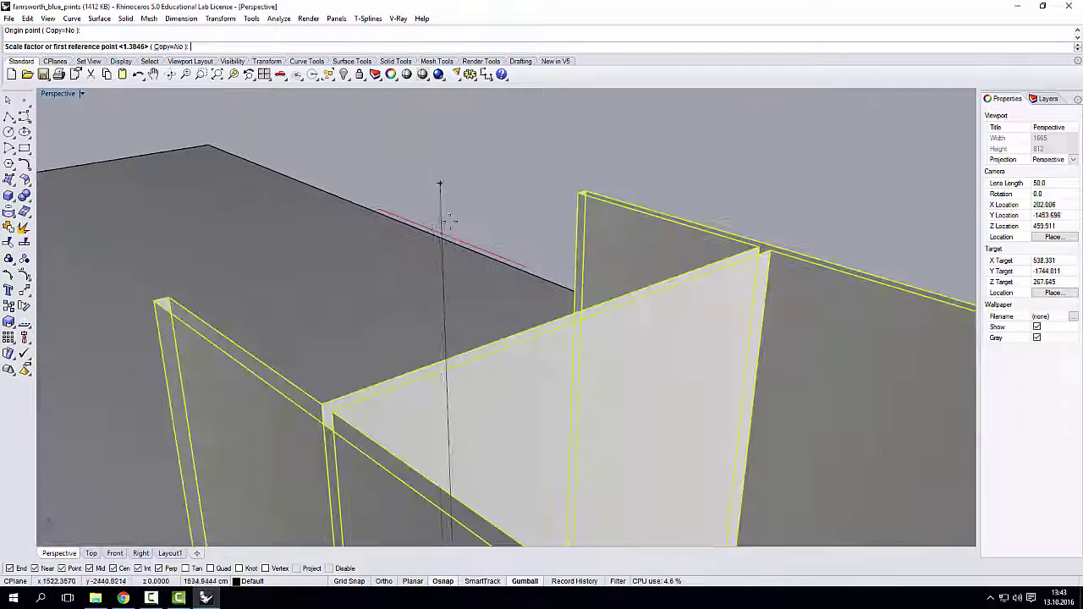
scroll(441, 188, "down", 5)
scroll(440, 242, "up", 6)
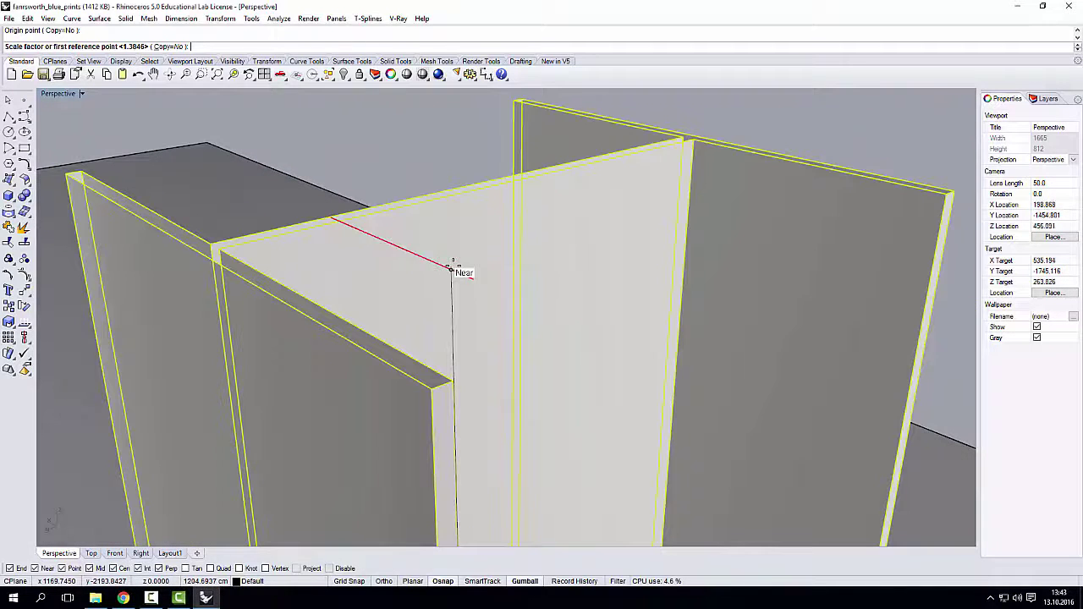
left_click(453, 381)
scroll(449, 338, "down", 6)
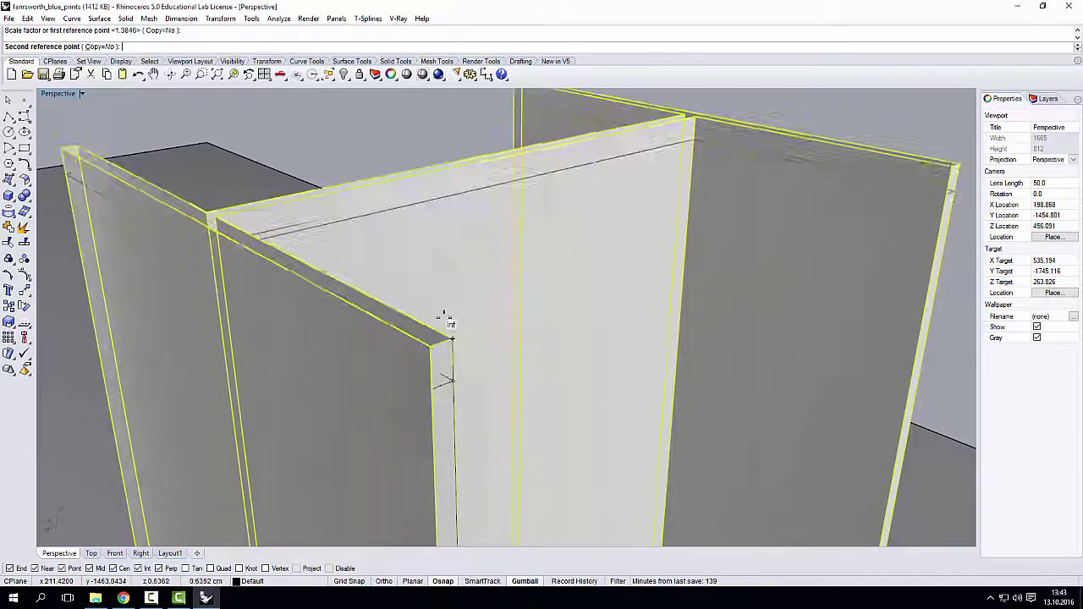
scroll(426, 369, "down", 6)
right_click_drag(423, 369, 386, 345)
scroll(342, 339, "up", 4)
left_click(464, 271)
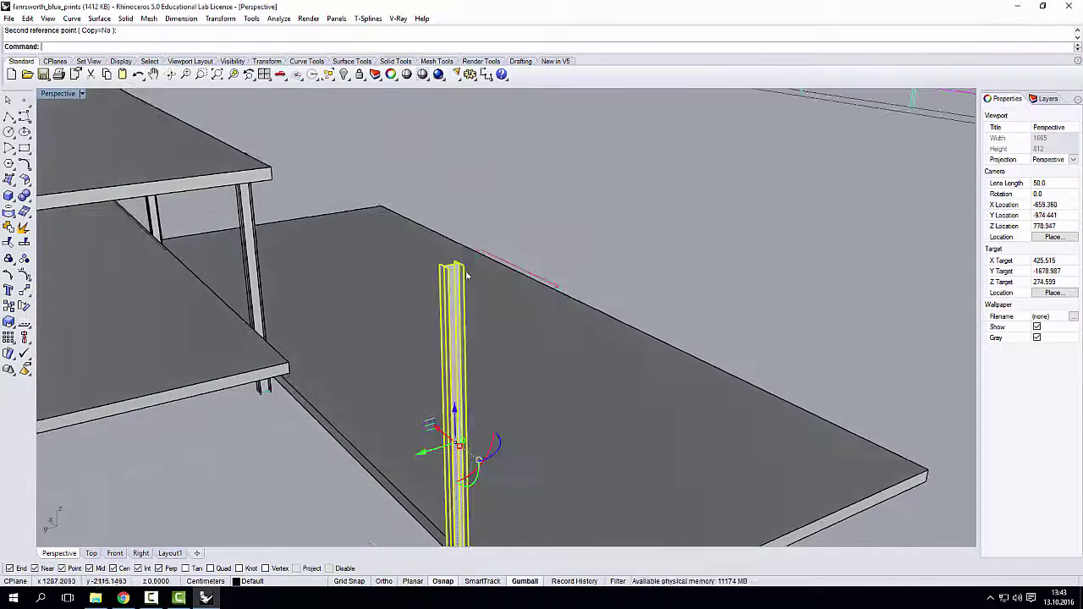
- Shorten the column with Scale1D from its bottom corner, taking its new top from the short terrace column in the Elevacion Norte drawing
scroll(467, 274, "down", 3)
right_click_drag(471, 517, 449, 508)
scroll(446, 457, "up", 4)
right_click(447, 452)
scroll(451, 449, "up", 7)
scroll(452, 447, "up", 2)
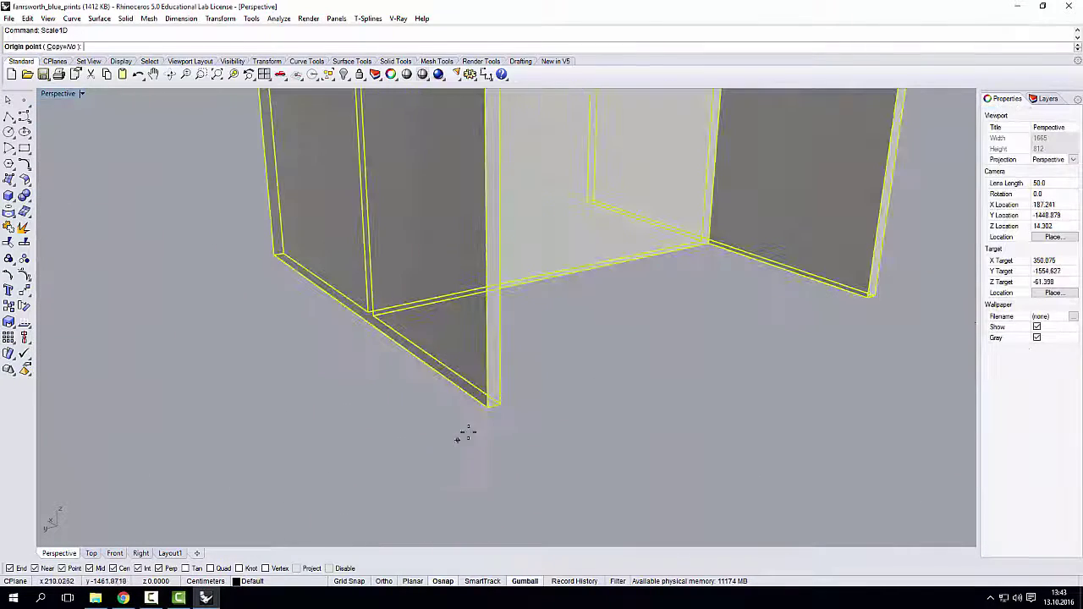
left_click(491, 412)
scroll(471, 442, "down", 8)
scroll(464, 470, "up", 8)
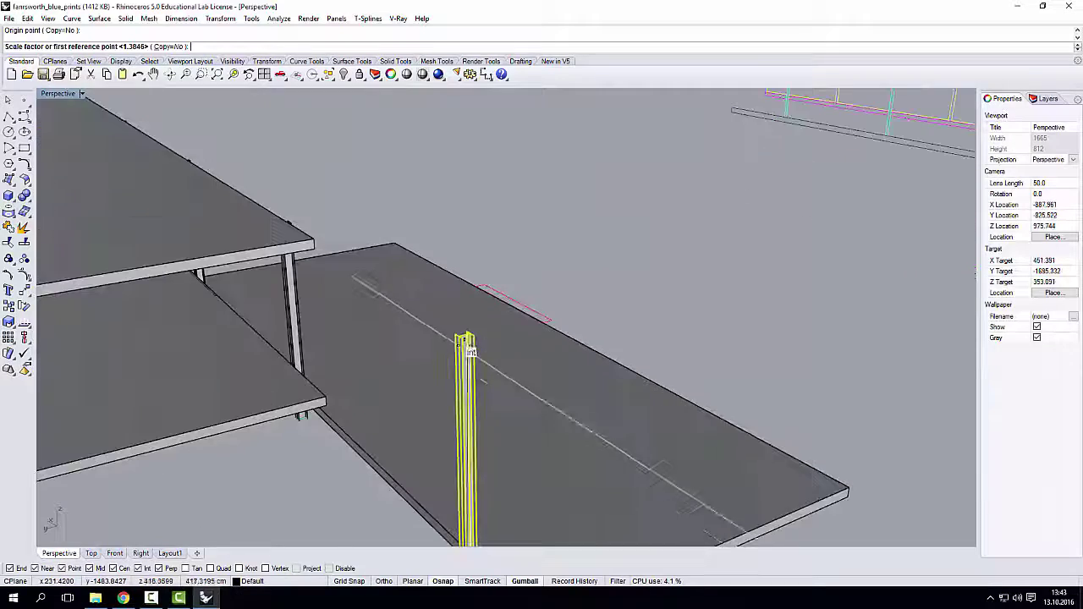
scroll(478, 350, "down", 2)
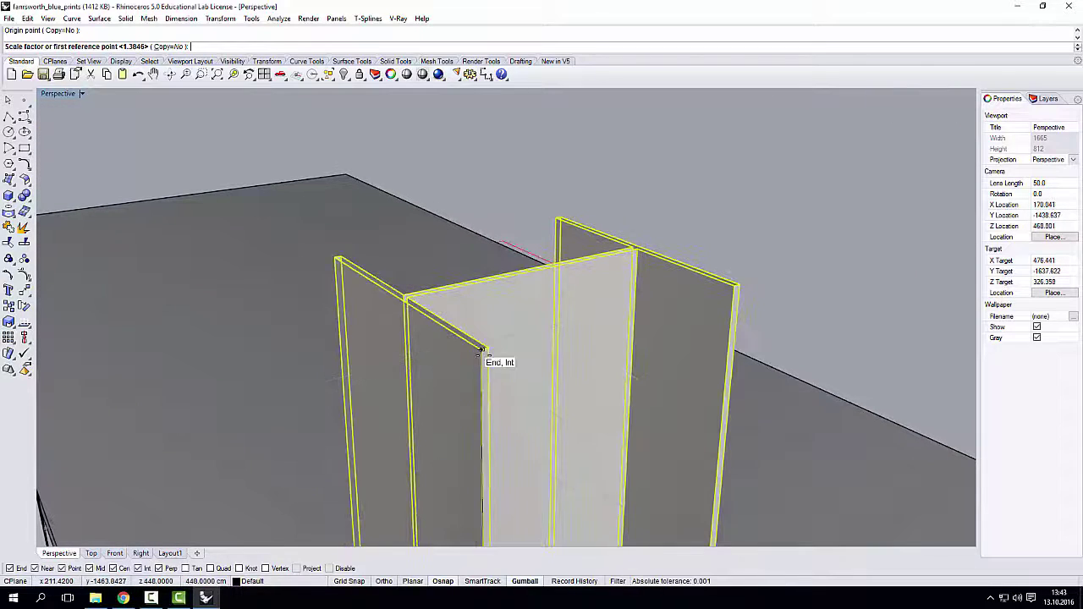
left_click(406, 271)
scroll(330, 327, "down", 5)
scroll(847, 302, "up", 5)
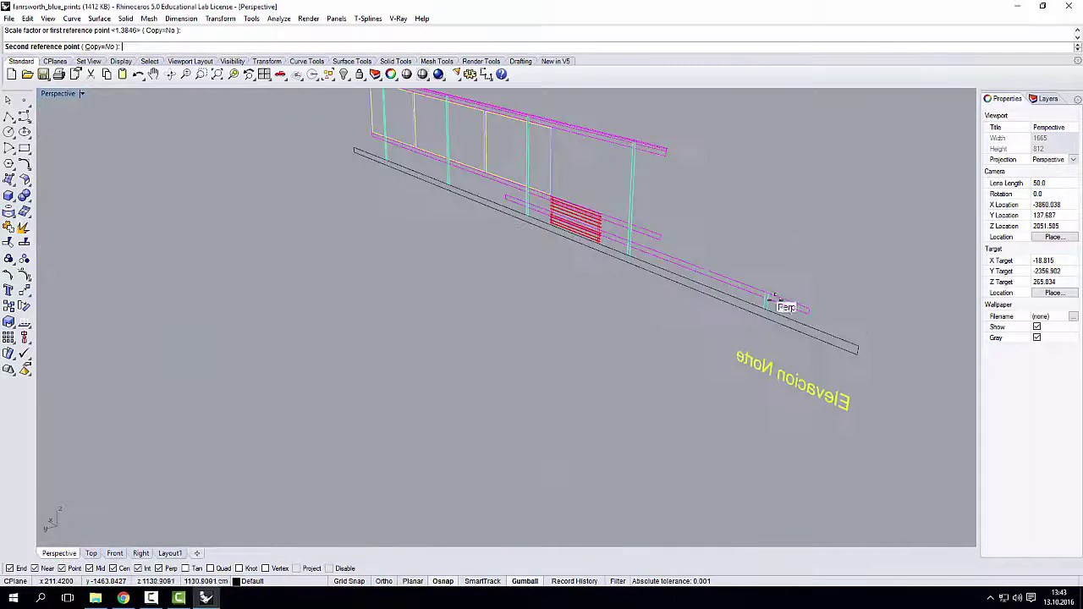
left_click(802, 298)
- Mirror a copy of the shortened column to the opposite long edge, across the lower terrace slab's lengthwise centre line
scroll(801, 298, "down", 10)
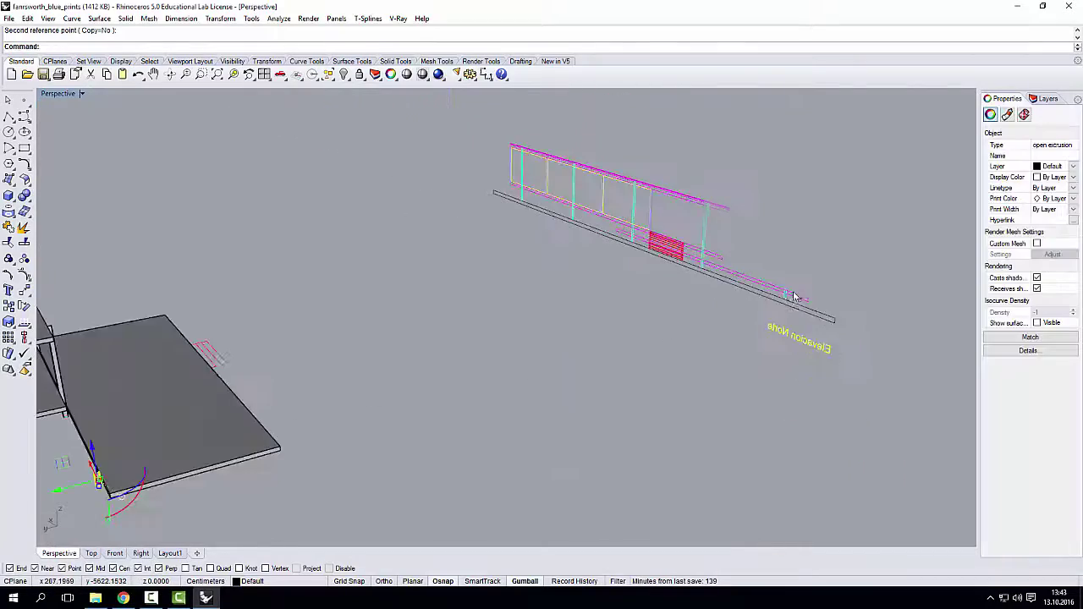
right_click_drag(595, 358, 834, 356)
scroll(474, 368, "up", 8)
key("Return")
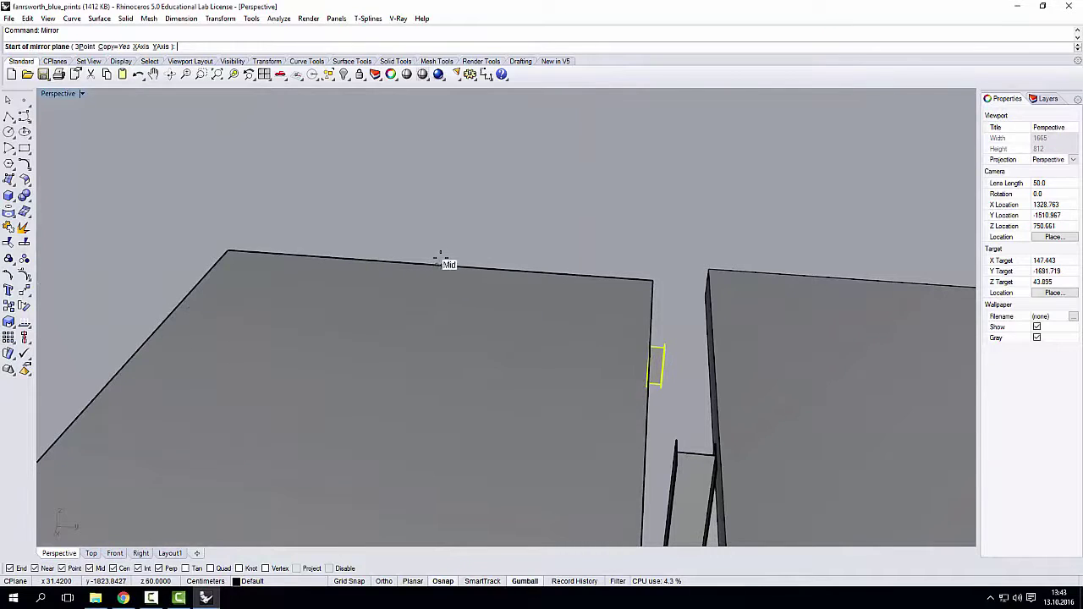
right_click_drag(437, 258, 322, 324)
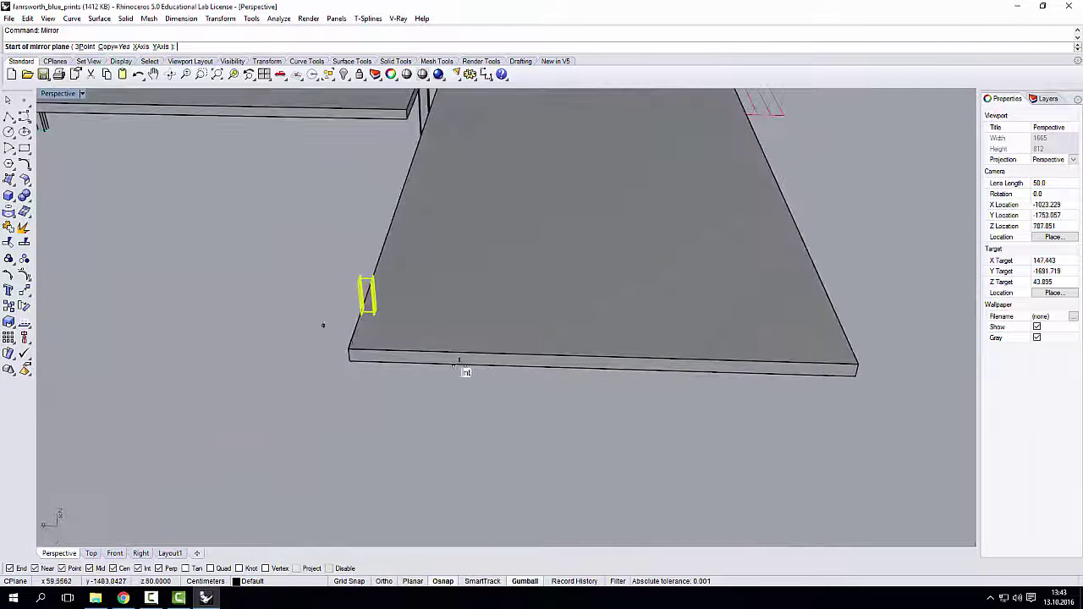
right_click_drag(630, 387, 464, 243)
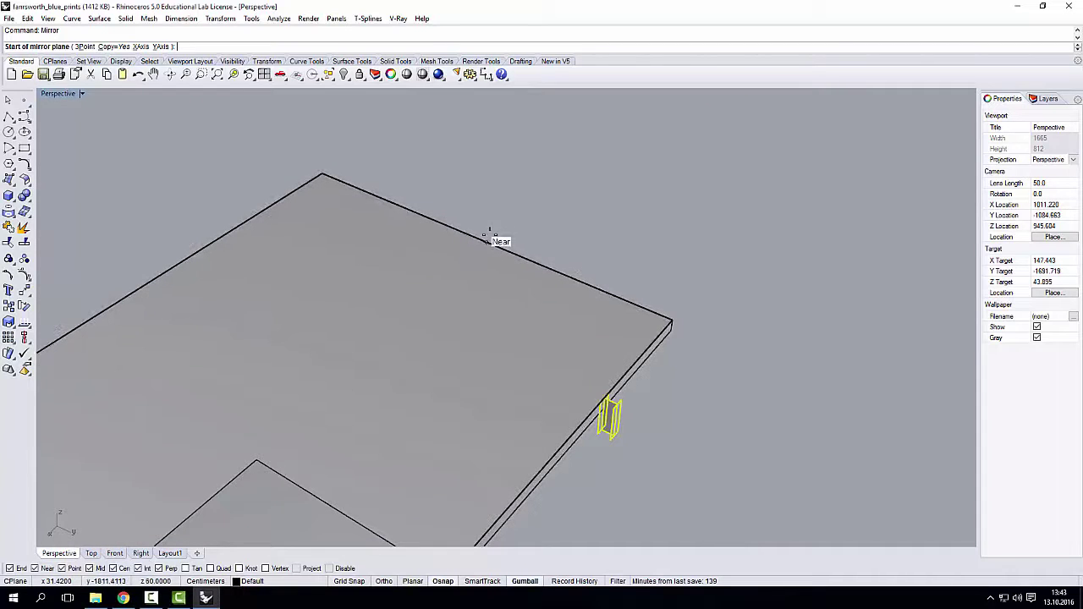
left_click(481, 239)
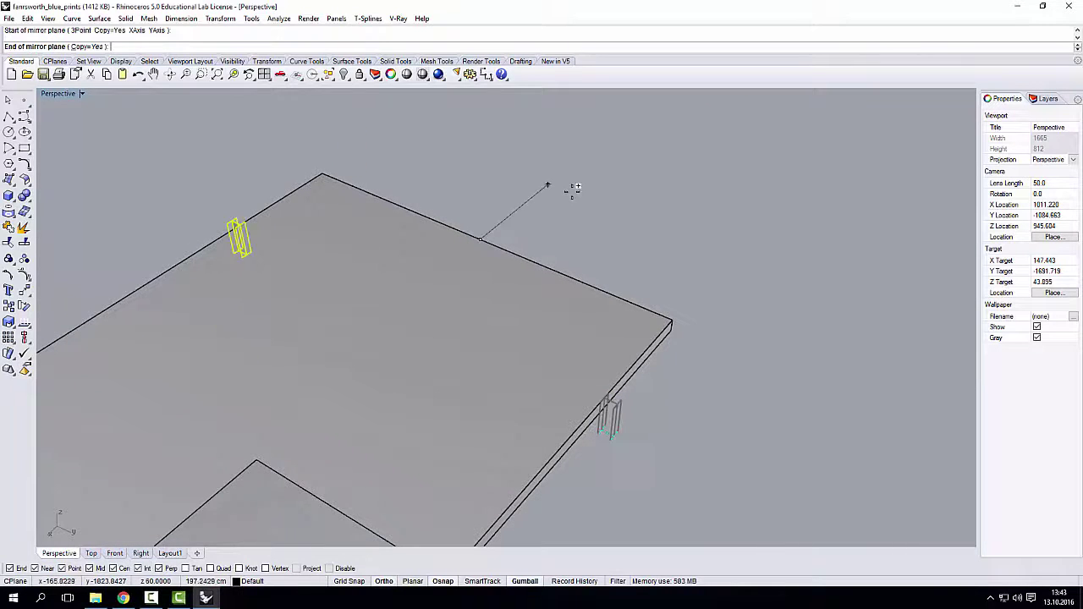
left_click(573, 191, "shift")
- In the Top view, copy the mirrored column from its outer flange midpoint to the middle column outline on the terrace's outer edge, 720 cm away
right_click_drag(479, 257, 152, 271)
scroll(153, 271, "down", 7)
scroll(582, 349, "up", 5)
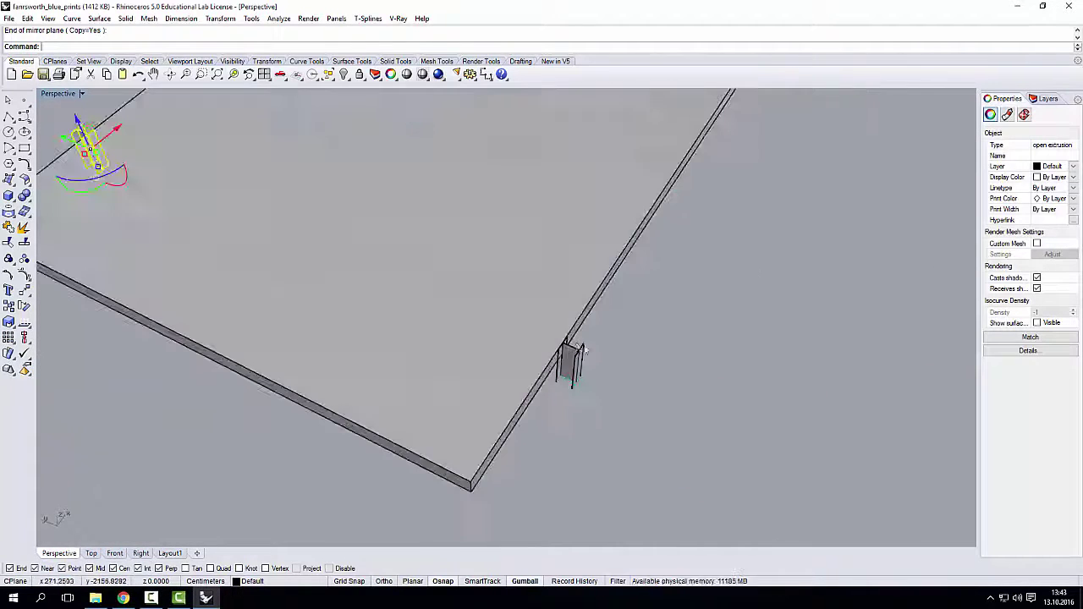
left_click(576, 359)
scroll(576, 360, "down", 6)
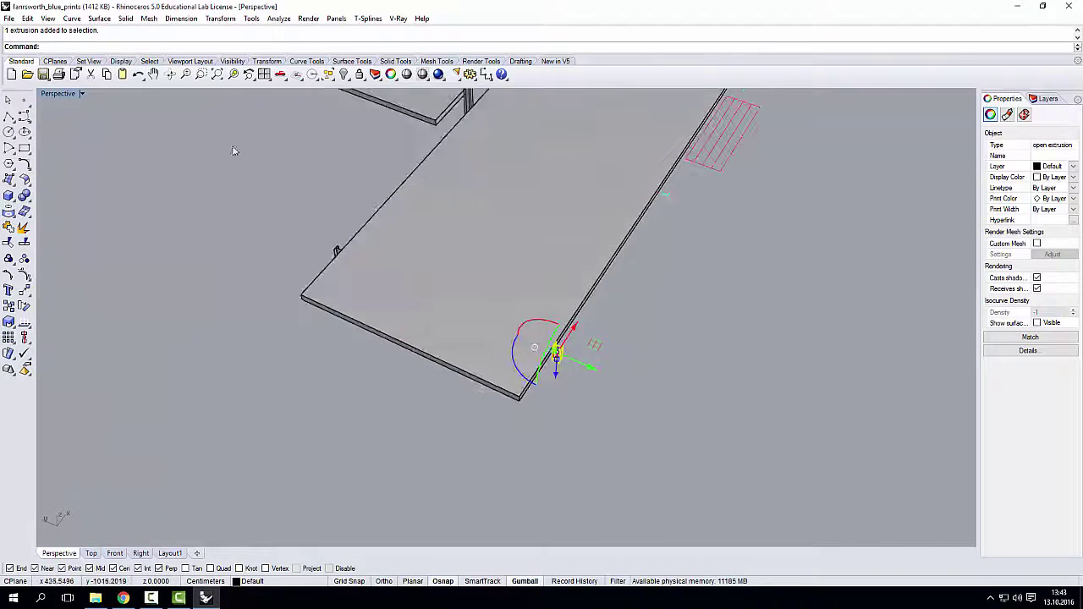
double_click(55, 94)
double_click(48, 94)
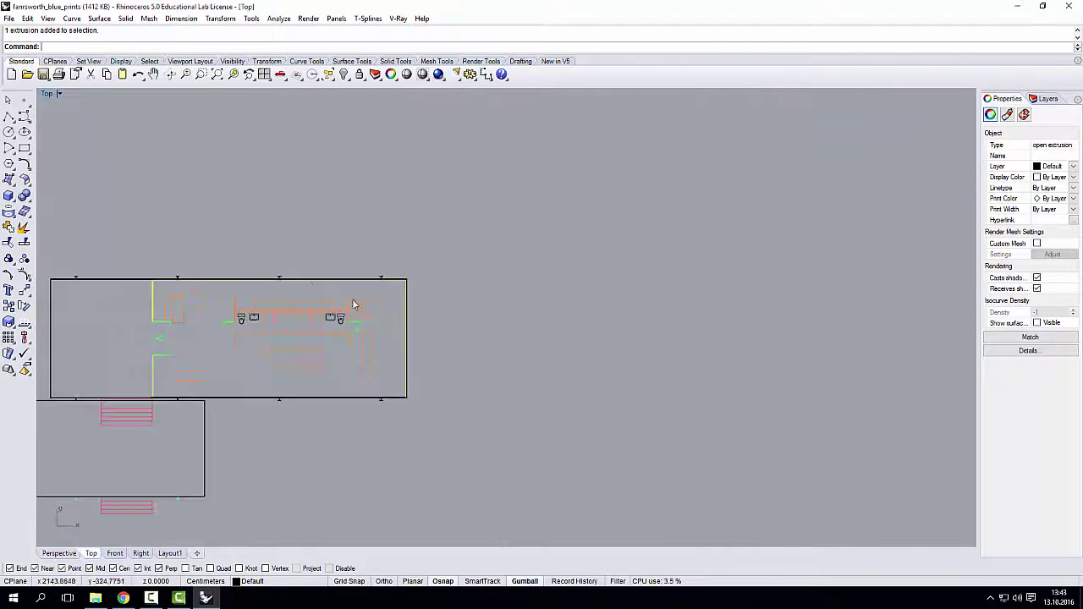
scroll(239, 451, "up", 4)
scroll(250, 334, "up", 4)
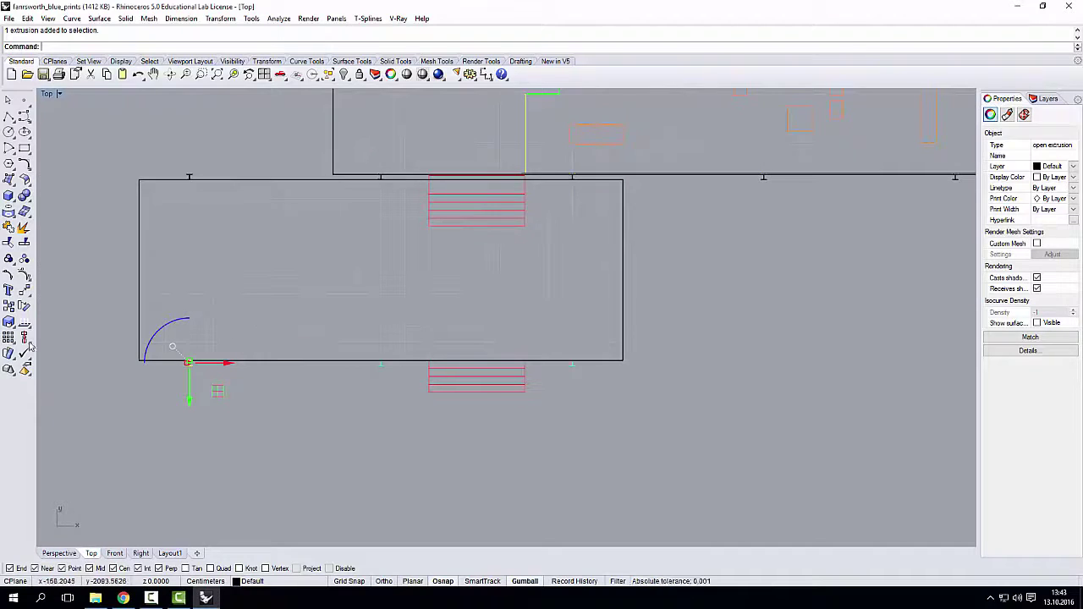
left_click(9, 308)
scroll(225, 380, "up", 8)
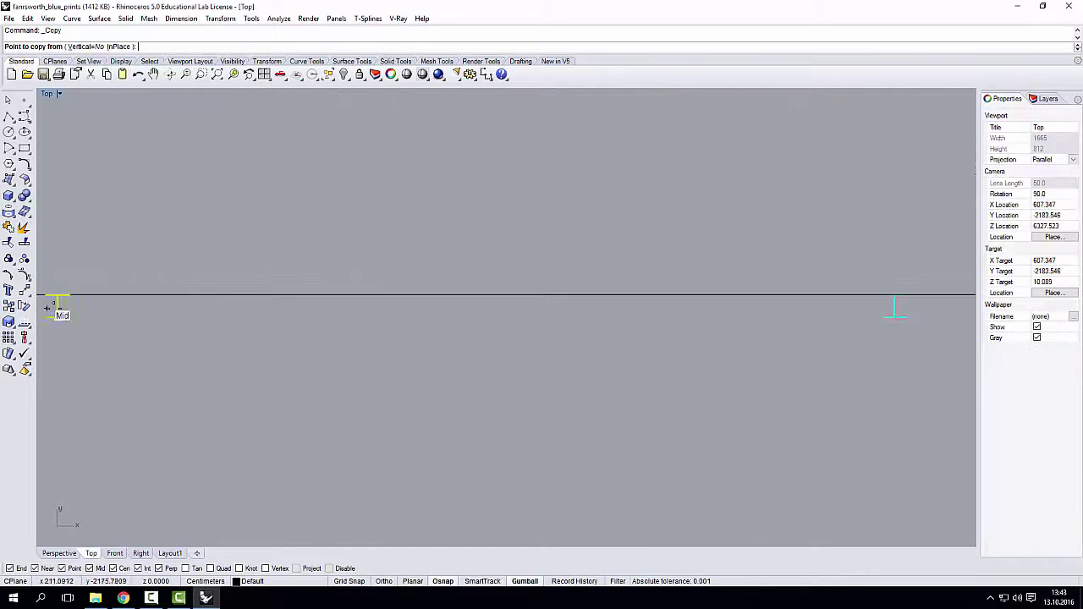
scroll(57, 308, "up", 8)
scroll(283, 347, "down", 2)
scroll(139, 333, "up", 9)
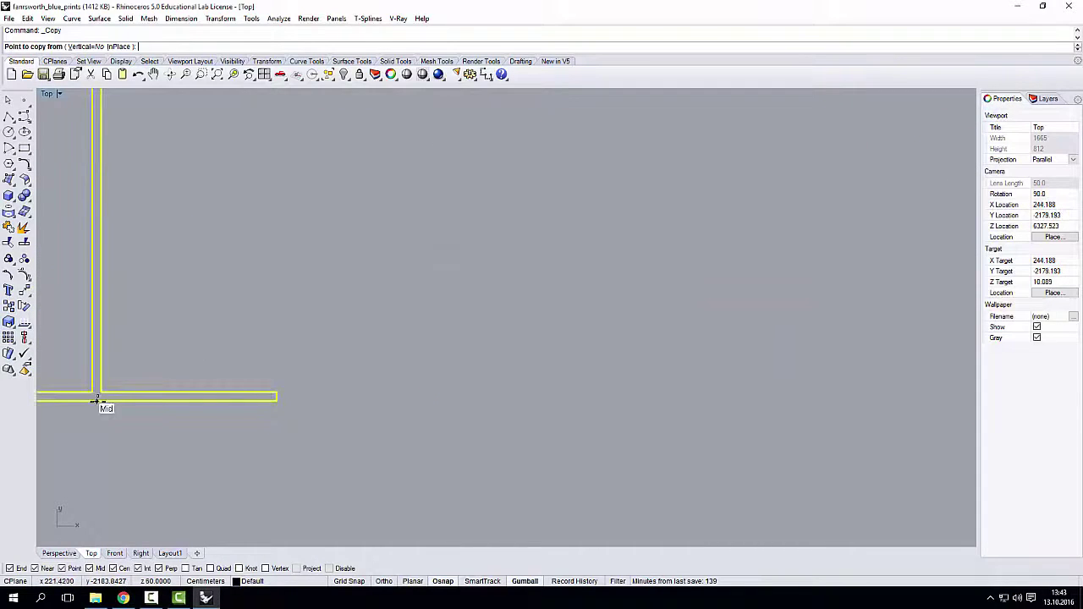
left_click(97, 399)
scroll(367, 471, "down", 6)
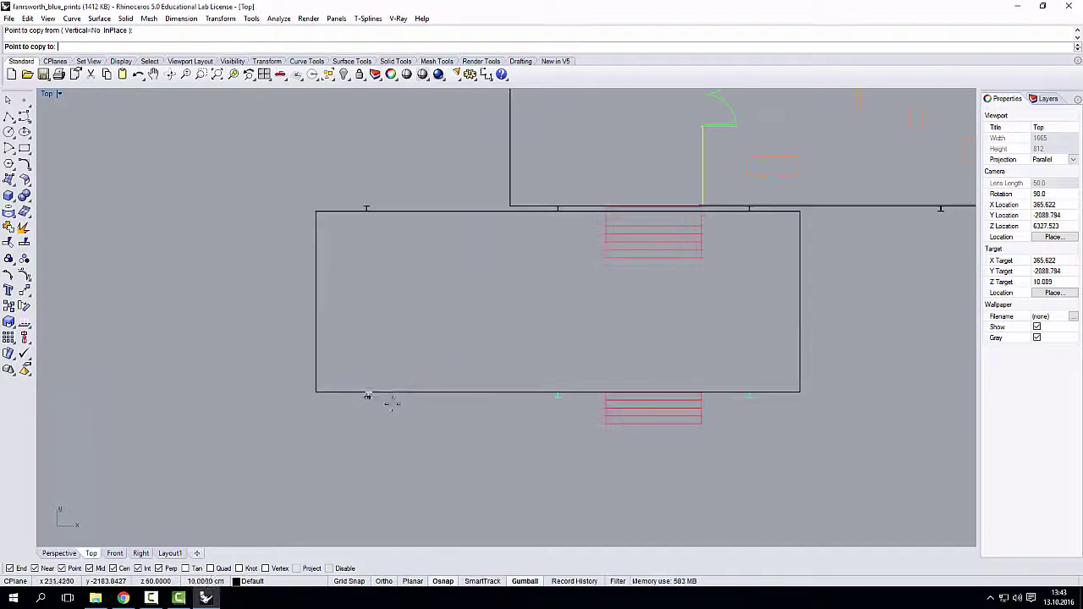
scroll(367, 398, "up", 10)
scroll(612, 338, "up", 20)
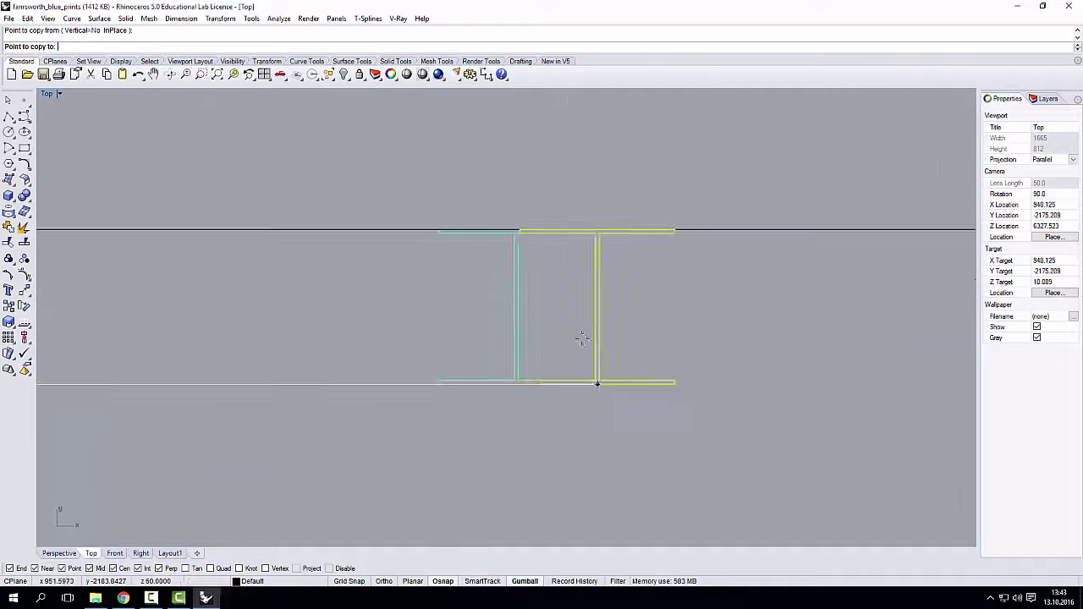
scroll(491, 394, "up", 6)
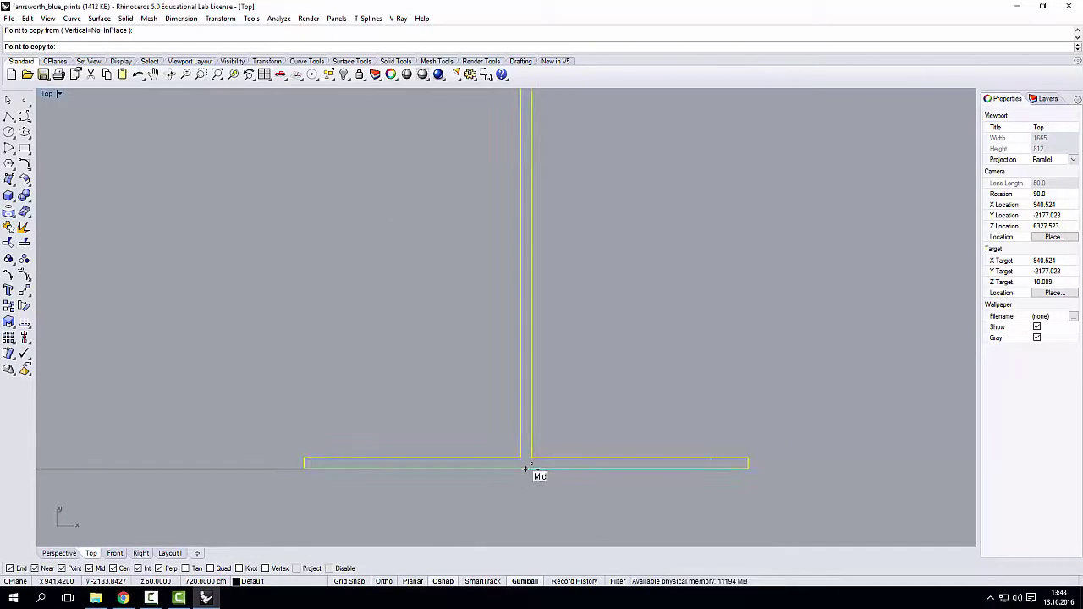
left_click(527, 467)
- Place a second copy on the last column outline along the terrace's outer edge and finish copying
scroll(380, 385, "down", 10)
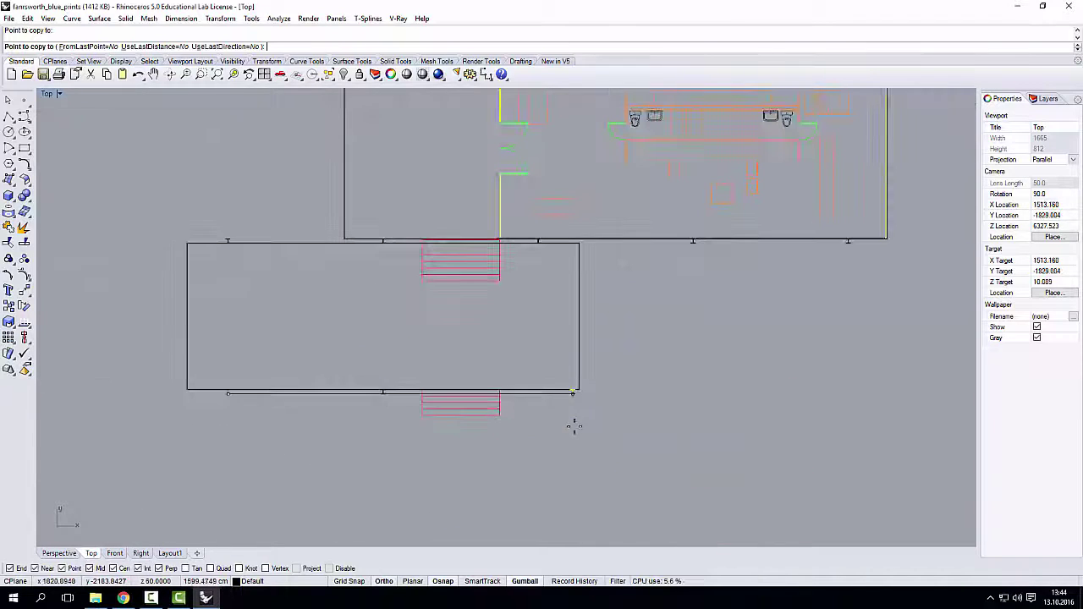
scroll(574, 427, "up", 20)
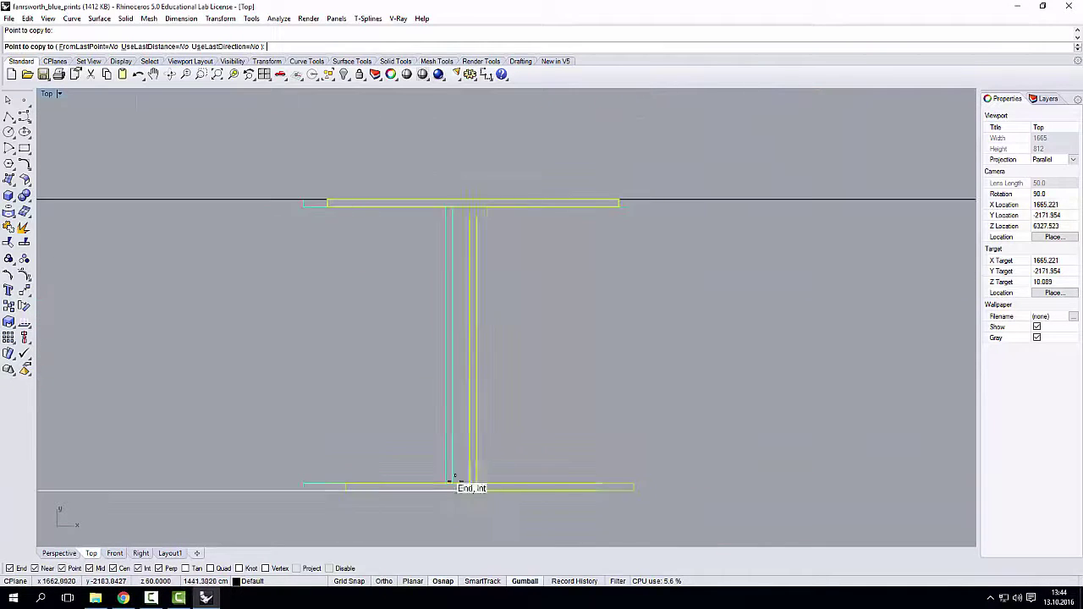
left_click(450, 491)
scroll(636, 433, "down", 9)
key("Return")
scroll(618, 406, "down", 12)
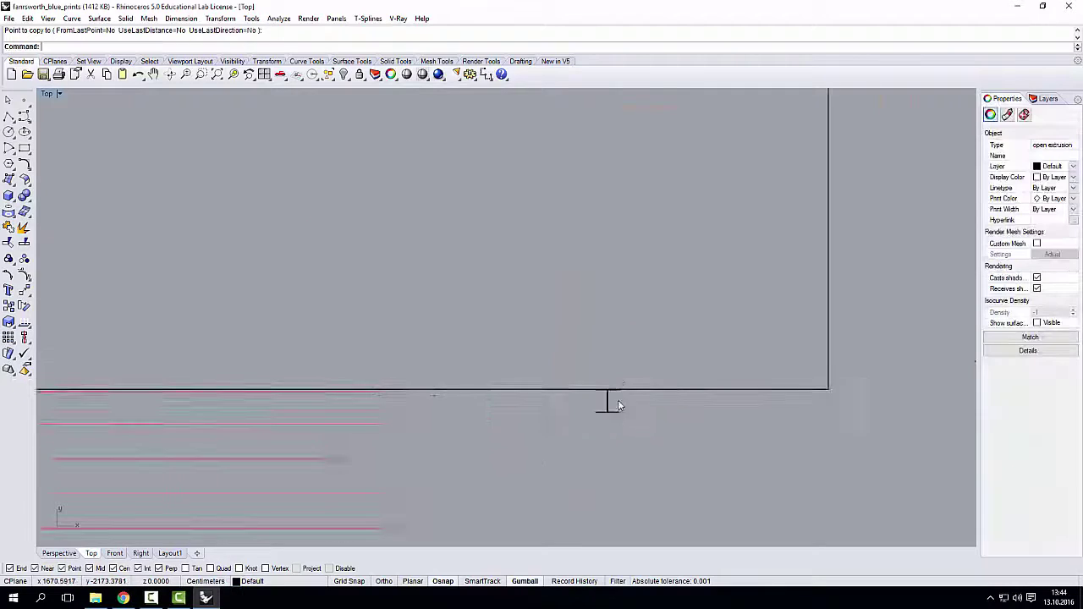
- Return to the maximized Perspective view and inspect the columns along the lower terrace
scroll(622, 394, "down", 10)
double_click(53, 95)
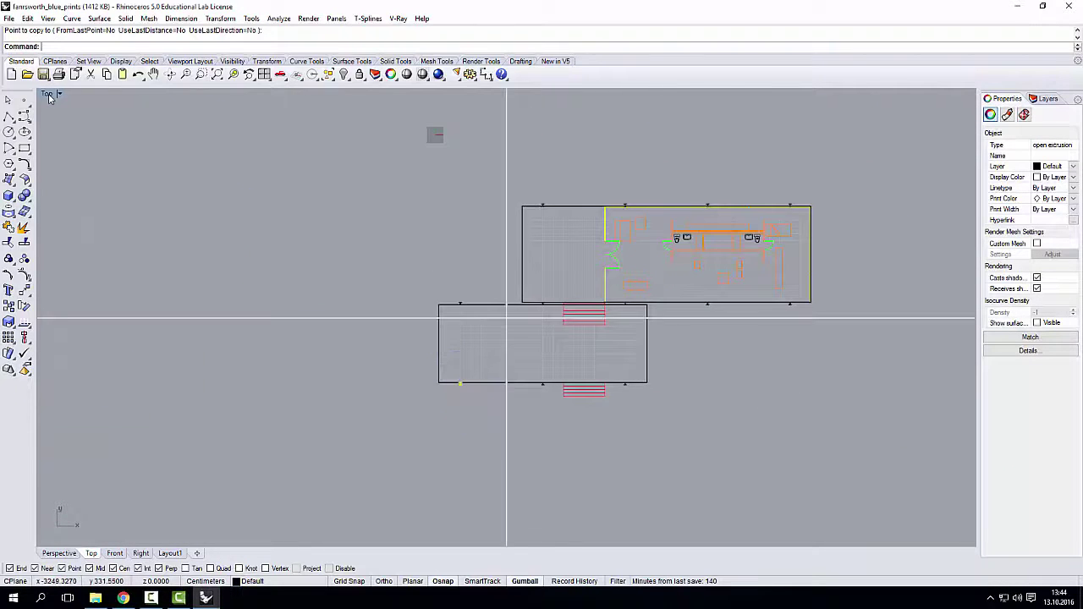
double_click(531, 97)
scroll(491, 203, "down", 8)
right_click_drag(491, 222, 486, 257)
scroll(438, 267, "up", 8)
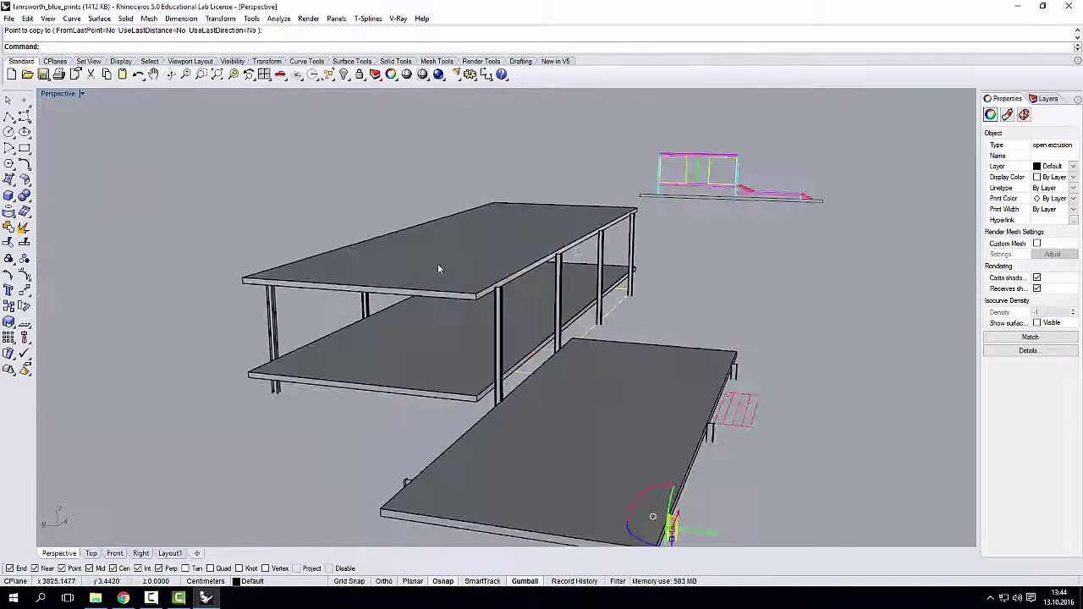
- In the maximized Front view, duplicate the roof slab with the copy stretched lengthwise to the middle step of the roof outline
left_click(451, 282)
scroll(442, 269, "down", 5)
scroll(442, 269, "down", 3)
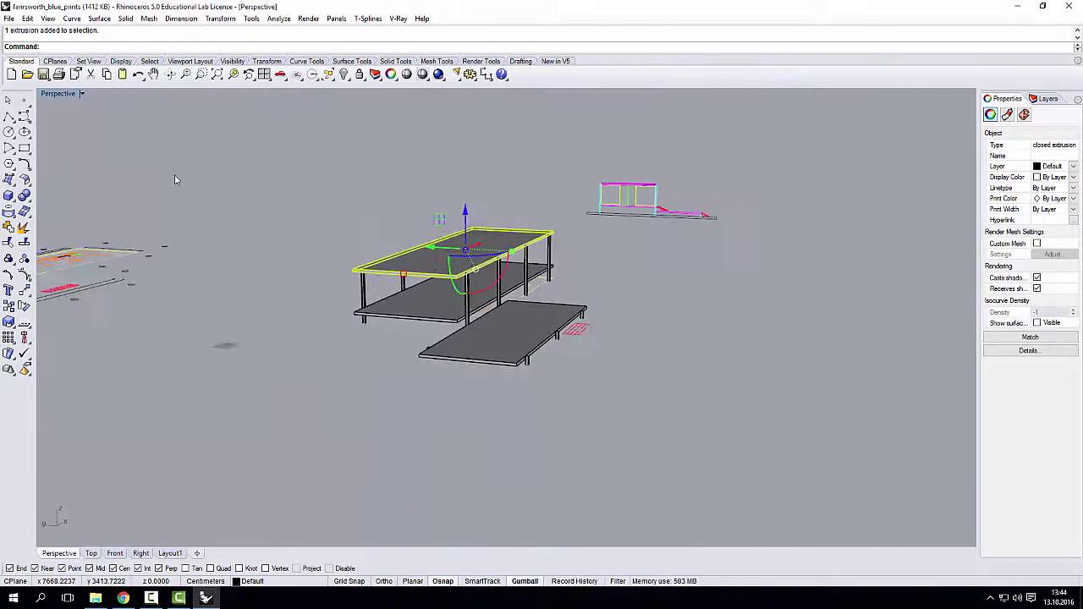
double_click(57, 94)
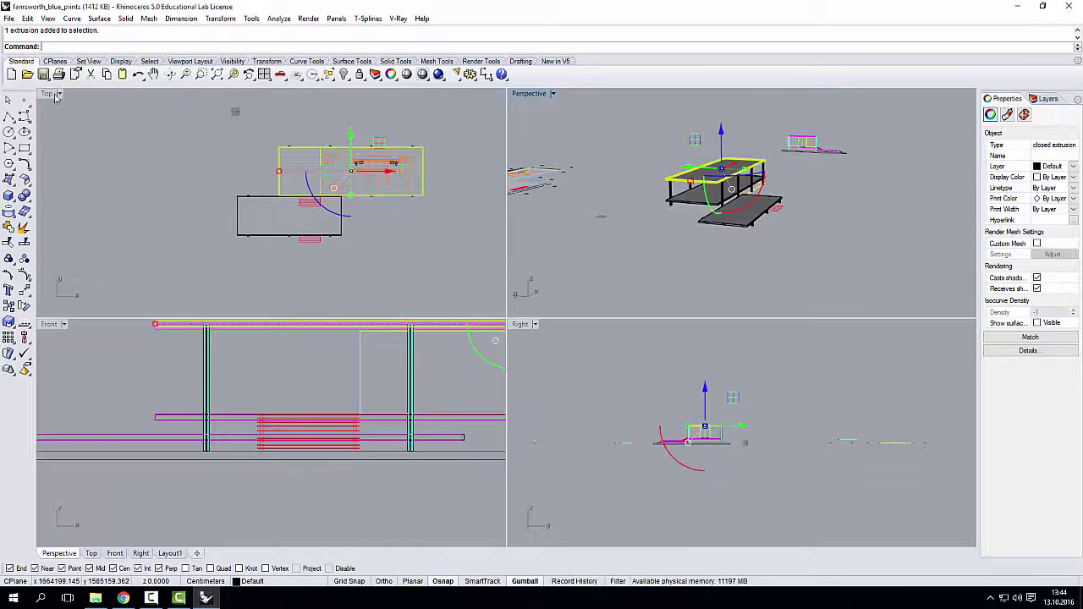
double_click(49, 325)
scroll(169, 296, "down", 3)
scroll(175, 285, "up", 6)
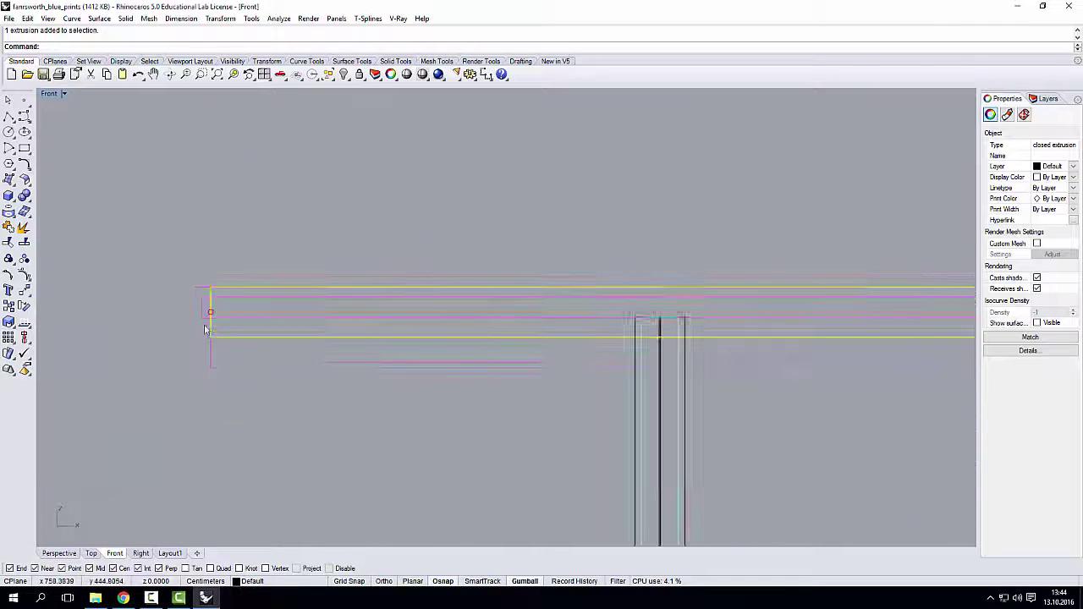
scroll(212, 317, "up", 3)
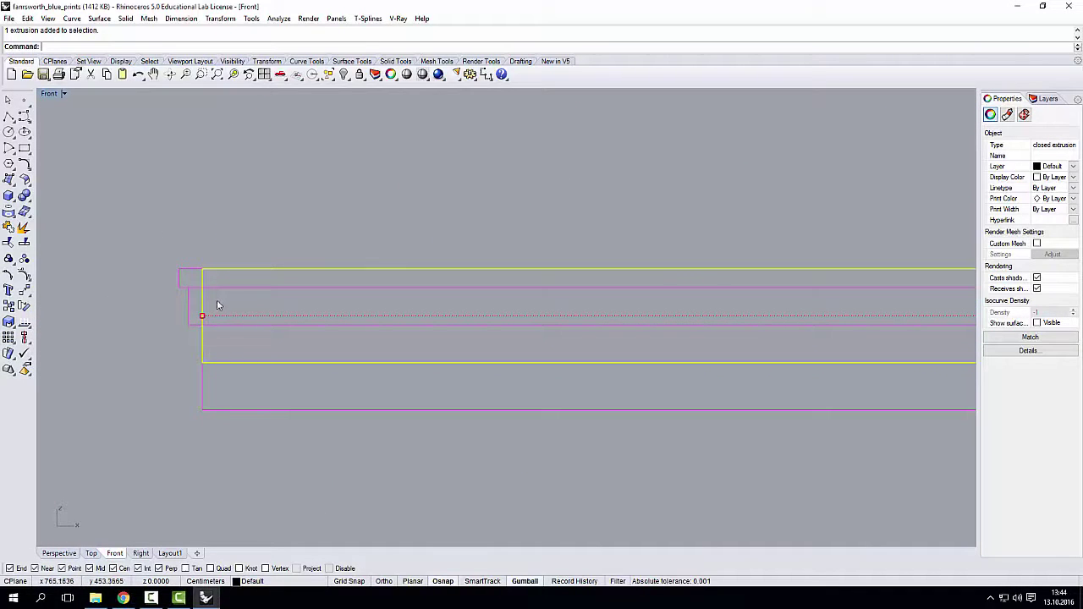
scroll(202, 292, "up", 2)
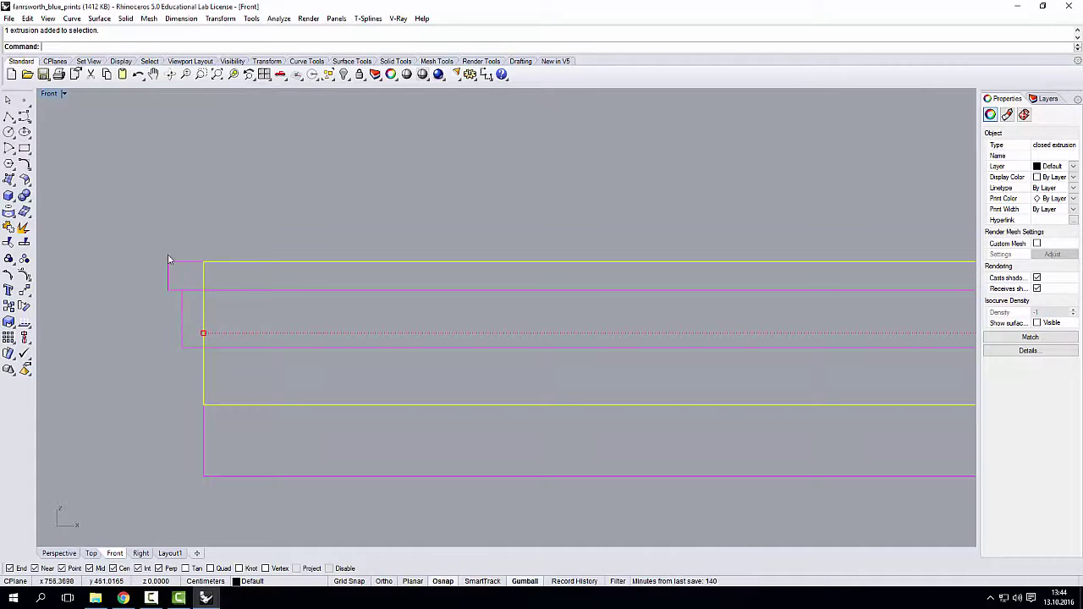
scroll(178, 283, "up", 2)
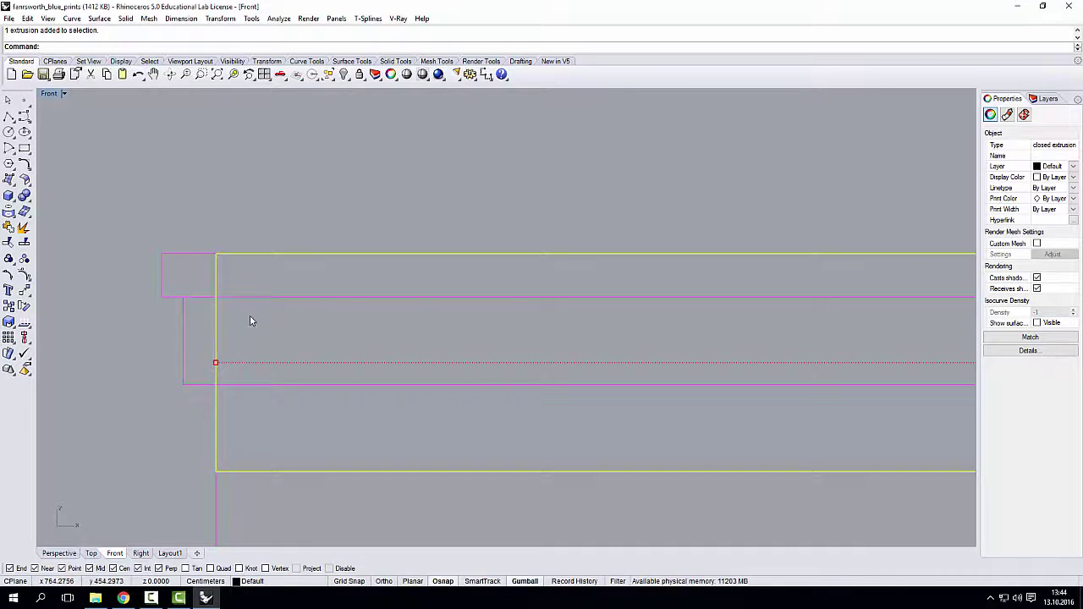
scroll(250, 320, "down", 2)
scroll(237, 335, "up", 2)
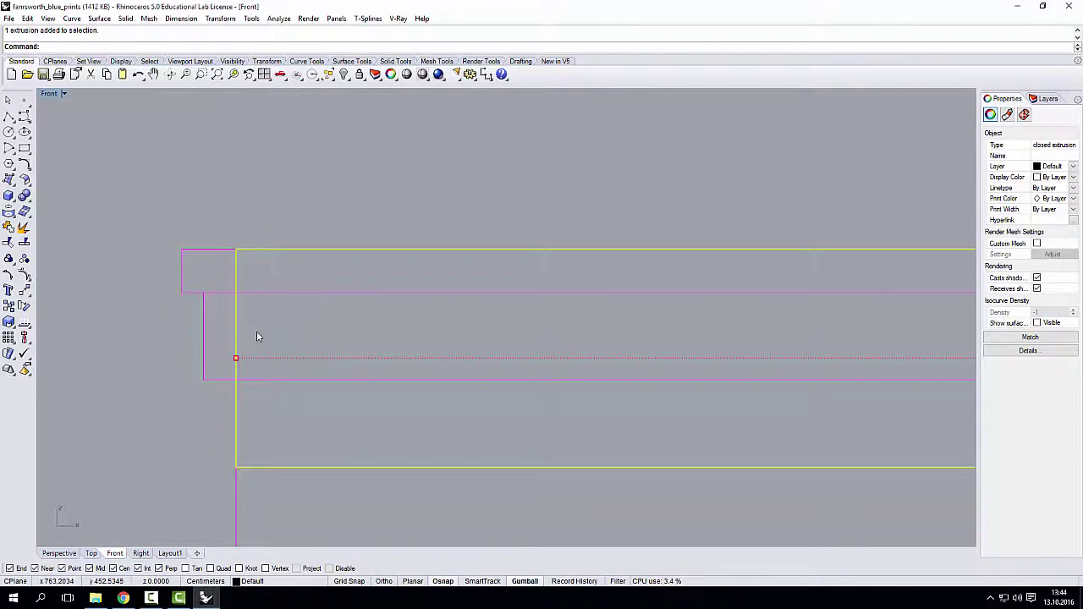
left_click_drag(237, 360, 206, 358)
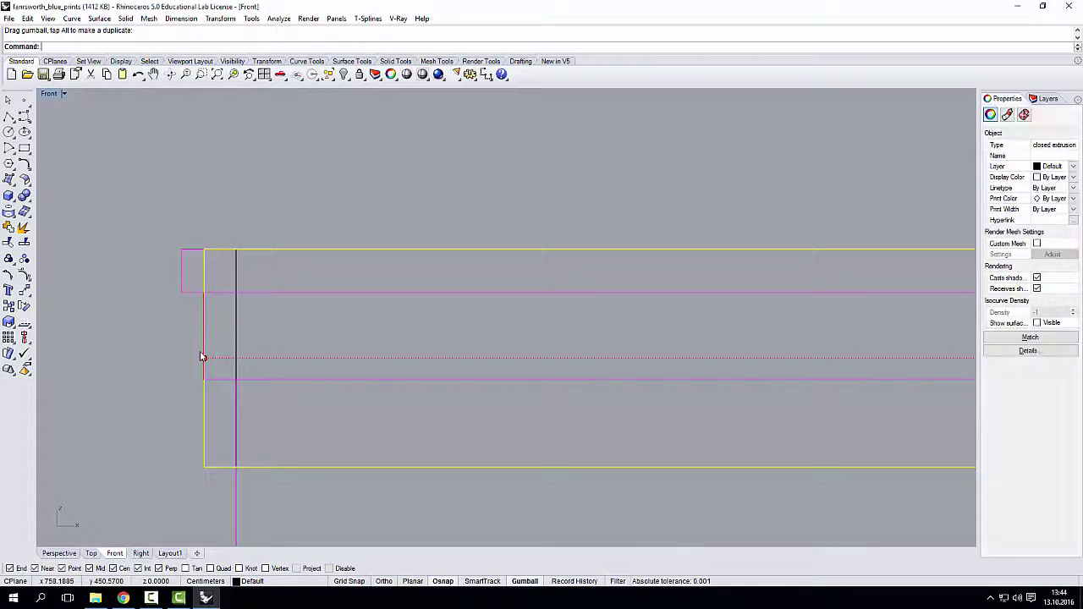
- Scale1D the stretched copy vertically from its top corner by 0.6, bringing its underside to the middle step's lower line
scroll(207, 364, "up", 5)
left_click_drag(233, 400, 220, 398)
scroll(246, 275, "down", 8)
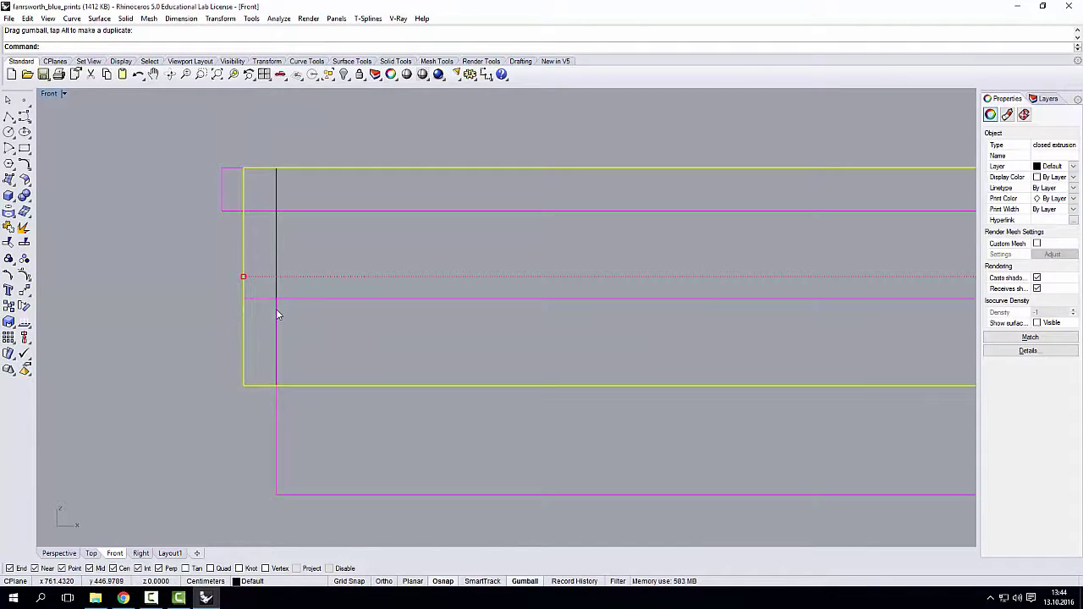
key("Return")
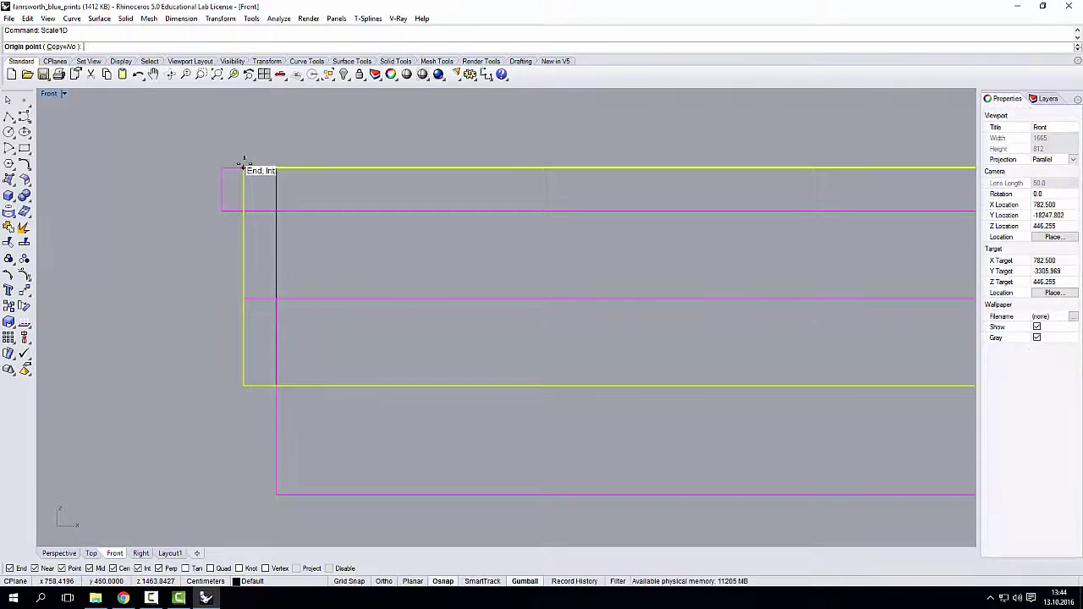
left_click(244, 168)
scroll(243, 161, "down", 4)
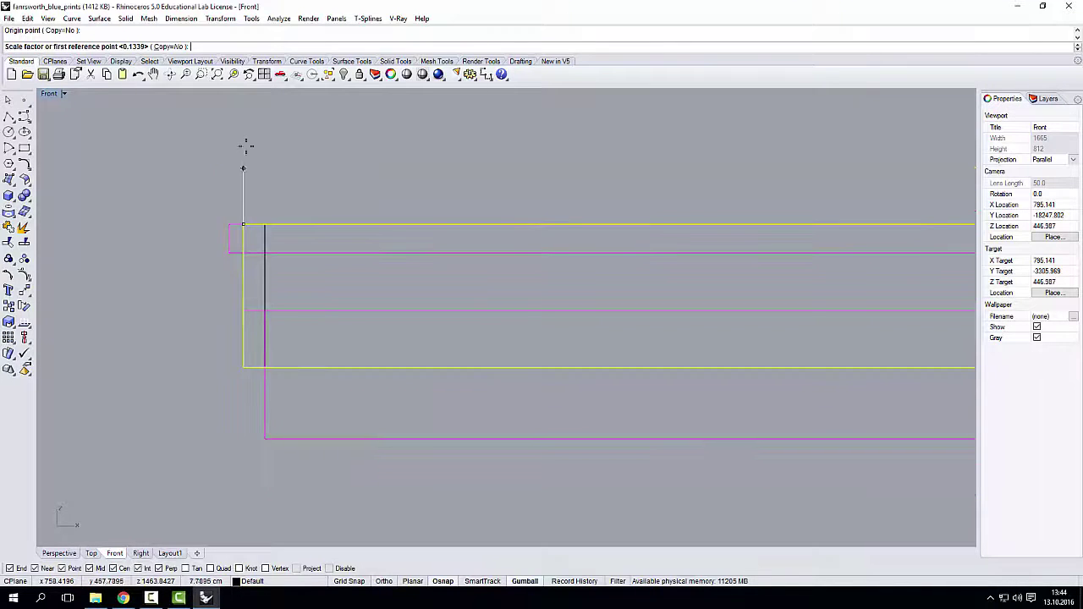
scroll(237, 169, "up", 6)
scroll(210, 148, "down", 4)
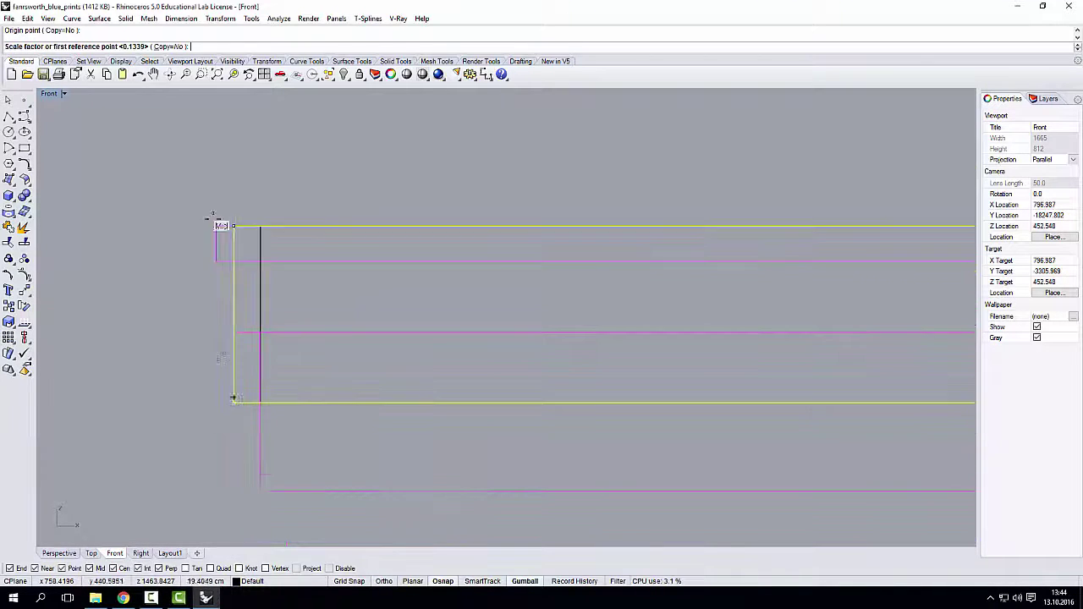
scroll(212, 143, "up", 4)
scroll(247, 143, "down", 1)
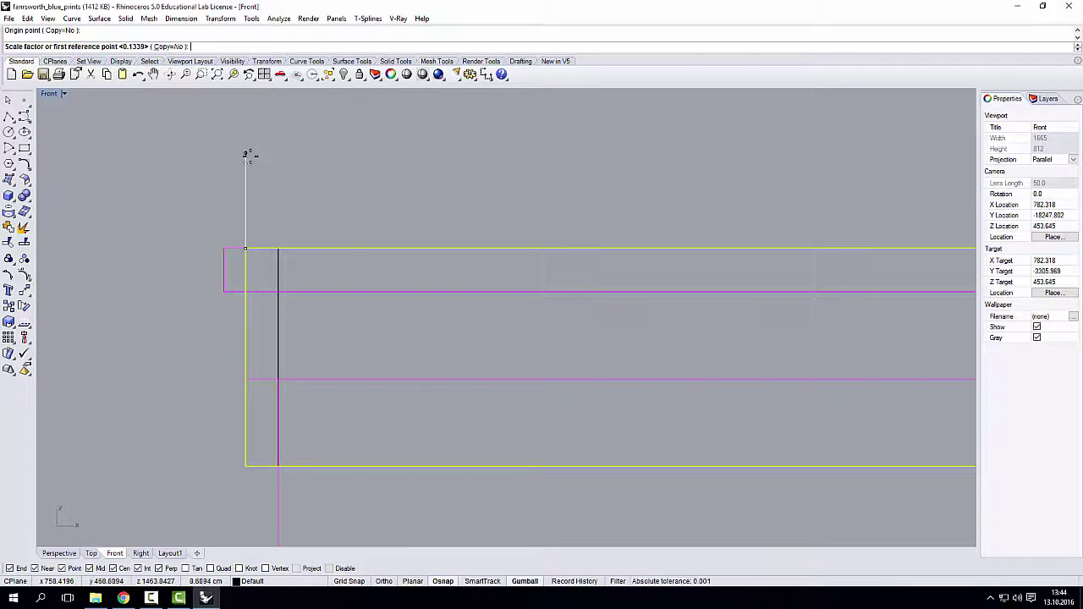
scroll(242, 373, "up", 1)
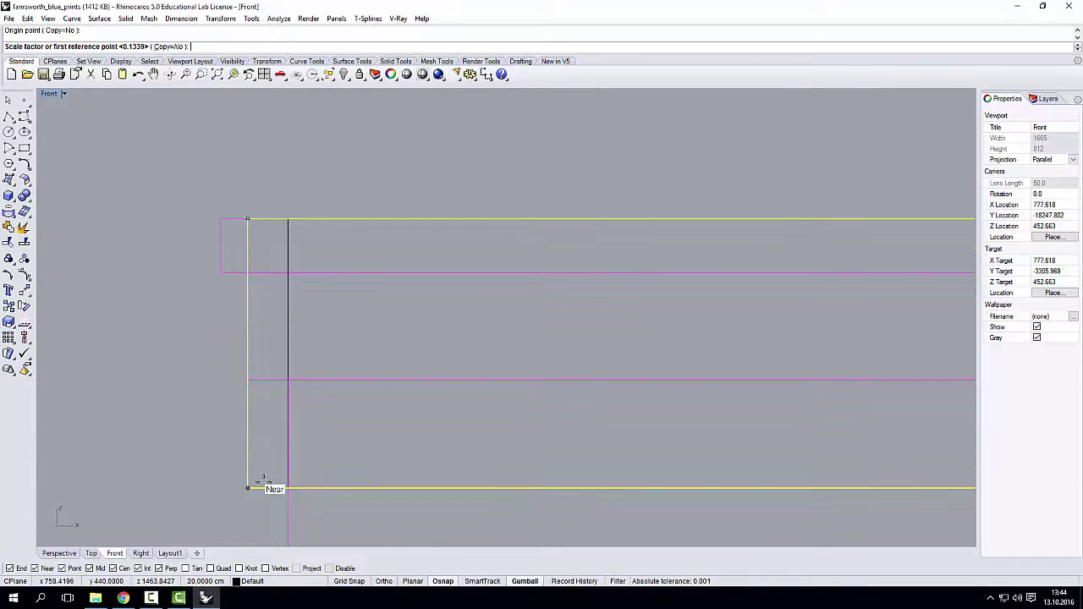
left_click(250, 487)
left_click(252, 380)
- Duplicate that layer stretched lengthwise to the outermost roof outline, and Scale1D the copy from its top edge to 4 cm thick
scroll(236, 290, "down", 5)
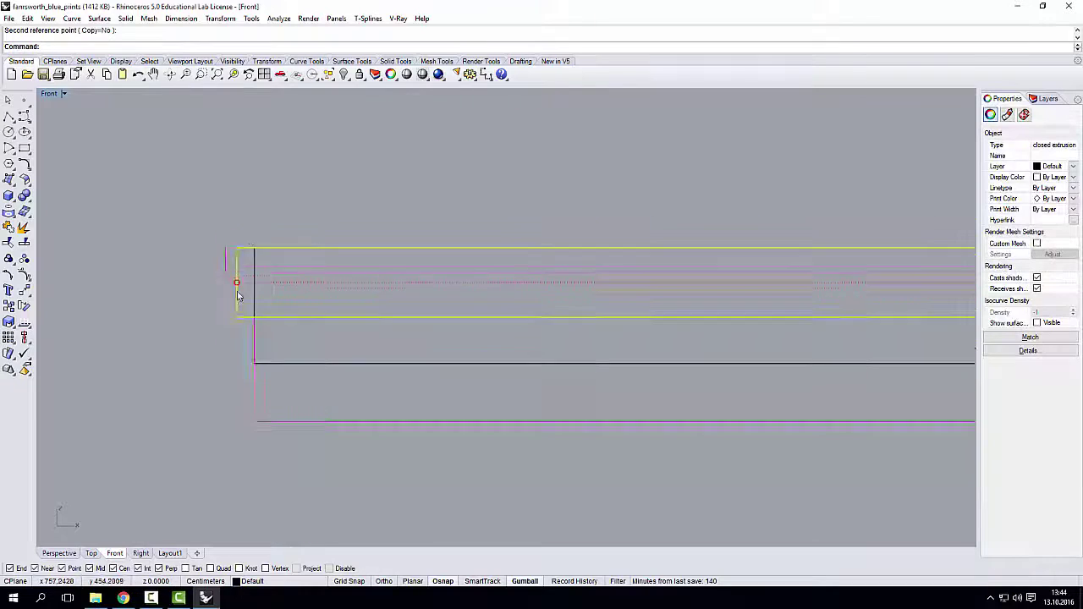
scroll(238, 295, "up", 3)
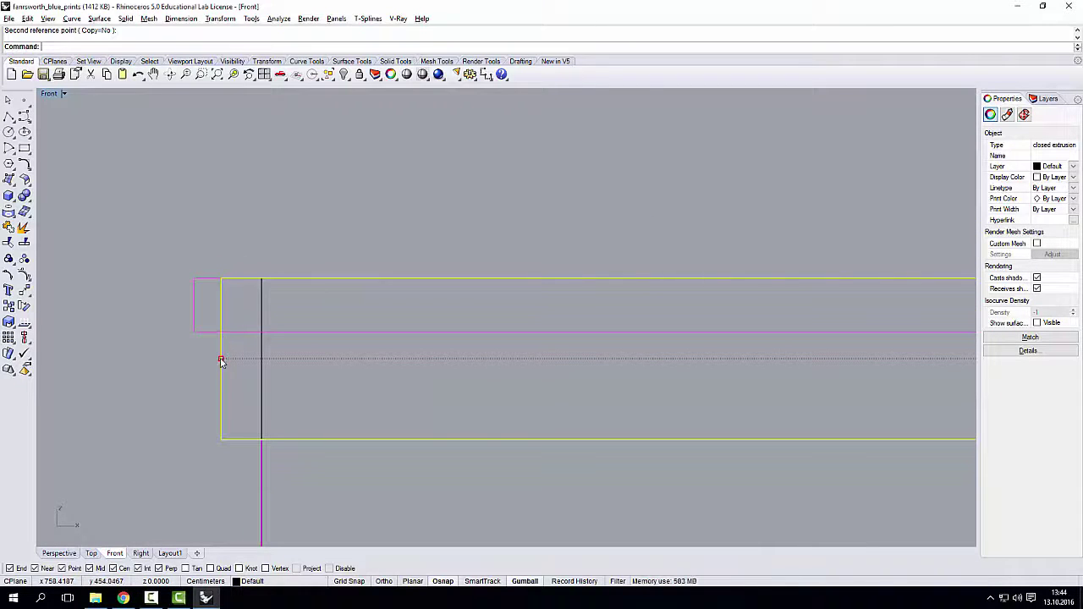
left_click_drag(221, 361, 195, 356)
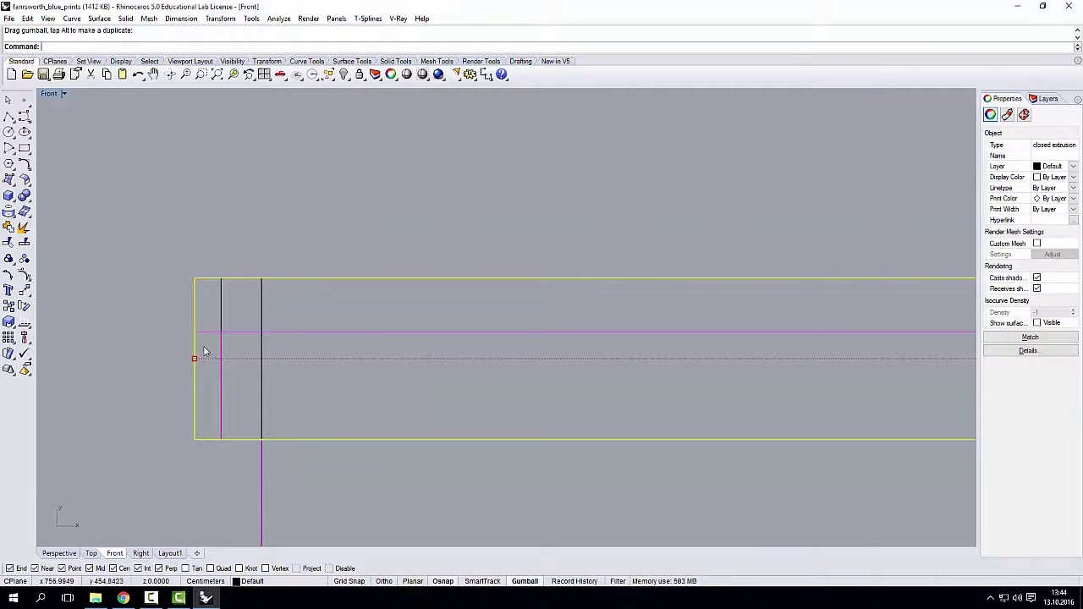
key("Return")
left_click(195, 277)
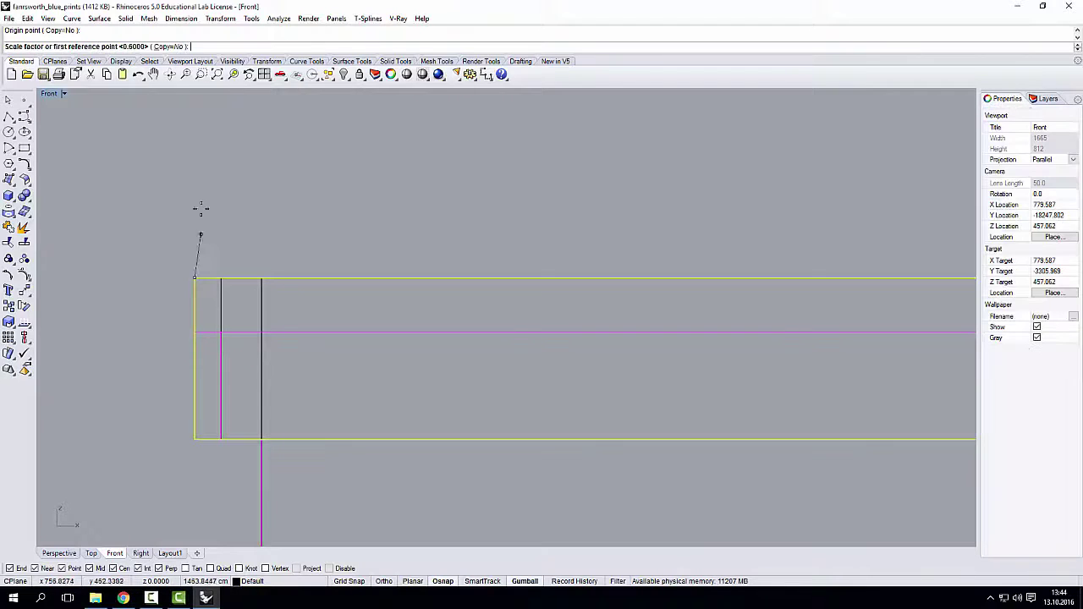
left_click(194, 440)
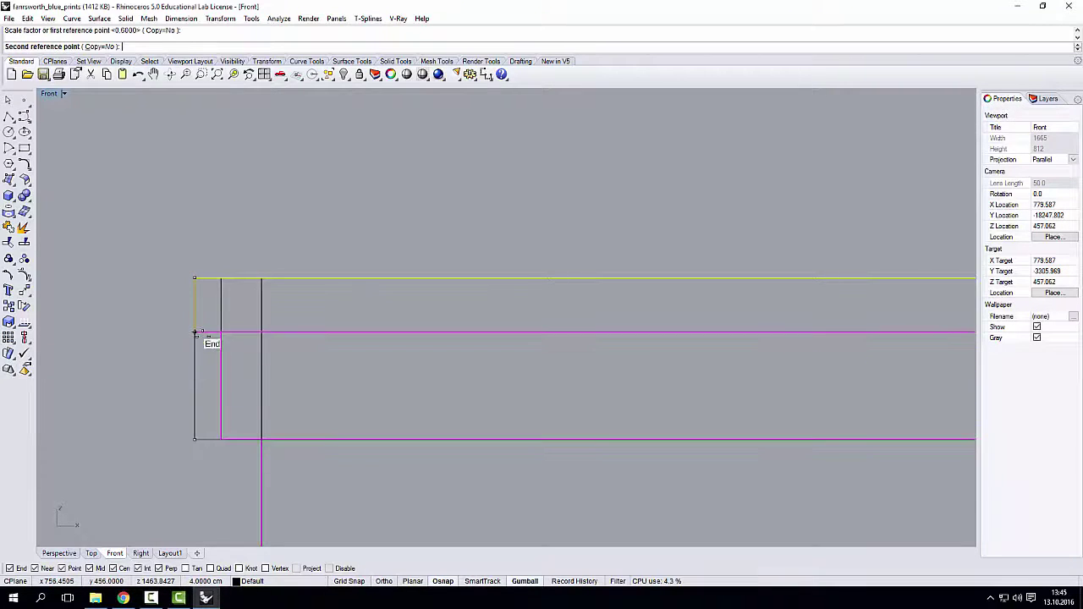
left_click(194, 331)
- Switch to the maximized Right view and examine the stepped roof outline against the ends of the roof layers
double_click(52, 94)
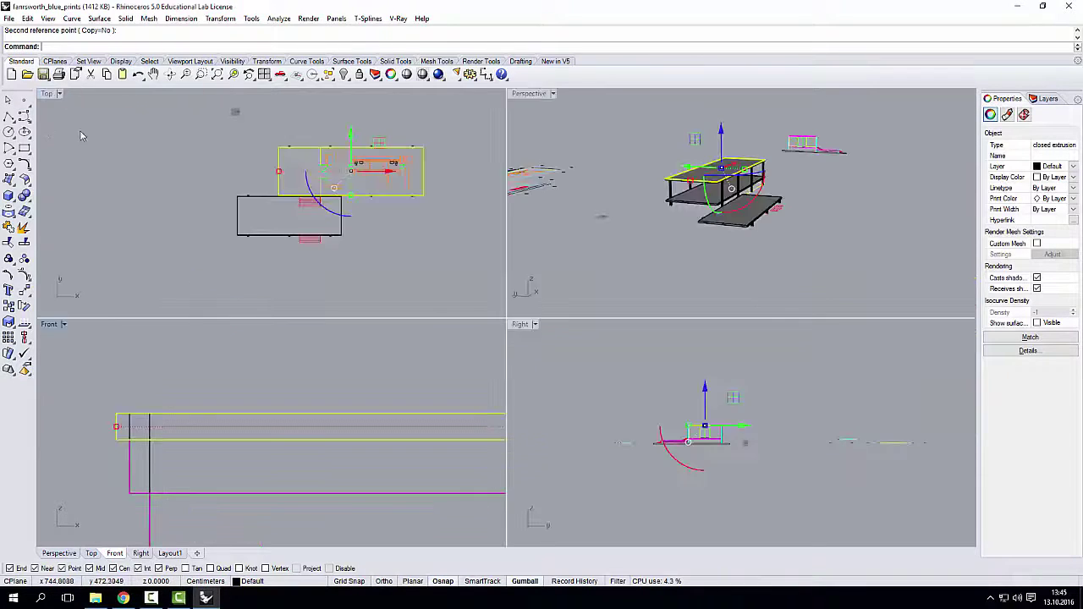
double_click(519, 325)
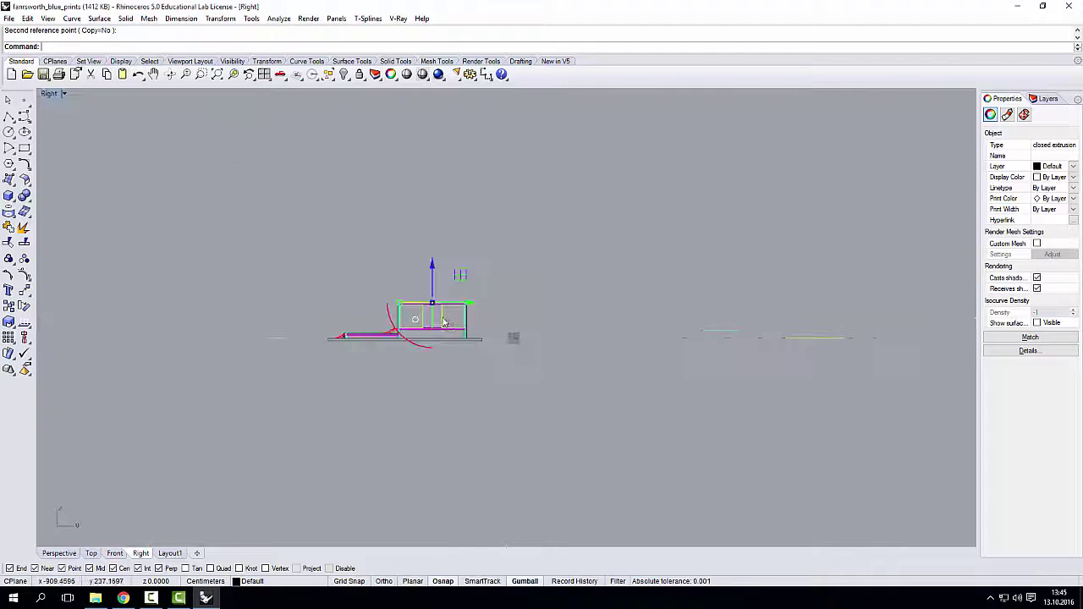
scroll(479, 301, "up", 6)
scroll(479, 301, "up", 4)
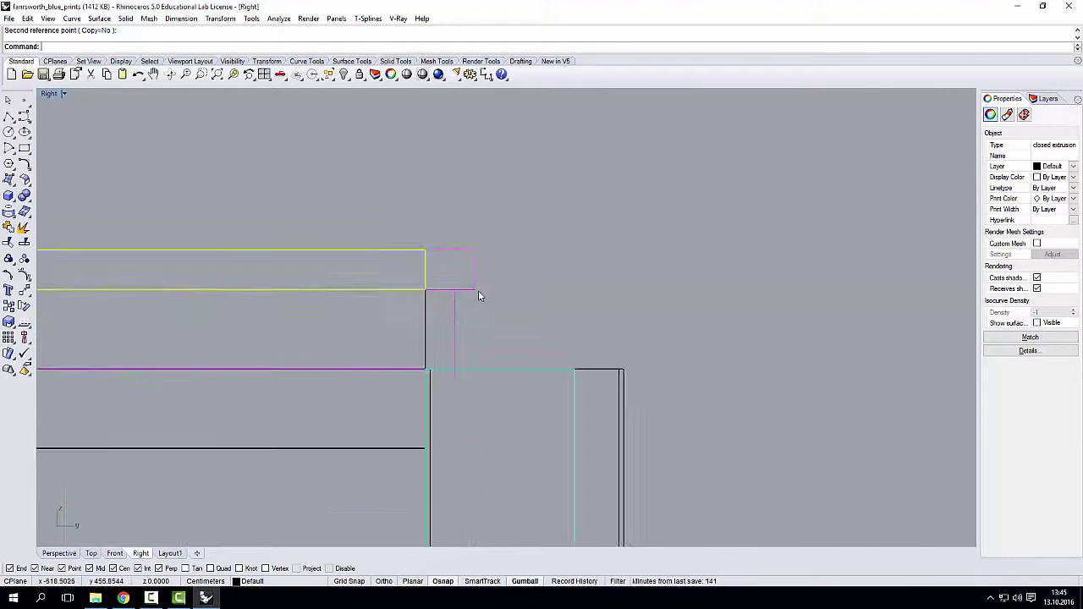
scroll(495, 290, "up", 4)
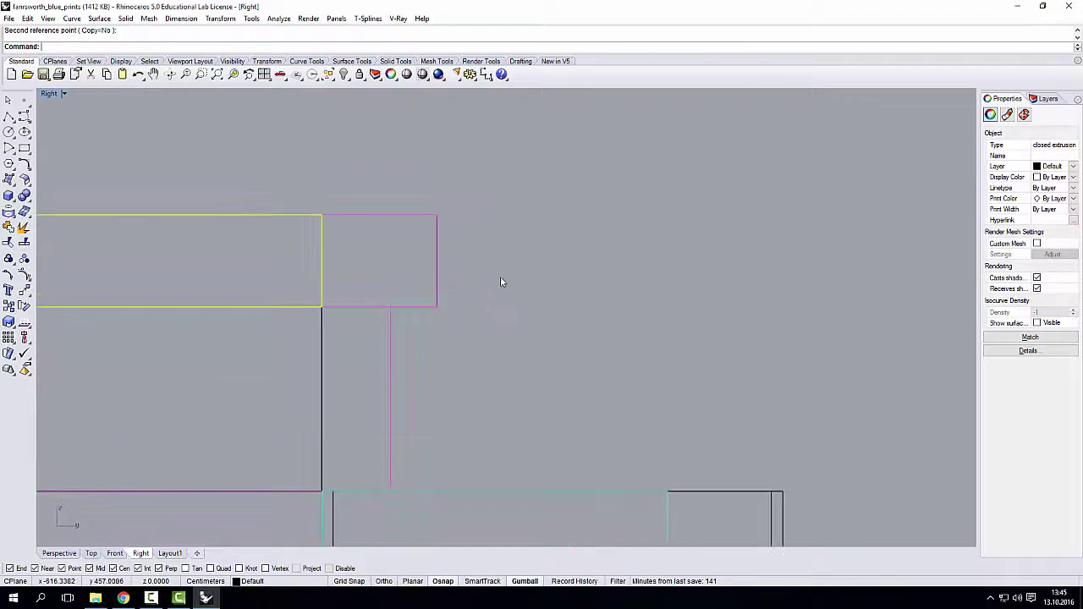
scroll(508, 279, "down", 6)
scroll(589, 299, "up", 4)
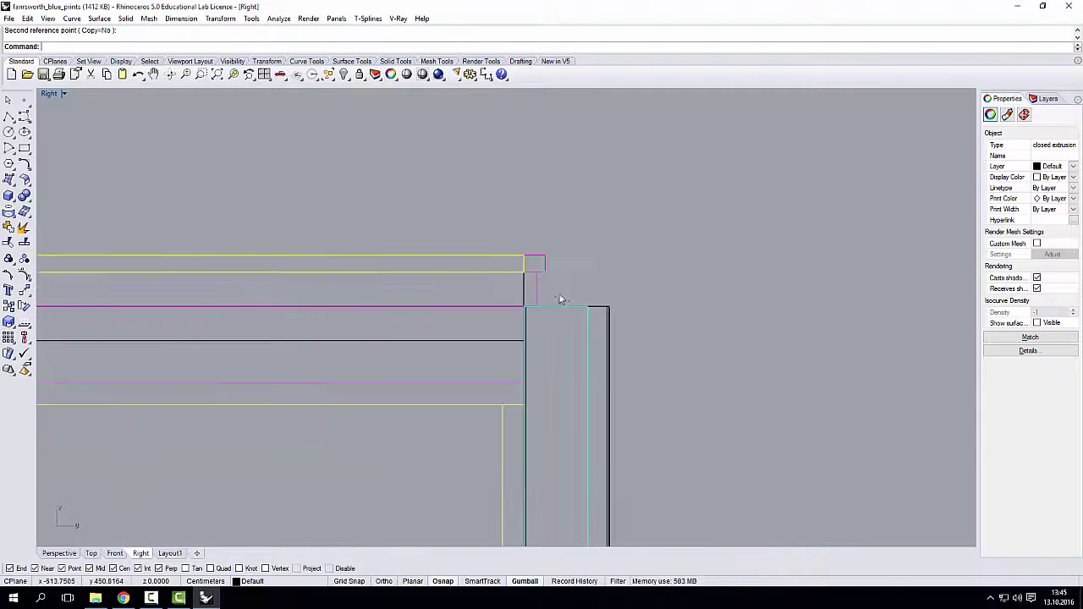
scroll(516, 242, "down", 3)
scroll(555, 251, "up", 3)
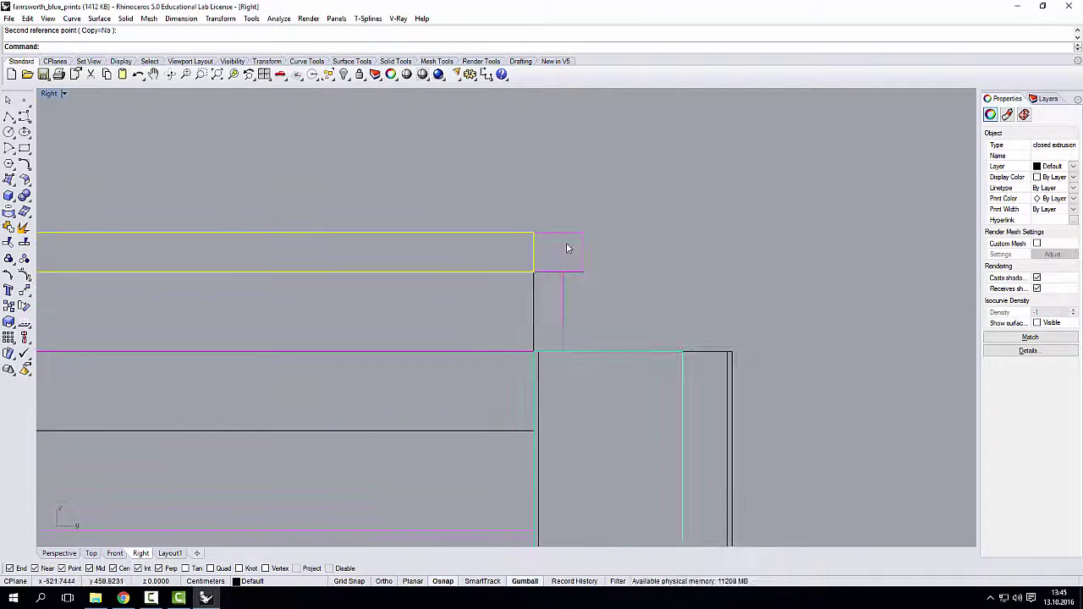
scroll(577, 272, "up", 6)
left_click(556, 295)
scroll(556, 296, "down", 11)
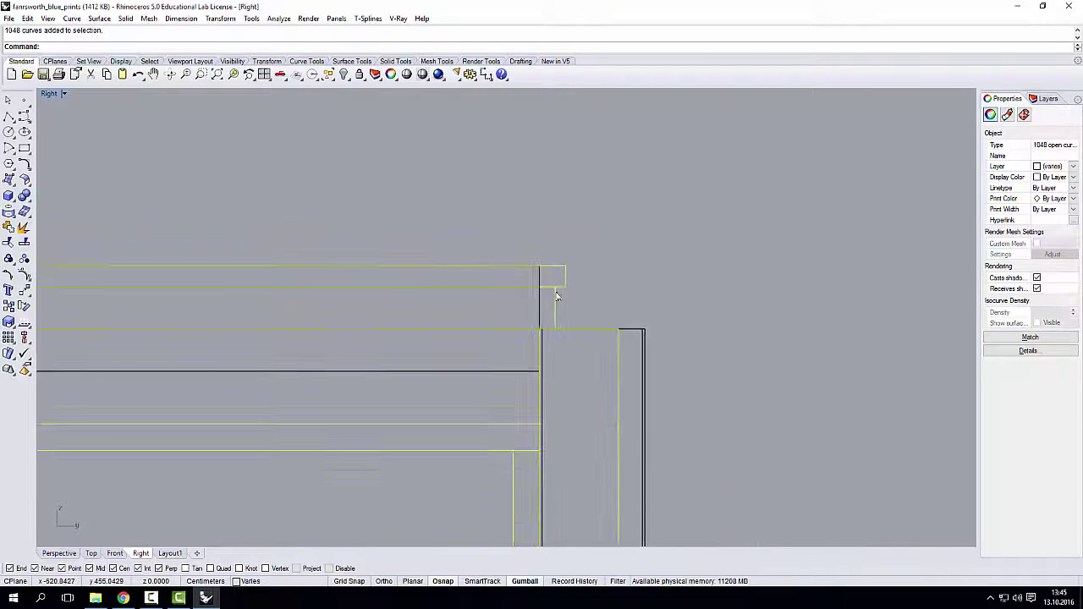
scroll(576, 280, "up", 3)
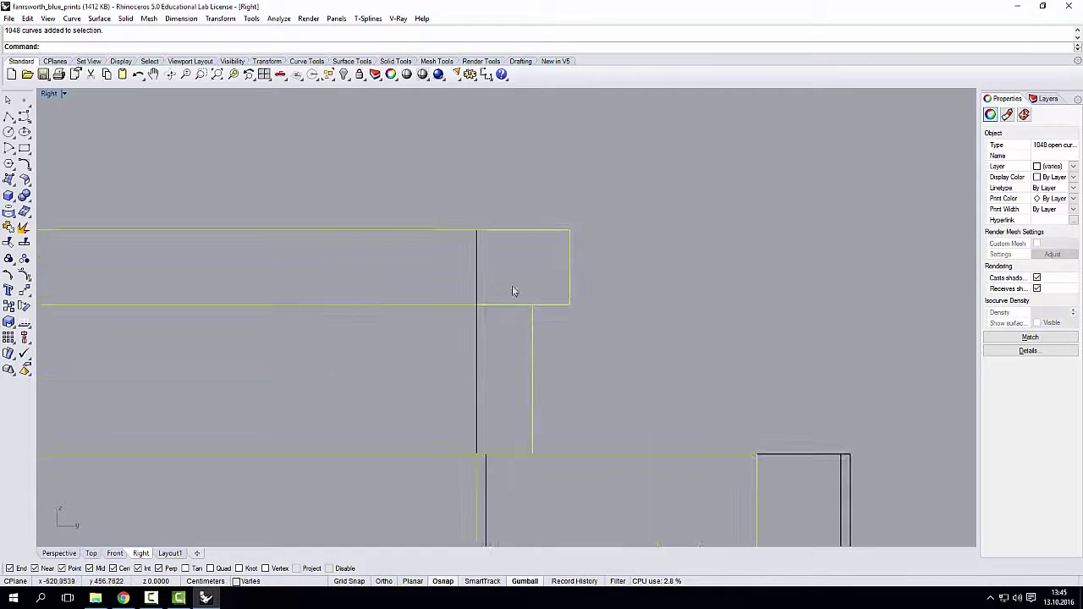
- Select the thin top roof layer and stretch it widthwise to the outermost step of the roof outline
scroll(672, 319, "down", 5)
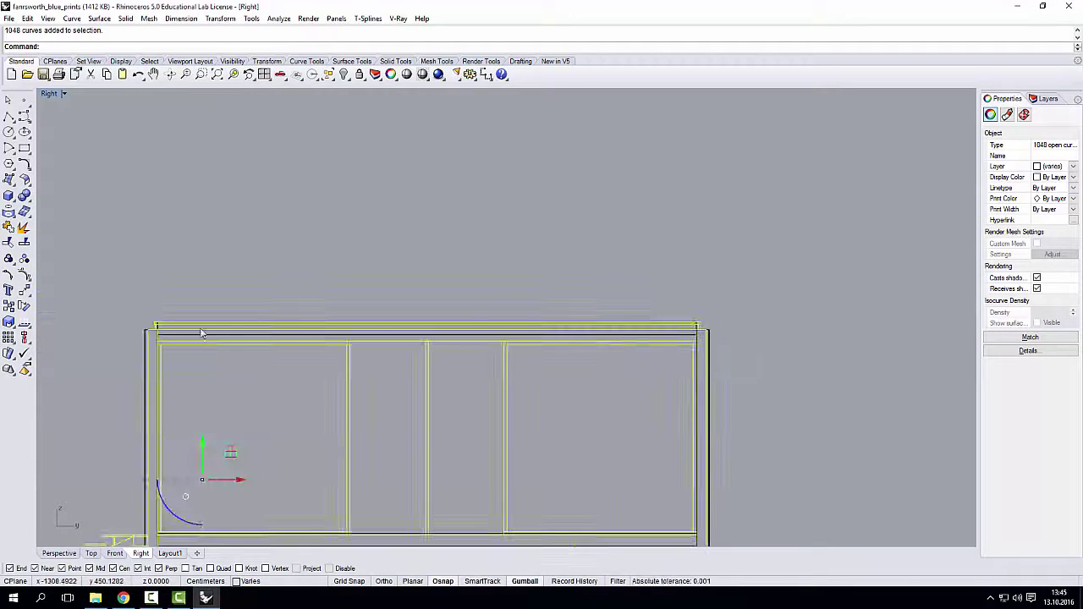
scroll(168, 325, "up", 5)
scroll(169, 323, "up", 2)
left_click(189, 304)
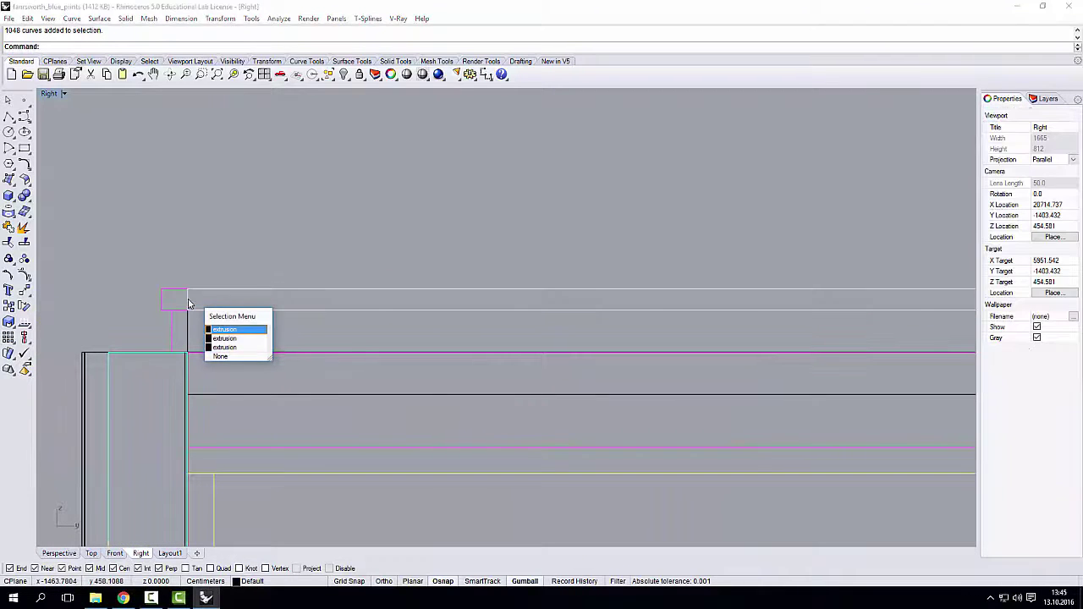
left_click(216, 328)
scroll(198, 322, "up", 1)
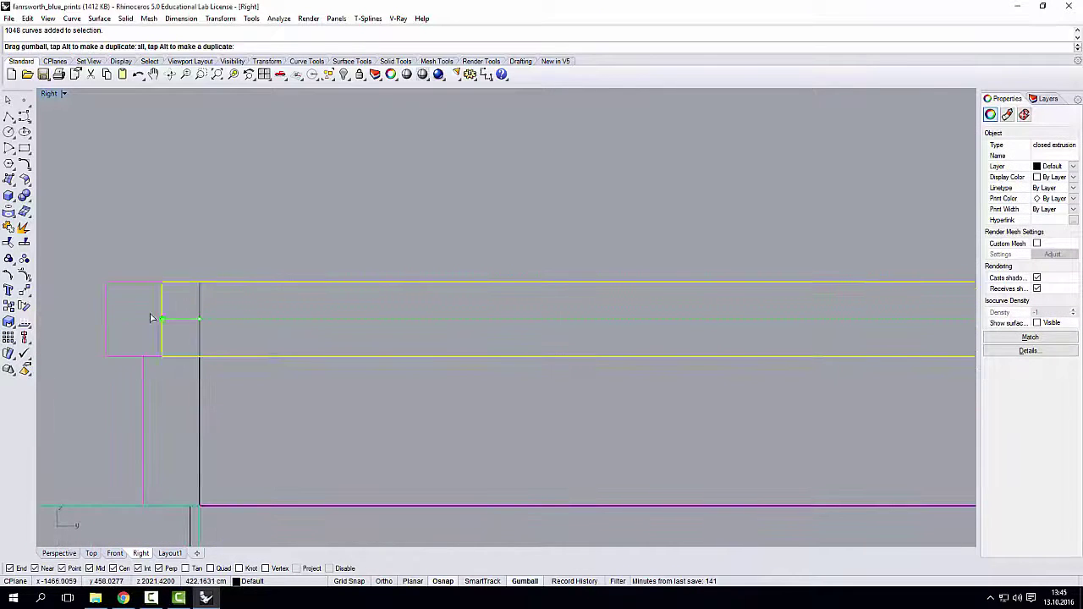
left_click_drag(153, 318, 113, 315)
- Select the middle roof layer and stretch it widthwise to the middle step of the roof outline
left_click(173, 374)
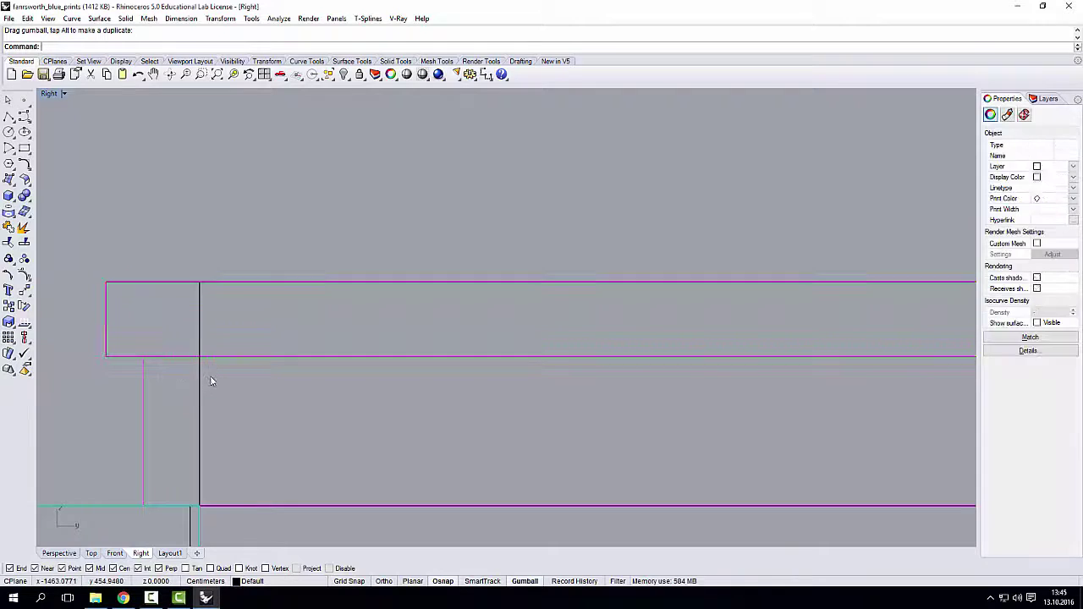
left_click(201, 374)
left_click(295, 337)
scroll(296, 336, "down", 2)
scroll(304, 341, "down", 7)
scroll(260, 368, "up", 5)
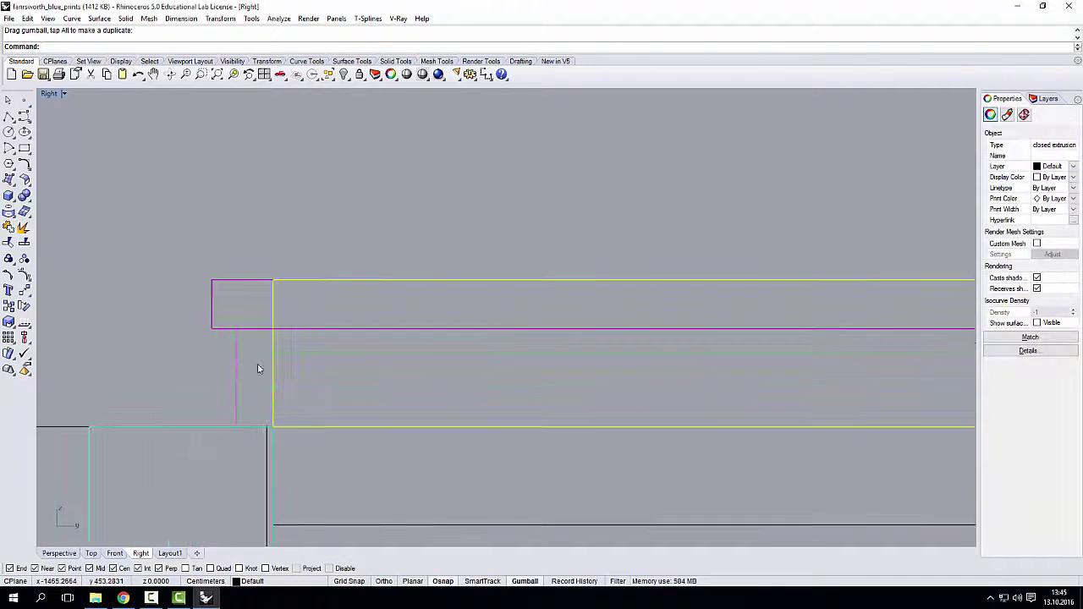
left_click_drag(275, 356, 239, 354)
- Scale1D the middle roof layer vertically from its bottom corner, lowering its top edge to the underside of the top layer
key("Return")
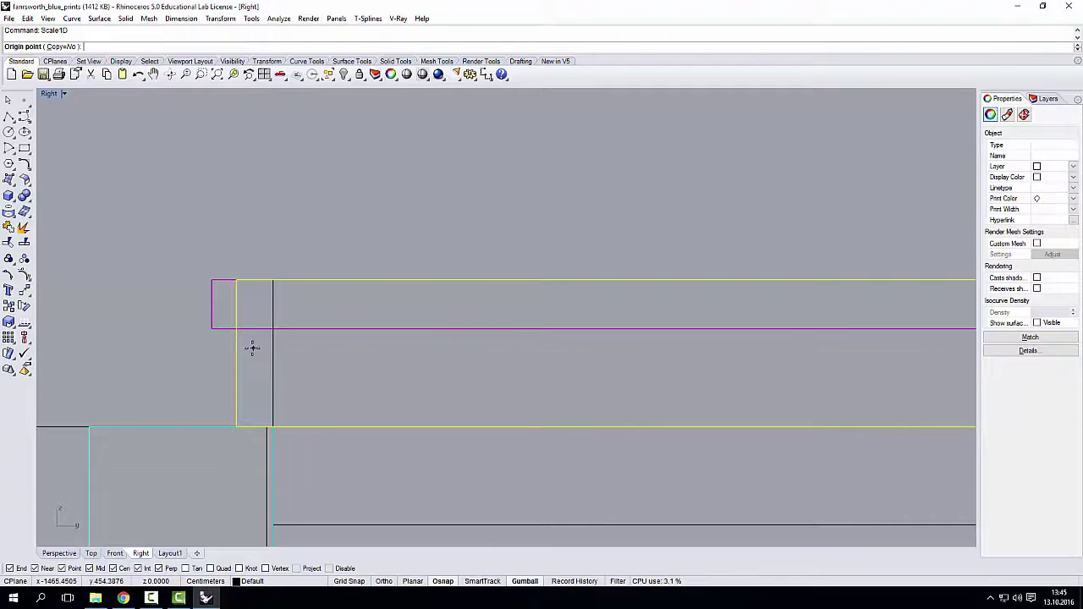
left_click(237, 426)
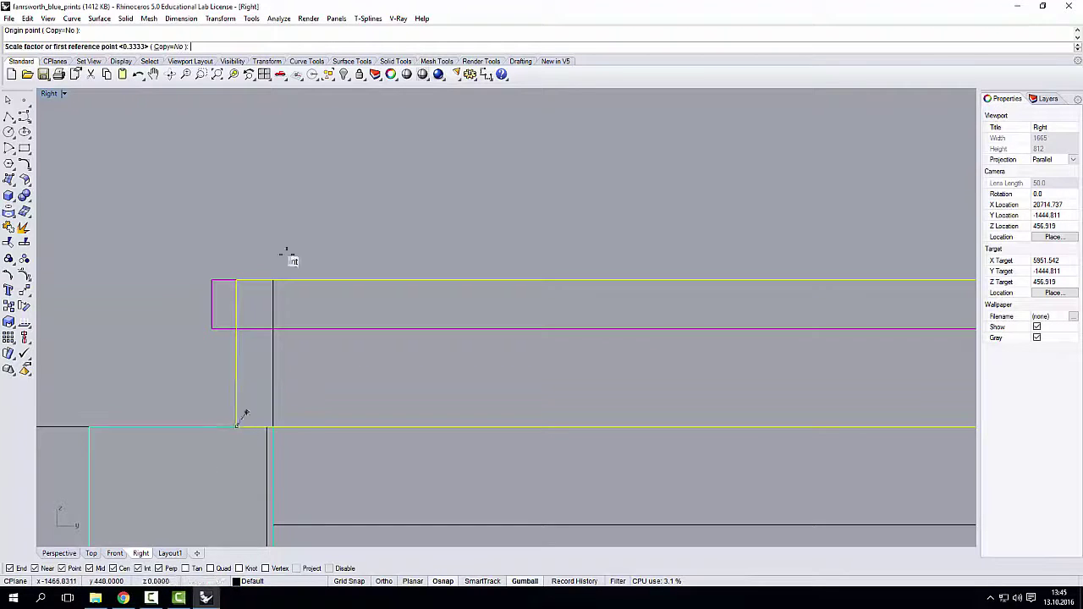
left_click(237, 279)
left_click(237, 328)
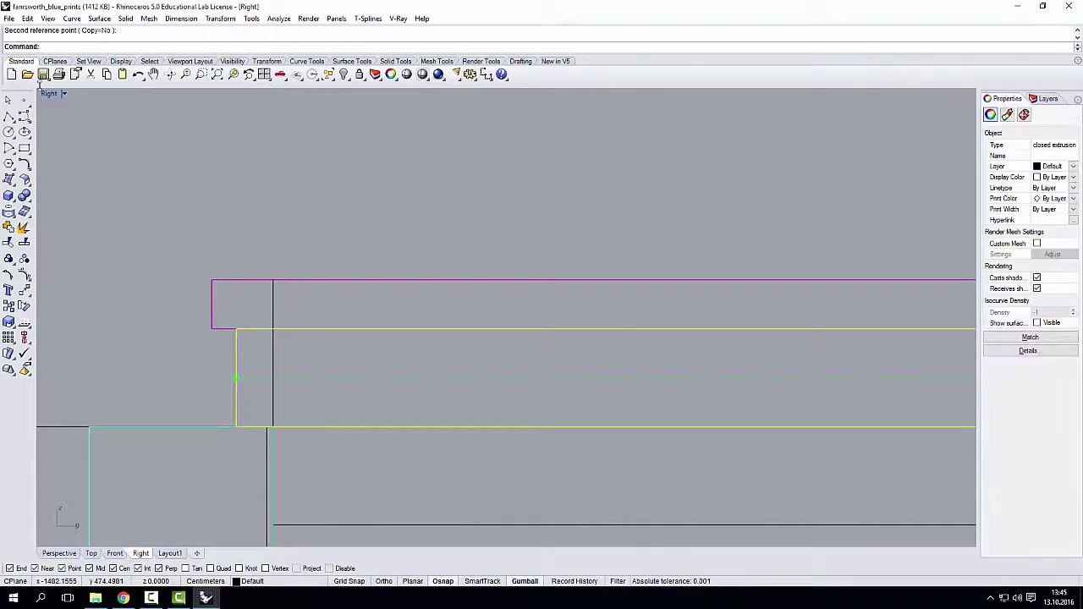
- Scale1D the lowest roof layer vertically from its bottom corner, lowering its top edge to the underside of the middle layer
left_click(273, 307)
scroll(279, 308, "down", 2)
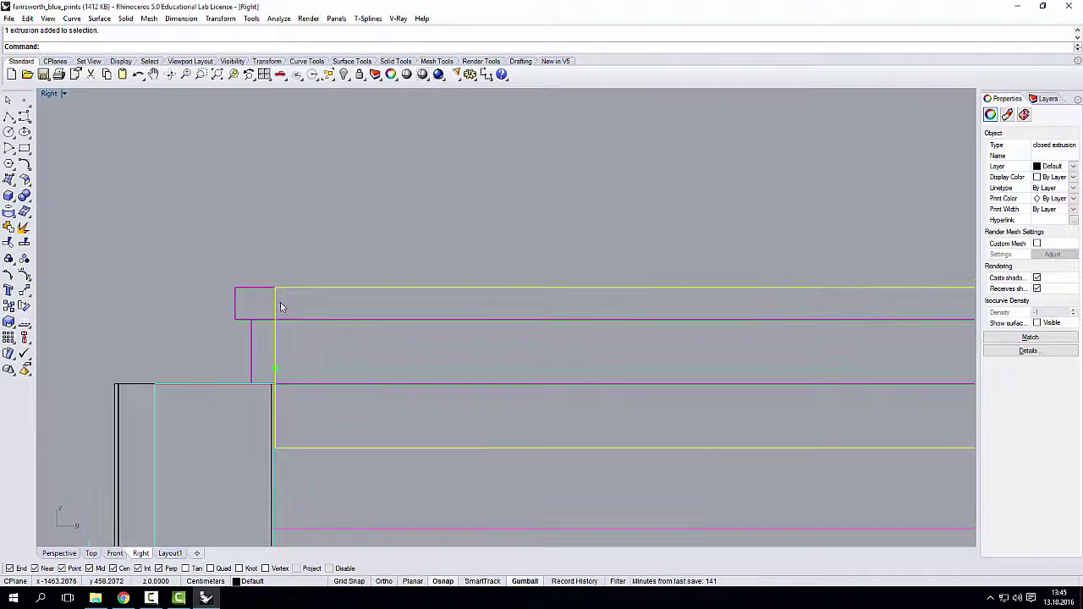
scroll(288, 415, "up", 2)
left_click(269, 457)
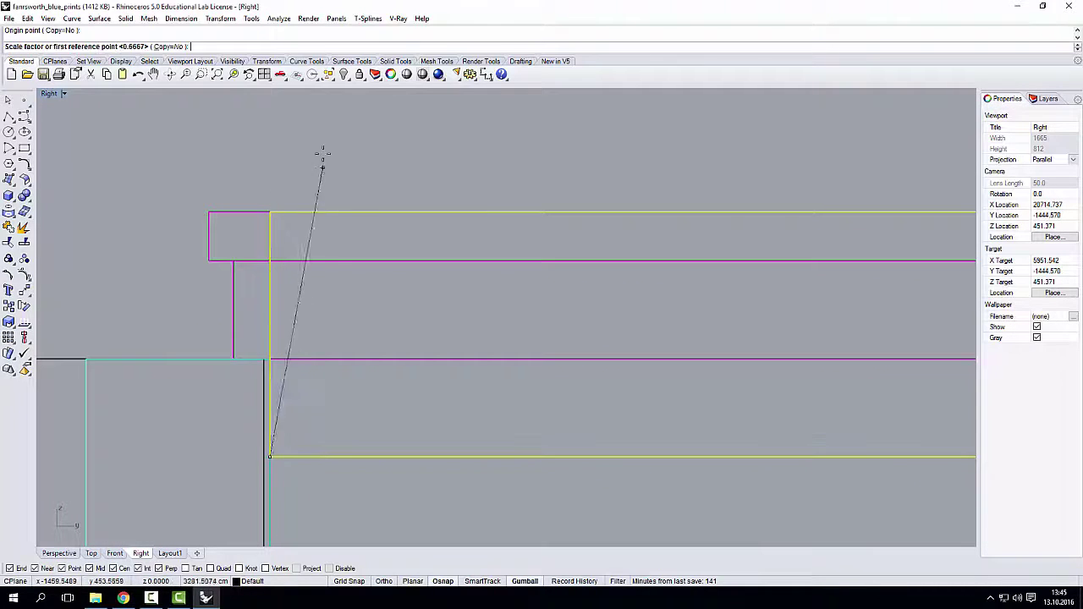
left_click(269, 211)
left_click(270, 359)
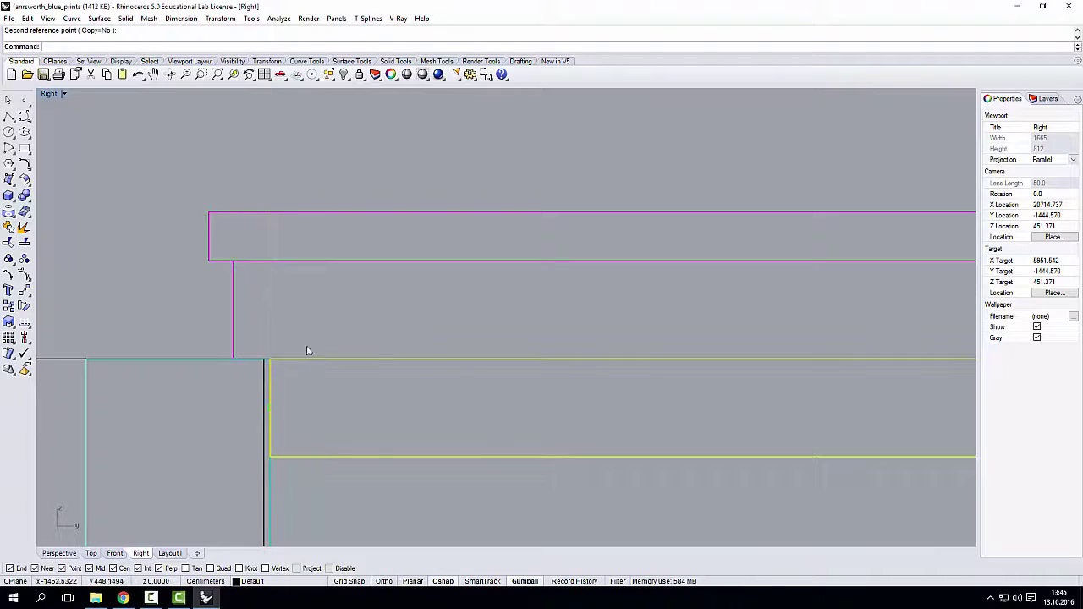
scroll(320, 289, "down", 3)
- Switch to the maximized Perspective view and examine the stepped roof edge at its corner and underside
double_click(49, 93)
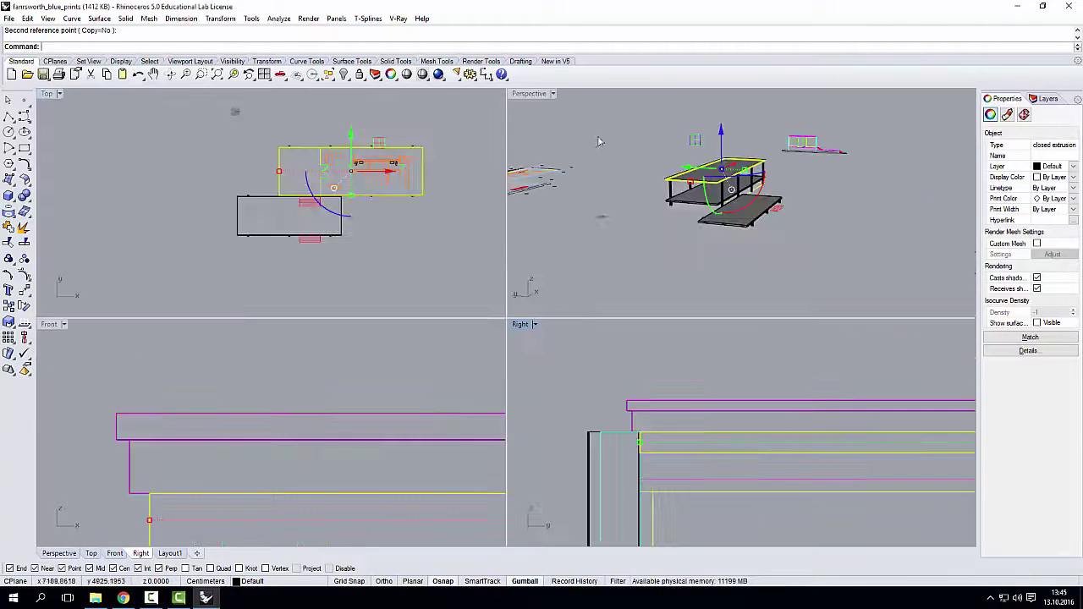
double_click(527, 94)
scroll(389, 279, "up", 5)
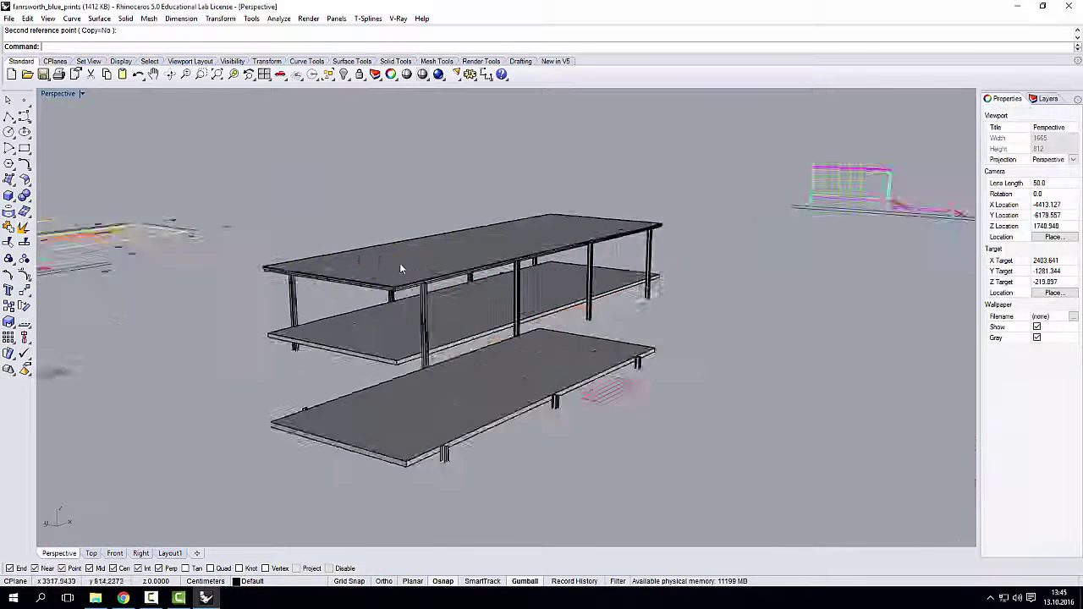
right_click_drag(372, 298, 257, 185)
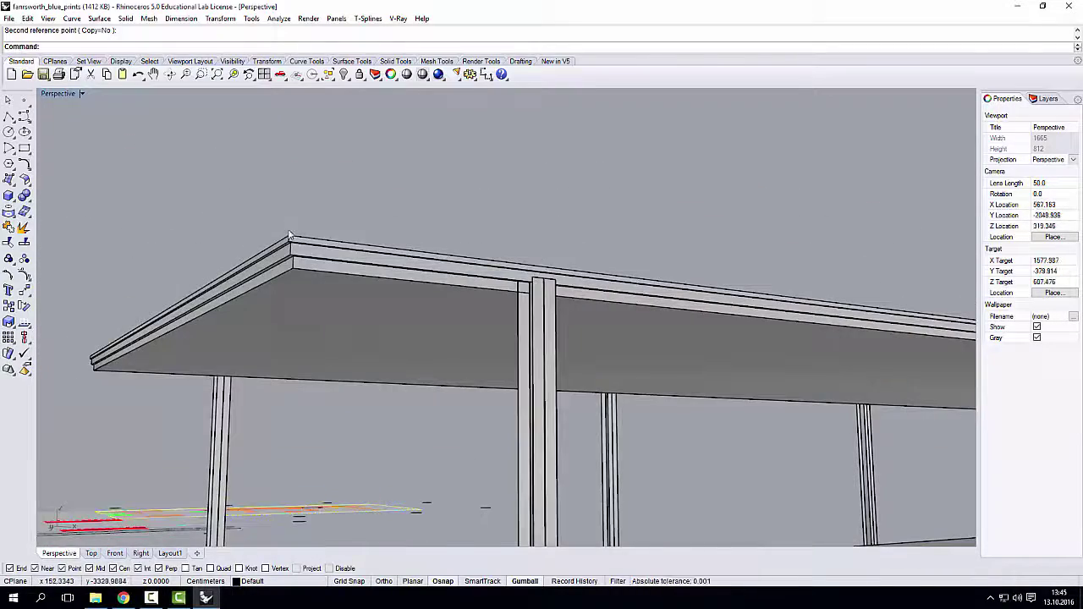
right_click_drag(288, 230, 335, 230)
scroll(336, 230, "down", 10)
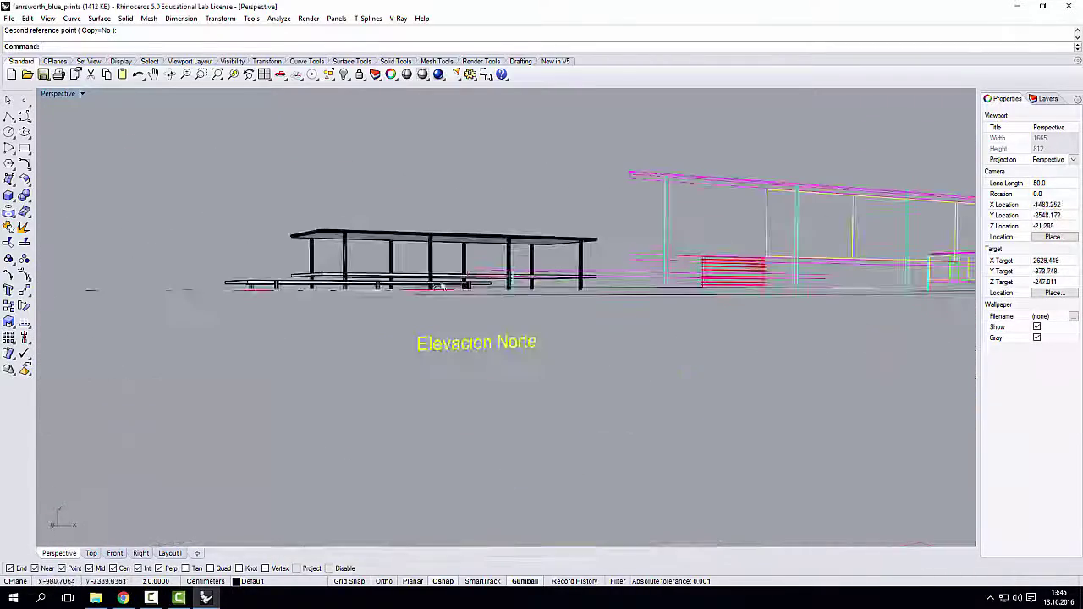
- Examine the window frames and the mullion lines between them in the elevation drawing in front of the model
right_click_drag(755, 273, 519, 380)
scroll(536, 385, "up", 2)
scroll(542, 391, "up", 2)
scroll(550, 379, "down", 8)
scroll(520, 379, "up", 3)
scroll(348, 364, "up", 2)
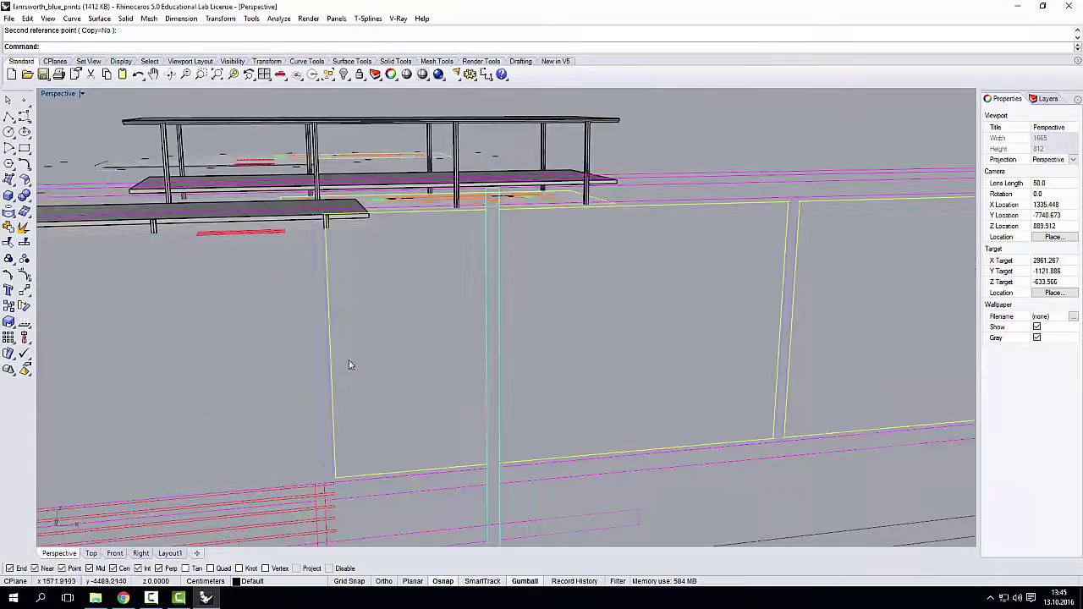
scroll(327, 304, "down", 4)
right_click_drag(339, 325, 340, 330)
scroll(355, 372, "up", 5)
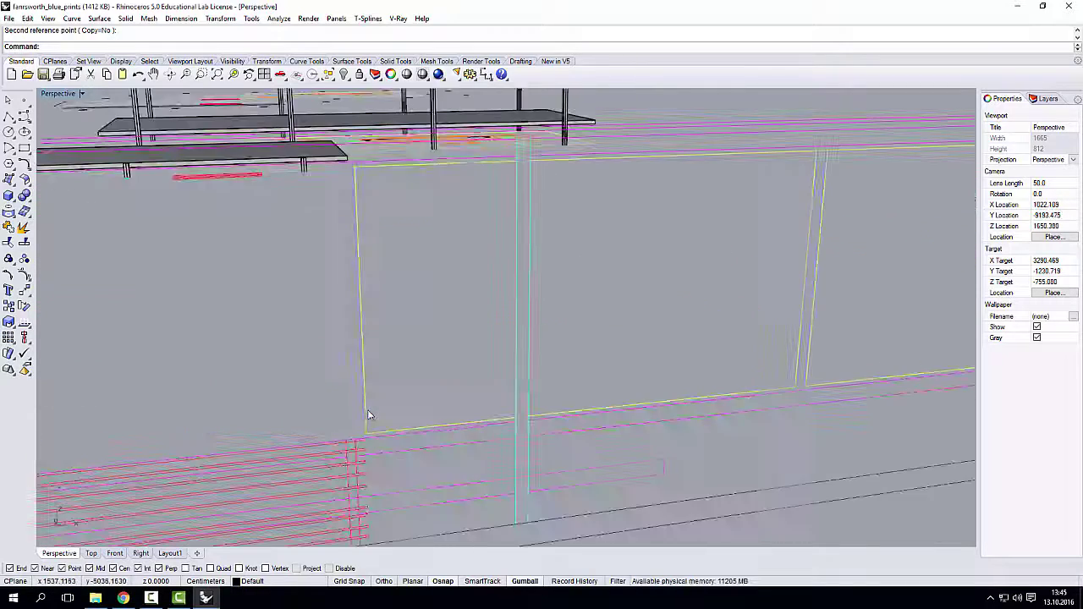
right_click_drag(373, 381, 338, 303, "shift")
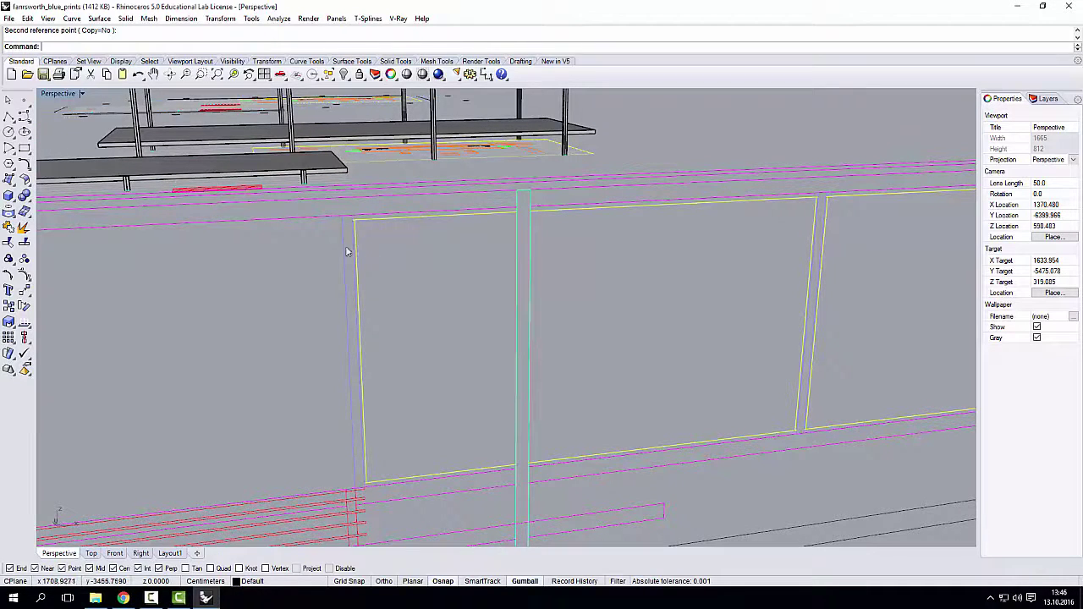
scroll(704, 411, "down", 8)
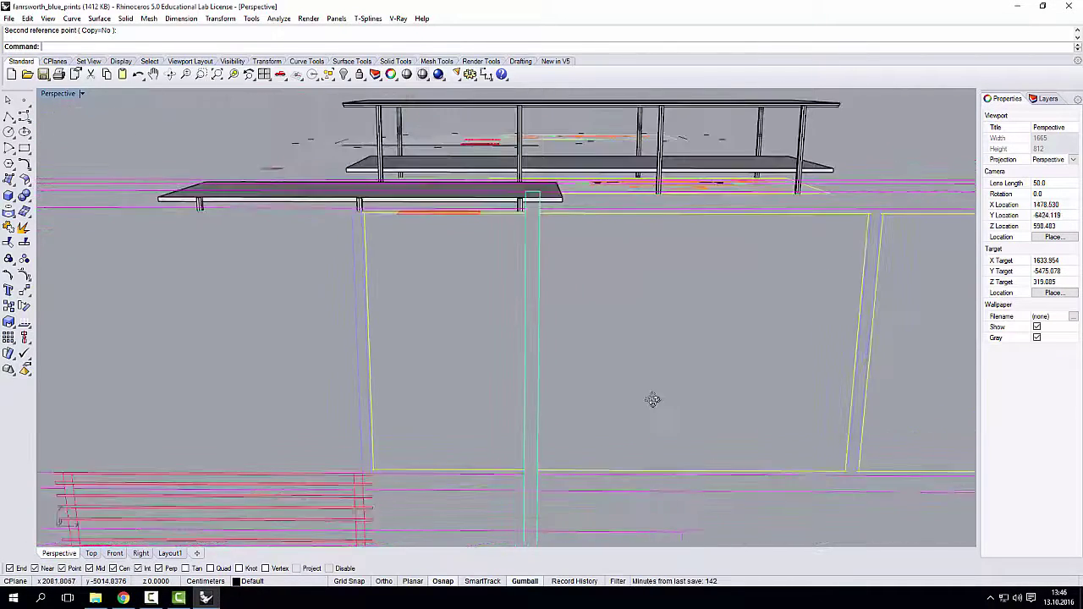
right_click_drag(471, 355, 680, 351)
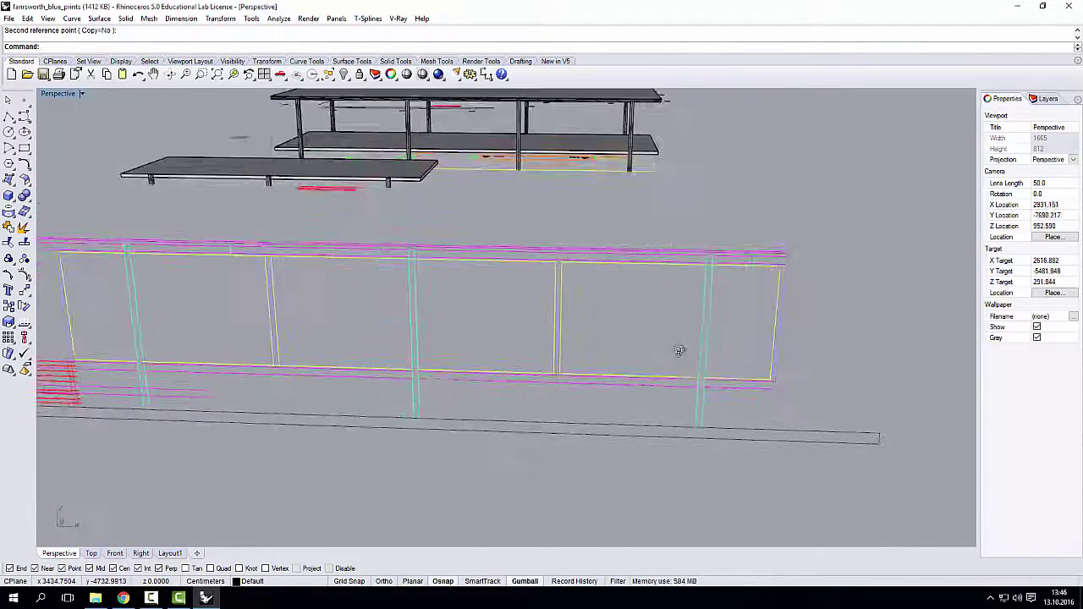
scroll(556, 375, "up", 5)
scroll(514, 395, "up", 3)
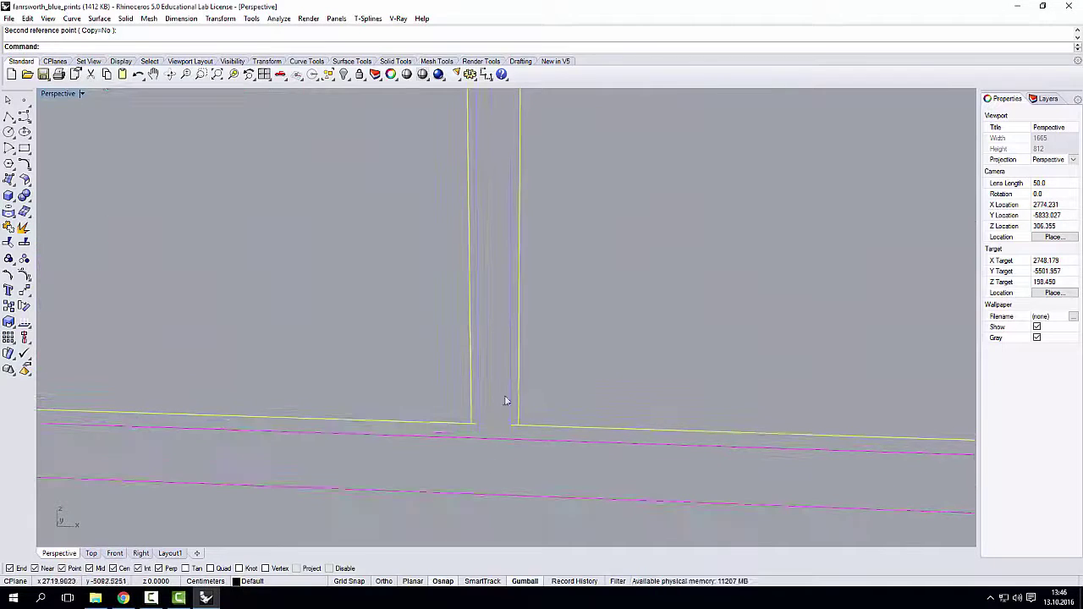
scroll(498, 420, "down", 8)
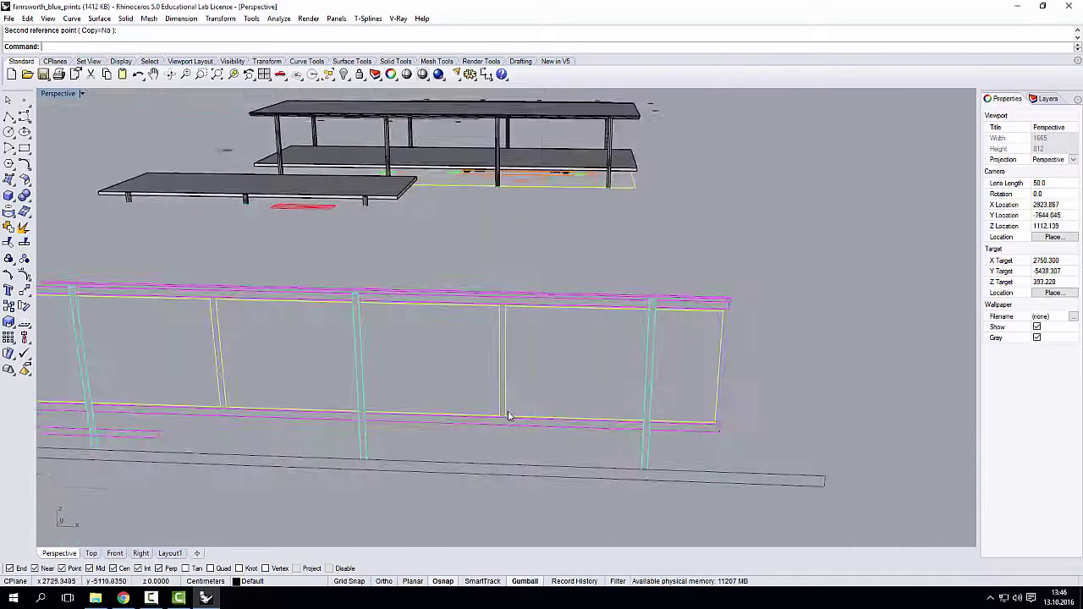
scroll(495, 406, "up", 8)
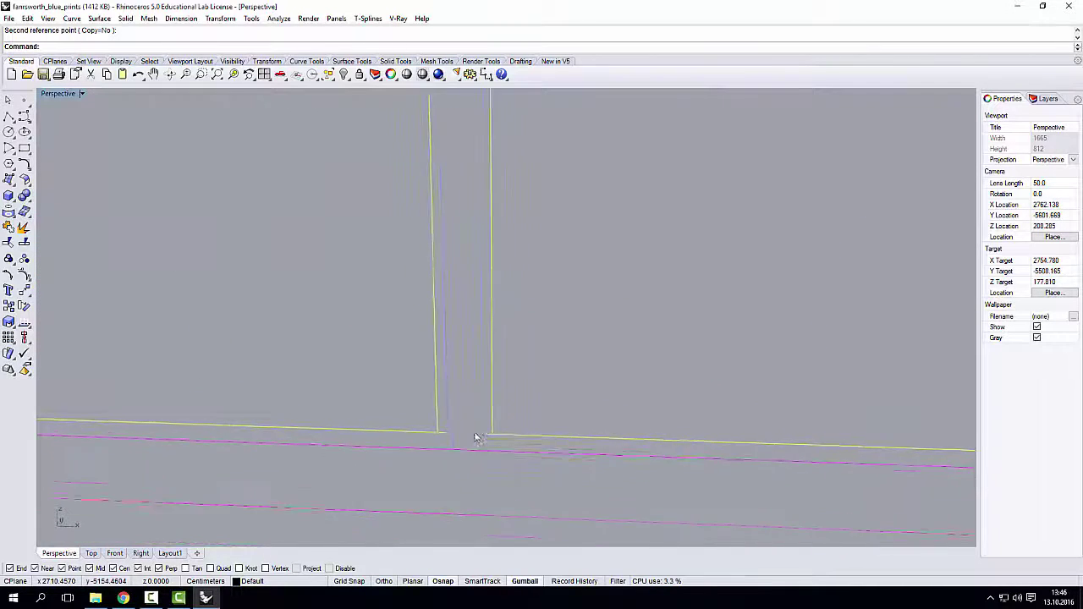
scroll(488, 433, "down", 5)
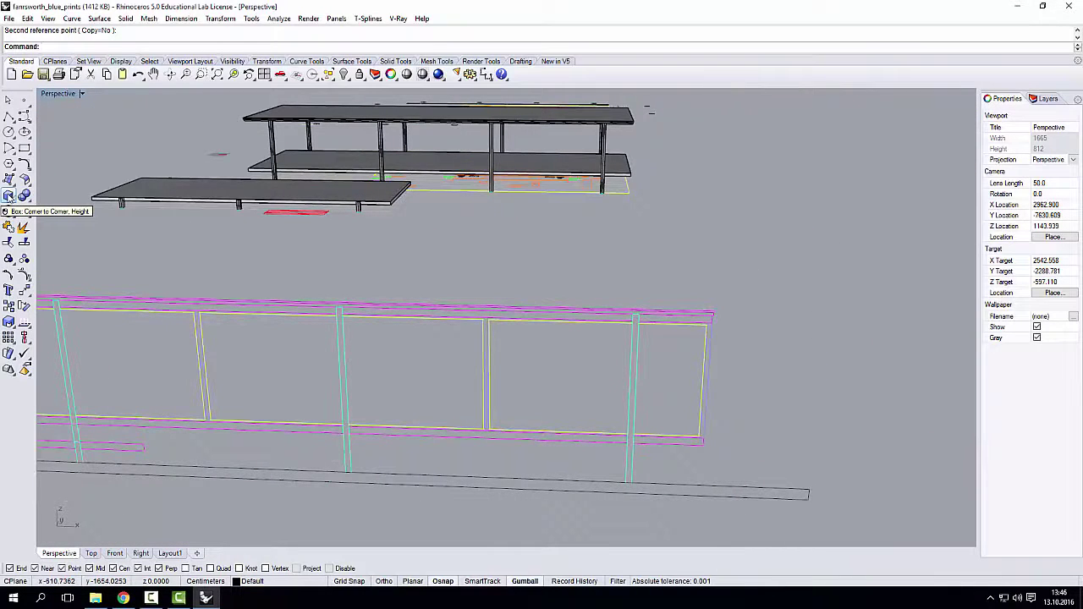
- Start a 3Point box over the mullion between two window frames in the elevation, spanning its width and about 300 cm up to the roof underside
left_click(8, 196)
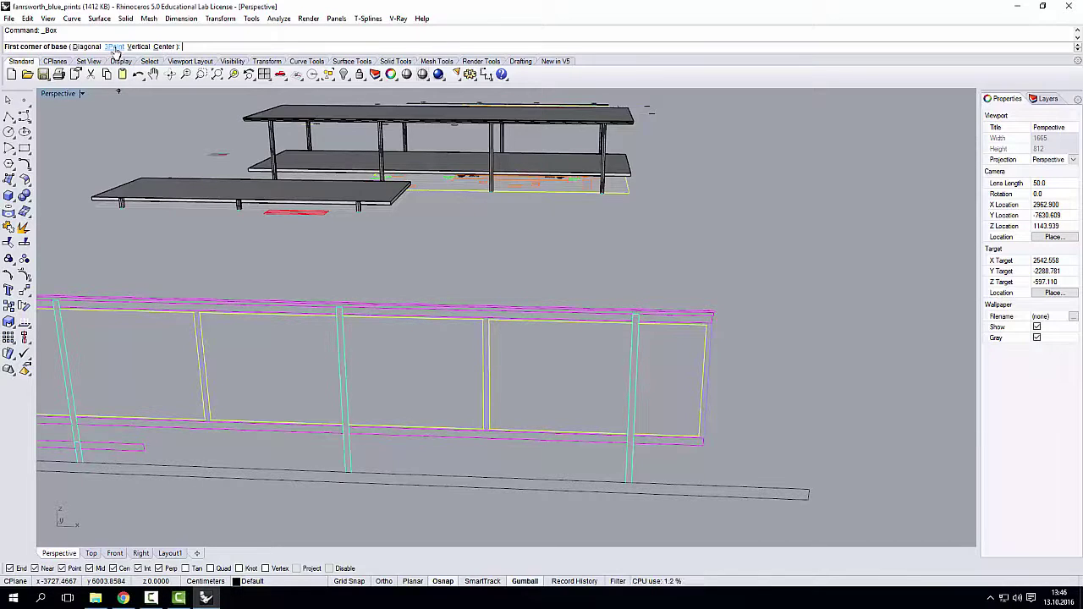
left_click(114, 46)
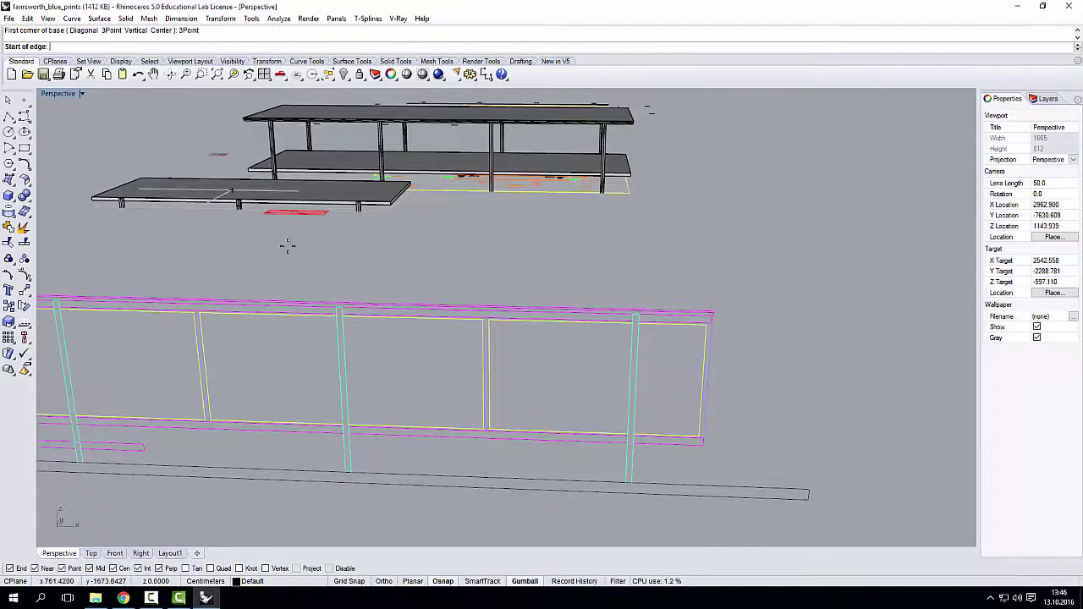
scroll(508, 437, "up", 3)
scroll(465, 437, "up", 5)
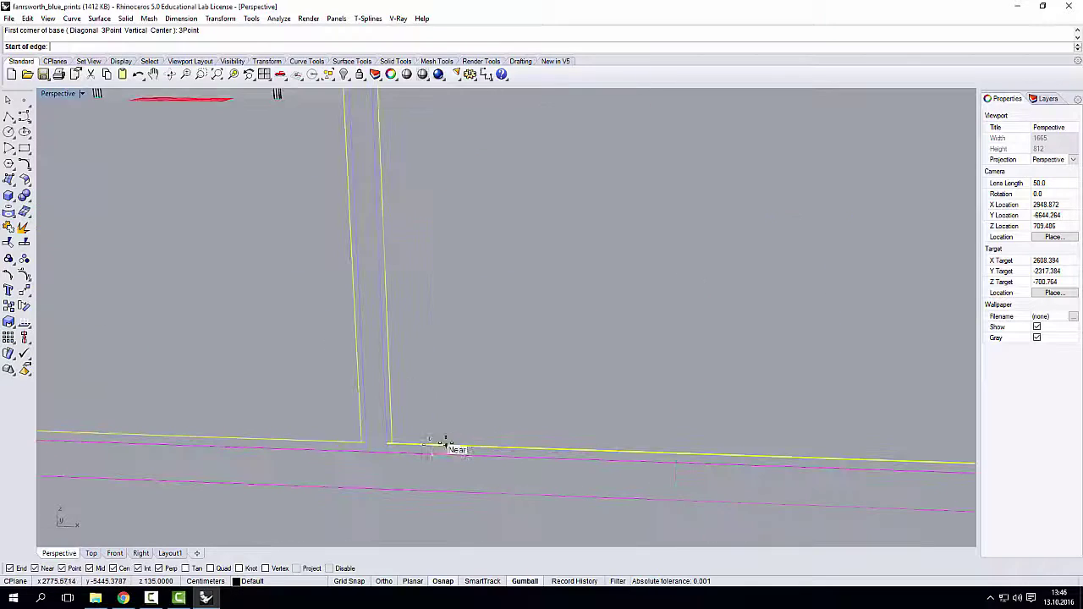
left_click(366, 455)
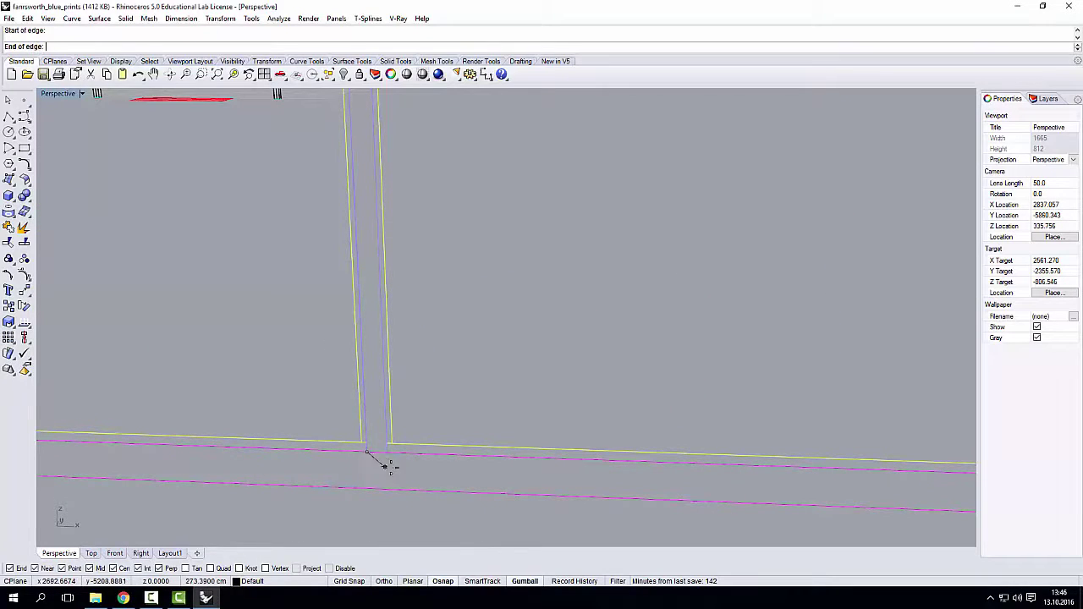
left_click(383, 450)
scroll(392, 483, "down", 5)
scroll(390, 448, "up", 5)
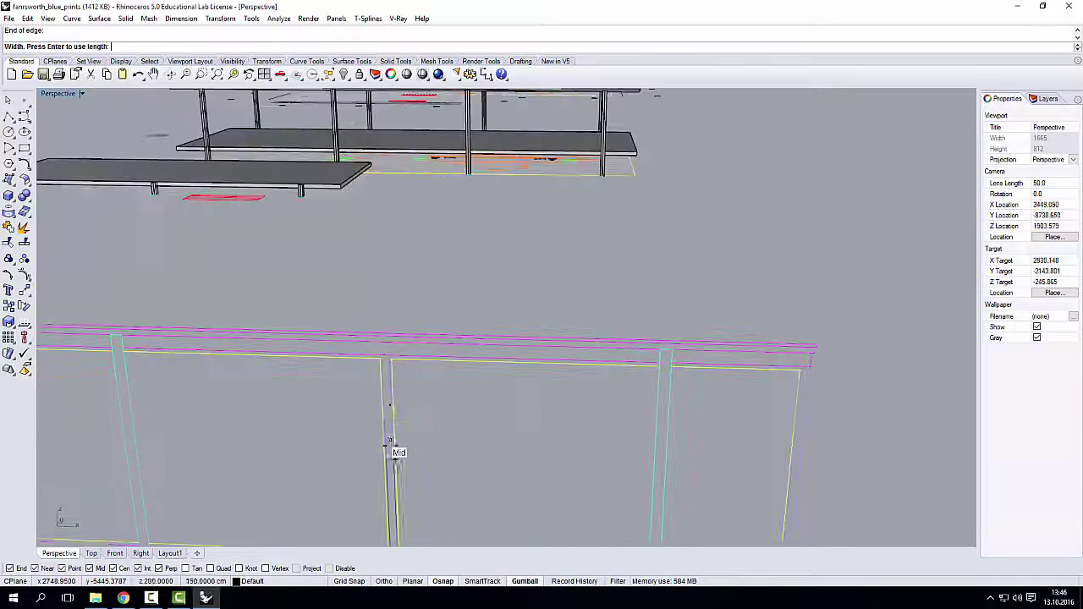
scroll(389, 412, "down", 2)
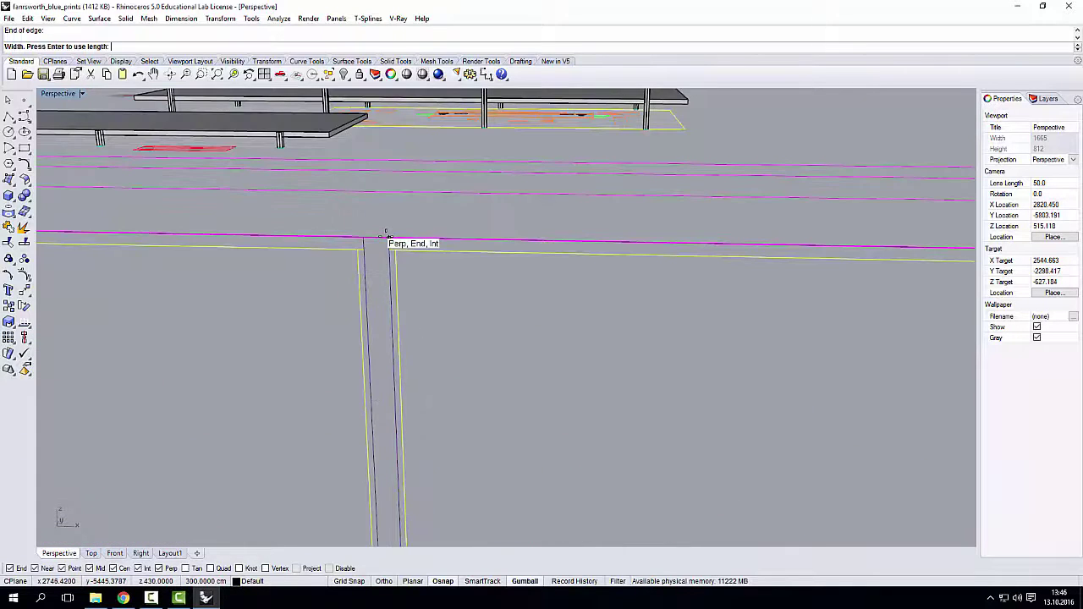
left_click(391, 241)
- Finish the mullion box by extending its depth to the inner facade line at the house's corner in the maximized Top view
scroll(382, 322, "down", 5)
right_click_drag(402, 346, 329, 345)
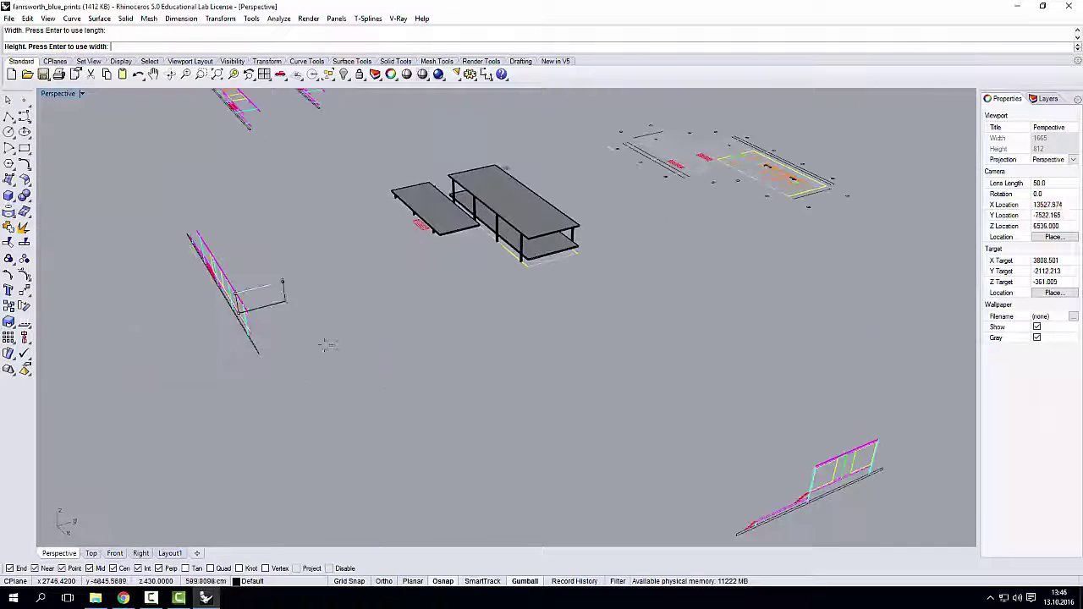
right_click_drag(397, 290, 371, 348, "shift")
scroll(457, 316, "up", 15)
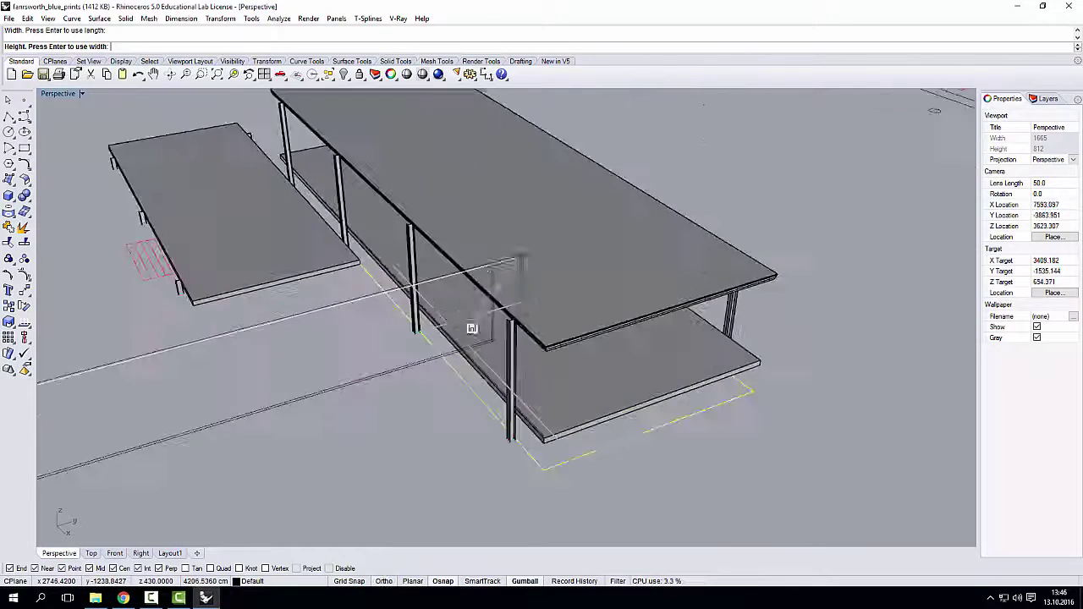
double_click(59, 94)
double_click(49, 94)
scroll(401, 279, "down", 2)
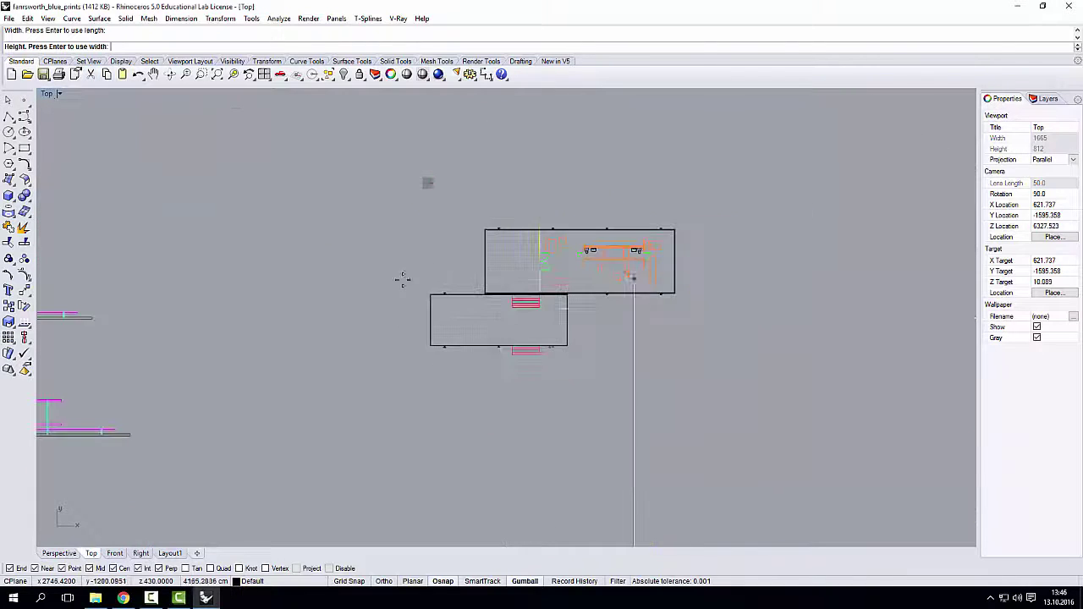
scroll(525, 271, "up", 8)
scroll(533, 288, "down", 6)
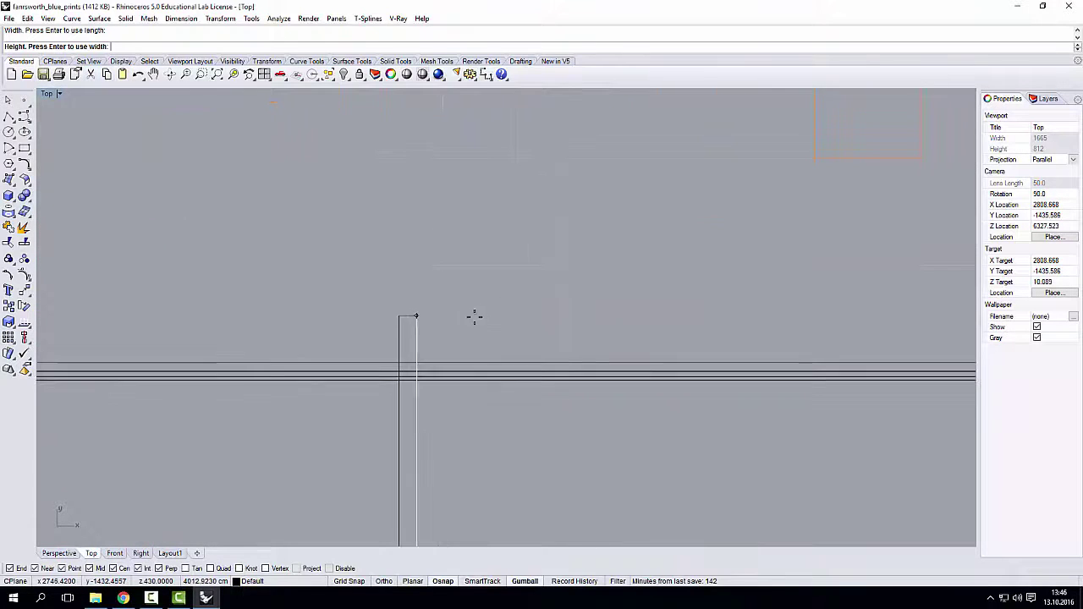
scroll(464, 201, "up", 10)
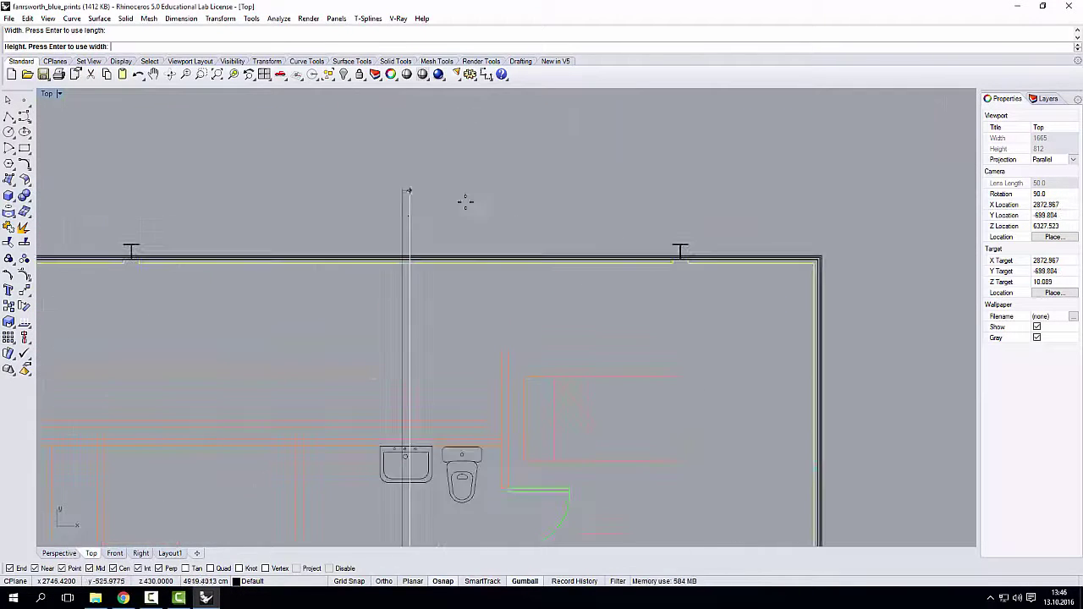
scroll(373, 295, "down", 5)
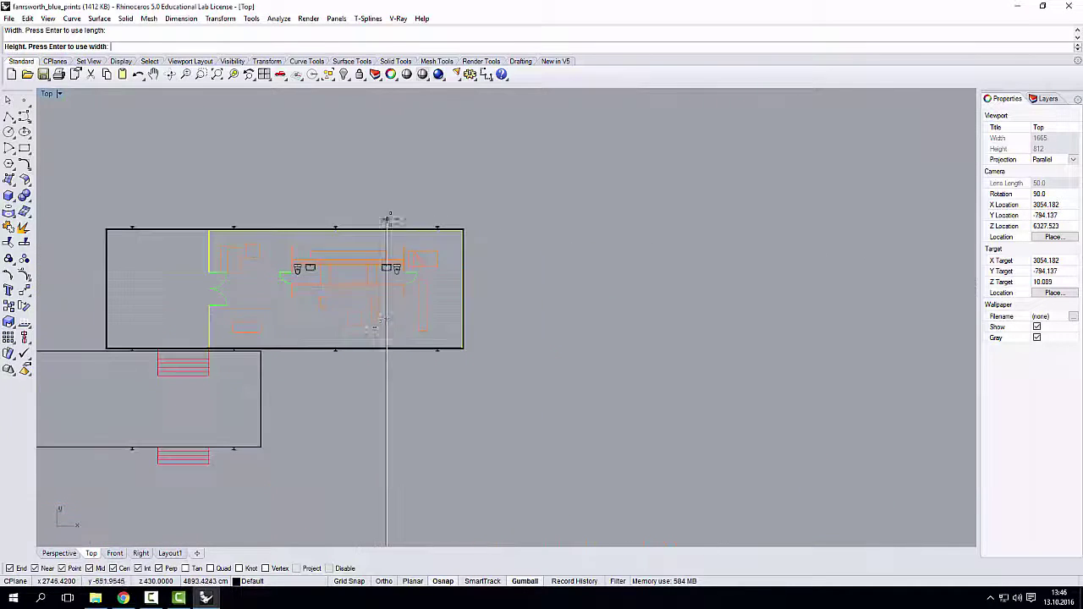
scroll(369, 362, "up", 8)
scroll(369, 355, "down", 6)
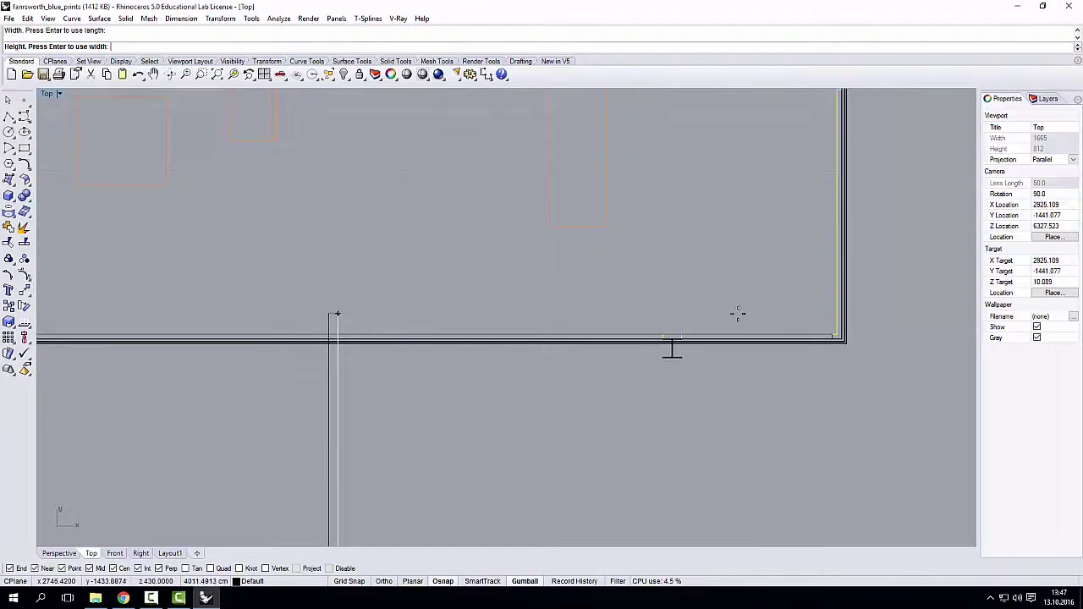
scroll(839, 338, "up", 12)
scroll(674, 332, "down", 8)
scroll(593, 313, "up", 2)
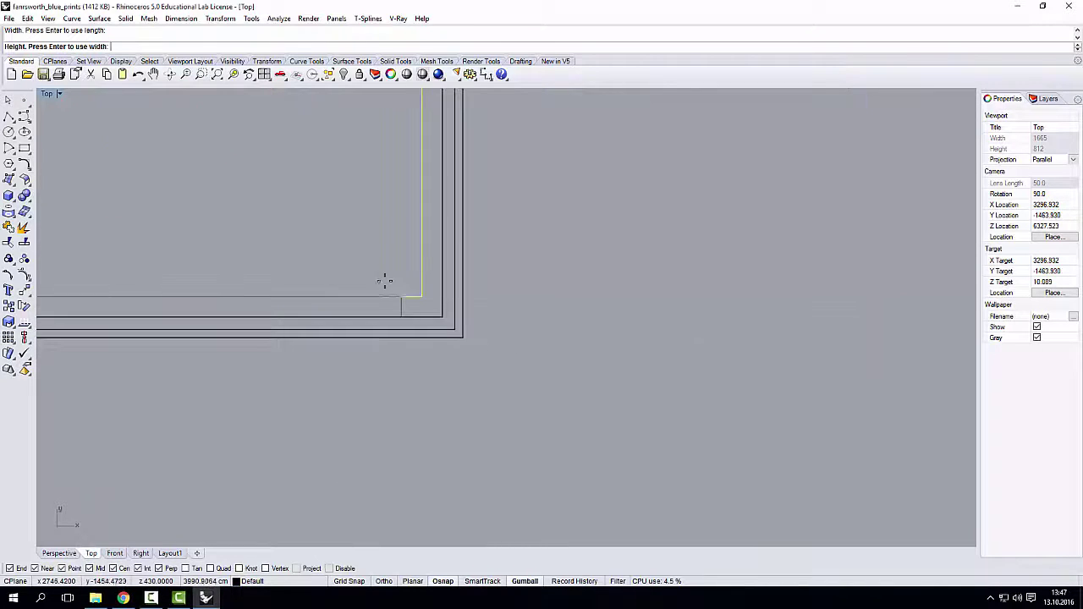
scroll(457, 287, "up", 3)
left_click(517, 333)
- Start a Scale1D of the mullion box, setting the origin at its corner on the inner facade line
scroll(598, 307, "down", 15)
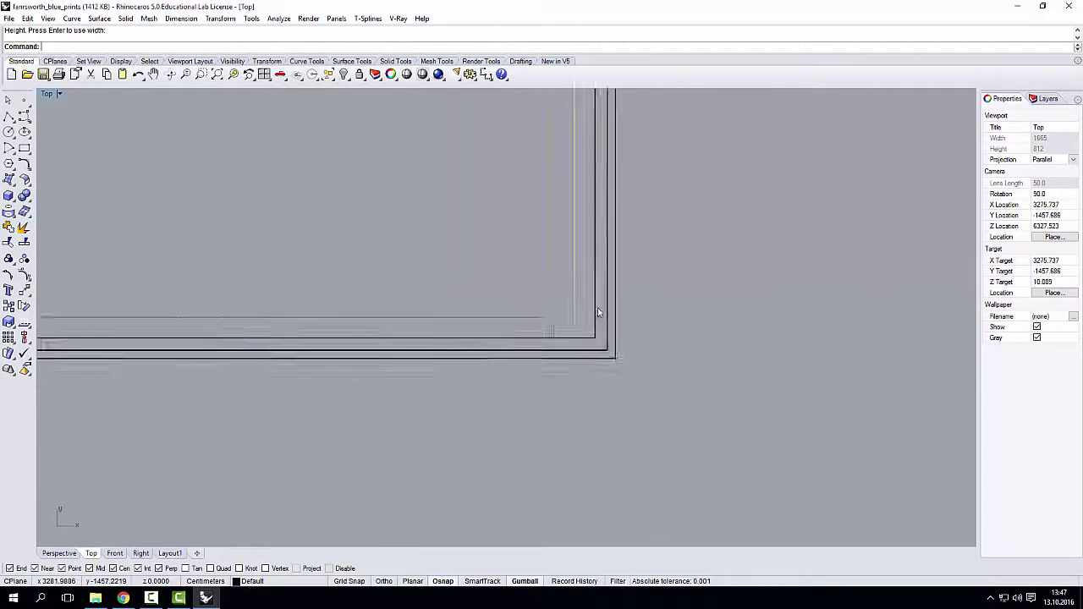
right_click_drag(341, 395, 438, 349)
left_click(361, 316)
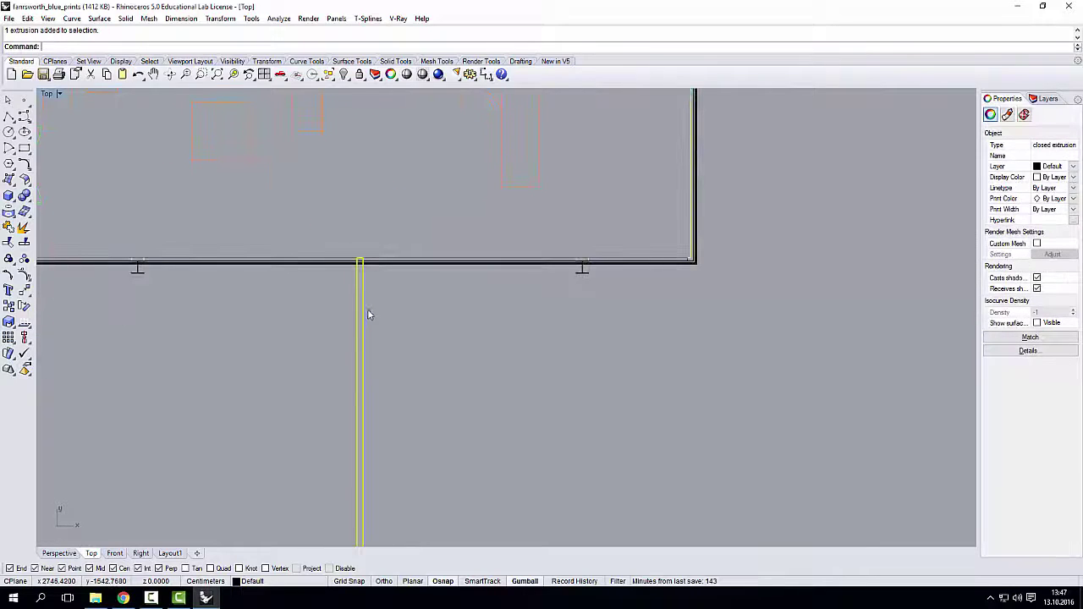
type("Scale1D")
key("Return")
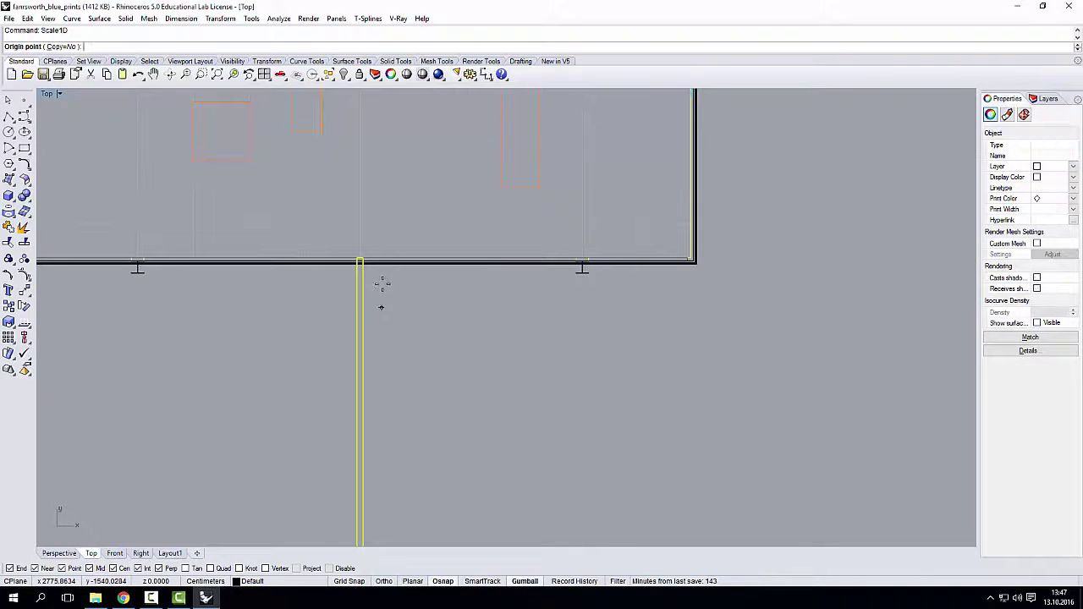
scroll(380, 285, "up", 3)
left_click(311, 218)
scroll(455, 486, "down", 4)
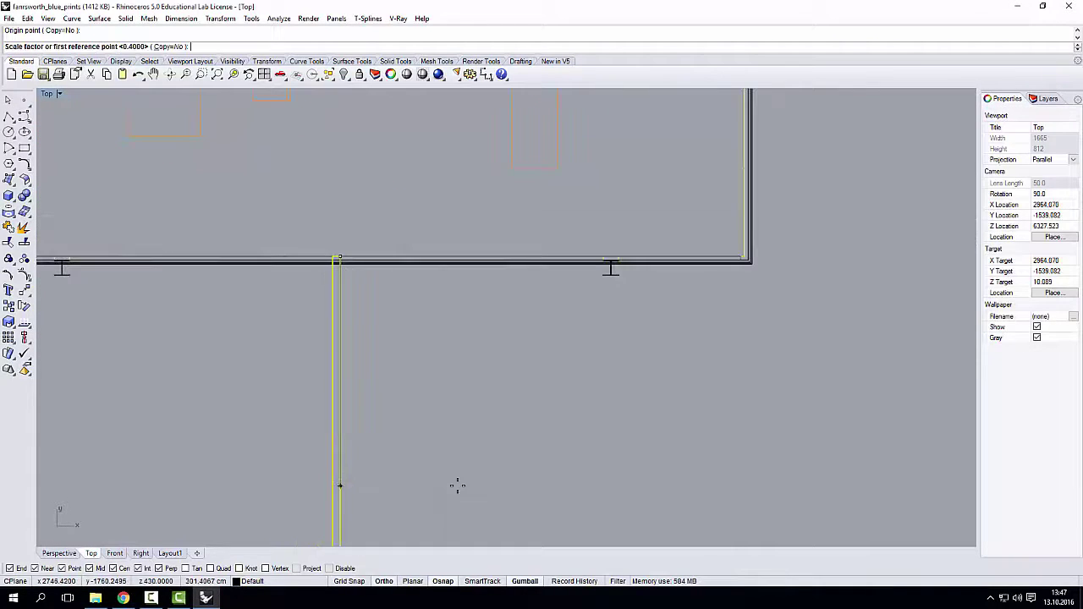
- Finish the Scale1D by referencing the box's far end and shortening its depth to the innermost roof layer's edge line
scroll(385, 314, "up", 6)
scroll(412, 418, "up", 6)
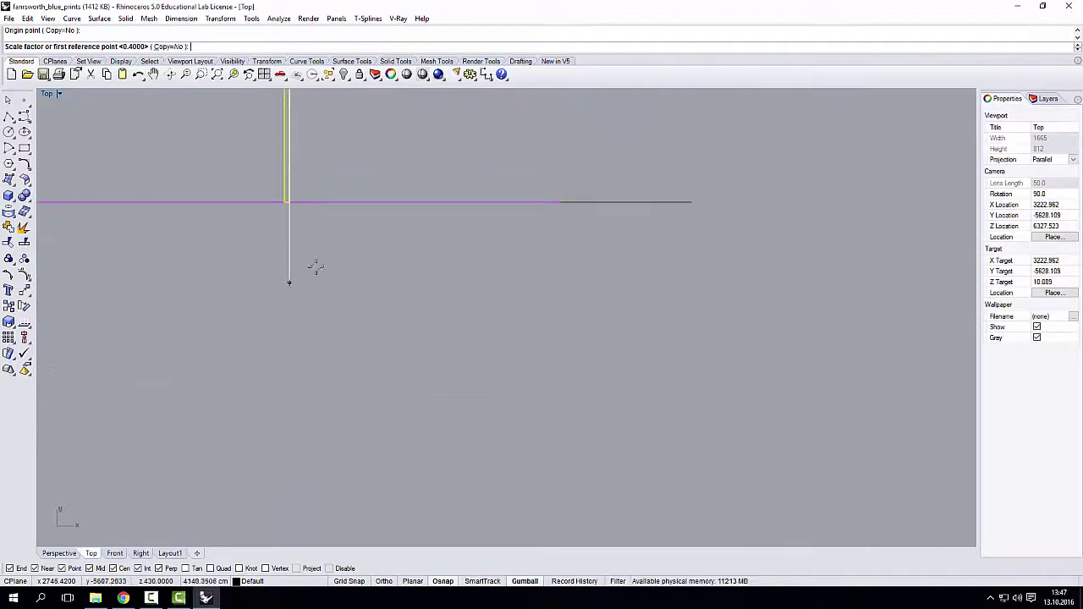
scroll(269, 148, "up", 5)
left_click(348, 342)
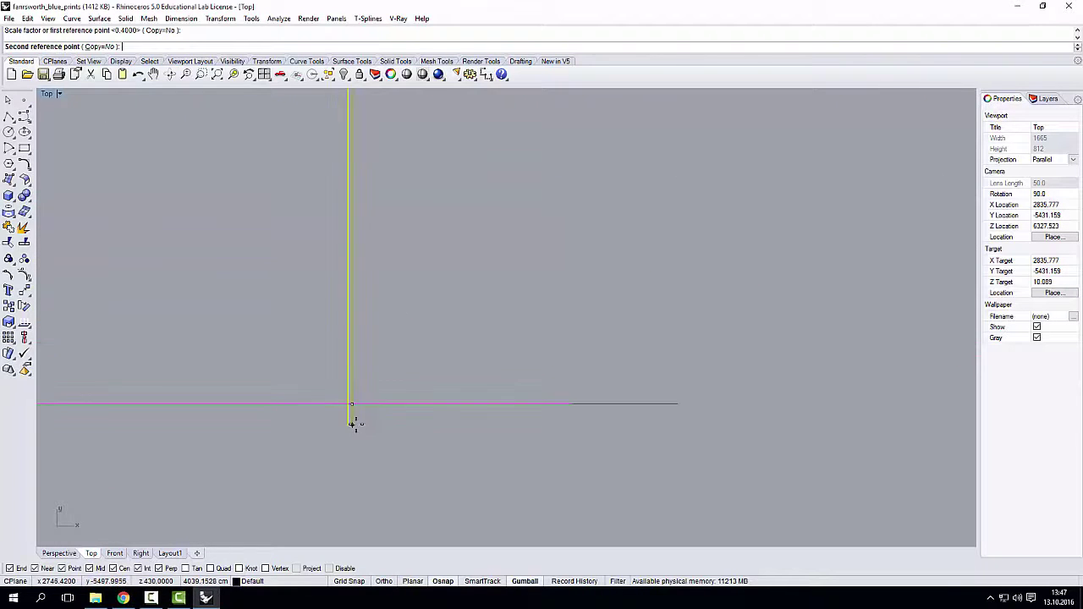
scroll(356, 415, "down", 4)
scroll(372, 288, "up", 5)
scroll(288, 355, "up", 10)
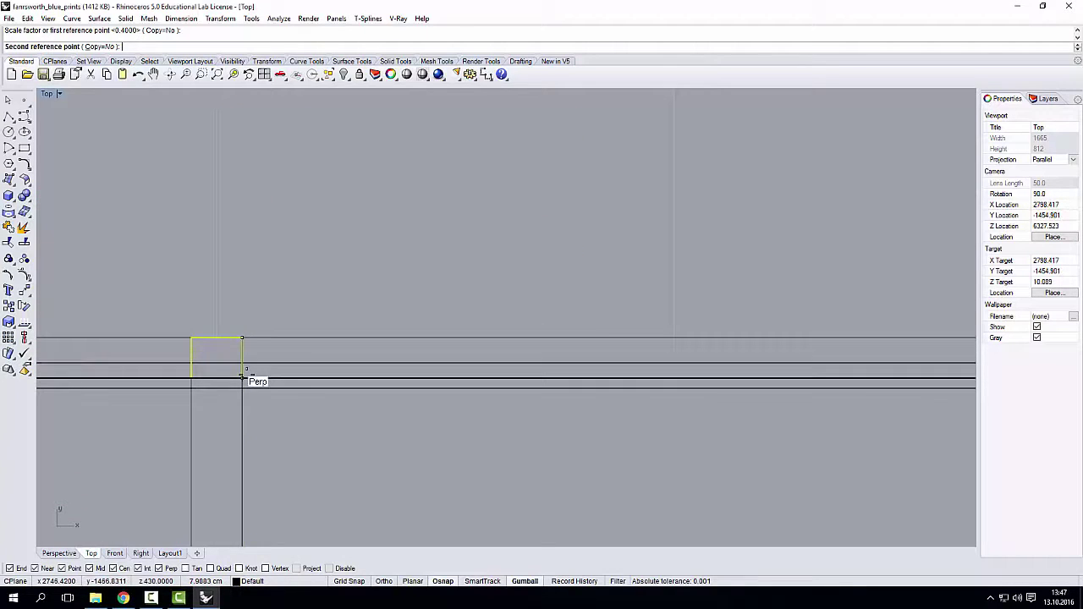
left_click(243, 364)
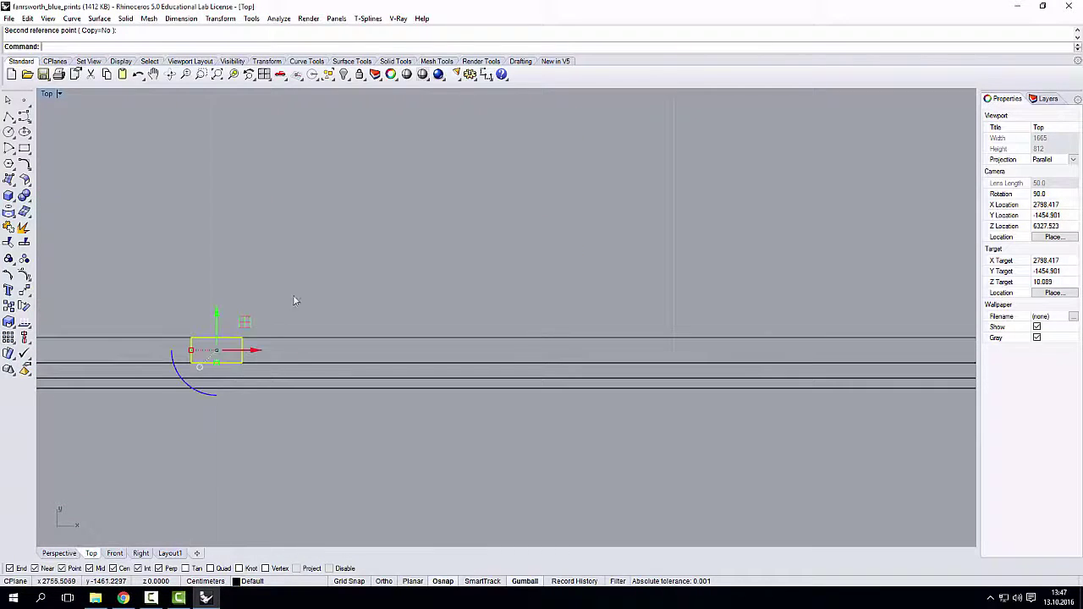
- Switch to the maximized Perspective view and examine how the mullion sits between the floor slab and the roof underside
double_click(50, 93)
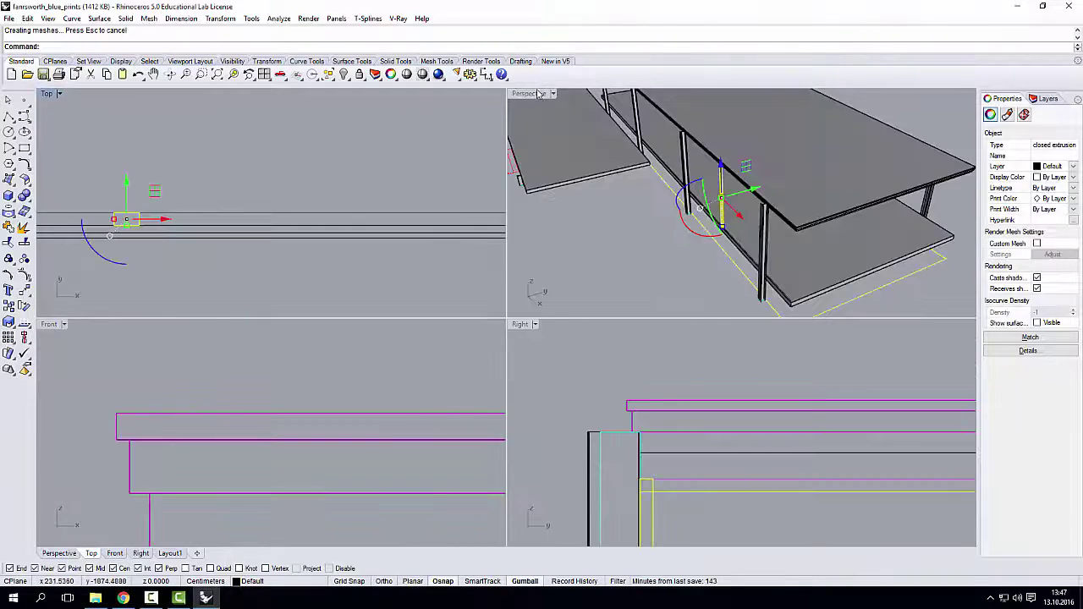
double_click(538, 93)
right_click_drag(535, 104, 541, 224)
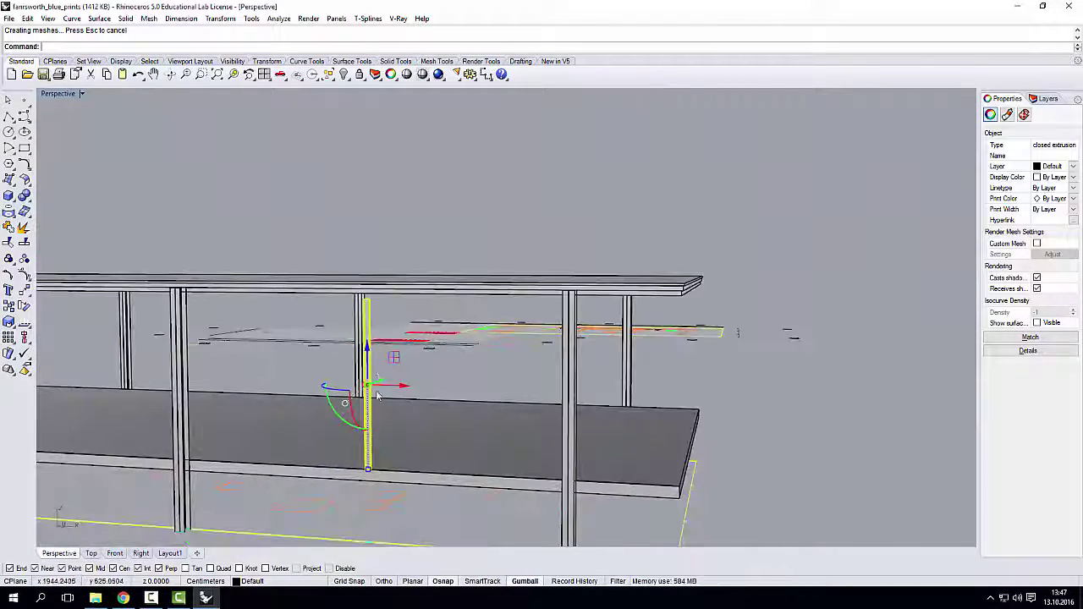
scroll(367, 441, "up", 5)
scroll(385, 327, "down", 1)
right_click_drag(406, 306, 506, 311, "shift")
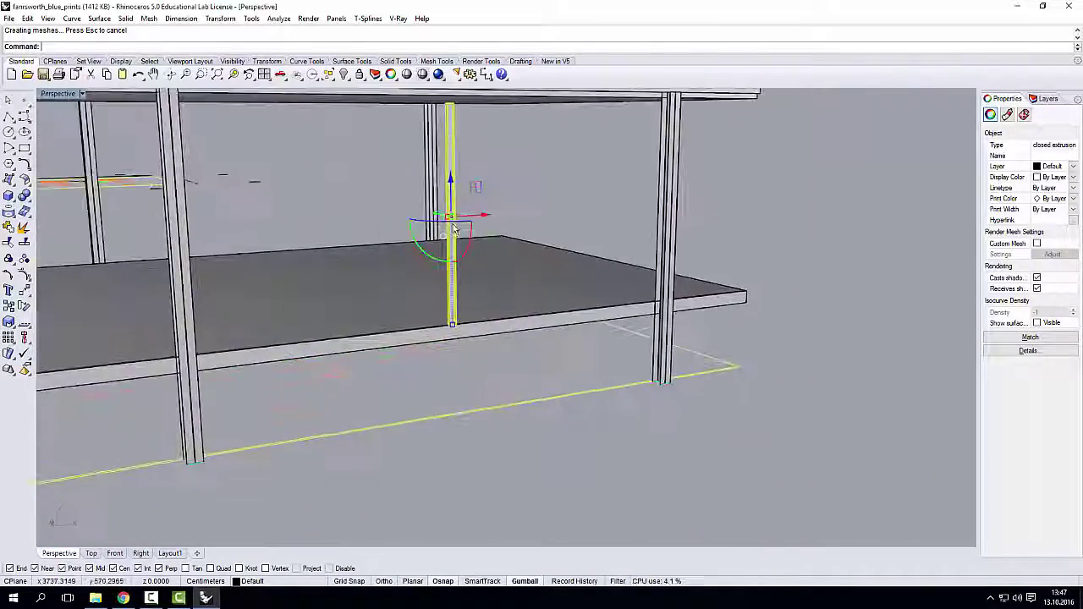
right_click_drag(477, 188, 480, 249, "shift")
scroll(484, 222, "up", 6)
scroll(484, 222, "down", 6)
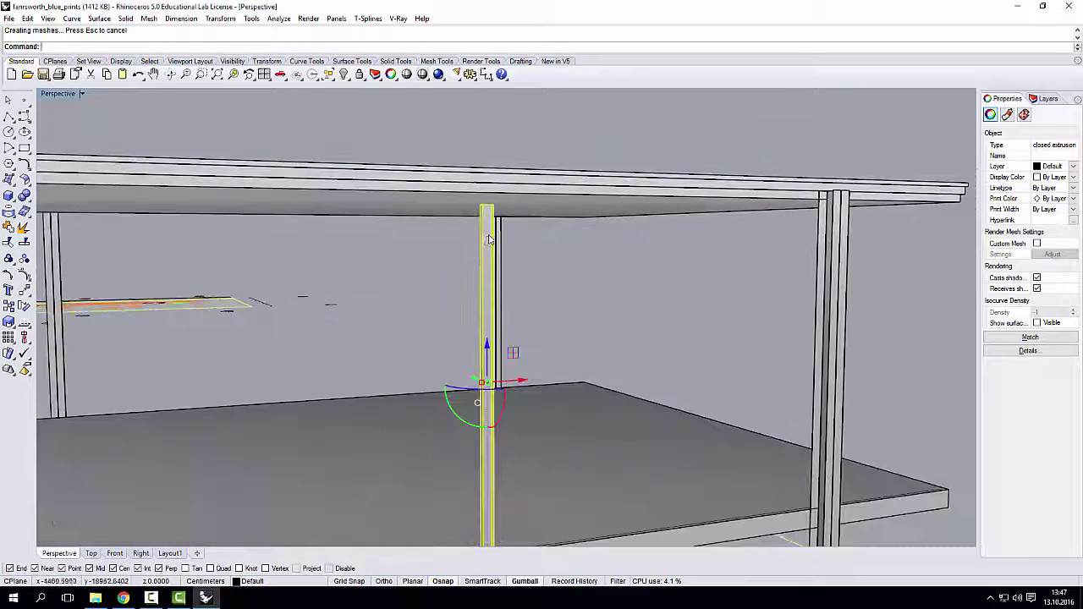
right_click_drag(484, 224, 484, 226)
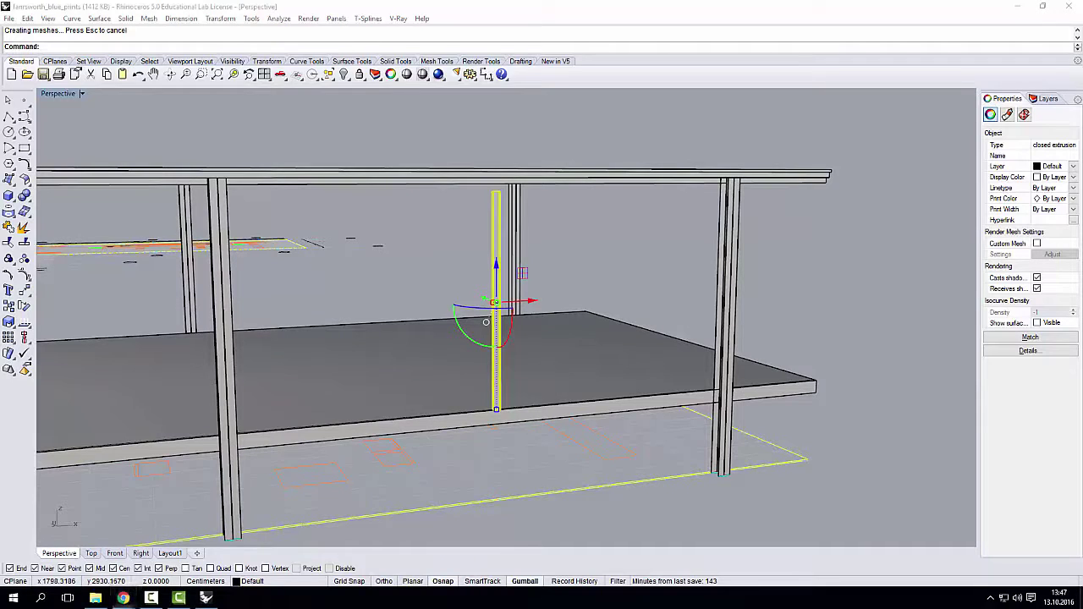
- Switch to Google Chrome and search Google for "farnsworth house details", showing the image results
key("alt+Tab")
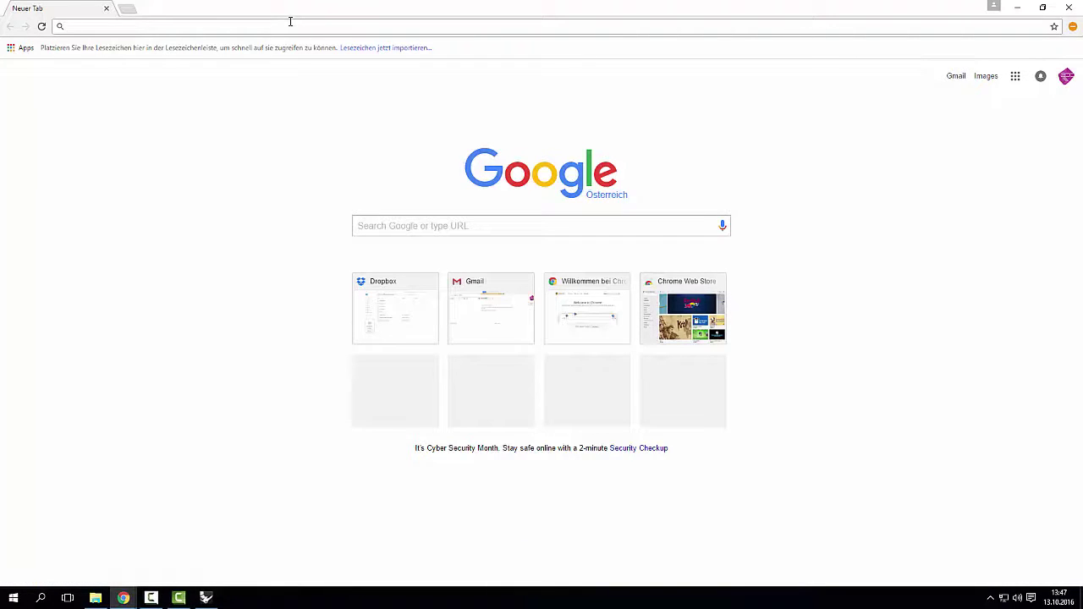
type("farn")
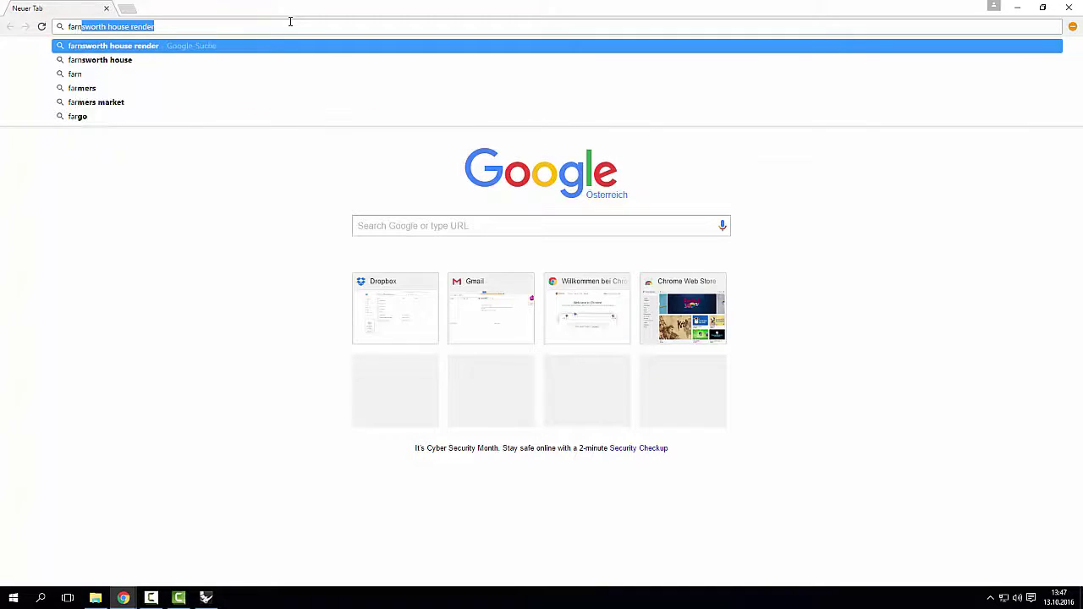
type("sworth ")
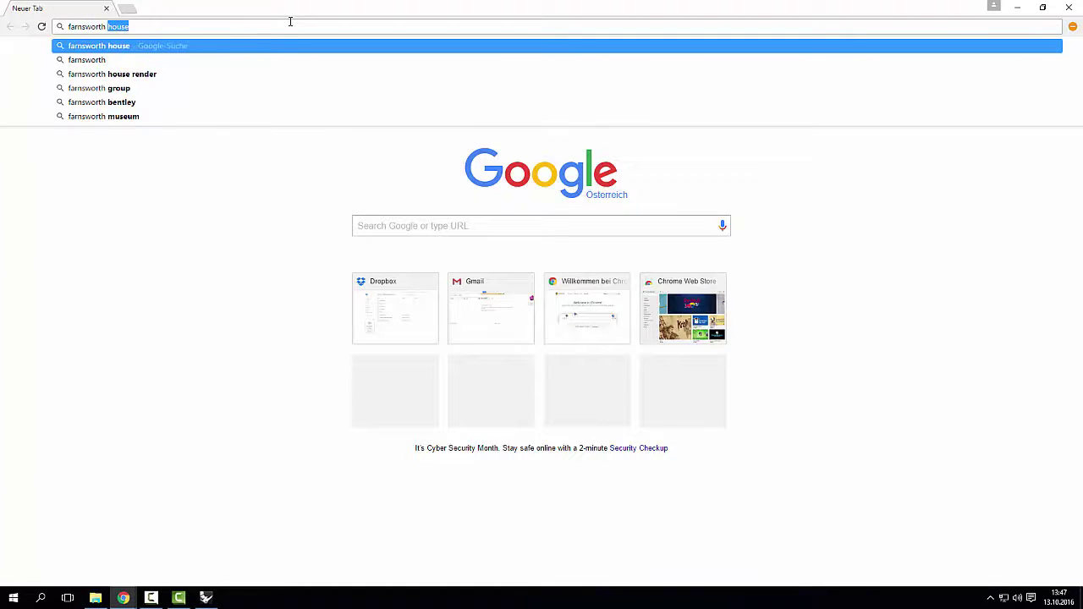
type("houe details")
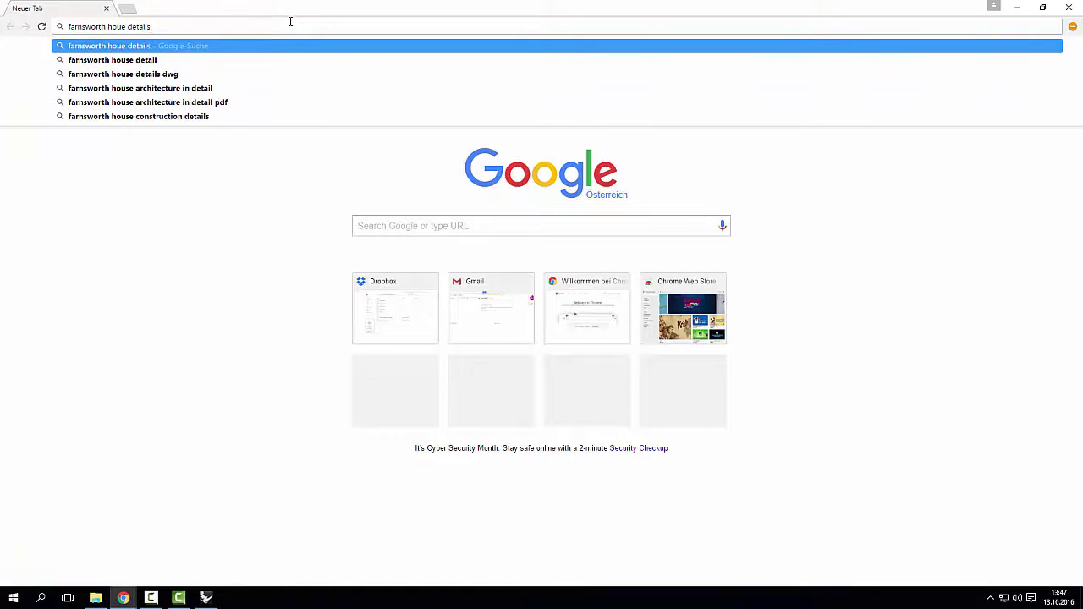
key("Return")
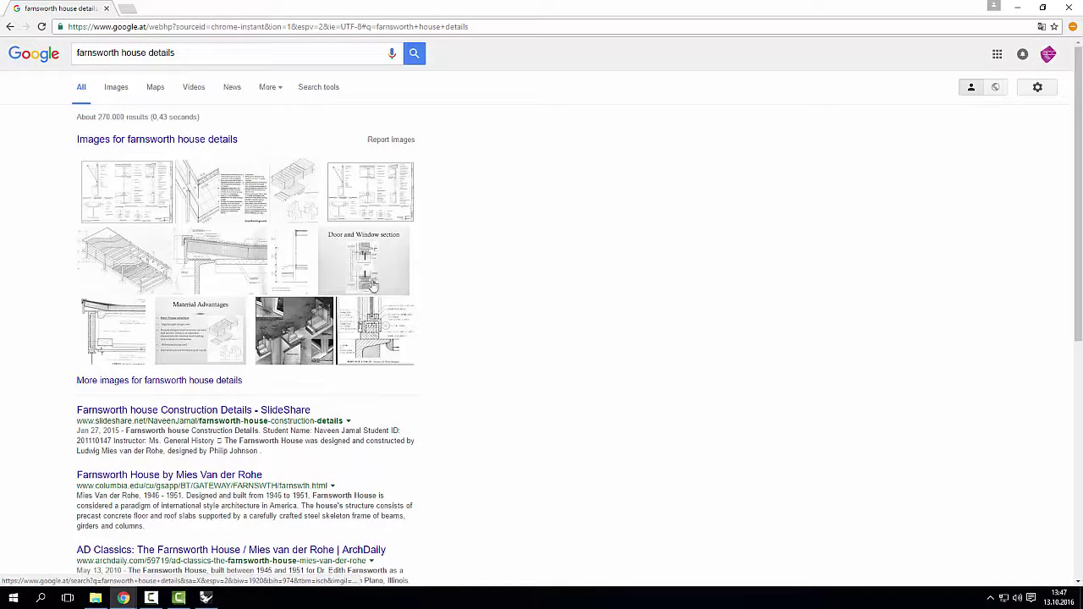
scroll(311, 236, "down", 3)
scroll(311, 236, "up", 3)
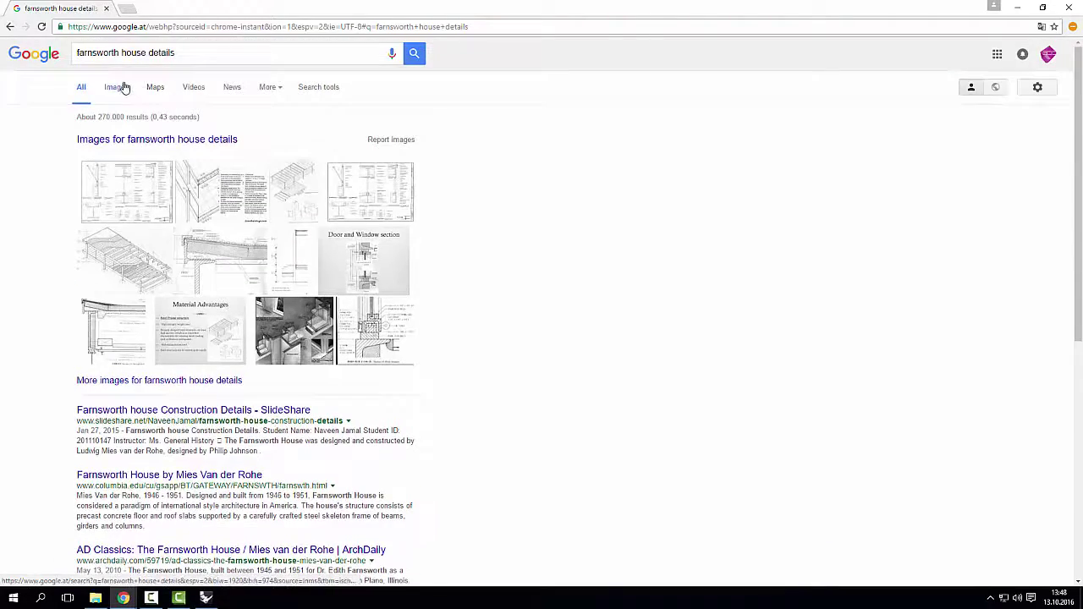
left_click(118, 87)
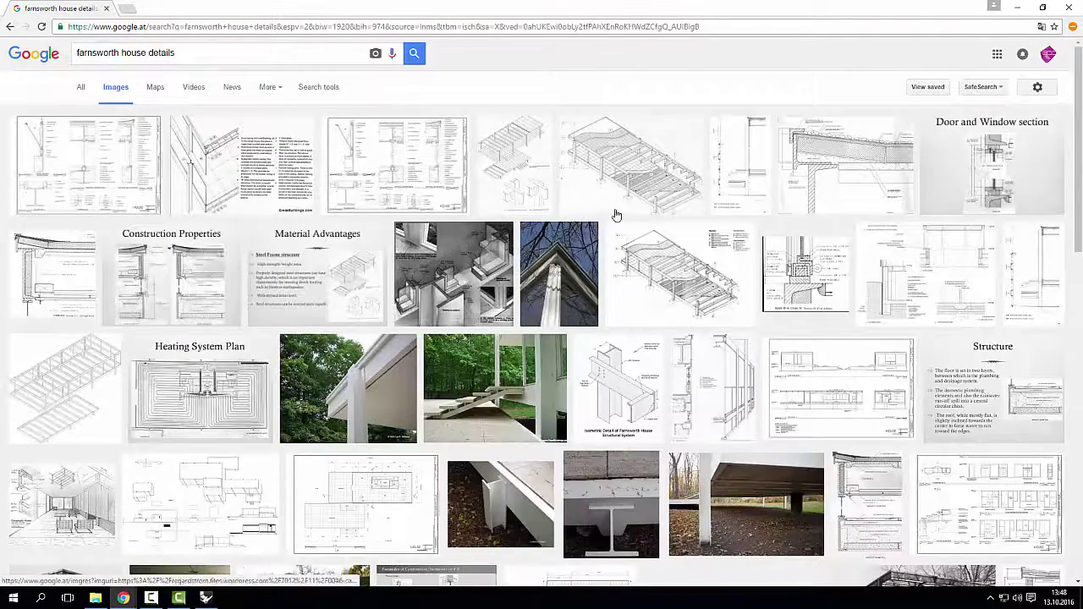
- Open the axonometric drawing of the house's layered steel structure at full size, examine it and close its tab
left_click(633, 184)
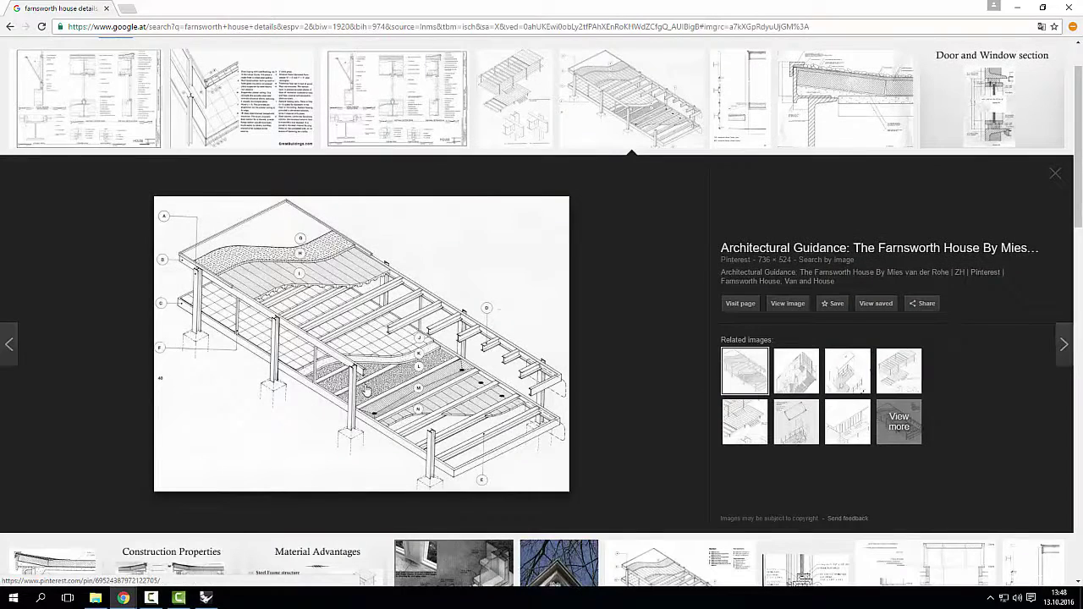
left_click(788, 303)
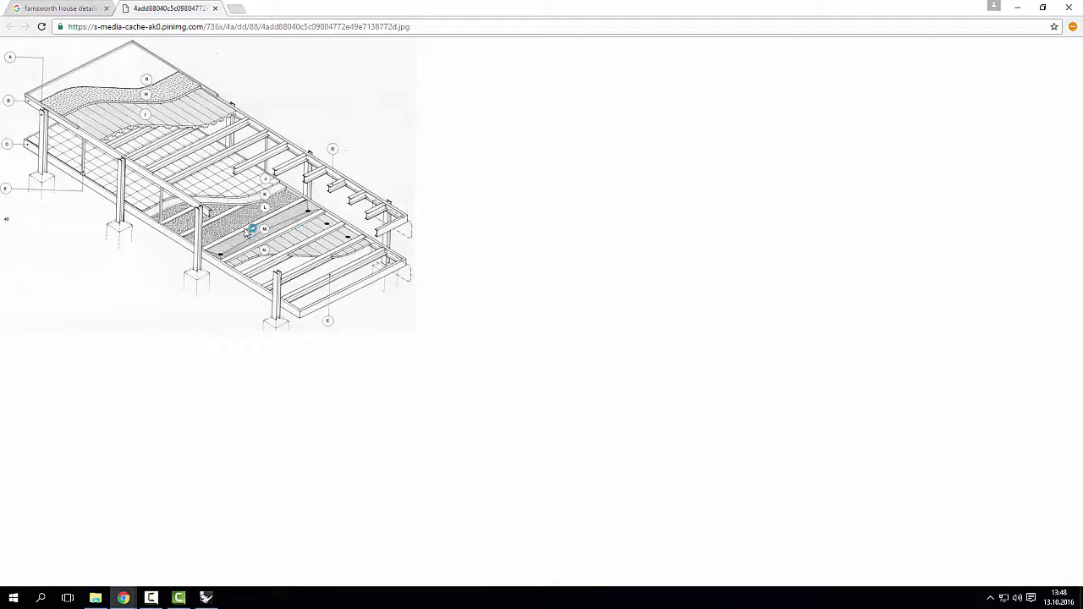
scroll(238, 181, "up", 5, "ctrl")
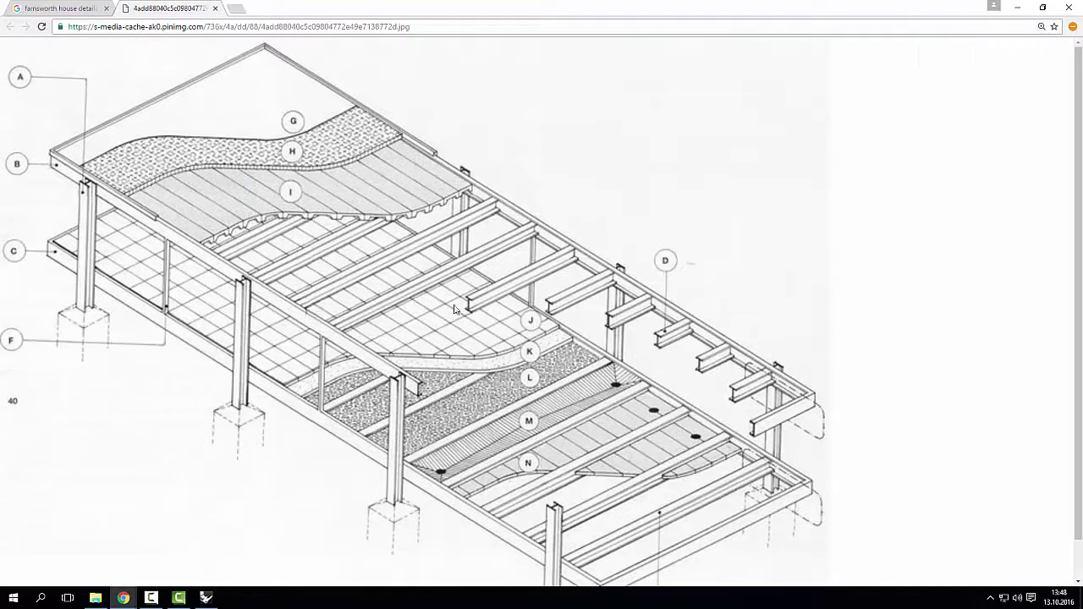
scroll(519, 269, "down", 1, "ctrl")
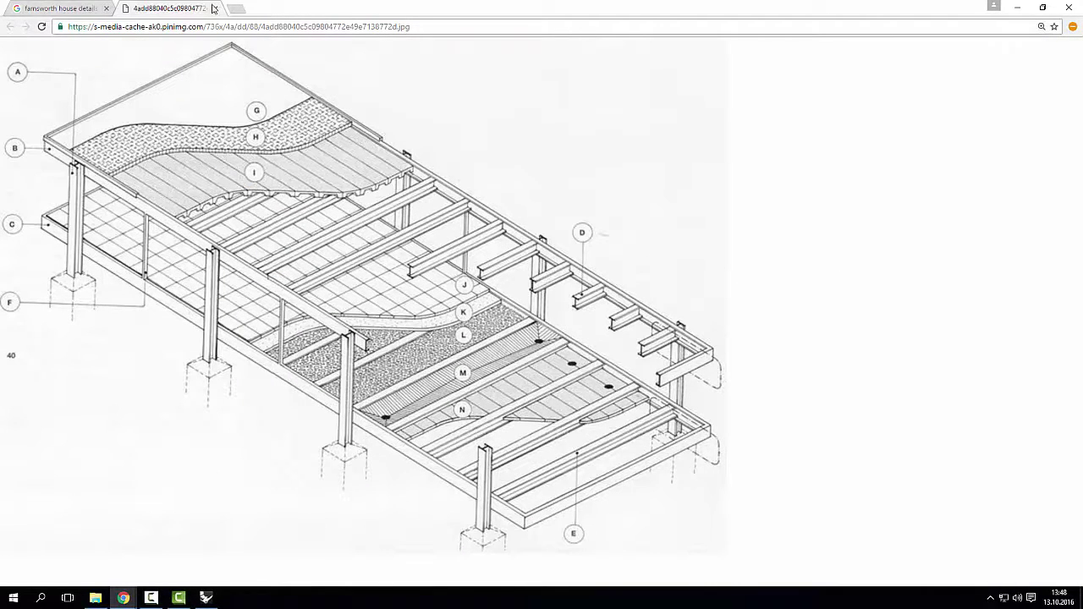
left_click(216, 8)
- Open the GreatBuildings corner detail drawing from the image results and examine the column and window corner enlarged
scroll(737, 282, "up", 1)
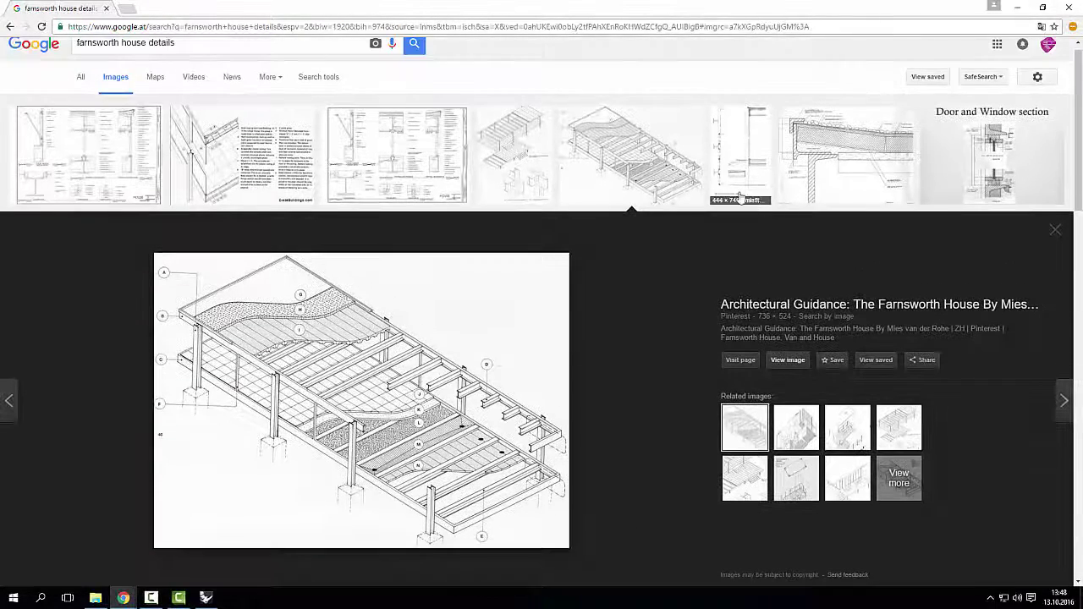
left_click(214, 158)
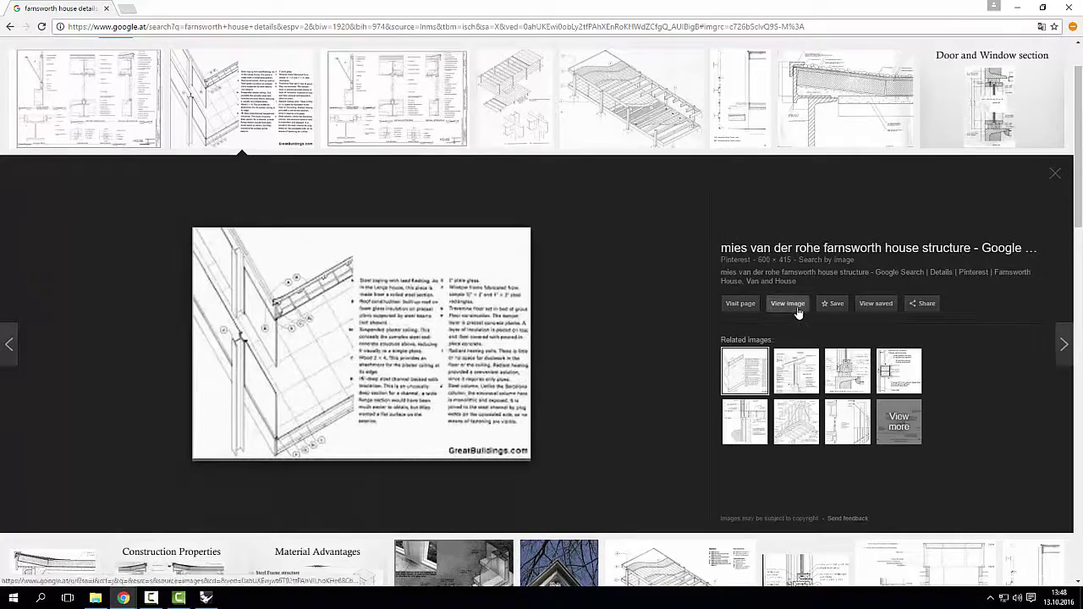
left_click(794, 305)
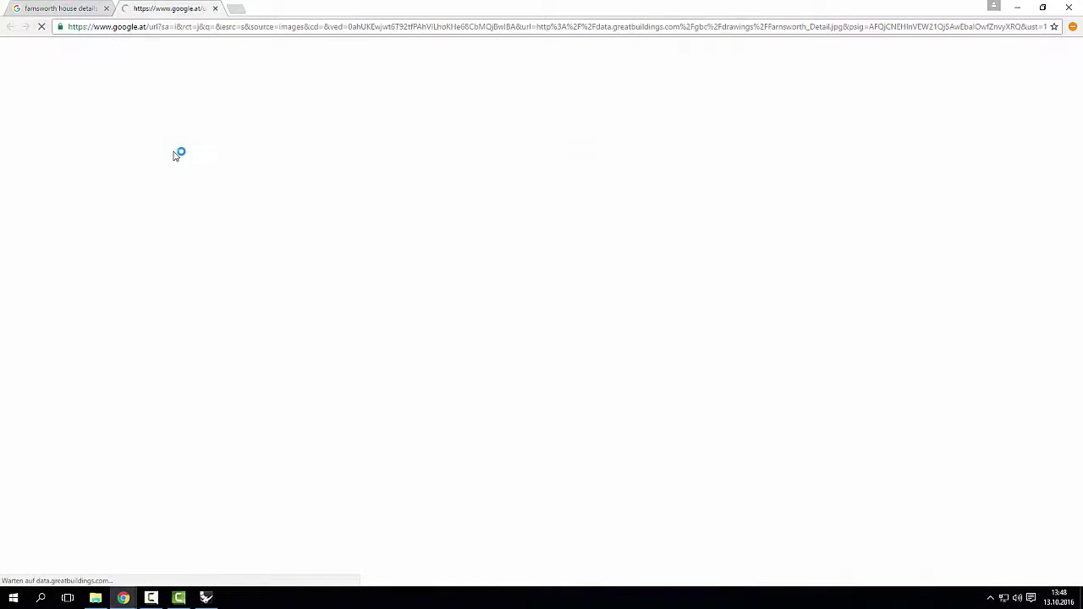
left_click(83, 15)
scroll(283, 359, "up", 5, "ctrl")
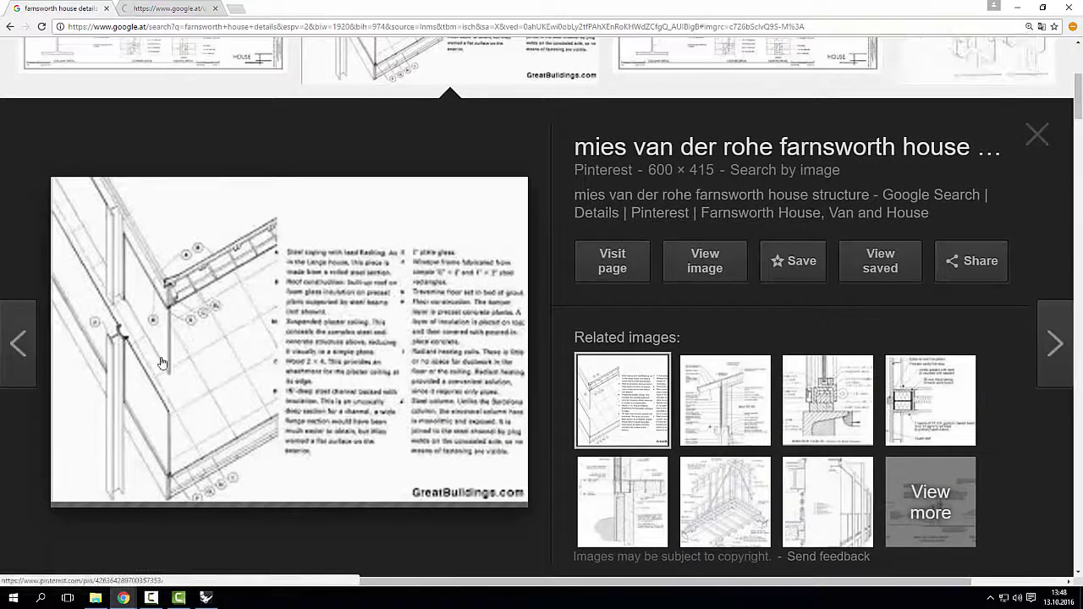
scroll(186, 337, "up", 1, "ctrl")
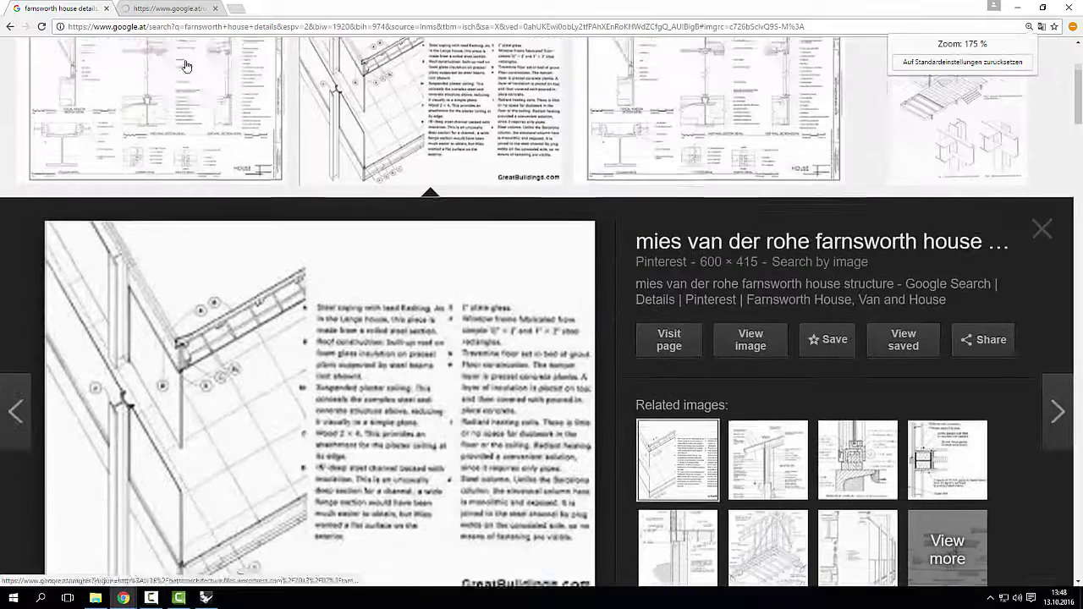
- Search Google Images for "farnsworth house" and open the exterior photo showing the entrance steps and glazed facade
left_click(143, 26)
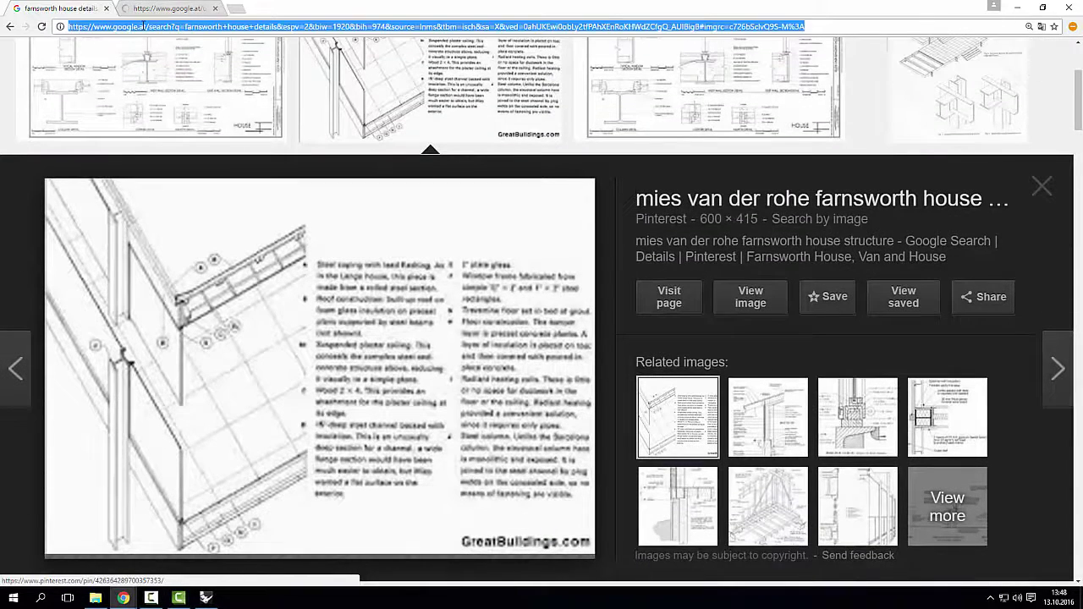
type("farns")
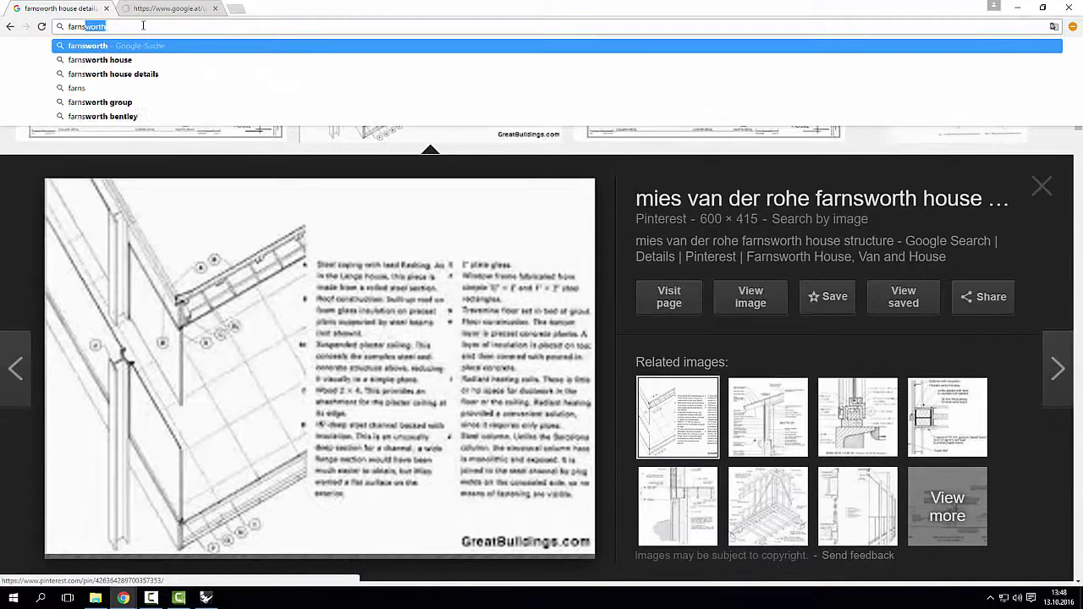
type("worht house")
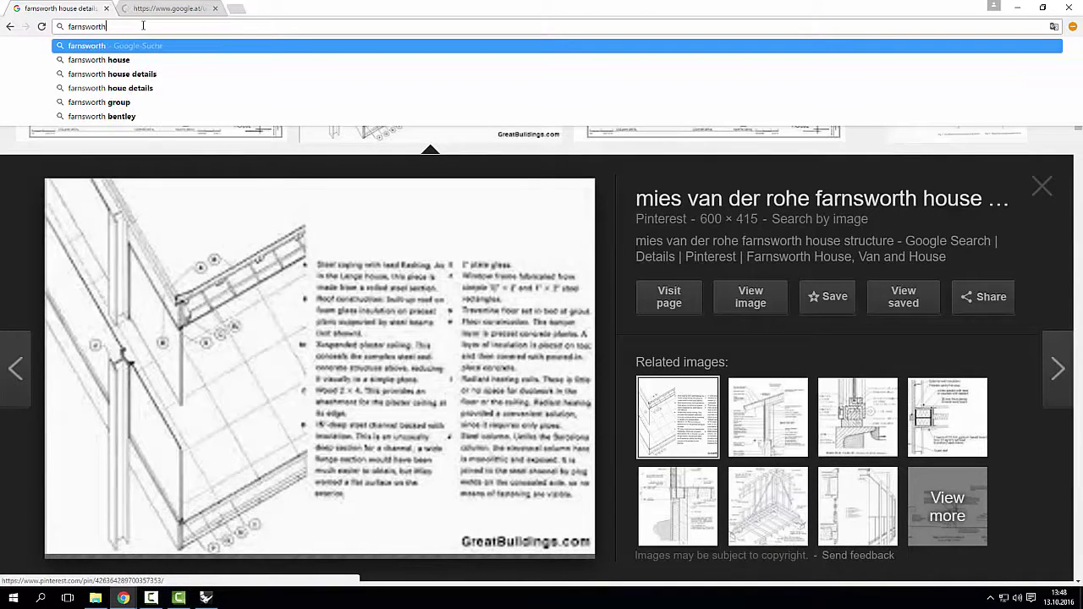
key("Return")
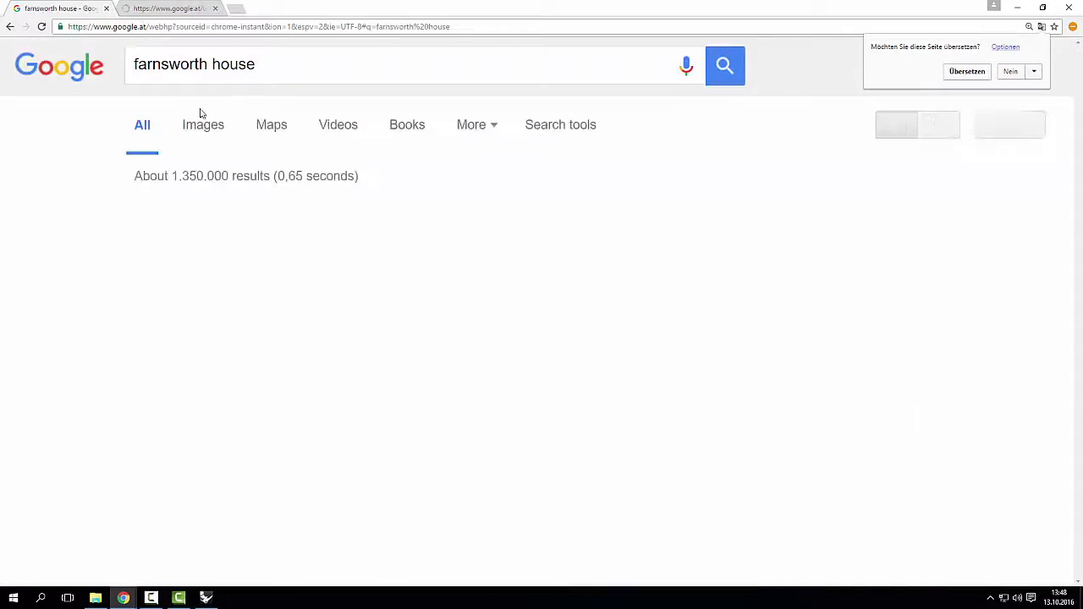
left_click(204, 125)
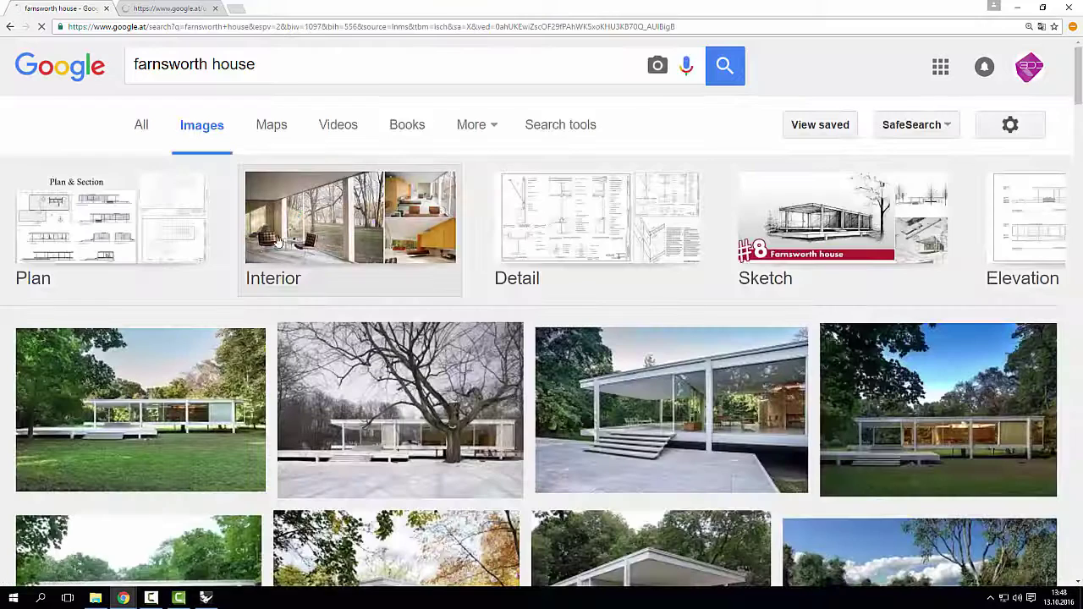
left_click(701, 420)
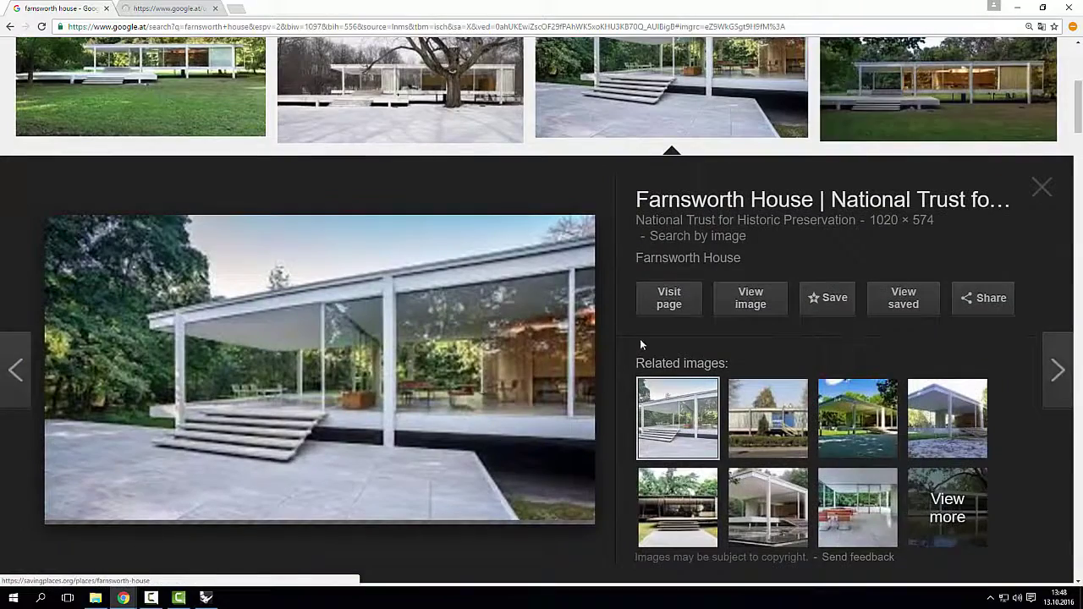
- Open the Farnsworth House photo at full size, examine the glazed facade, and switch back to the Rhinoceros model
left_click(751, 300)
scroll(431, 253, "up", 4, "ctrl")
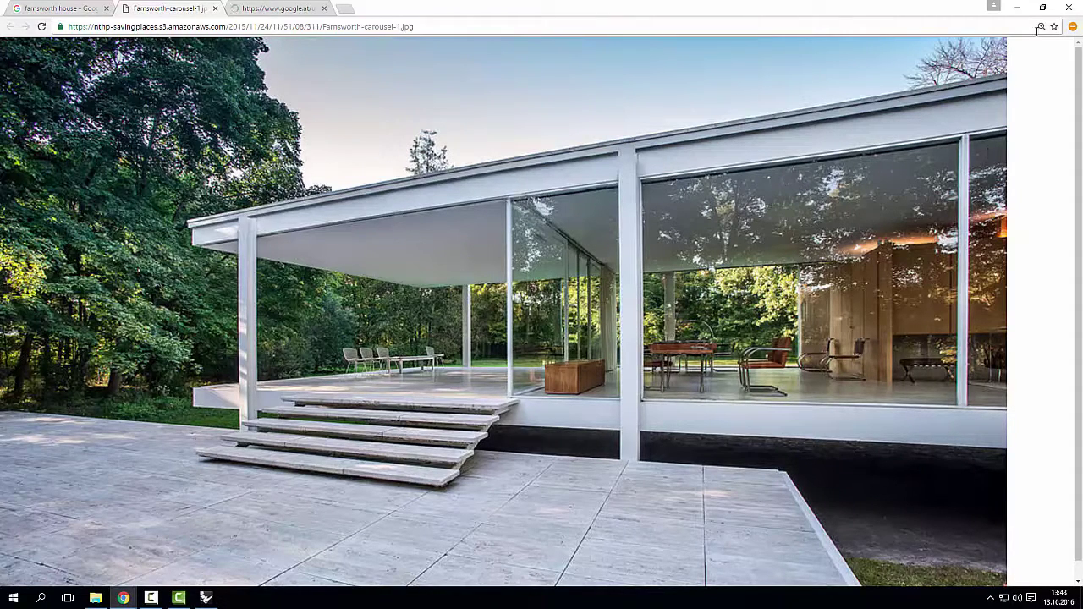
left_click(1021, 9)
- Scale the selected mullion vertically with Scale1D from its base on the floor edge up to the underside of the roof
mouse_move(484, 366)
right_mouse_down()
mouse_move(440, 405)
mouse_move(476, 367)
right_mouse_up()
scroll(479, 406, "up", 7)
type("S")
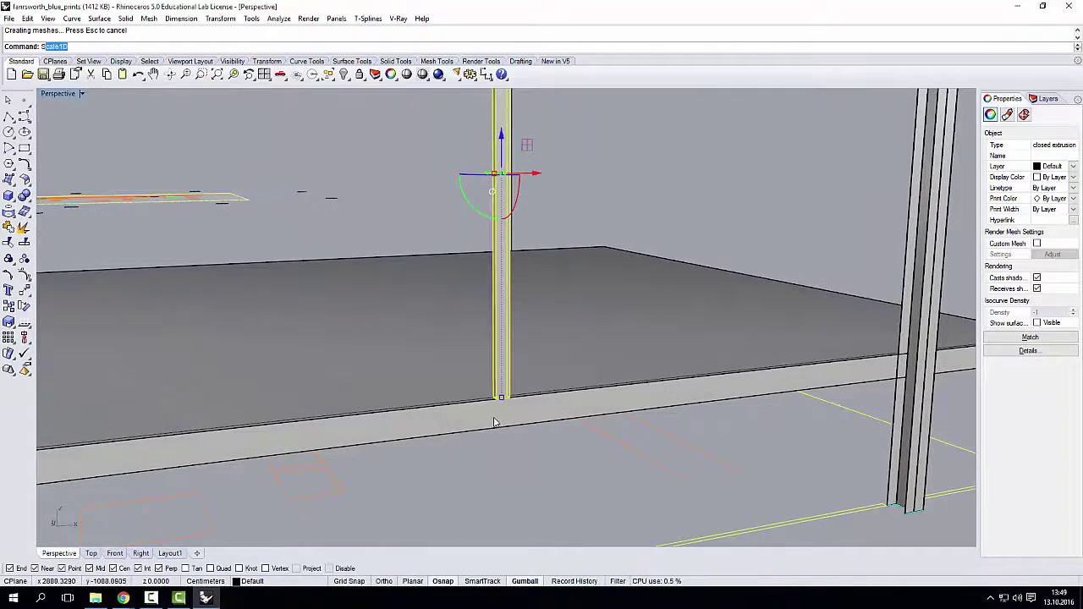
type("ca")
key("Return")
scroll(507, 406, "up", 3)
left_click(513, 377)
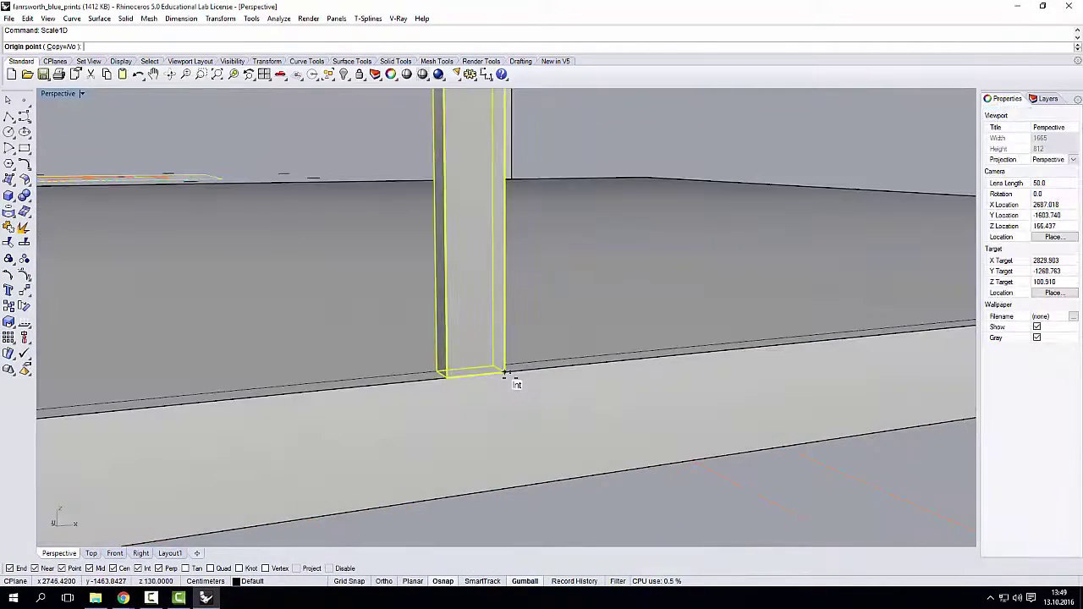
right_click_drag(515, 378, 491, 538, "shift")
scroll(520, 66, "down", 5)
scroll(500, 229, "down", 15)
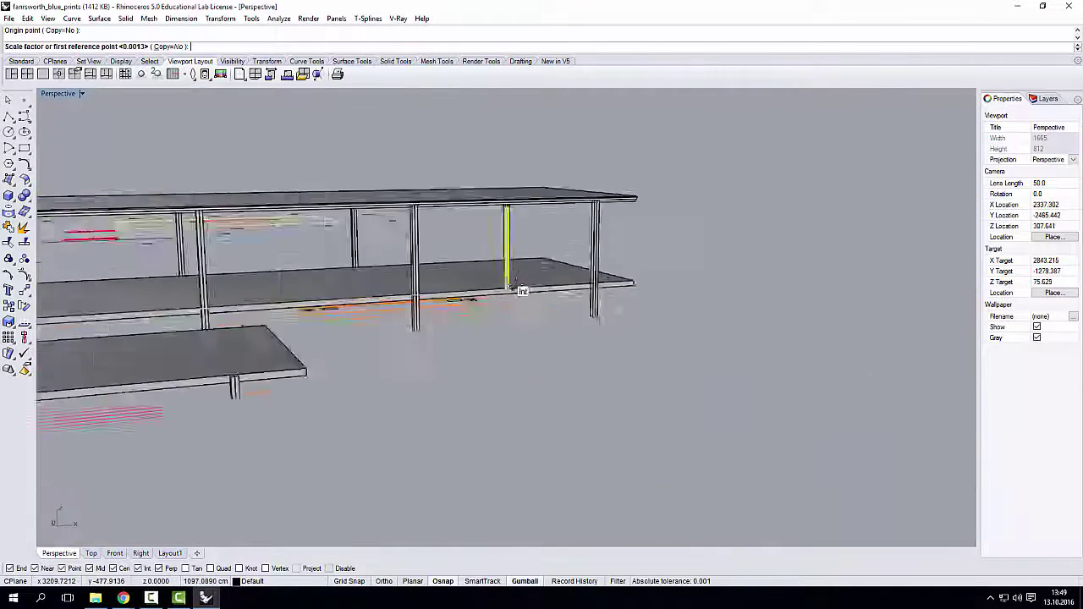
right_click_drag(519, 290, 523, 205)
scroll(523, 205, "up", 10)
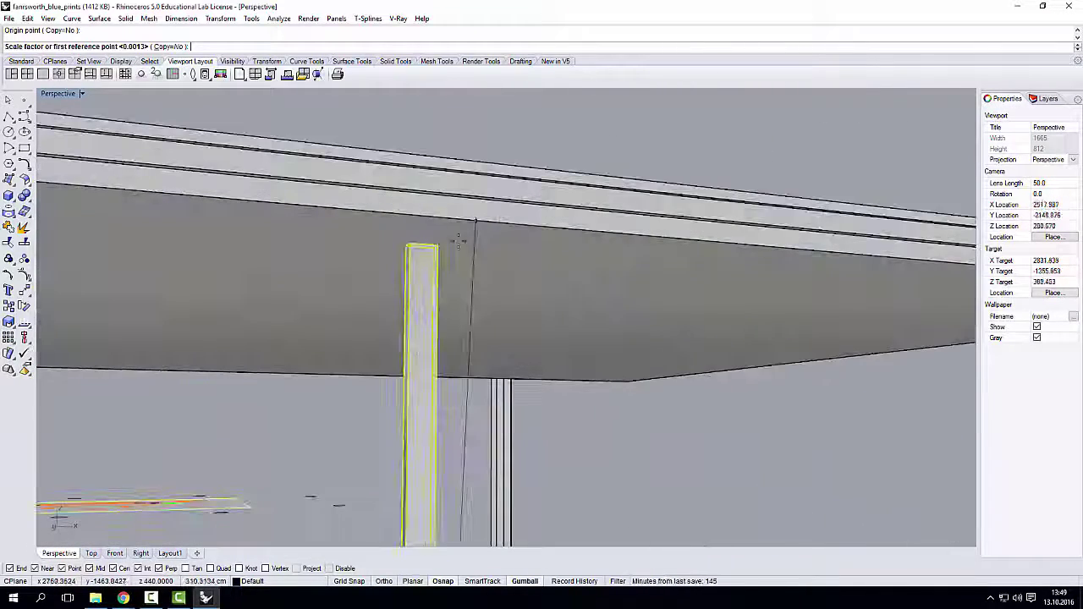
left_click(437, 246)
scroll(451, 225, "down", 7)
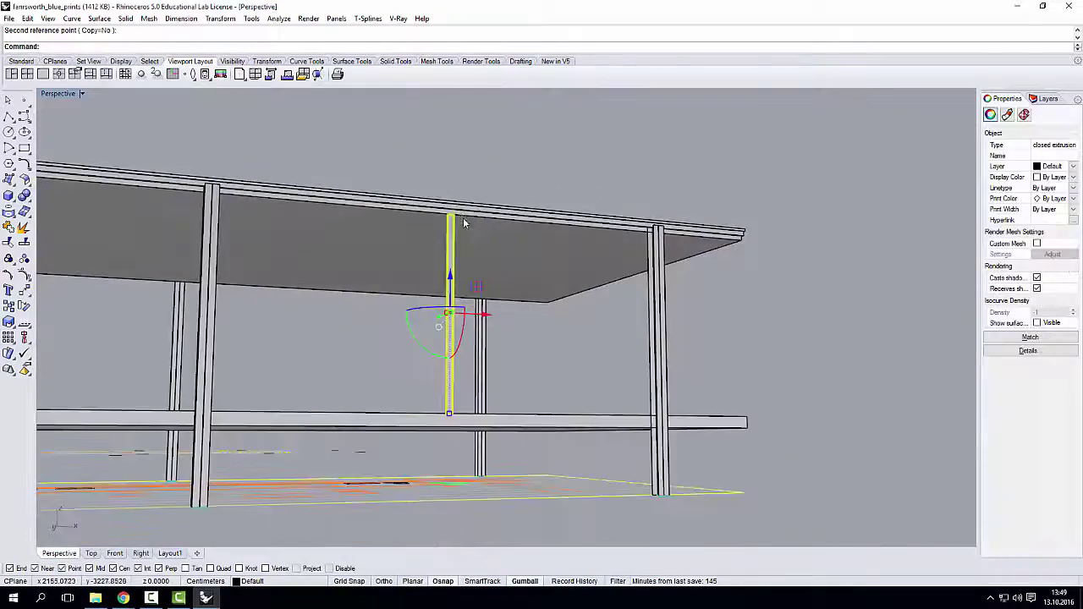
- Copy the mullion 720 cm along the facade to the matching mullion outline in the ground plan
right_click_drag(465, 222, 525, 421)
scroll(509, 339, "up", 6)
right_click_drag(800, 370, 734, 484)
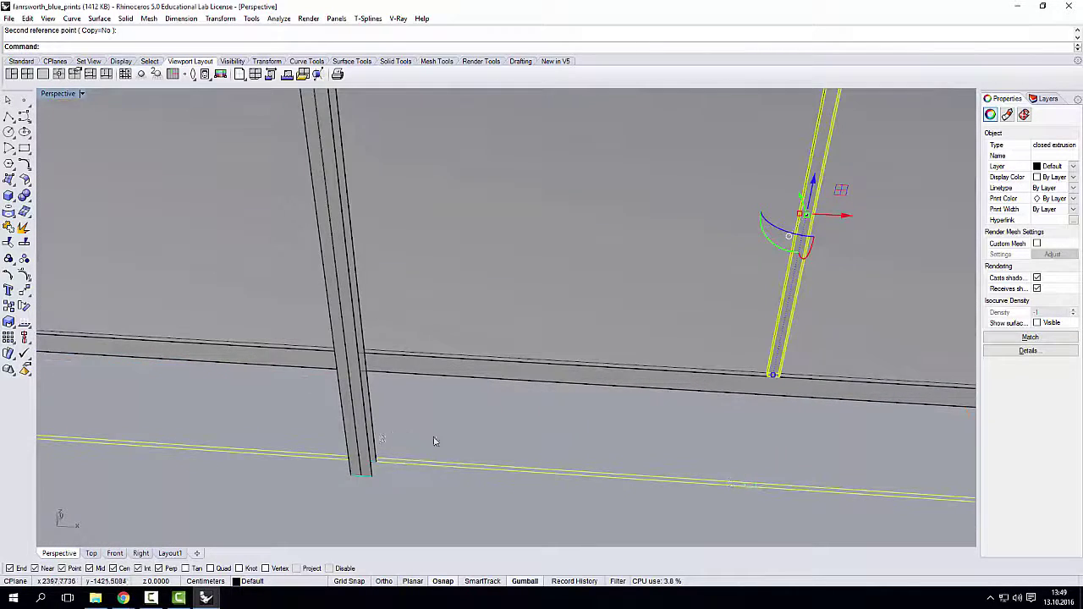
right_click_drag(434, 441, 554, 413)
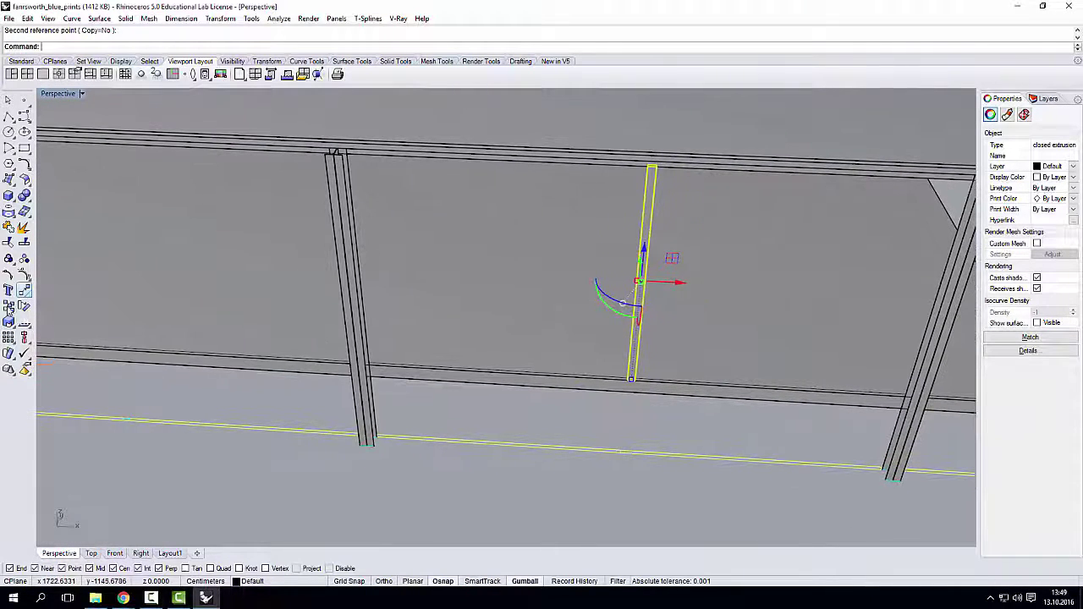
scroll(638, 459, "up", 11)
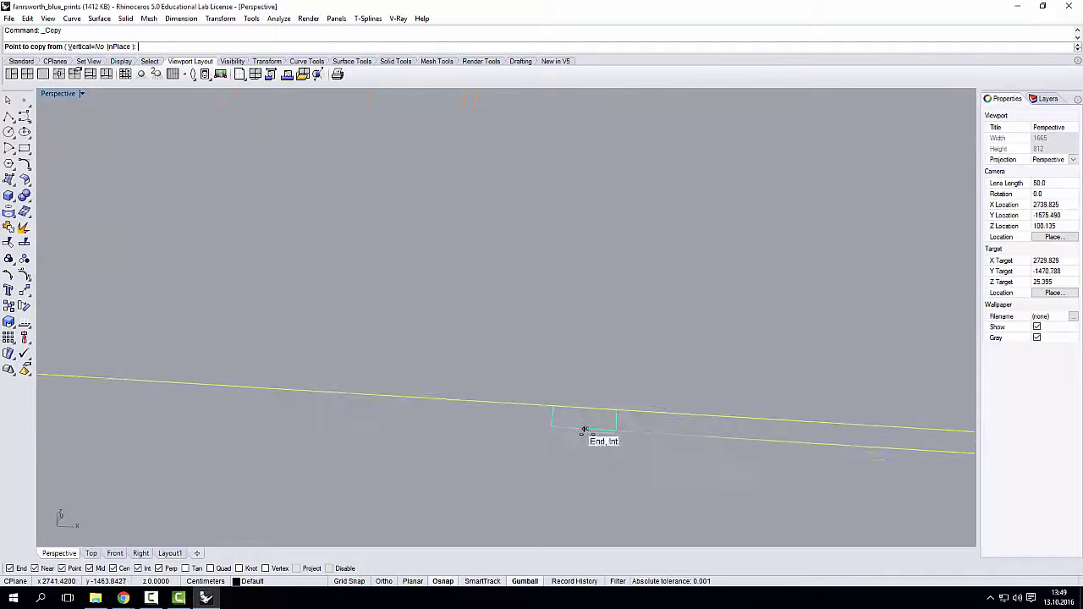
scroll(785, 485, "down", 5)
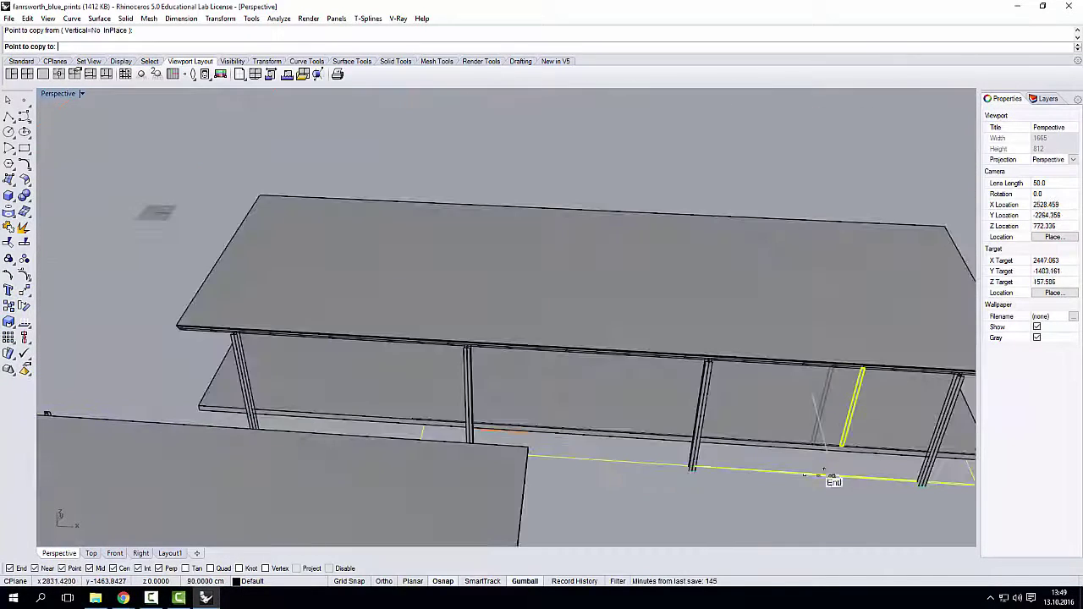
scroll(577, 485, "up", 5)
scroll(542, 394, "up", 3)
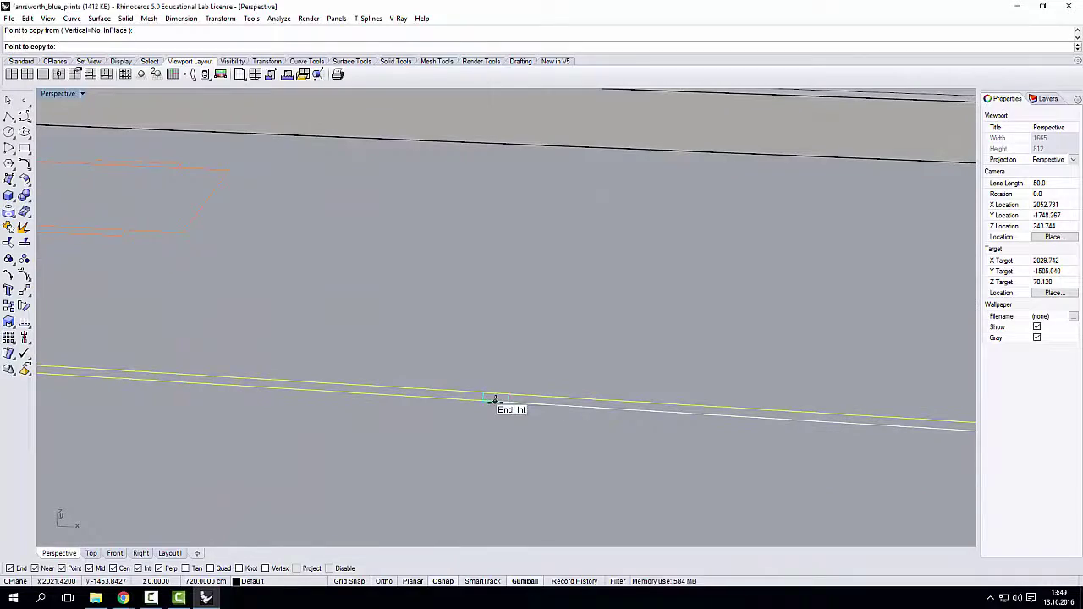
right_click(496, 401)
scroll(501, 414, "down", 10)
right_click_drag(503, 417, 487, 332)
key("Escape")
- Rotate a duplicate of the copied mullion 90 degrees into a horizontal rail and lower it toward the floor
scroll(473, 265, "up", 7)
left_click(475, 263)
left_click_drag(473, 328, 457, 290)
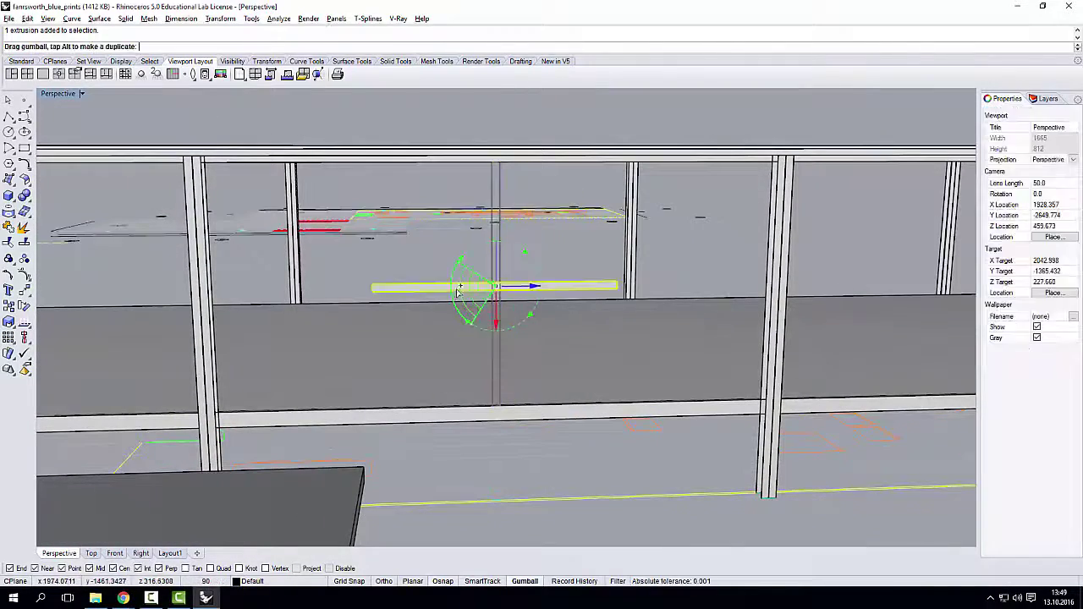
right_click_drag(582, 356, 525, 333)
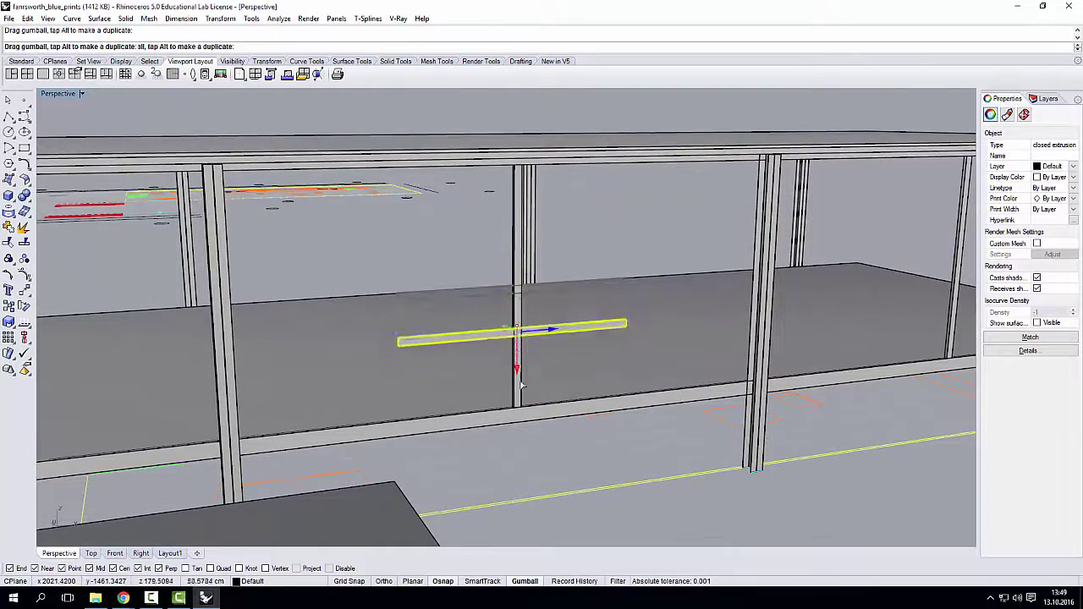
- Move the horizontal rail vertically so its lower corner sits on the floor slab's upper edge
scroll(522, 385, "up", 5)
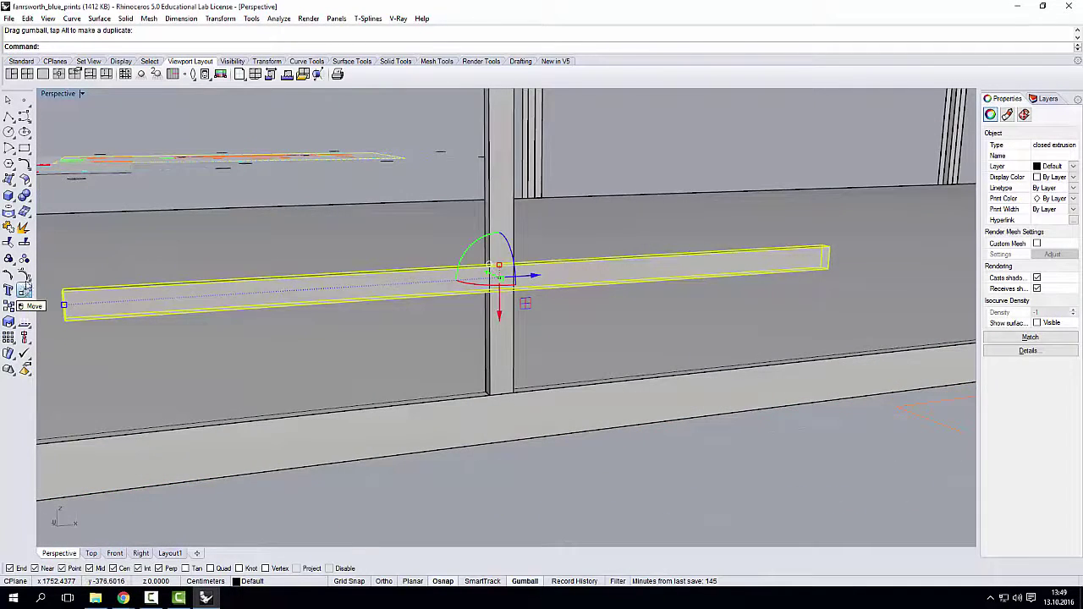
left_click(25, 289)
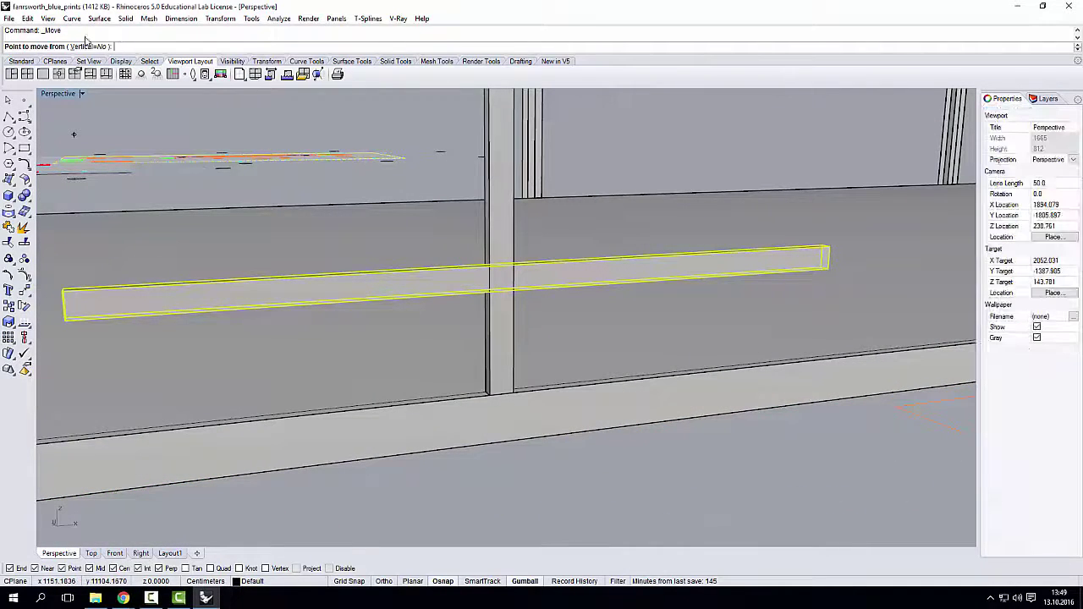
left_click(830, 269)
right_click_drag(847, 330, 452, 240, "shift")
scroll(348, 241, "down", 7)
scroll(298, 238, "up", 4)
scroll(296, 238, "up", 3)
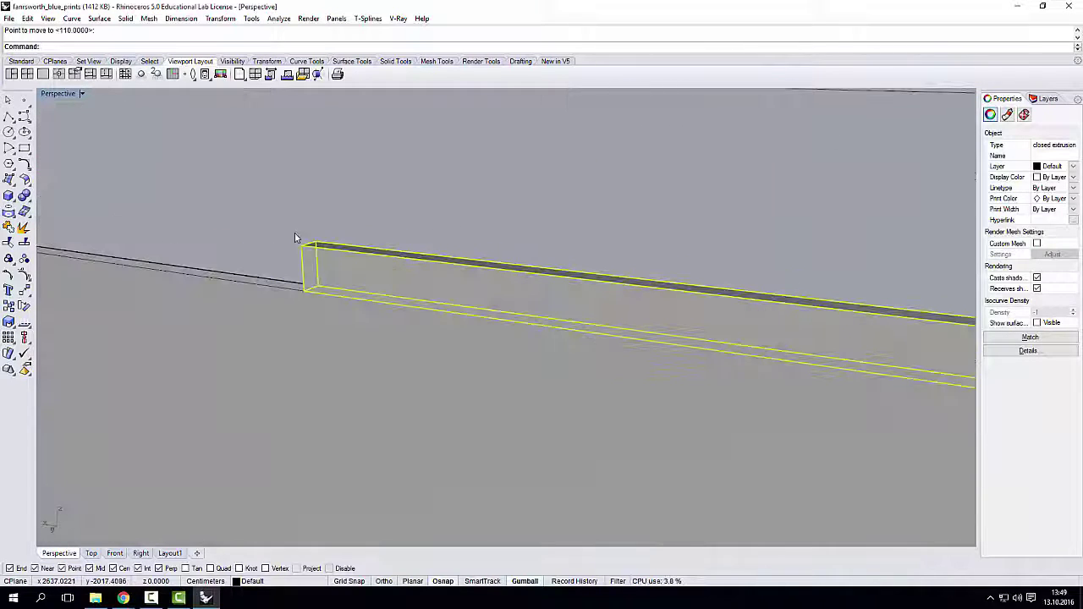
- Scale the horizontal rail's height with Scale1D from its lower corner down to about 5 cm
key("Return")
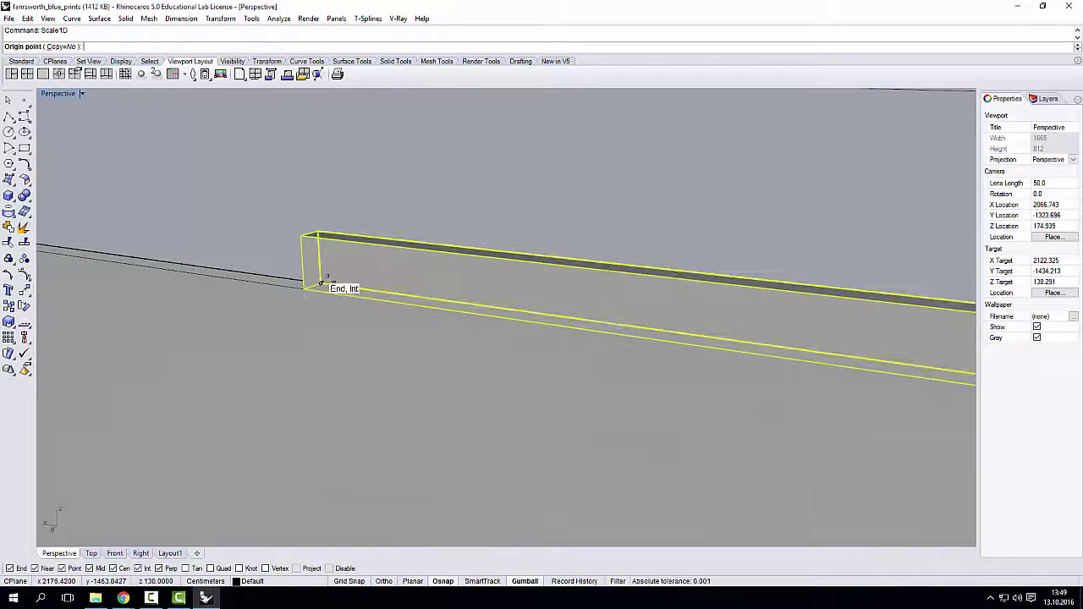
left_click(317, 232)
scroll(288, 233, "down", 10)
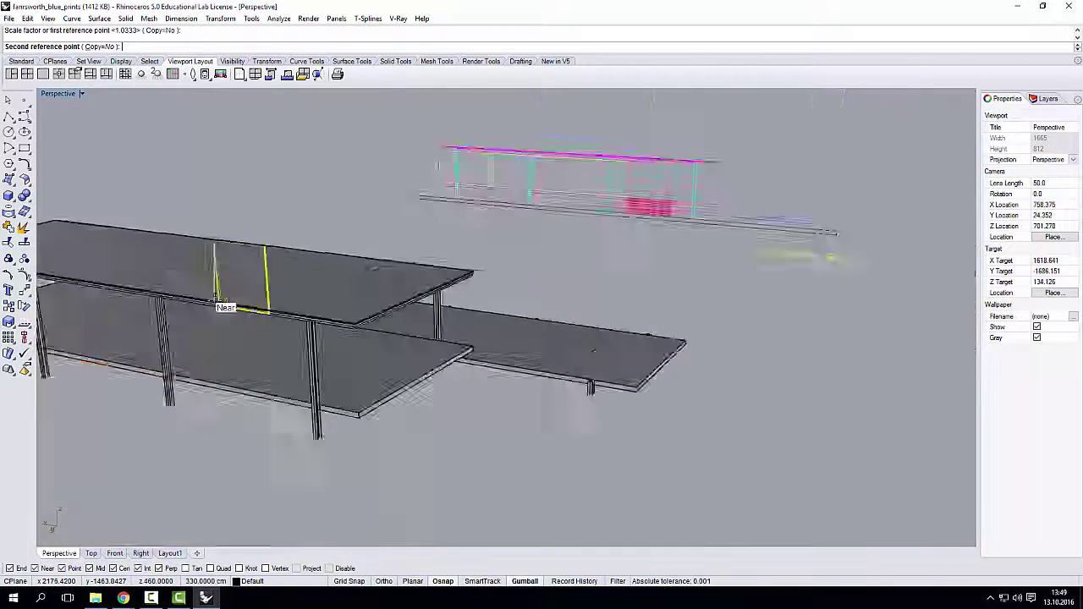
scroll(271, 230, "up", 3)
scroll(270, 231, "down", 3)
scroll(406, 291, "up", 8)
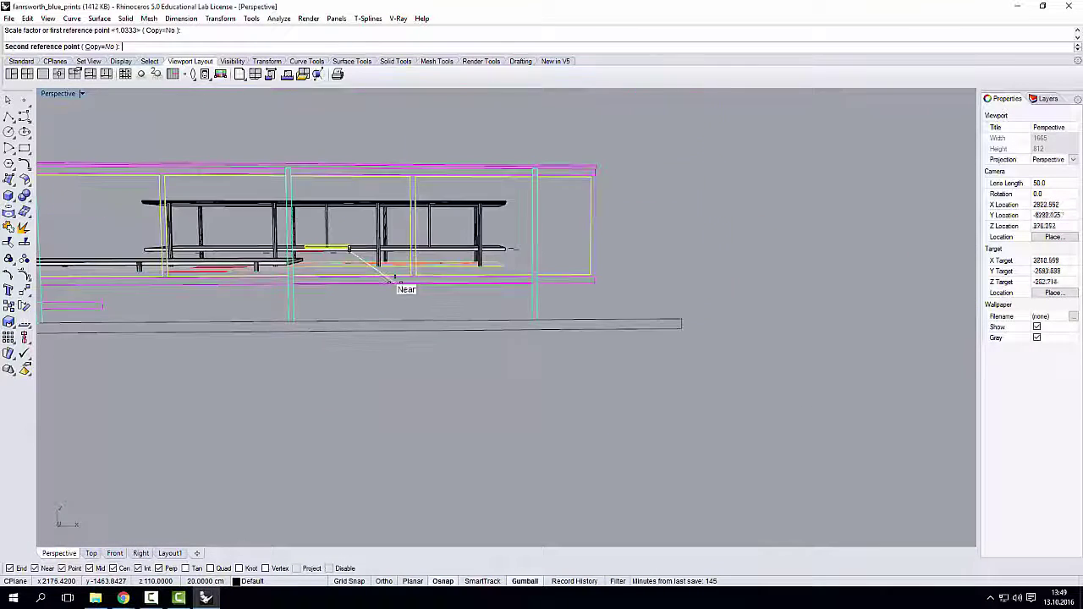
scroll(430, 296, "down", 1)
scroll(431, 297, "down", 6)
right_click_drag(431, 297, 433, 310)
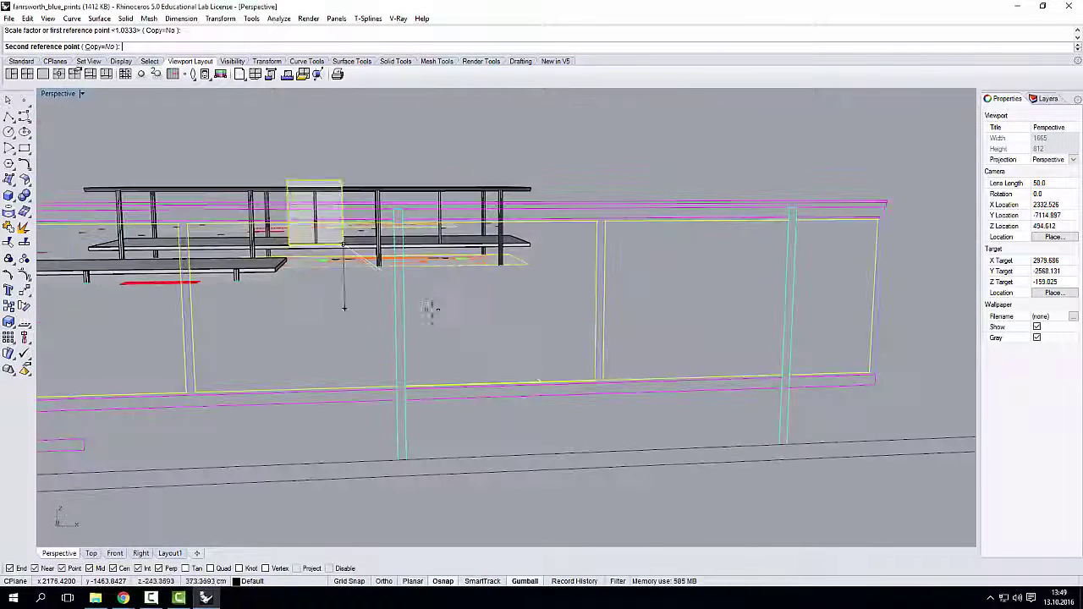
scroll(531, 381, "up", 2)
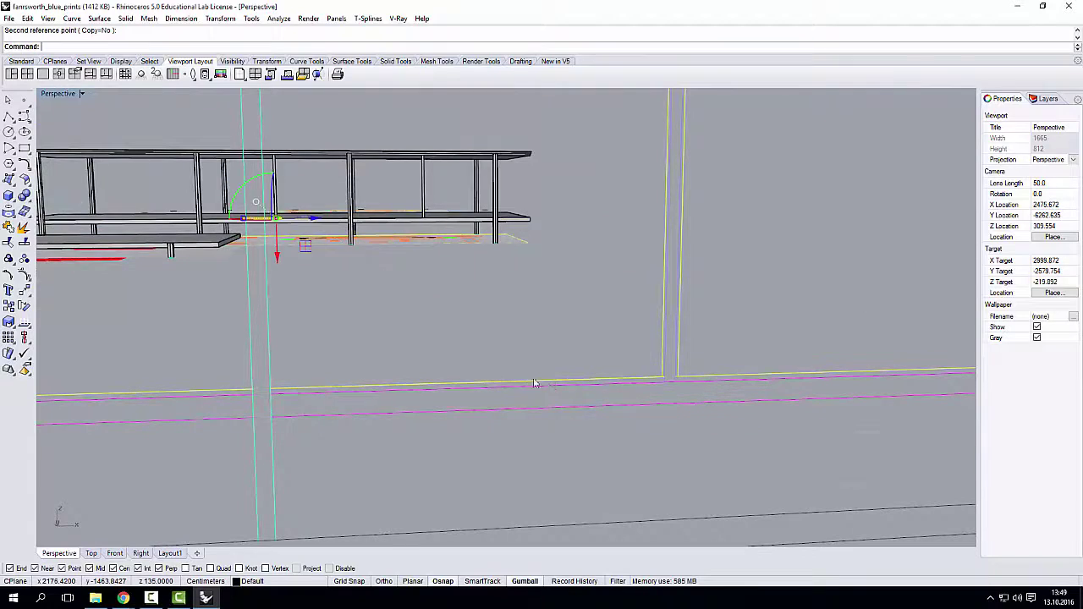
scroll(534, 383, "down", 6)
scroll(415, 290, "up", 8)
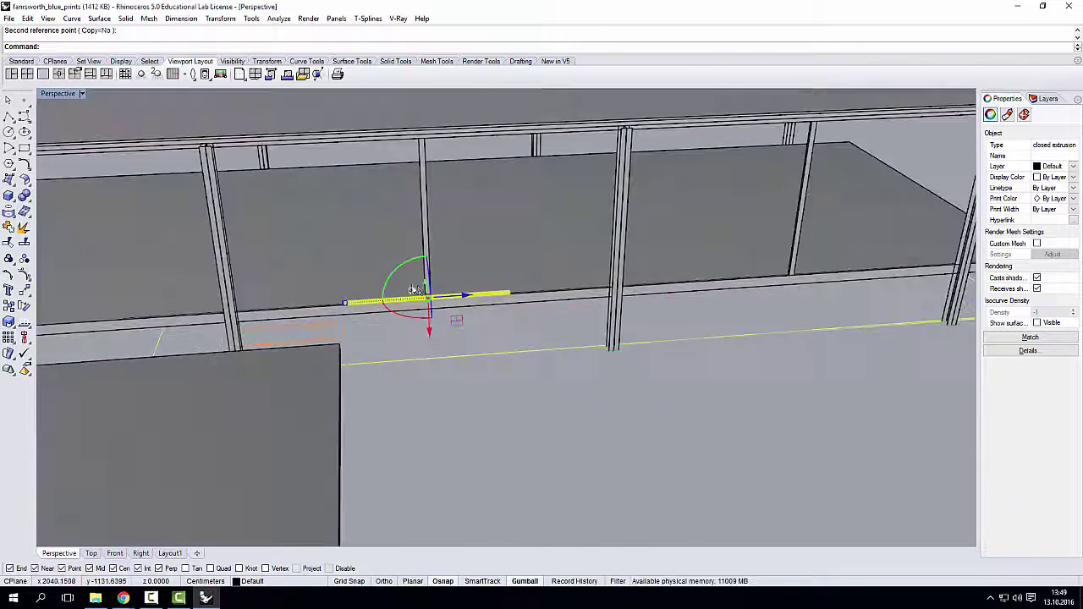
- In the Top view, move the rail's terrace-side end face along the facade to the corner of the glazed enclosure
scroll(419, 292, "up", 2)
scroll(416, 306, "up", 1)
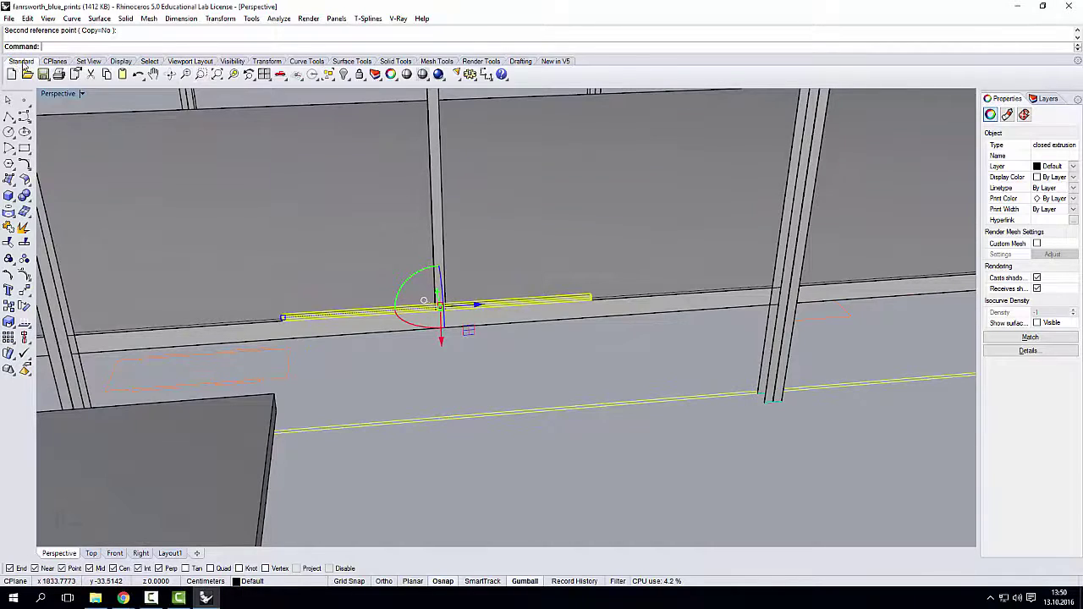
left_click(233, 74)
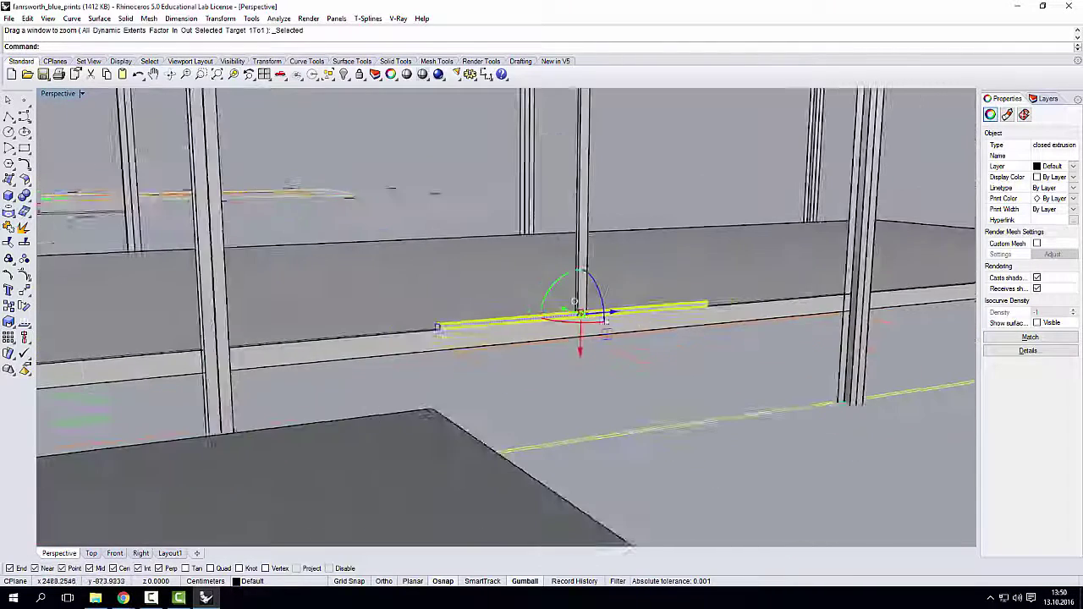
scroll(452, 350, "down", 5)
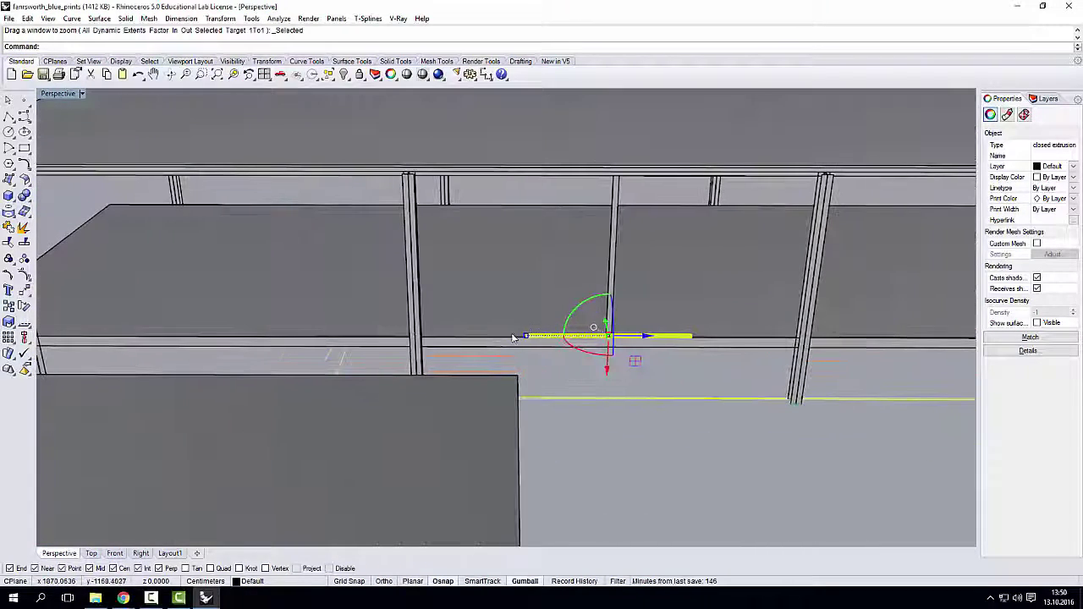
right_click_drag(550, 326, 453, 362)
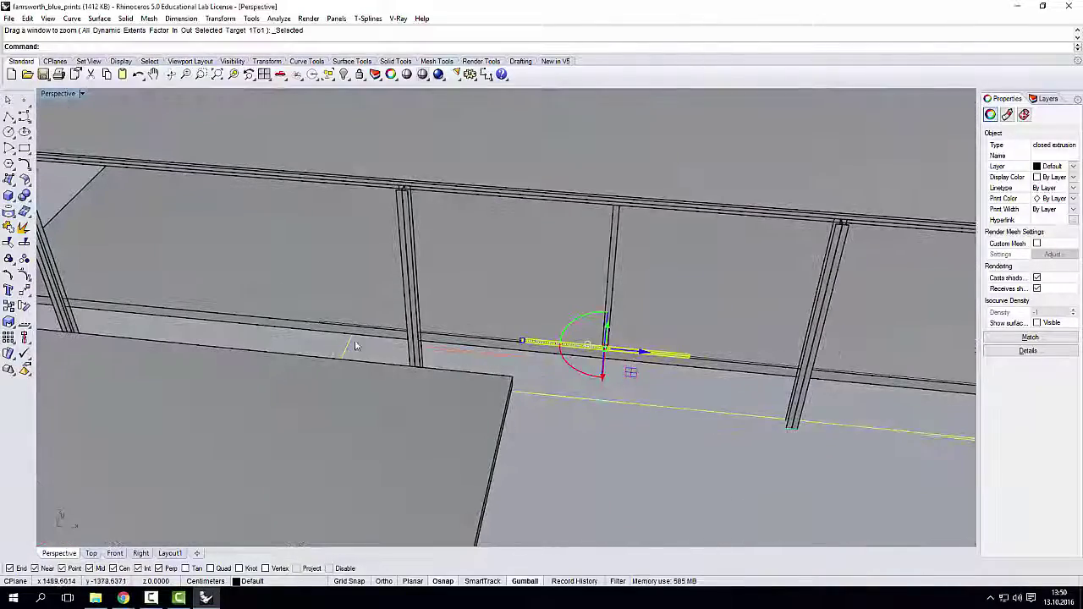
double_click(58, 95)
double_click(51, 94)
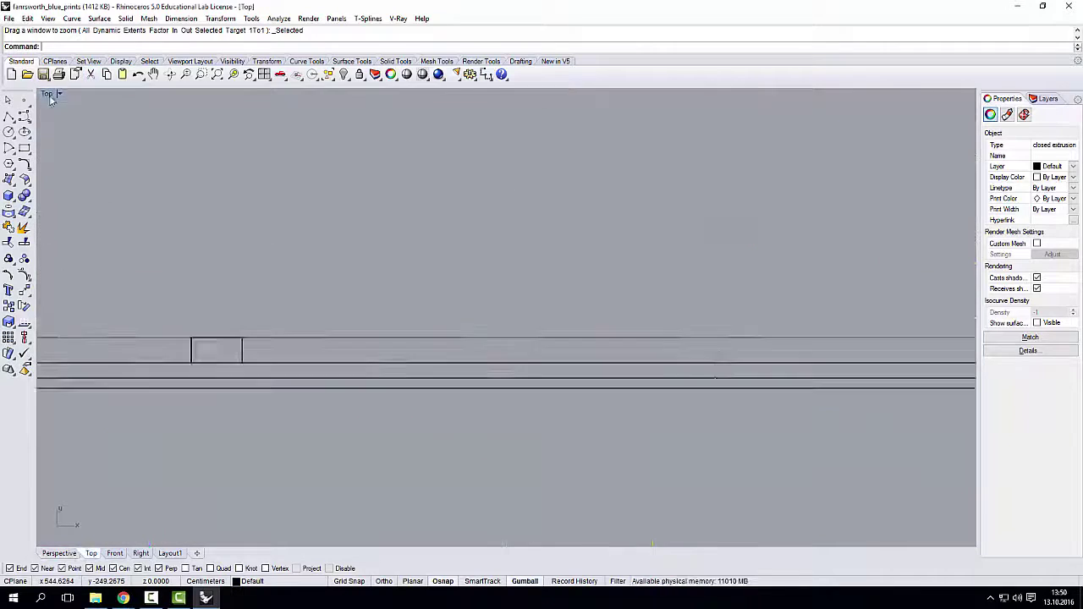
scroll(725, 363, "down", 8)
scroll(446, 391, "up", 10)
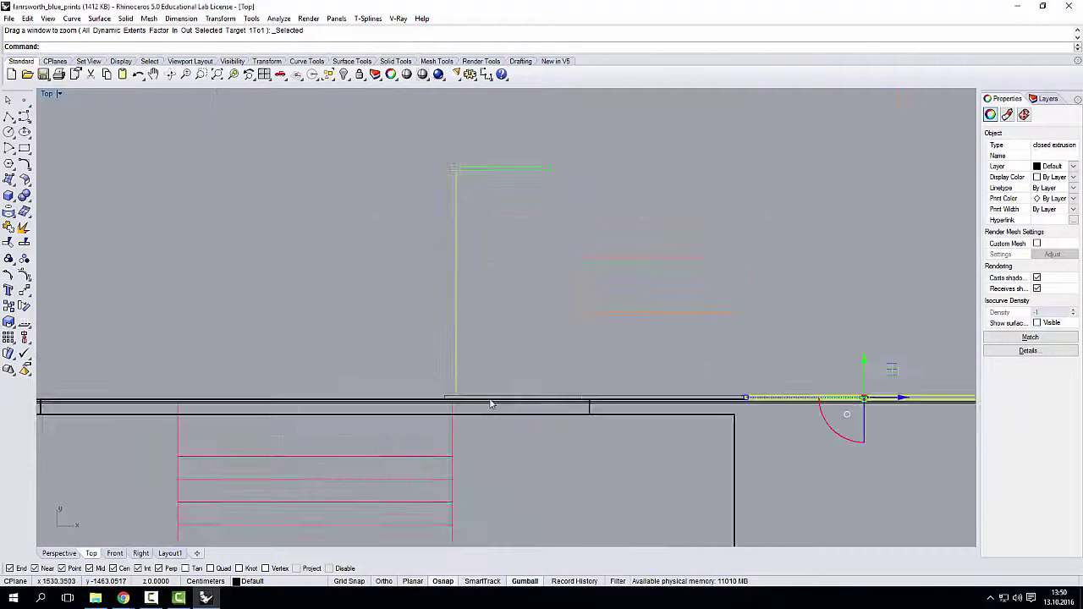
scroll(390, 355, "down", 10)
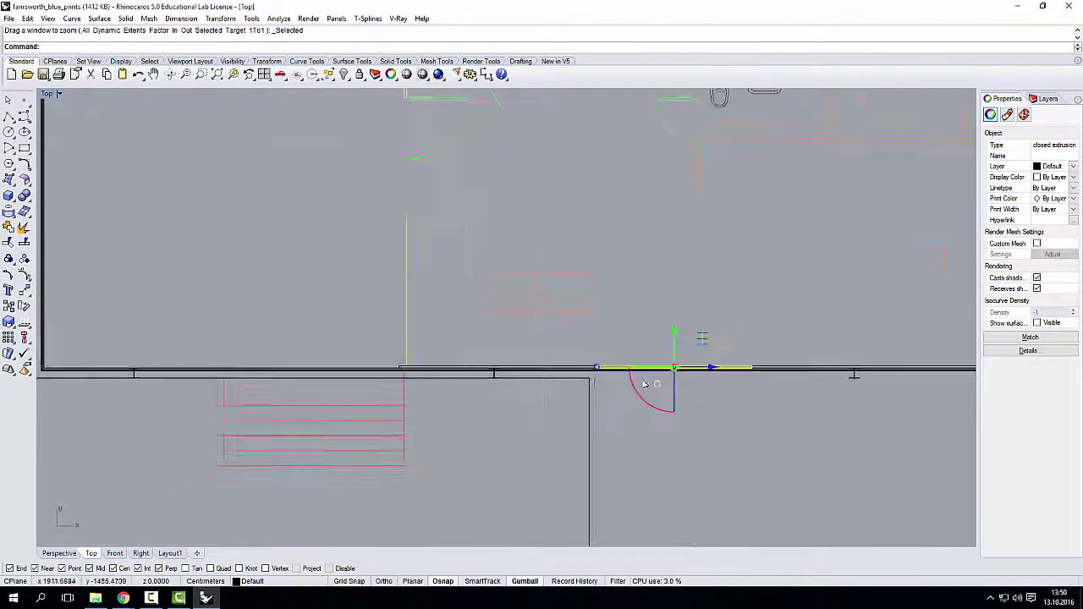
scroll(630, 370, "up", 16)
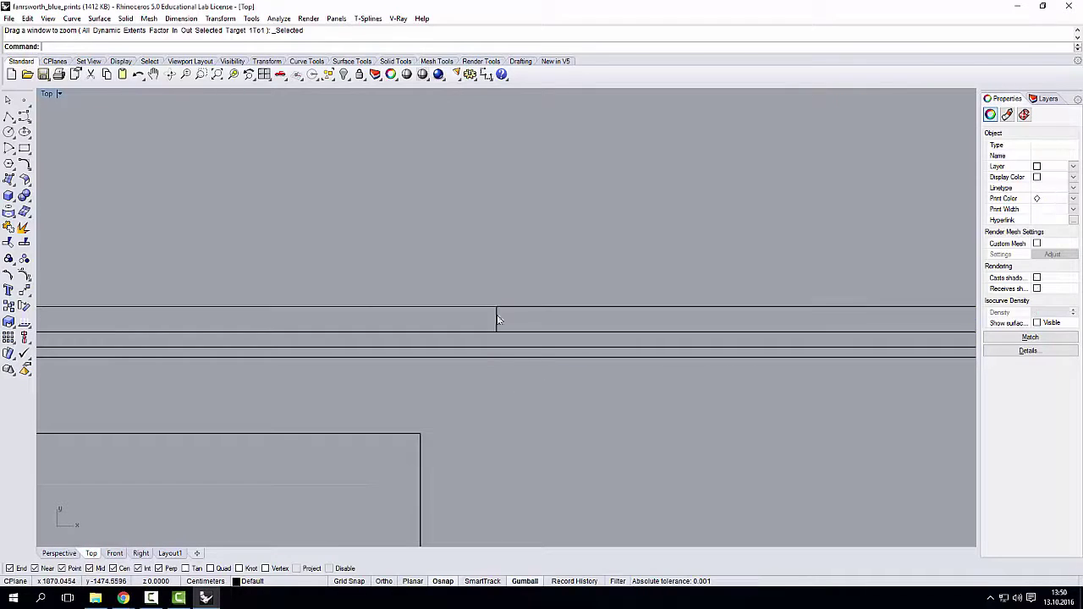
left_click(497, 320)
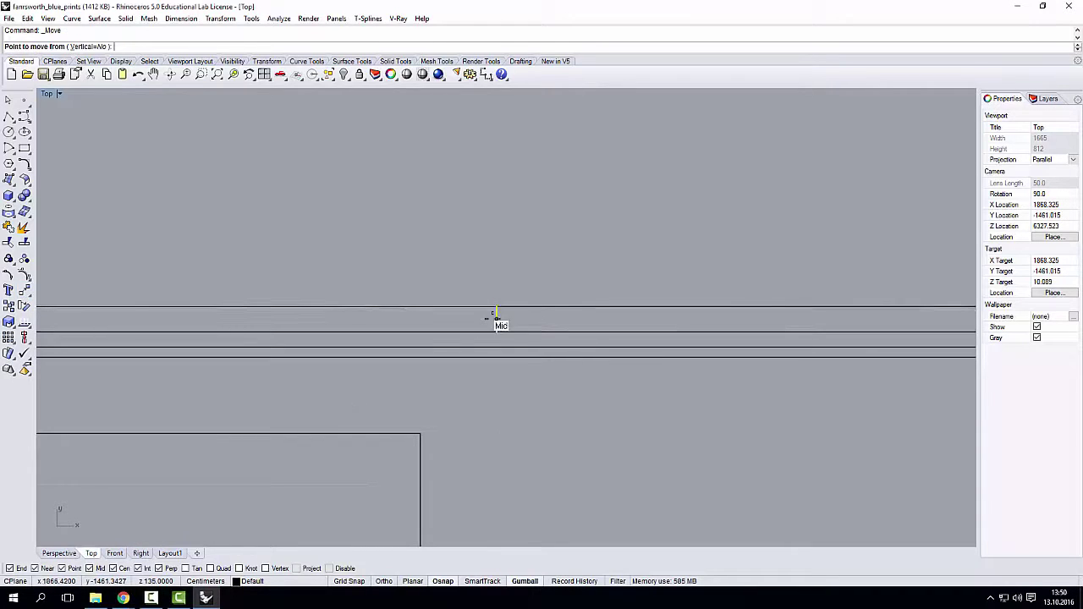
left_click(497, 319)
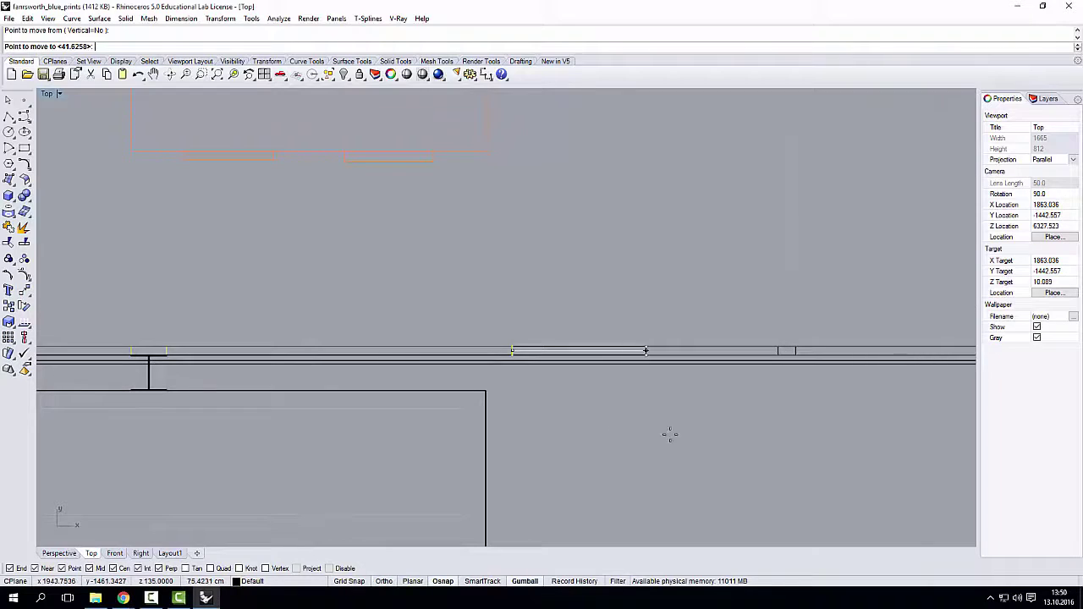
scroll(745, 438, "down", 5)
scroll(547, 404, "up", 5)
scroll(138, 404, "up", 6)
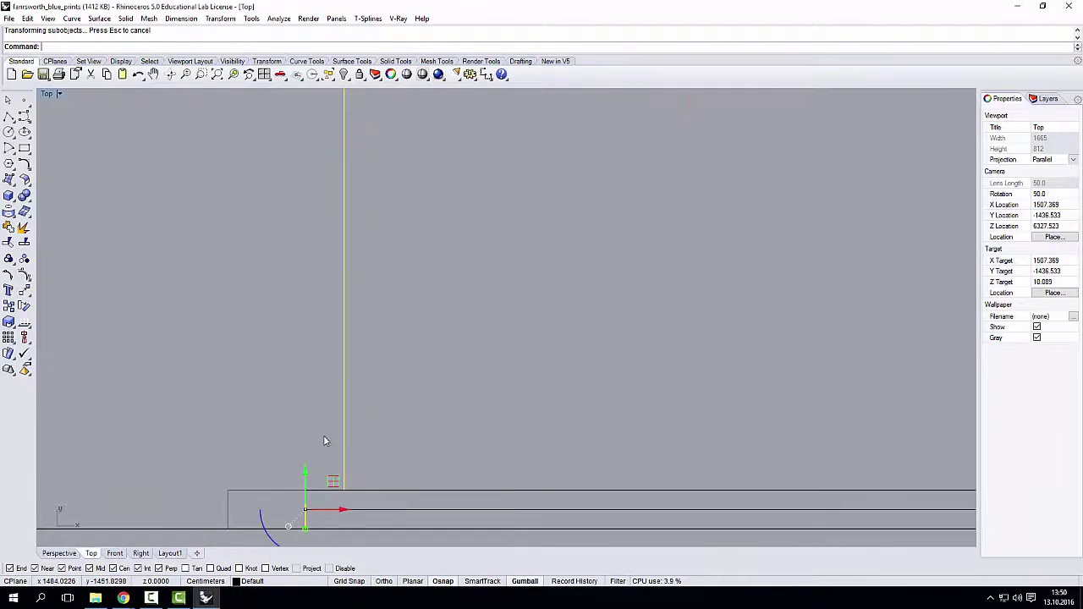
- Stretch the floor rail by moving its other end face along the facade to the far corner of the house's floor slab
scroll(325, 440, "down", 20)
scroll(648, 446, "up", 6)
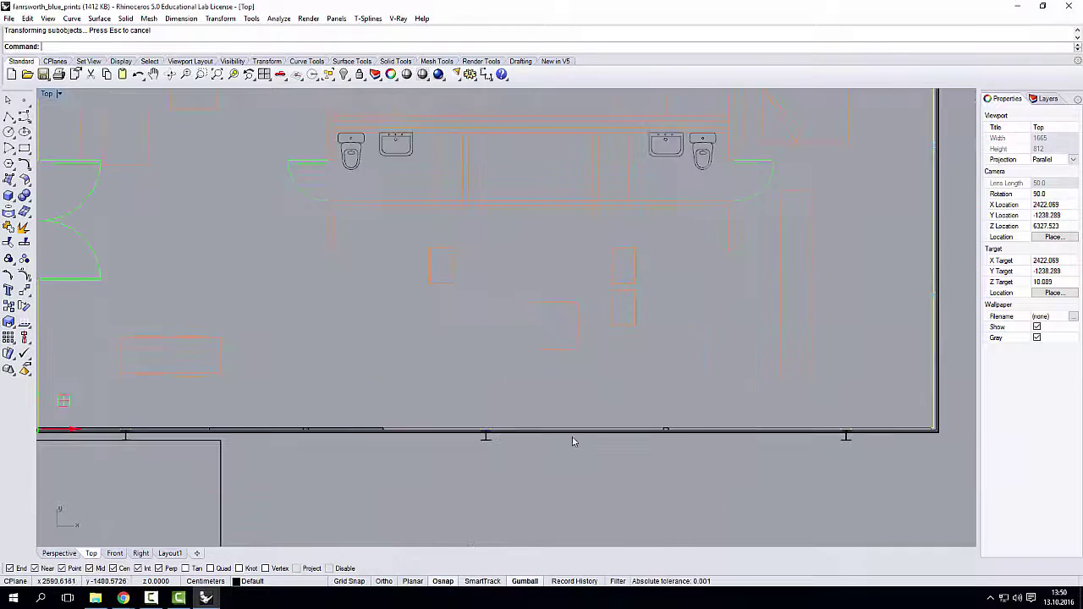
scroll(310, 457, "up", 2)
scroll(307, 454, "up", 2)
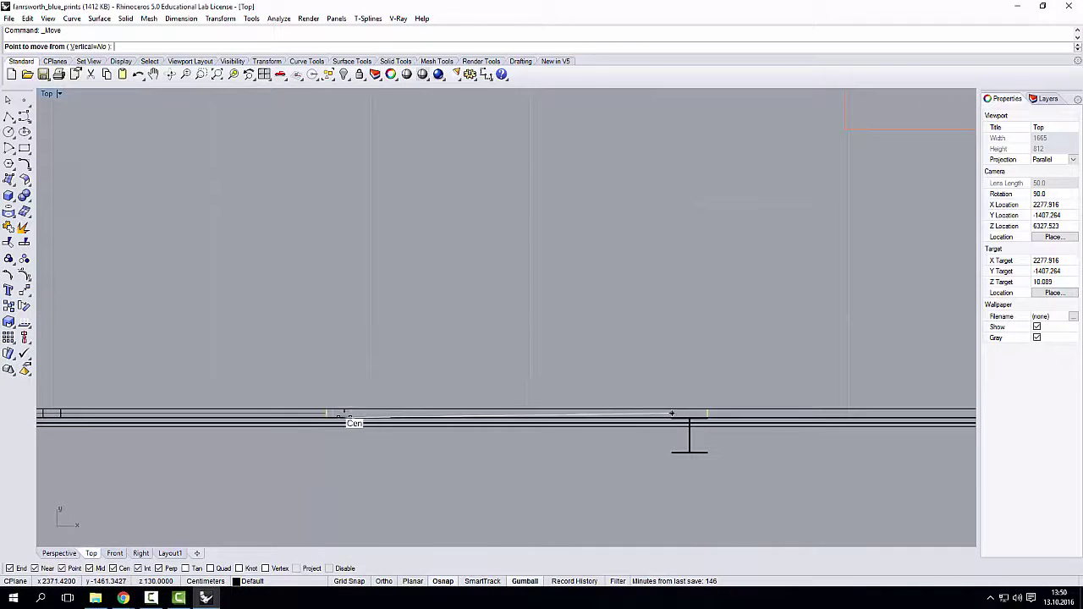
scroll(339, 416, "up", 4)
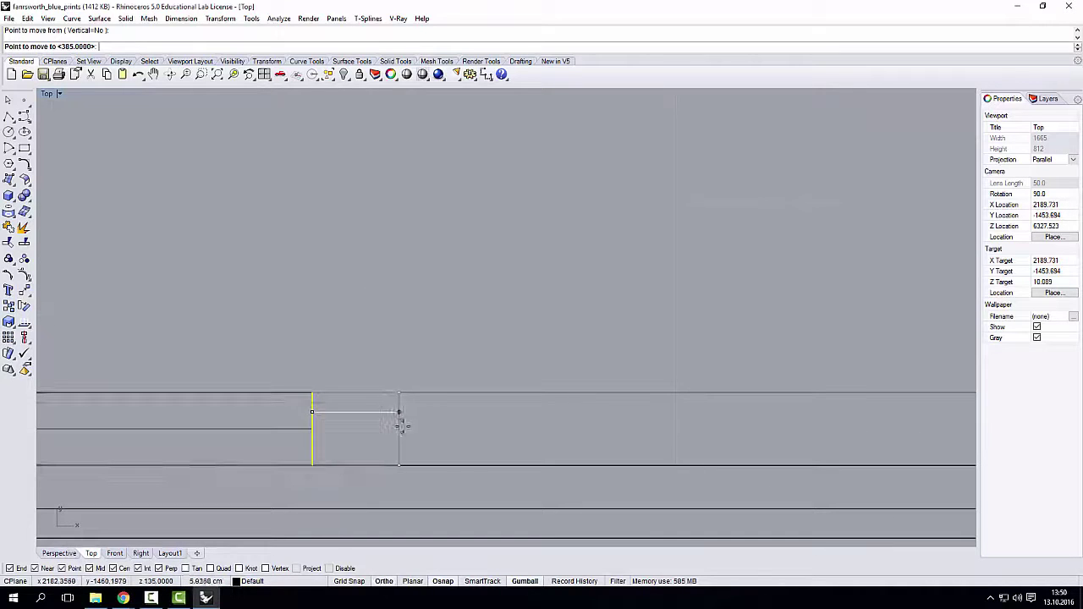
scroll(339, 415, "down", 6)
scroll(537, 396, "up", 5)
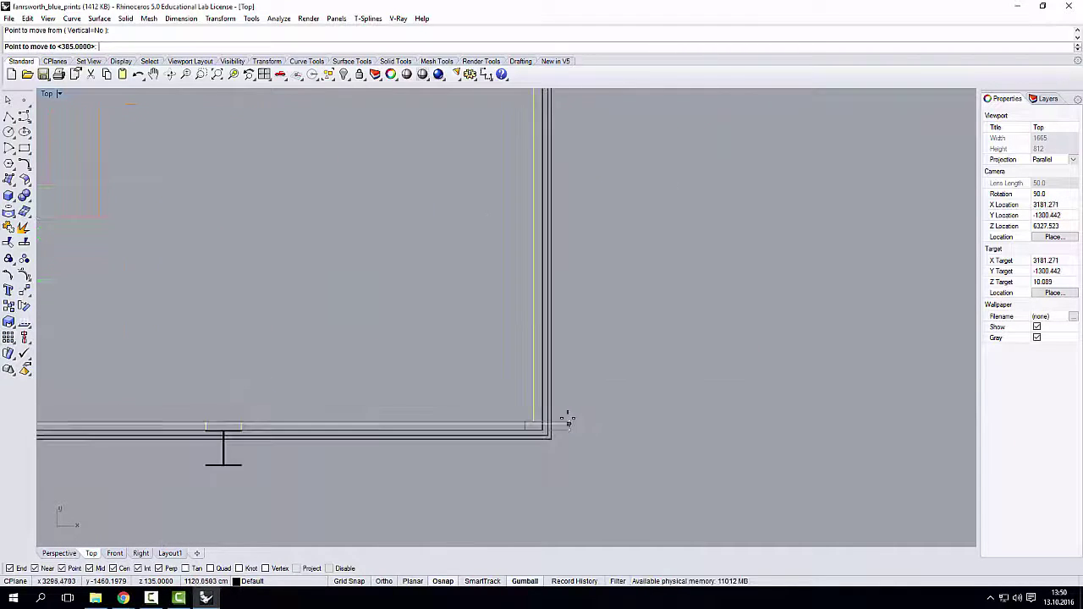
scroll(567, 419, "up", 4)
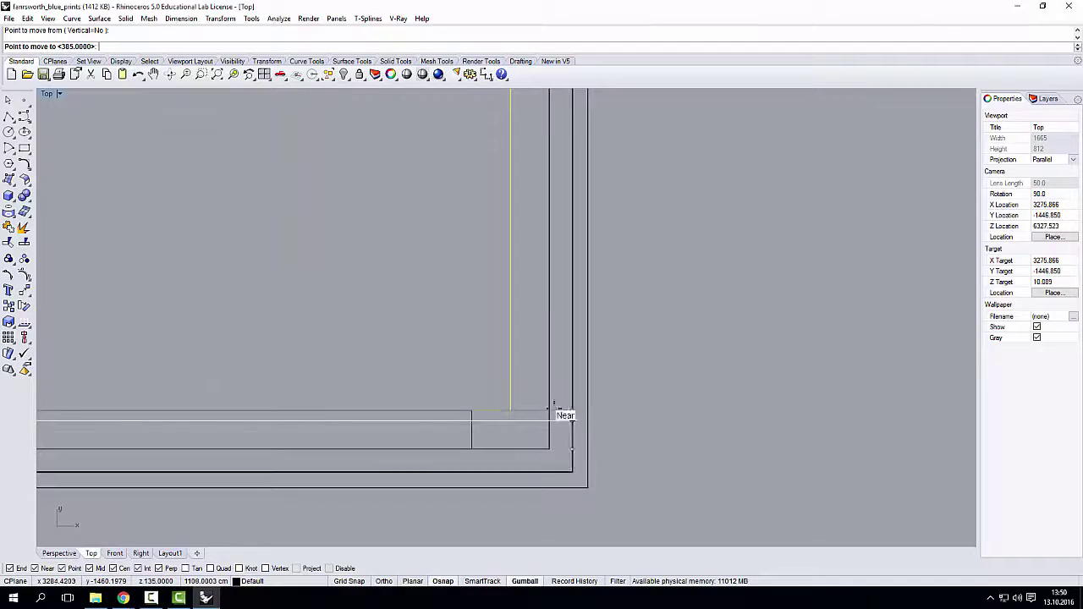
scroll(496, 419, "down", 5)
scroll(503, 423, "up", 7)
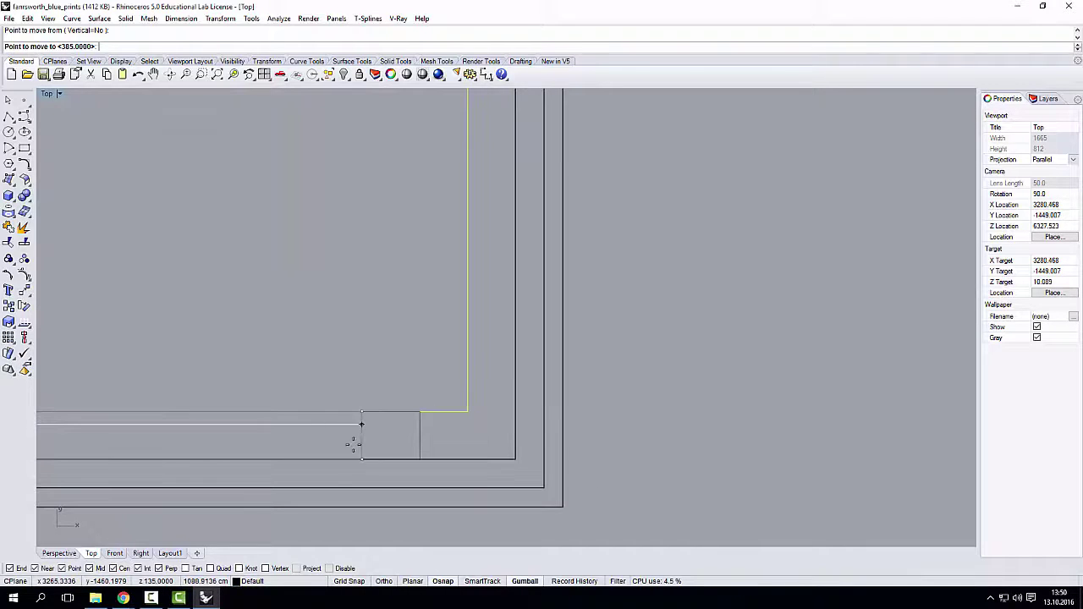
scroll(449, 415, "down", 3)
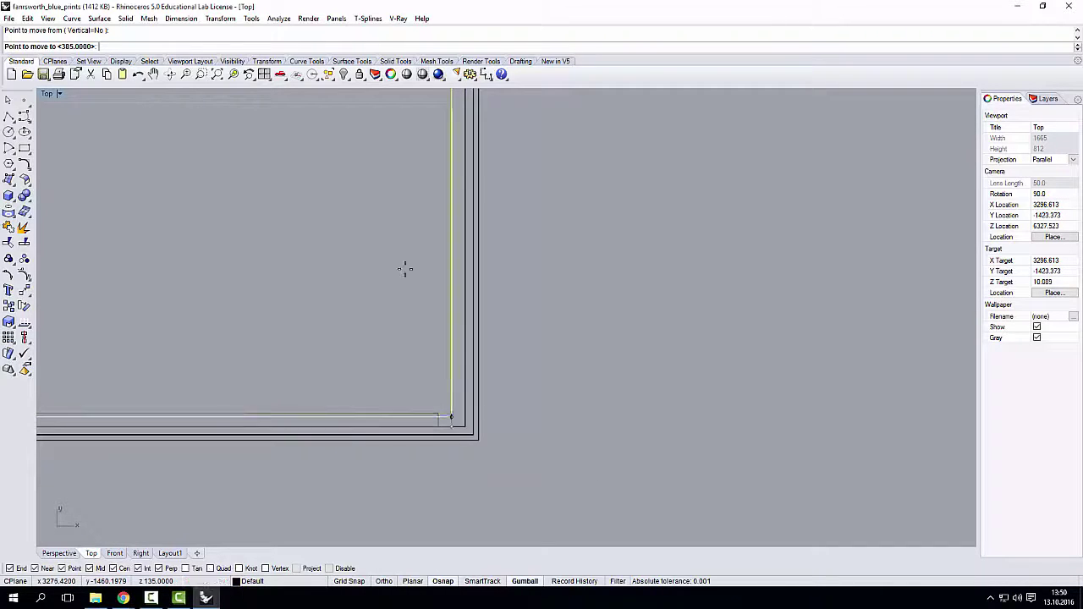
double_click(48, 93)
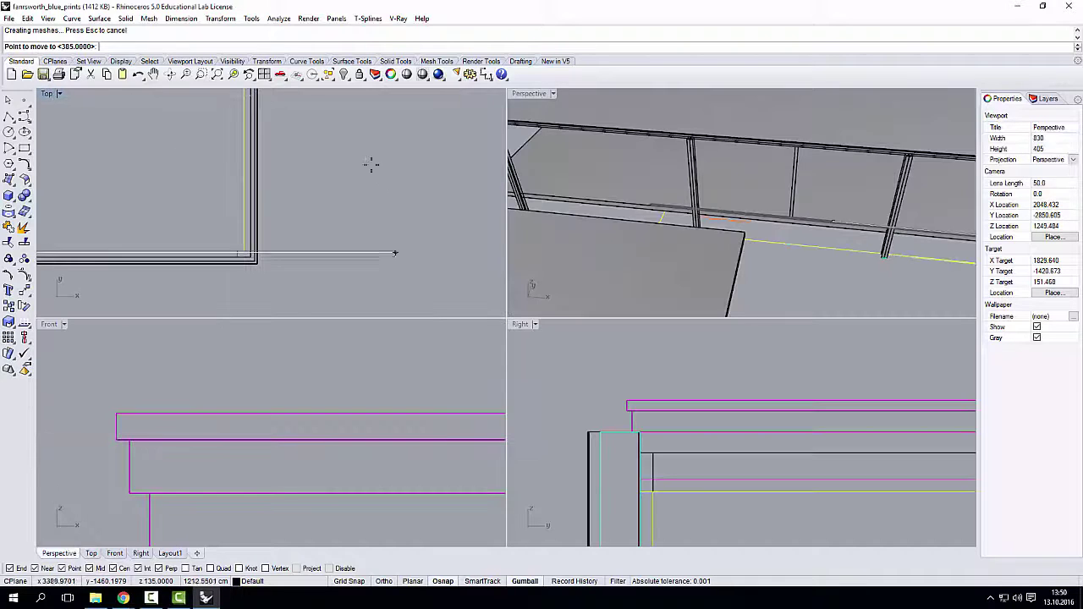
double_click(536, 94)
scroll(766, 305, "down", 3)
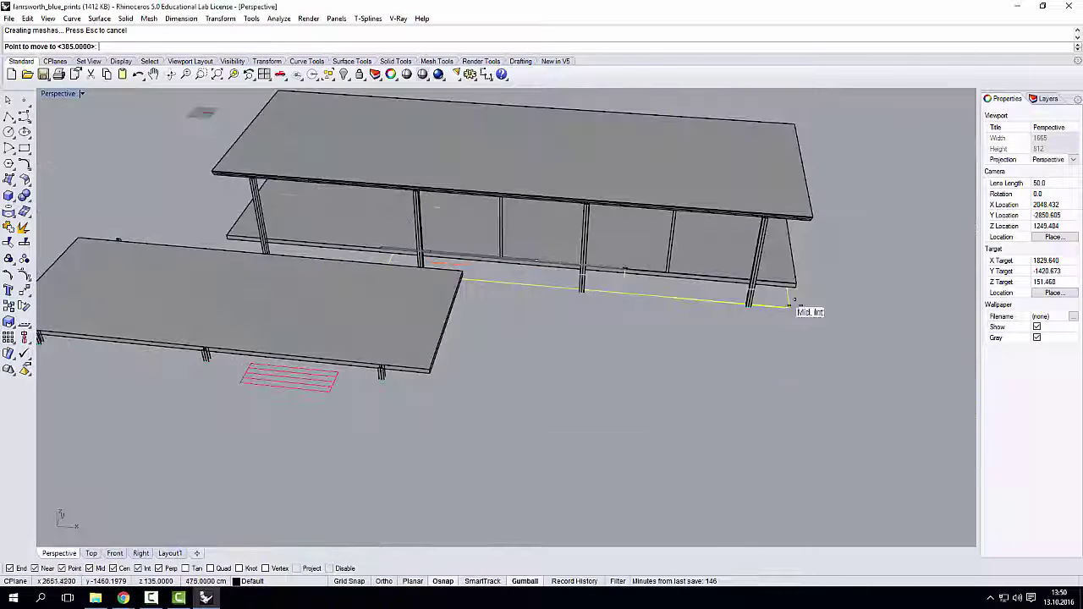
scroll(779, 278, "up", 5)
scroll(709, 260, "down", 2)
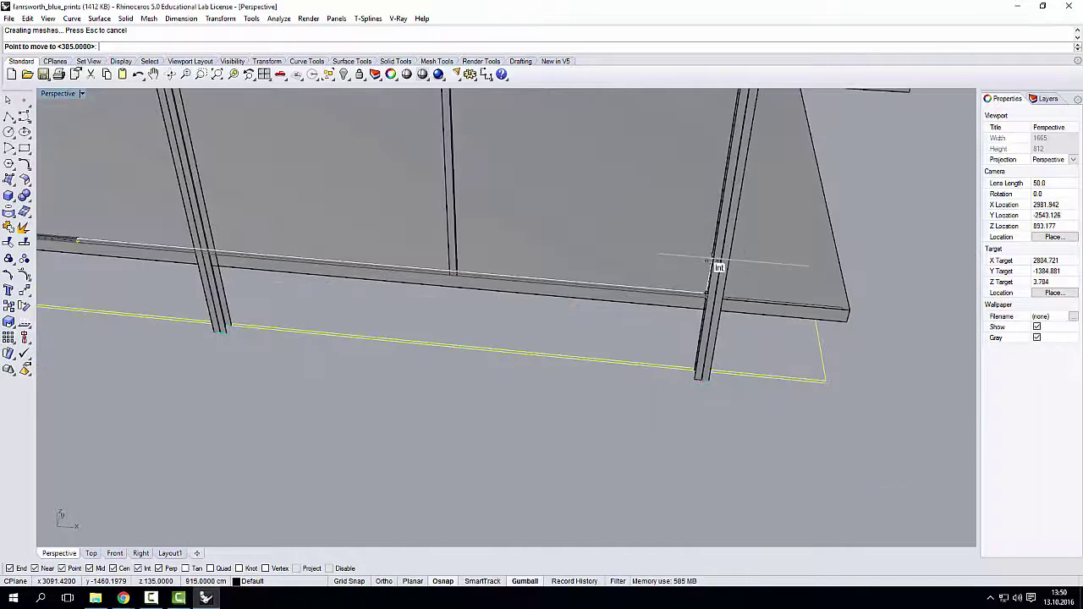
scroll(809, 280, "up", 5)
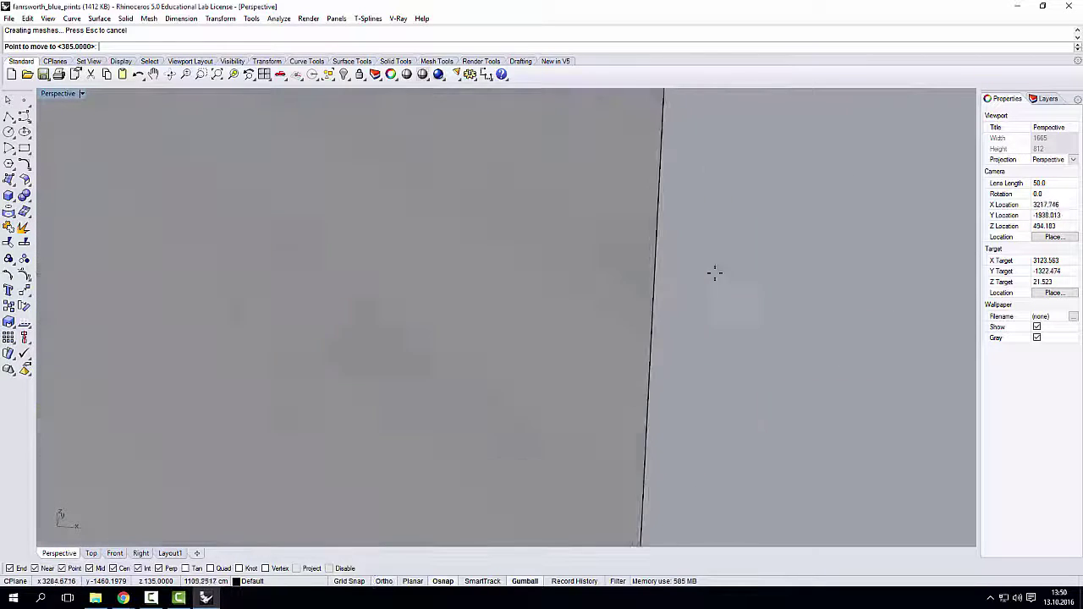
scroll(713, 271, "down", 2)
right_click_drag(571, 465, 611, 207, "shift")
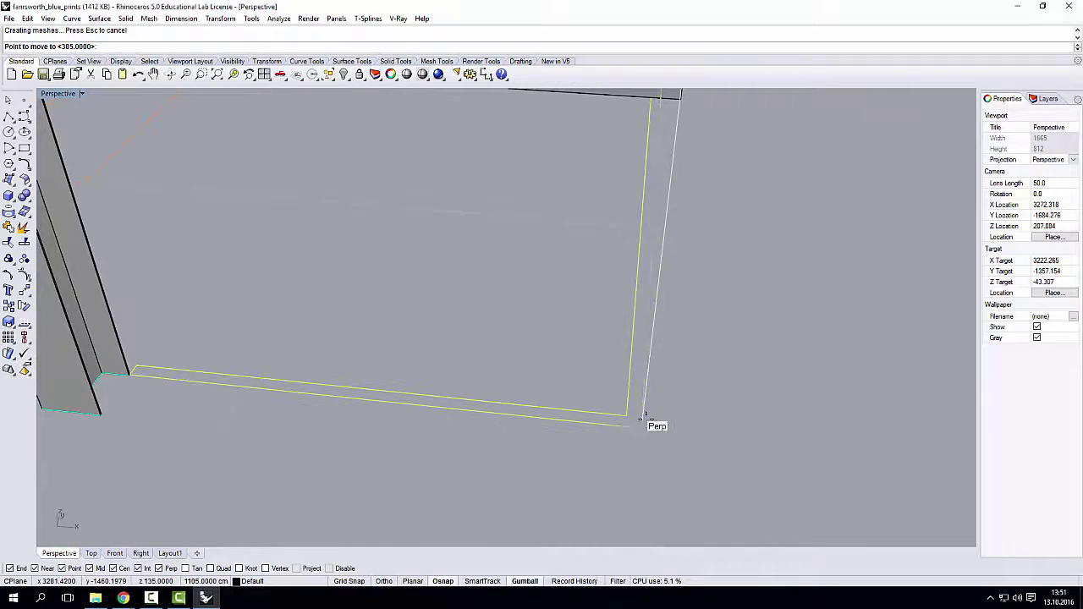
right_click_drag(605, 381, 575, 313)
left_click(624, 342)
scroll(630, 363, "down", 12)
left_click(587, 363)
- Select the lengthened floor rail and set the gumball alignment to Object
scroll(575, 309, "up", 10)
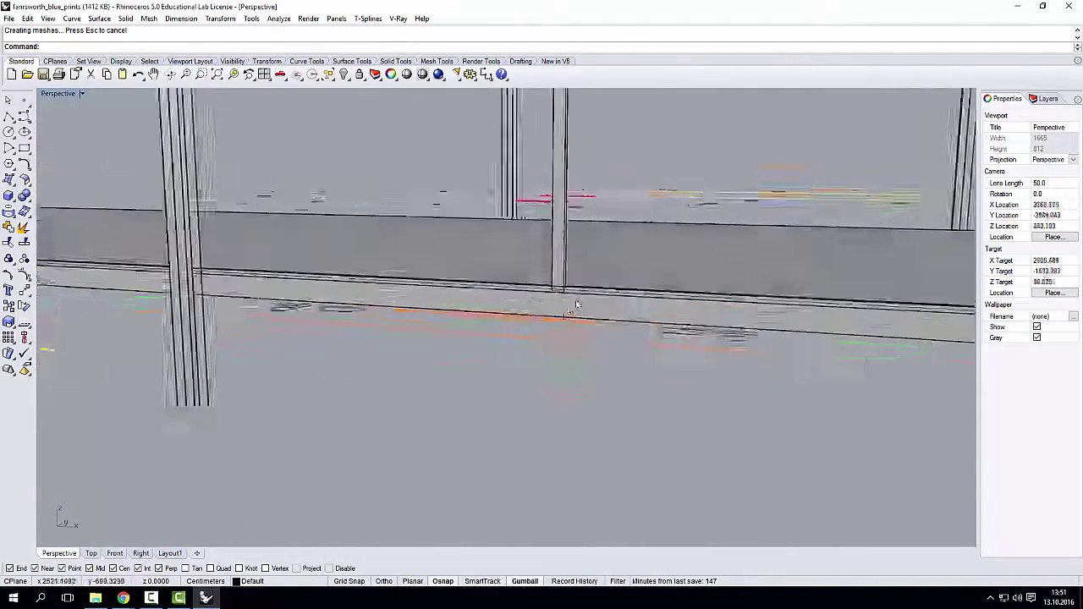
left_click(580, 288)
scroll(576, 285, "down", 12)
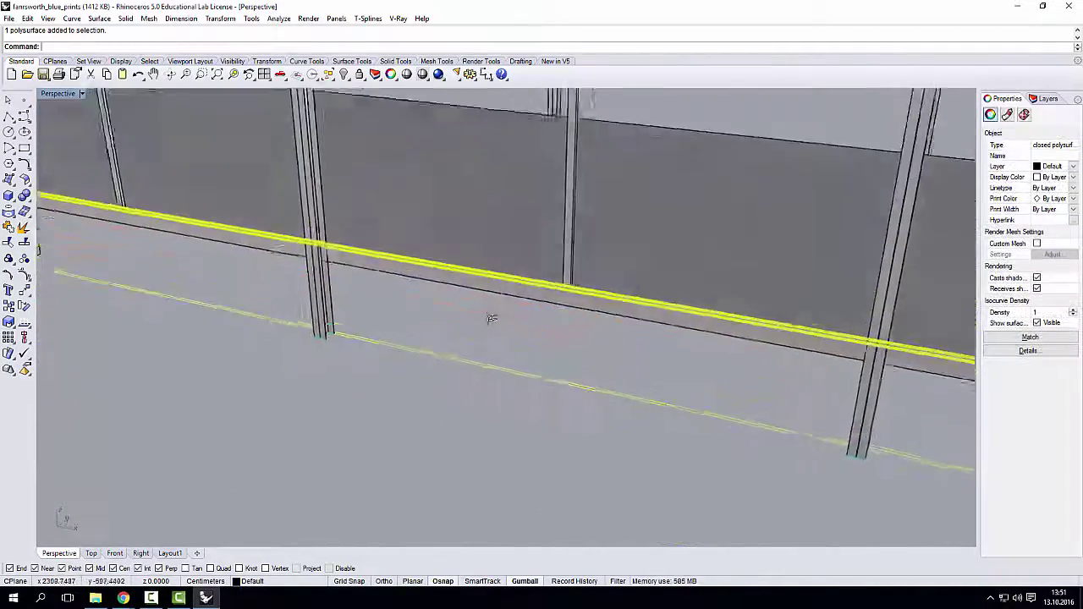
scroll(663, 333, "up", 5)
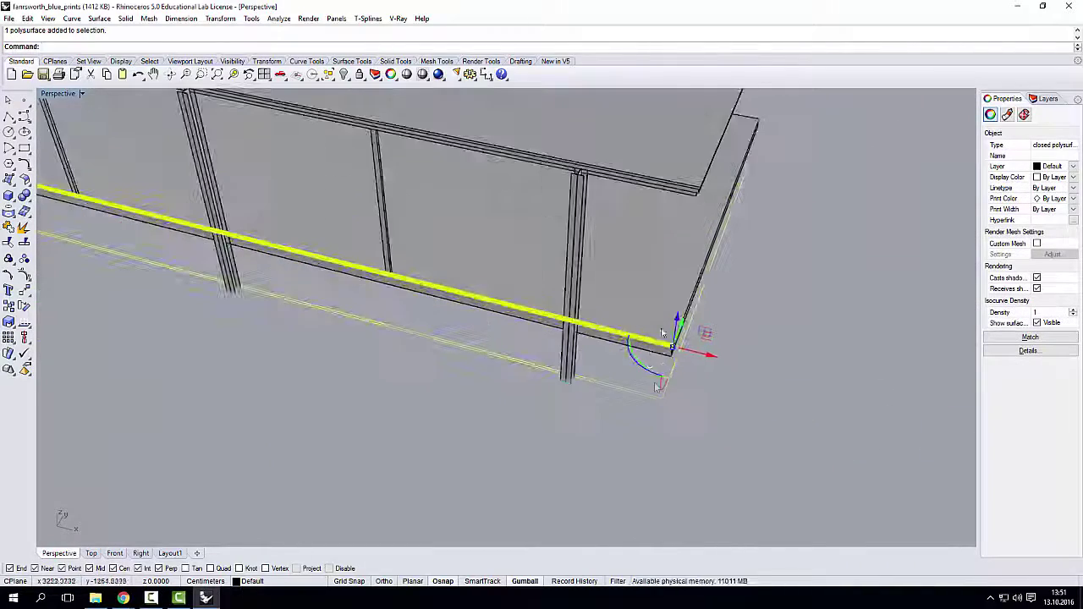
right_click_drag(656, 366, 656, 381)
left_click(645, 374)
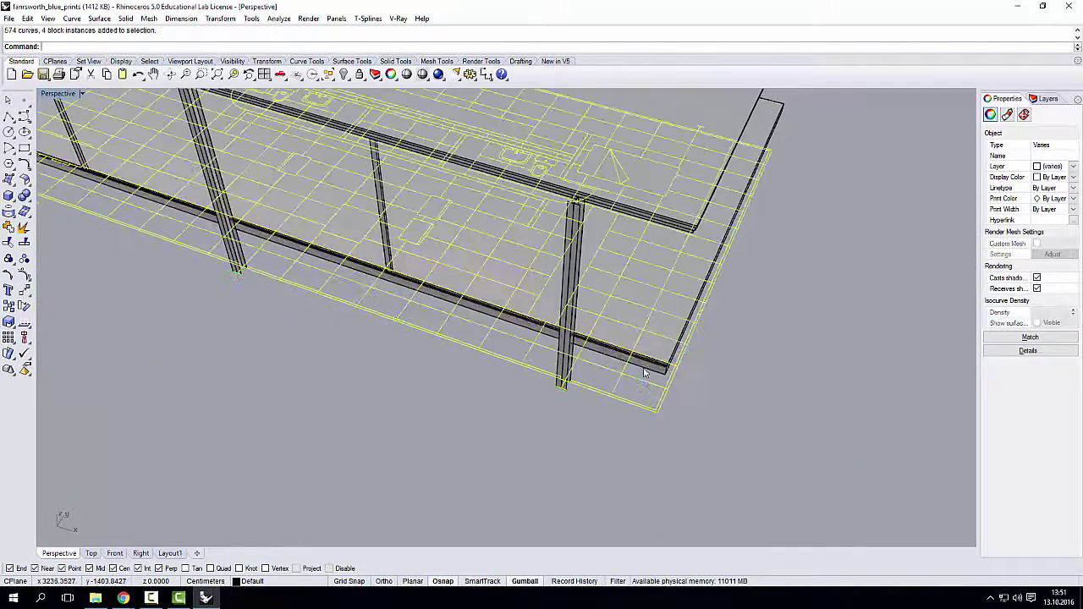
key("Escape")
scroll(643, 377, "up", 5)
left_click(643, 366)
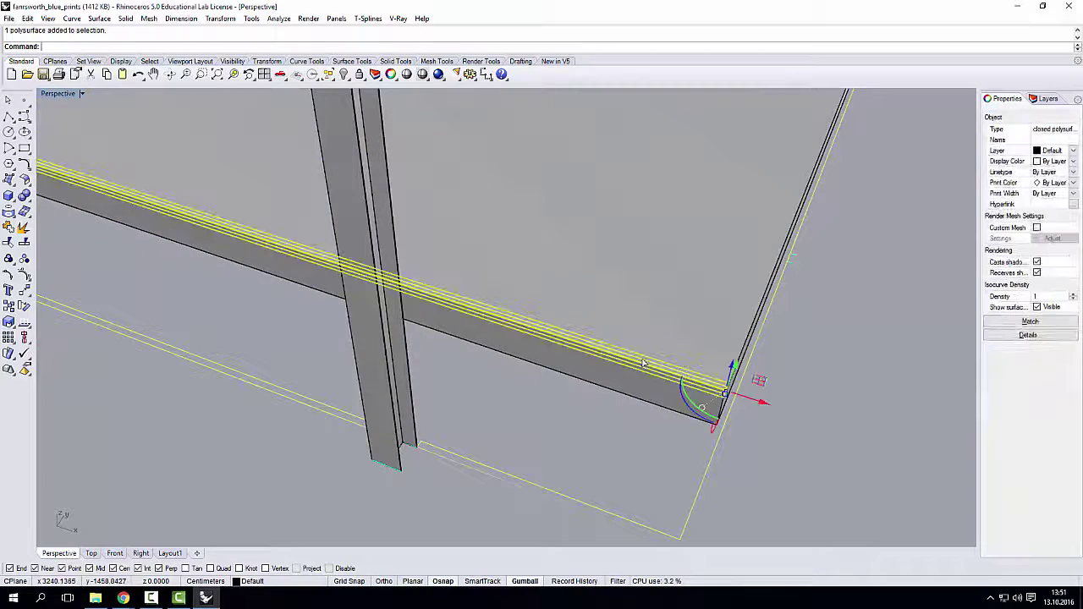
right_click_drag(643, 365, 601, 383)
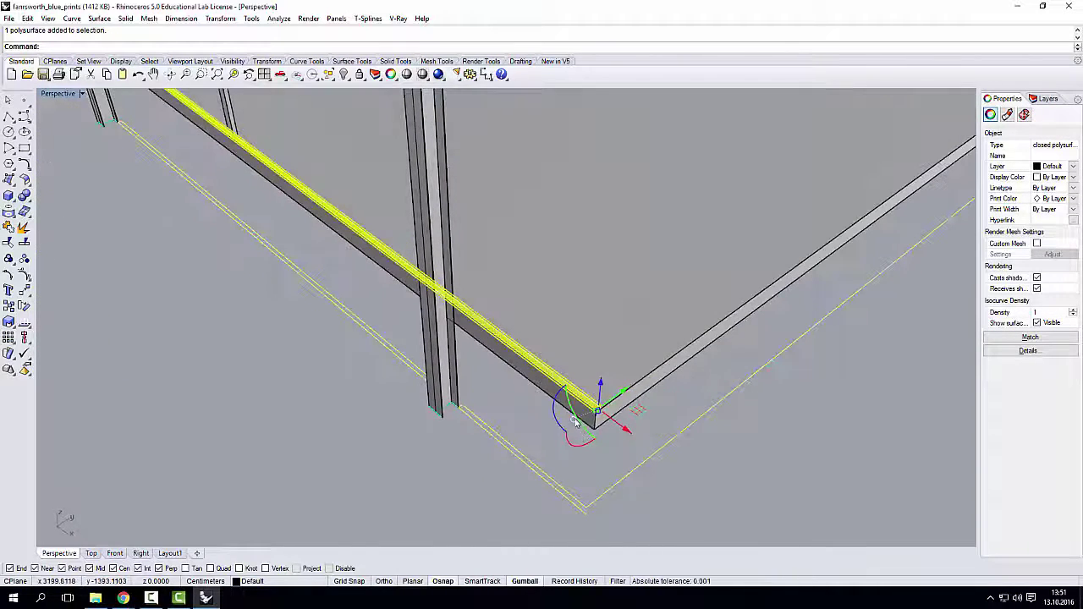
left_click(573, 420)
left_click(610, 345)
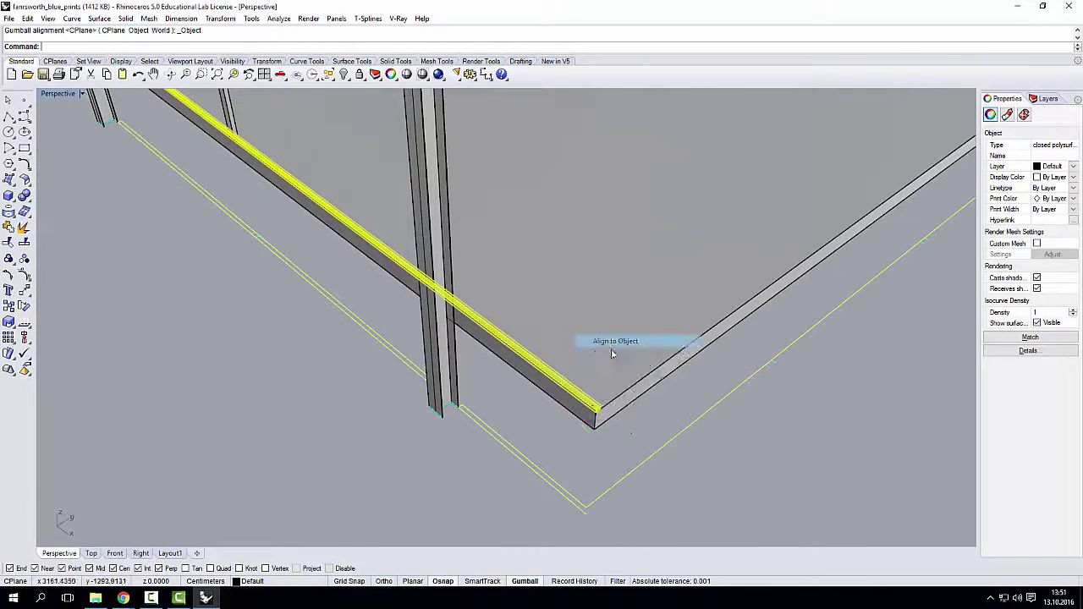
- Shift the floor rail slightly inward from the slab's front edge so it lines up behind the columns
scroll(611, 347, "down", 7)
right_click_drag(493, 321, 457, 244)
scroll(340, 271, "up", 7)
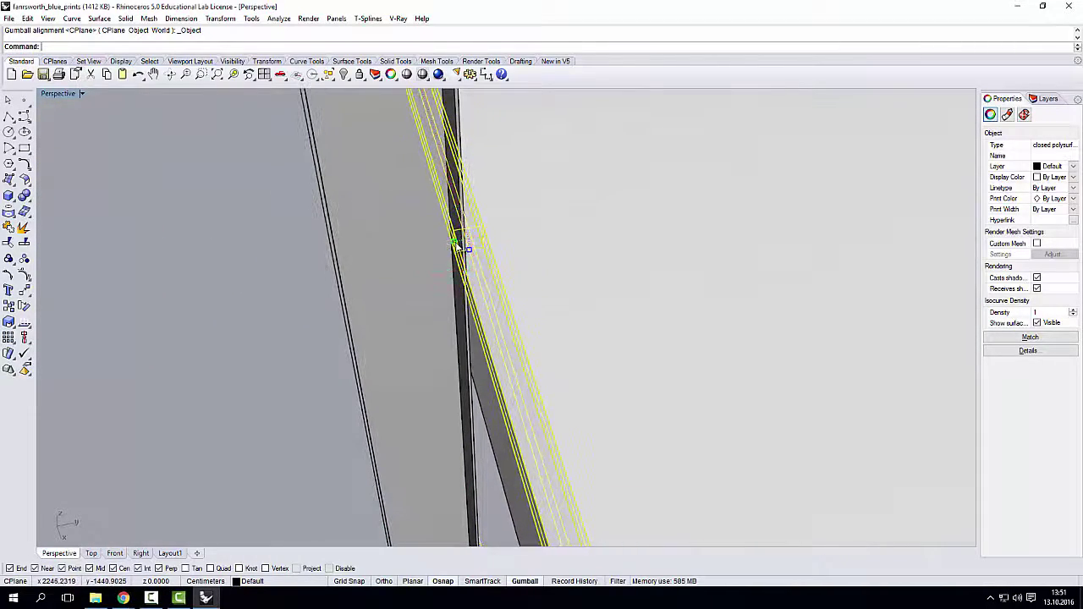
left_click_drag(457, 245, 461, 248)
key("Escape")
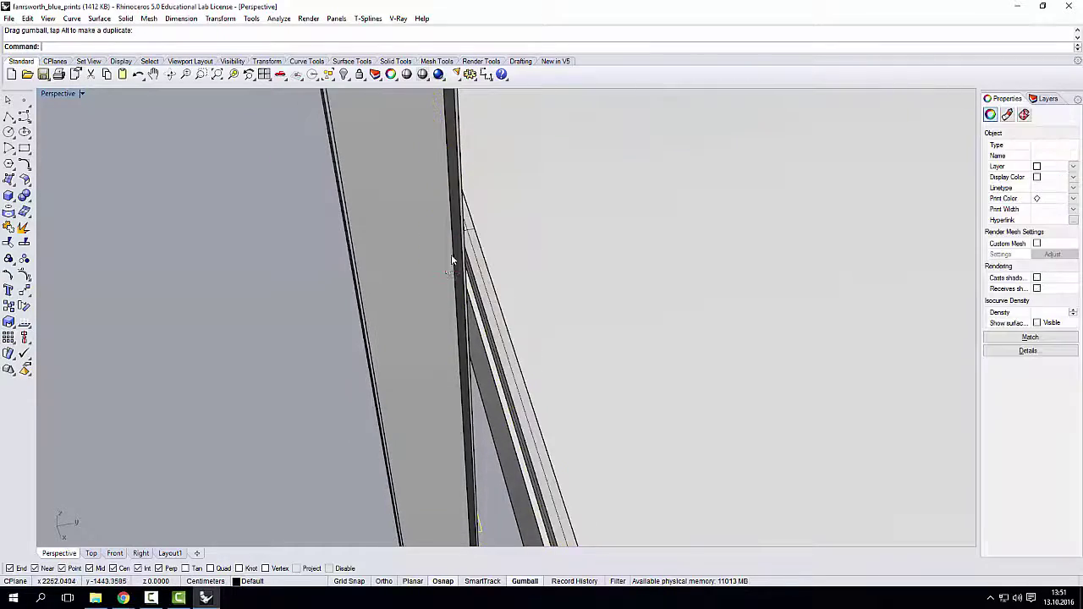
- Copy the floor rail vertically, with Vertical set to Yes, from its upper end corner to the underside of the roof
scroll(452, 255, "down", 15)
right_click_drag(474, 253, 561, 265)
scroll(570, 266, "down", 10)
scroll(611, 274, "up", 9)
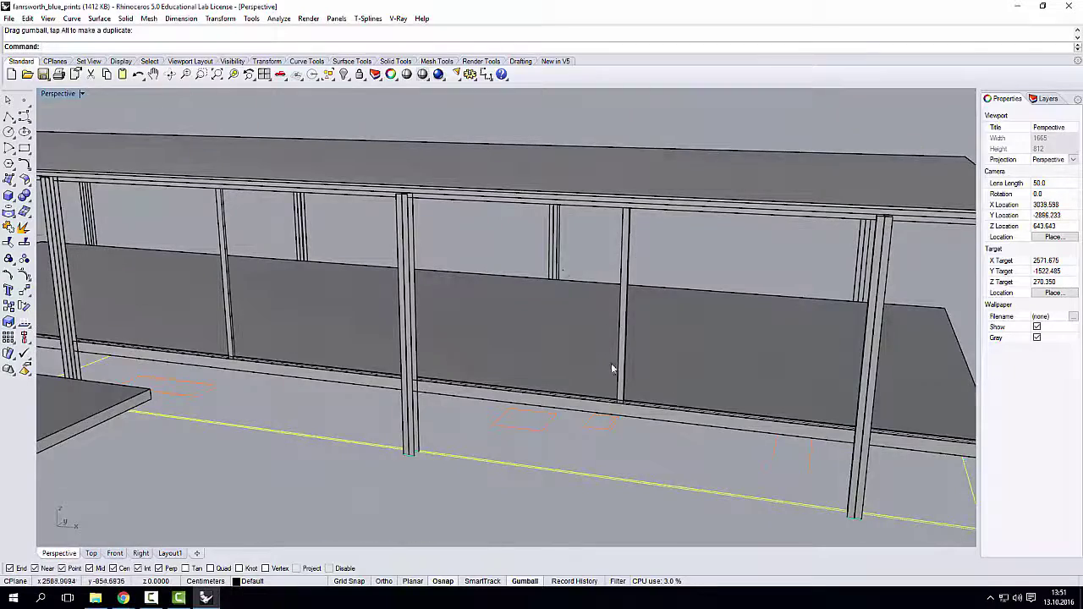
scroll(613, 364, "up", 6)
scroll(633, 358, "down", 2)
right_click_drag(632, 356, 613, 314)
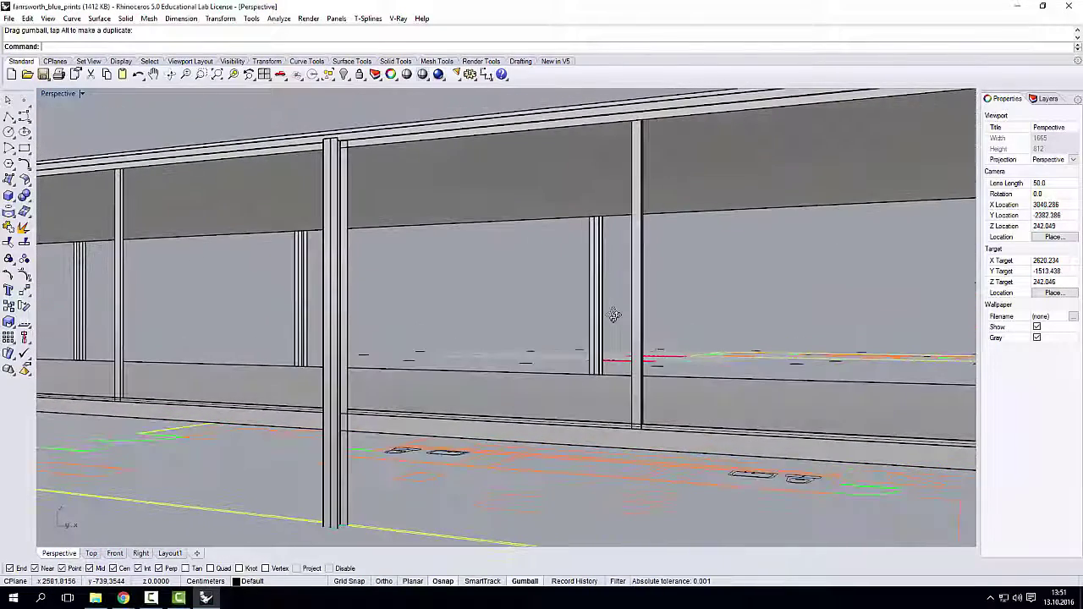
left_click(667, 429)
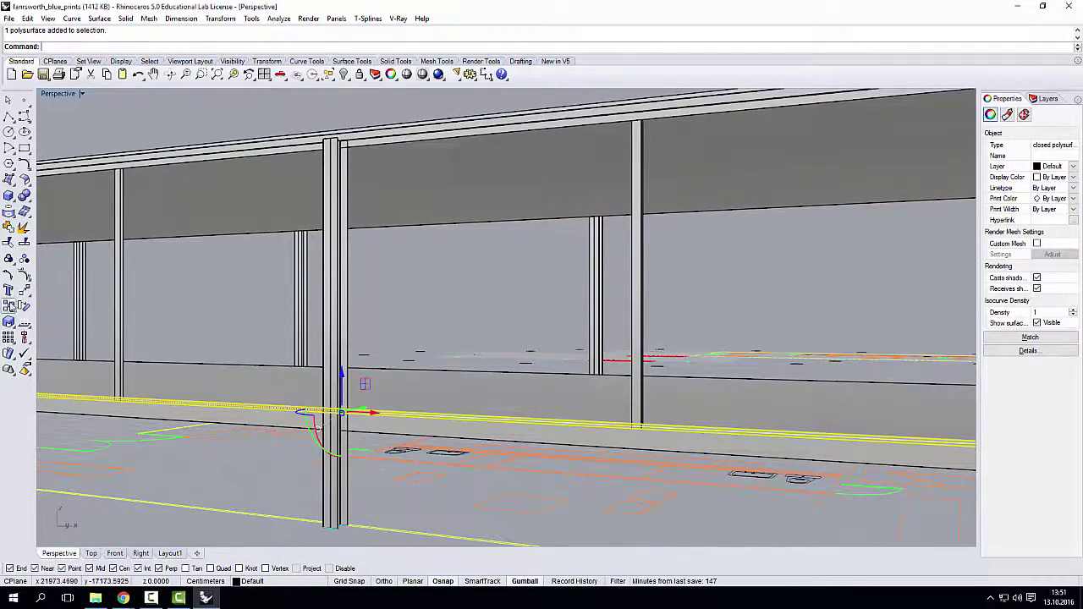
left_click(8, 307)
scroll(644, 321, "down", 8)
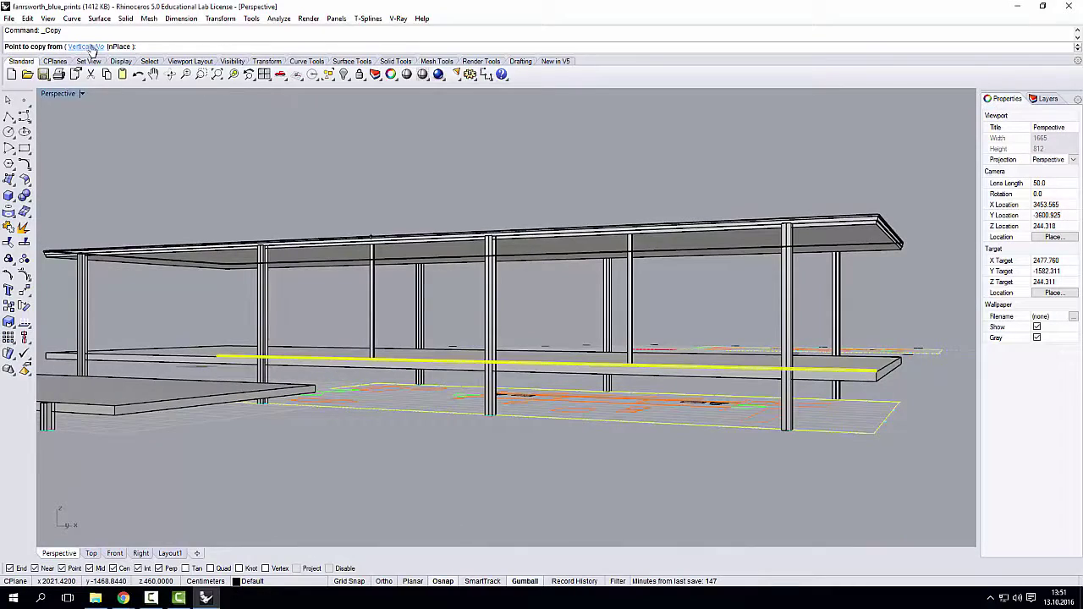
right_click_drag(832, 337, 940, 370)
scroll(702, 297, "up", 9)
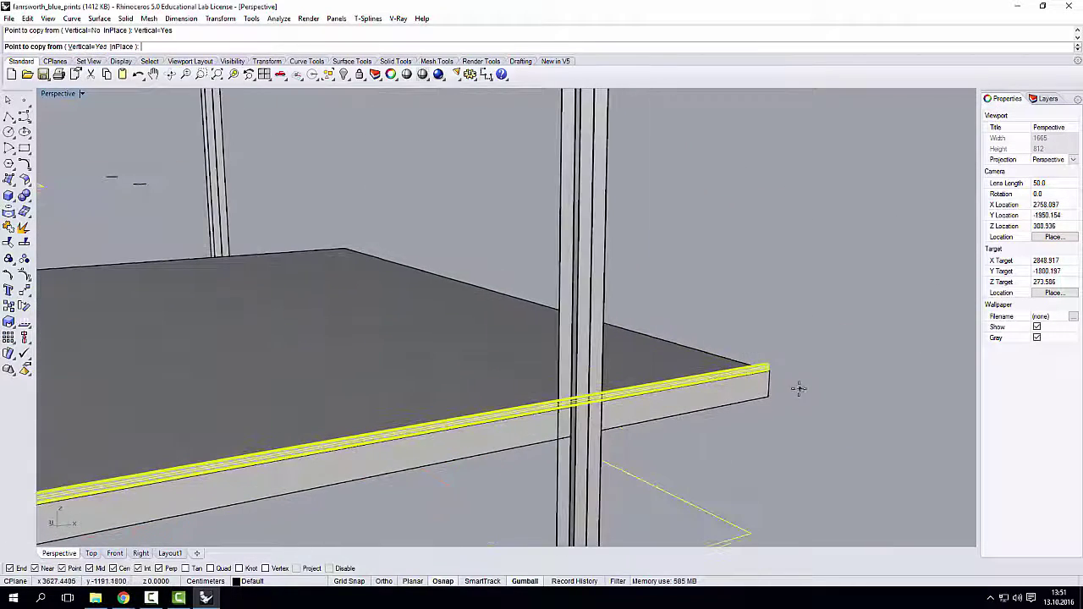
left_click(769, 365)
right_click_drag(770, 366, 622, 174)
right_click(804, 188)
- Mirror the upper and lower rails and the two mullions across the roof's lengthwise midline, from its short edge's midpoint, onto the opposite facade
scroll(806, 191, "down", 3)
scroll(618, 171, "up", 6)
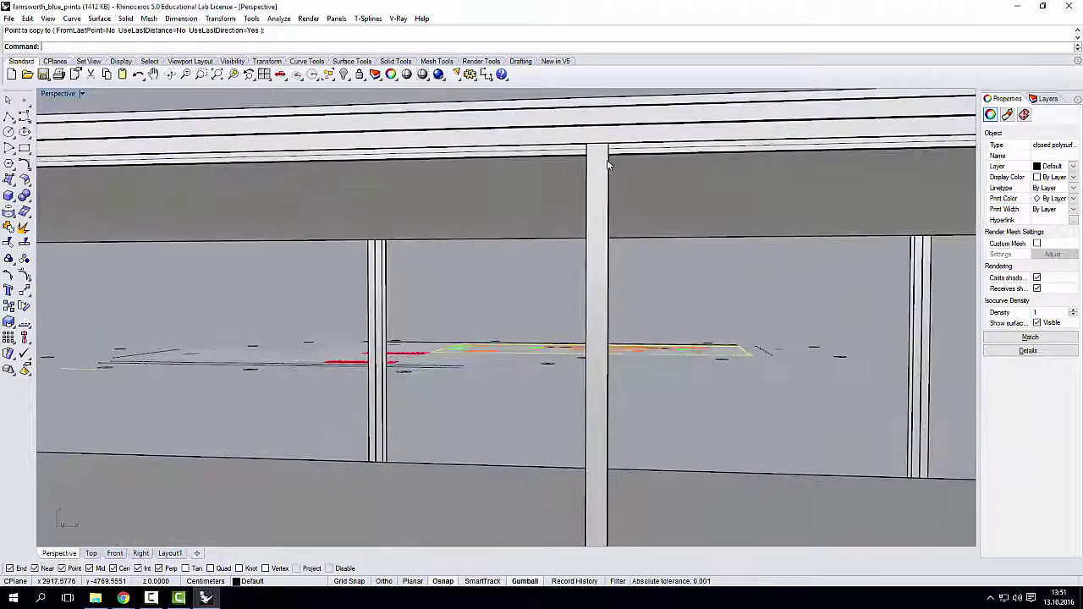
scroll(611, 159, "down", 1)
scroll(611, 159, "down", 5)
right_click_drag(610, 159, 569, 185)
left_click(597, 132, "shift")
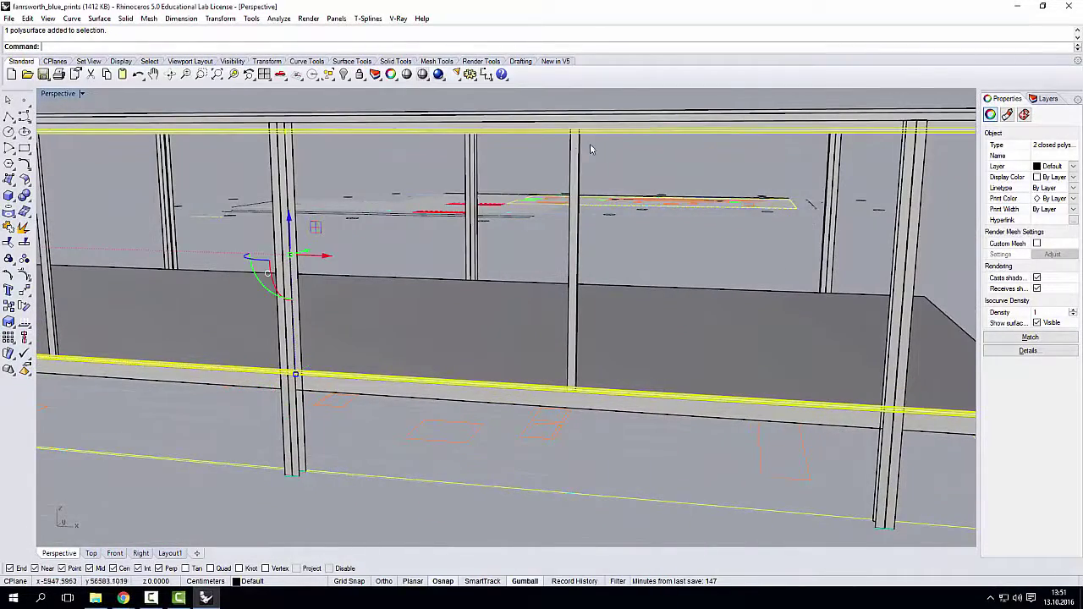
scroll(597, 166, "down", 3)
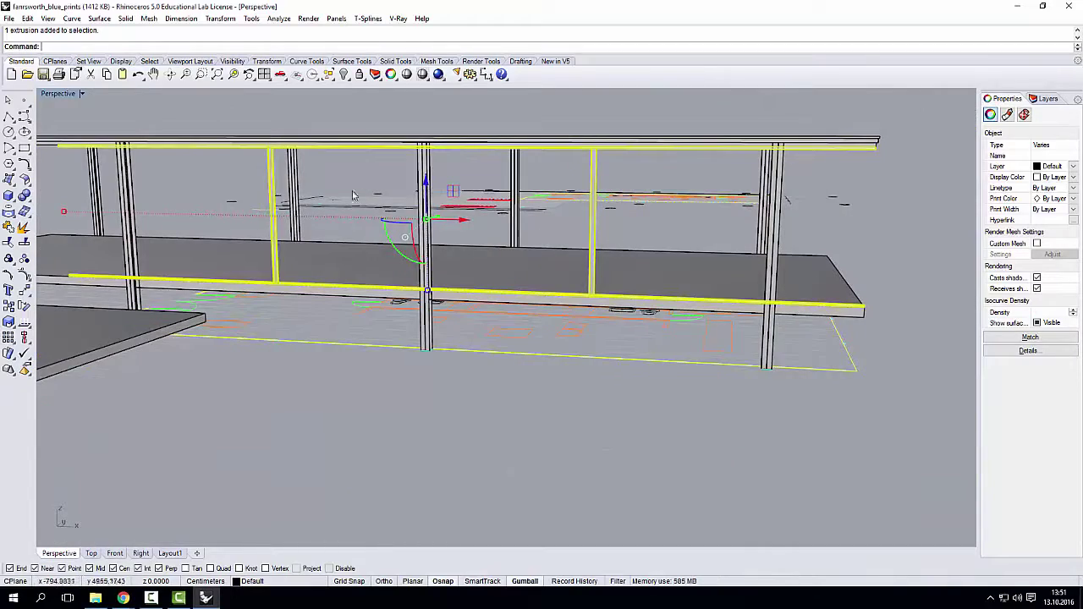
right_click_drag(508, 191, 131, 157)
right_click_drag(483, 279, 471, 428)
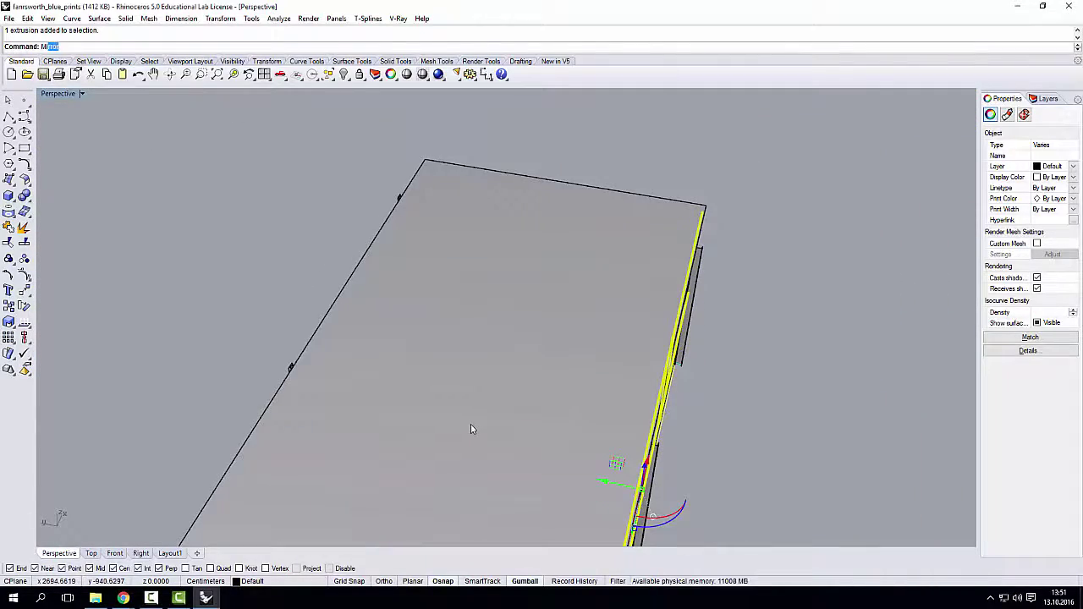
left_click(559, 177)
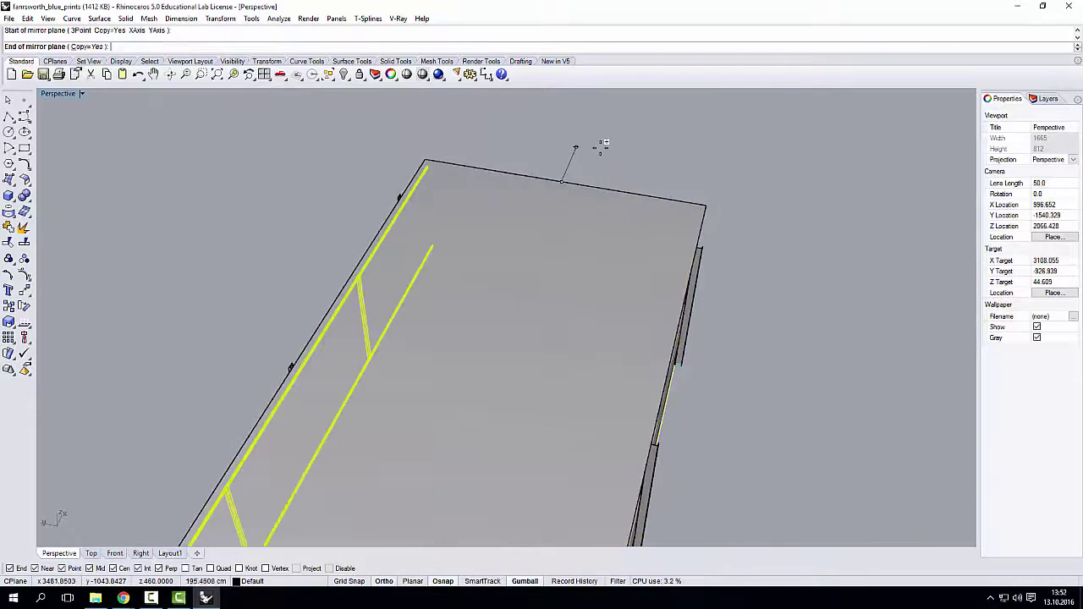
right_click_drag(641, 233, 718, 264)
- Examine the end elevation blueprint for the layout of the door and window frames on the short facade
scroll(668, 265, "down", 10)
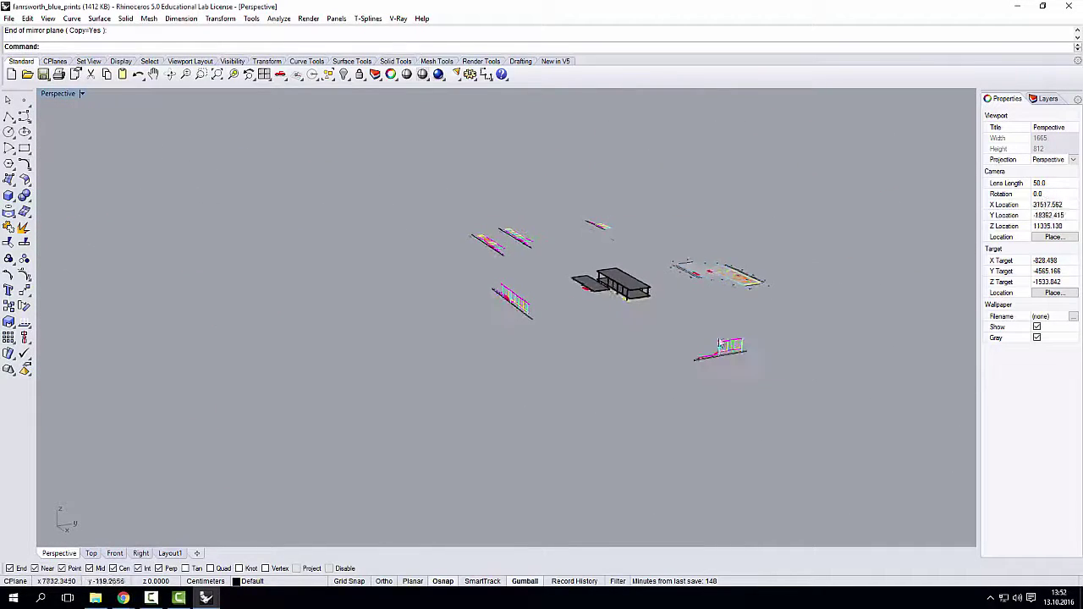
scroll(721, 344, "up", 14)
right_click_drag(776, 371, 738, 364)
scroll(460, 331, "up", 14)
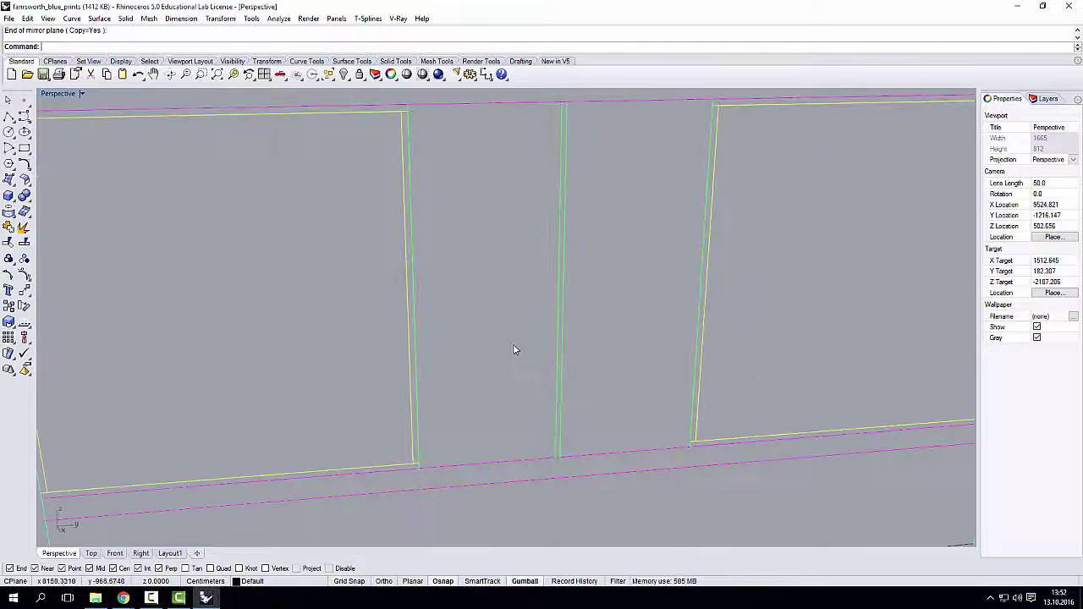
scroll(513, 349, "down", 5)
right_click_drag(514, 353, 505, 343)
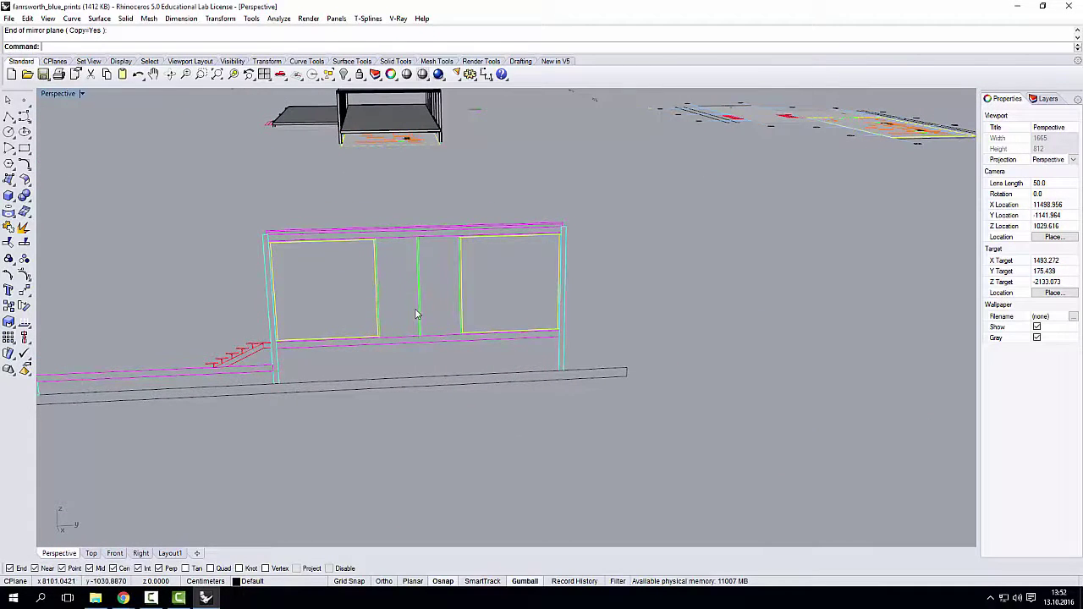
scroll(416, 315, "down", 5)
scroll(416, 313, "up", 5)
scroll(415, 309, "down", 2)
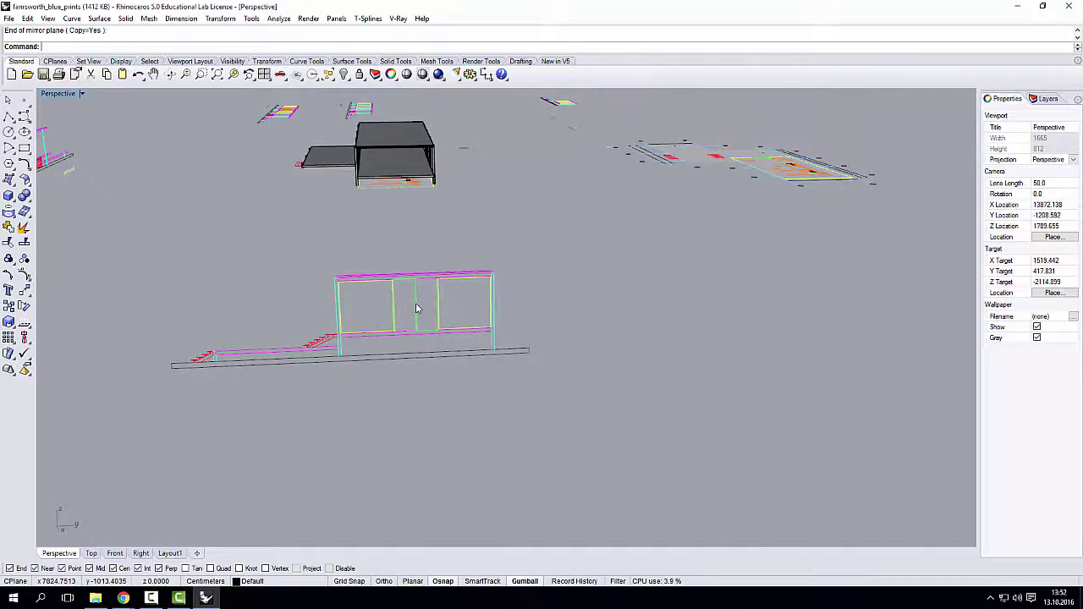
- Rotate the matching end elevation blueprint upright and turn it parallel to the house's short facade
scroll(416, 308, "up", 2)
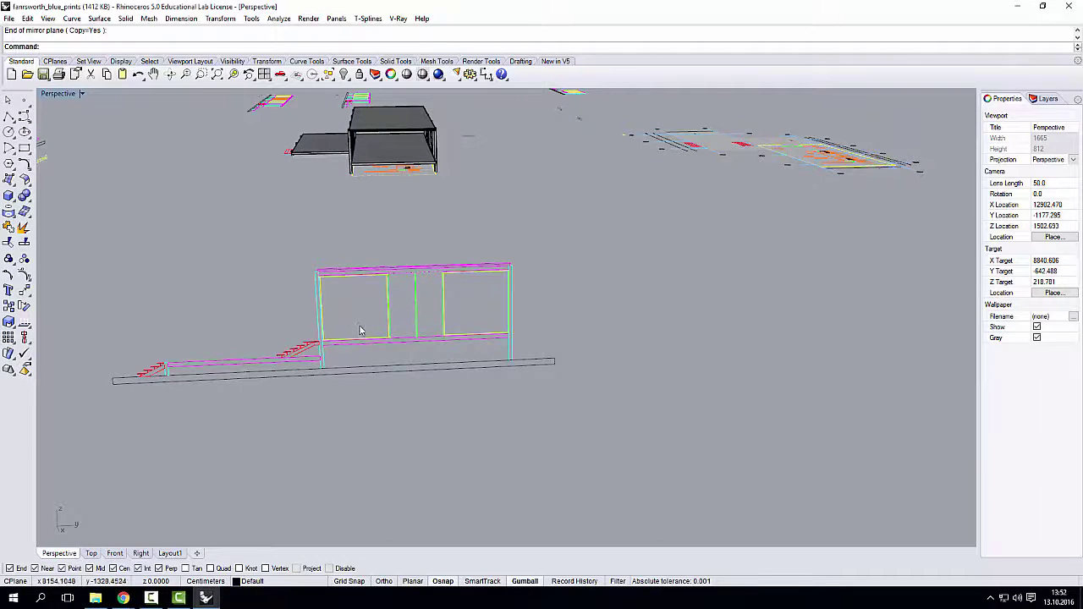
right_click_drag(360, 330, 558, 310)
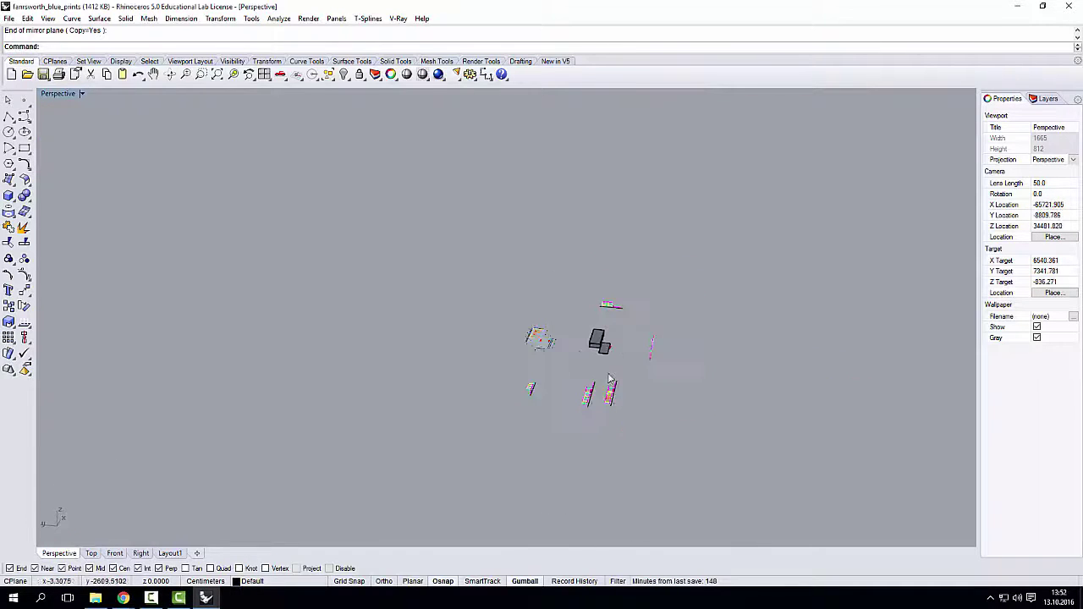
mouse_move(504, 387)
right_mouse_down()
mouse_move(206, 441)
mouse_move(399, 421)
mouse_move(318, 418)
right_mouse_up()
scroll(319, 418, "up", 5)
scroll(317, 417, "up", 5)
scroll(364, 406, "down", 6)
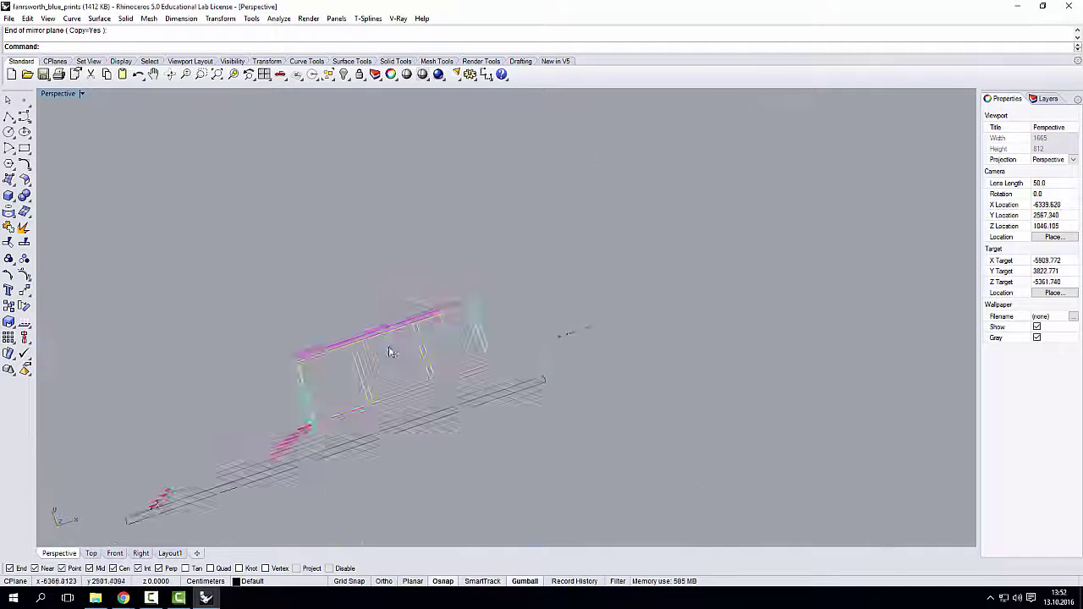
key("ctrl+a")
right_click_drag(433, 377, 553, 317)
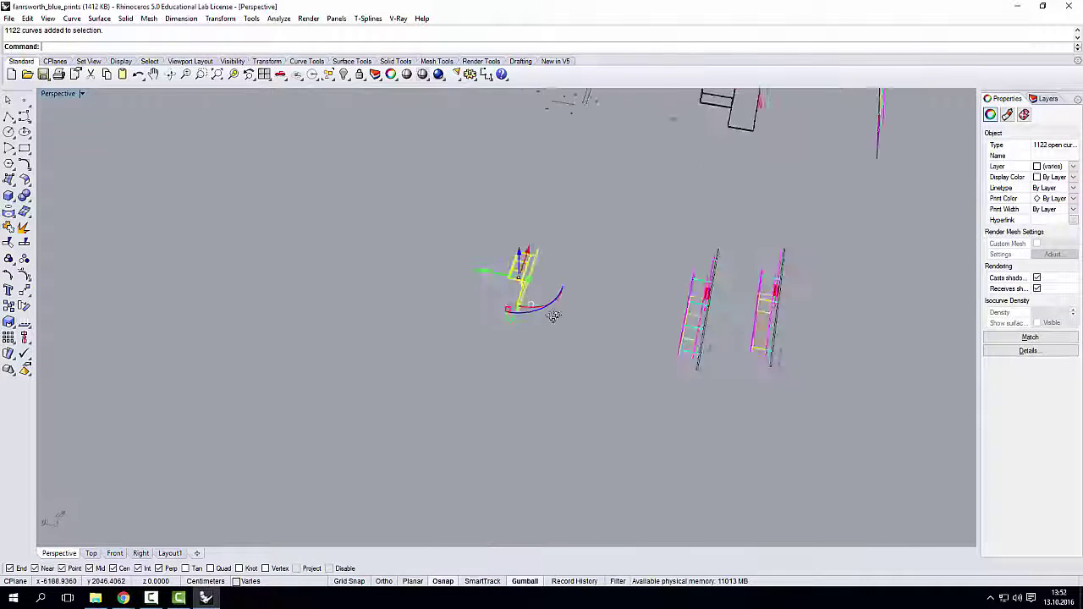
right_click_drag(507, 372, 509, 351)
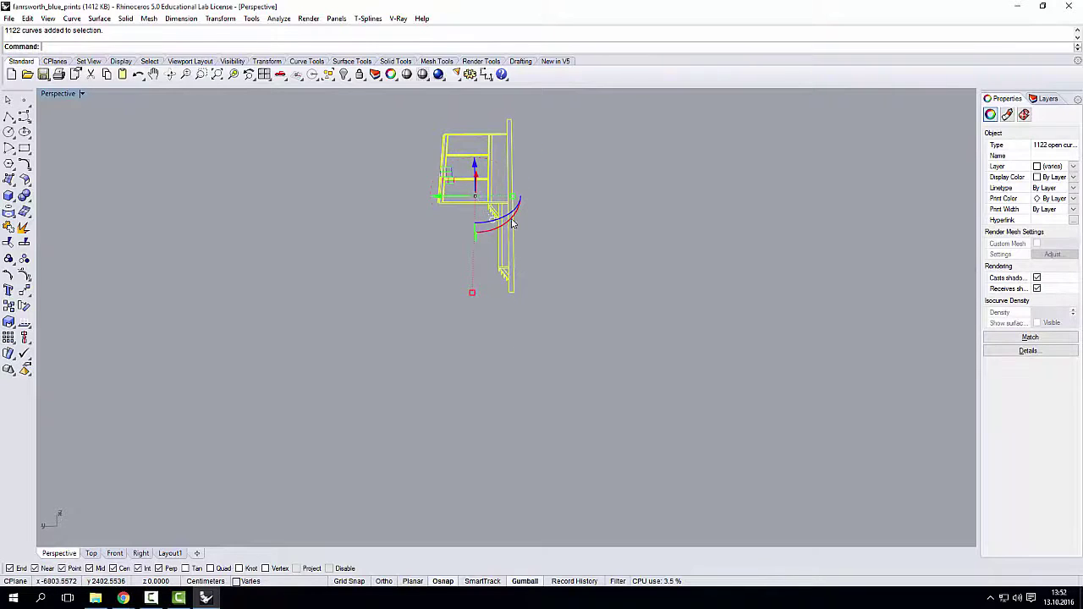
left_click_drag(489, 248, 469, 257)
scroll(495, 261, "down", 8)
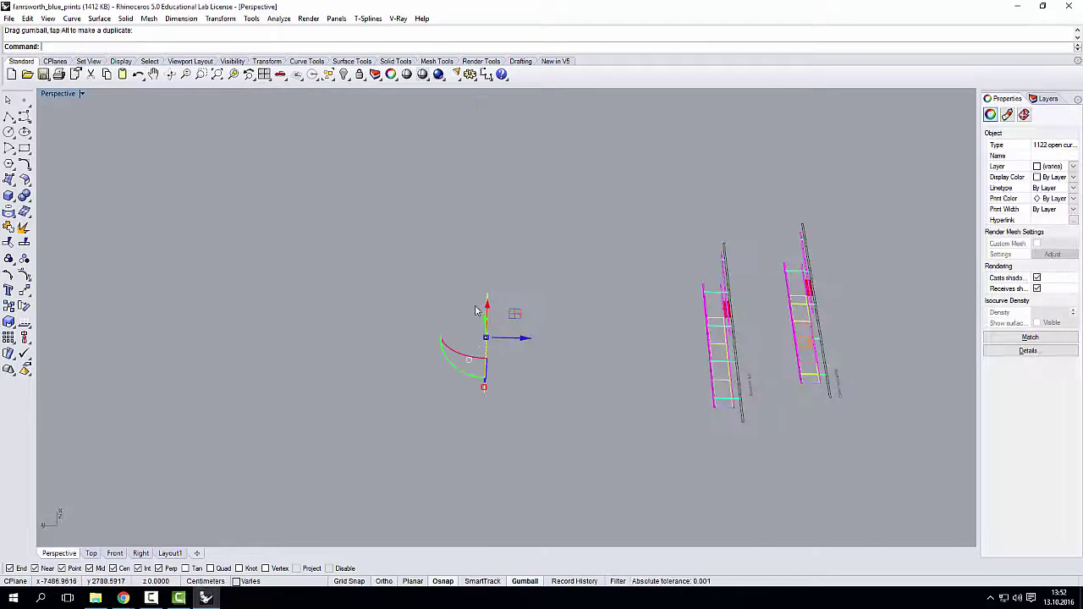
left_click_drag(463, 378, 508, 384)
left_click_drag(452, 345, 466, 336)
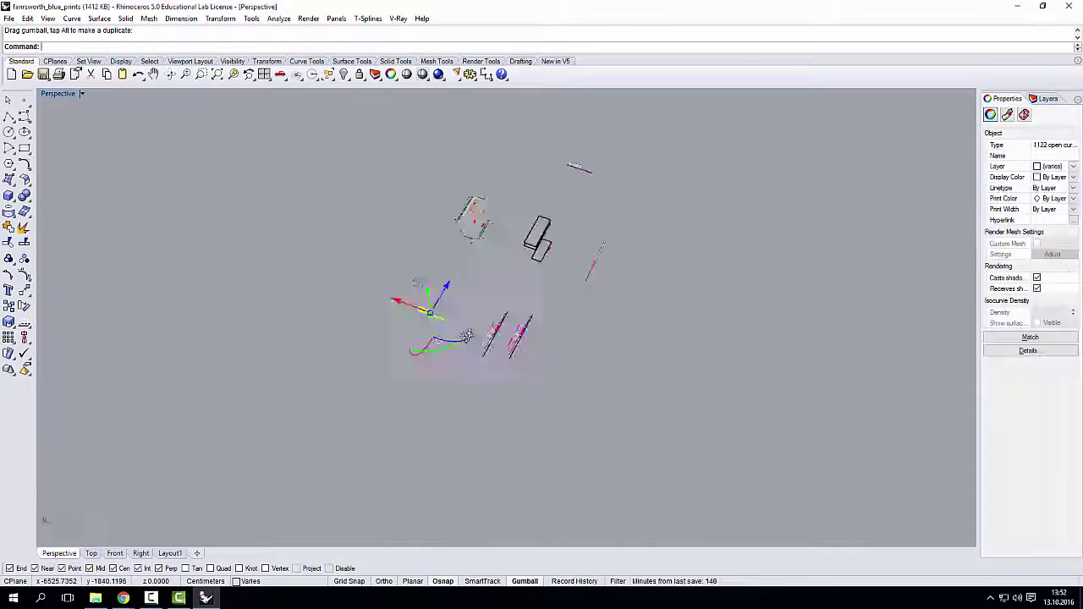
right_click_drag(597, 347, 542, 346, "shift")
scroll(447, 259, "up", 9)
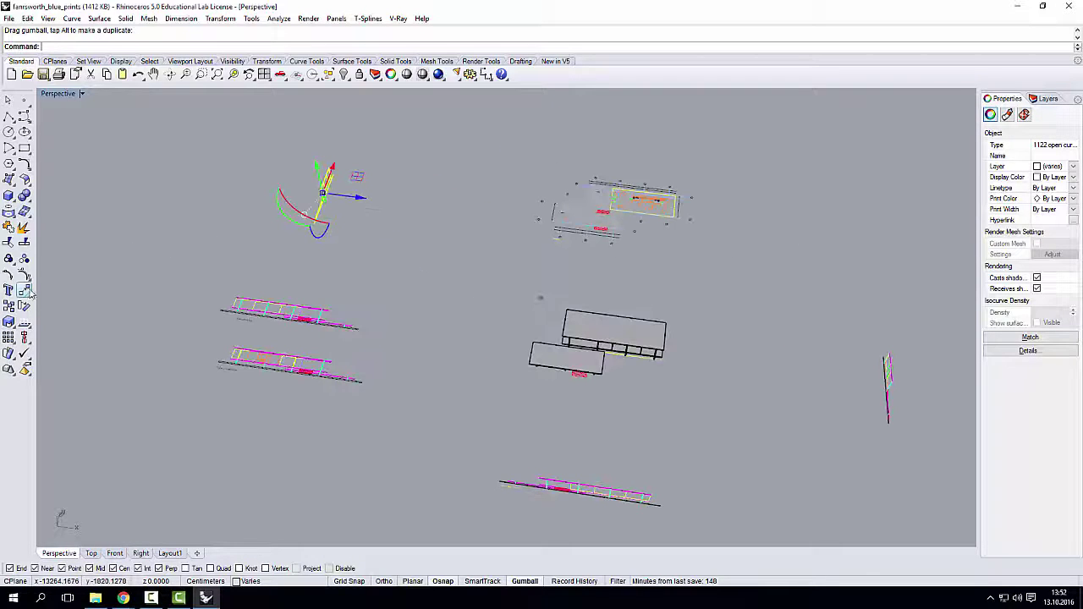
- Move the rotated end elevation by its corner onto the end corner of the upright long elevation
scroll(347, 233, "down", 3)
scroll(338, 220, "up", 5)
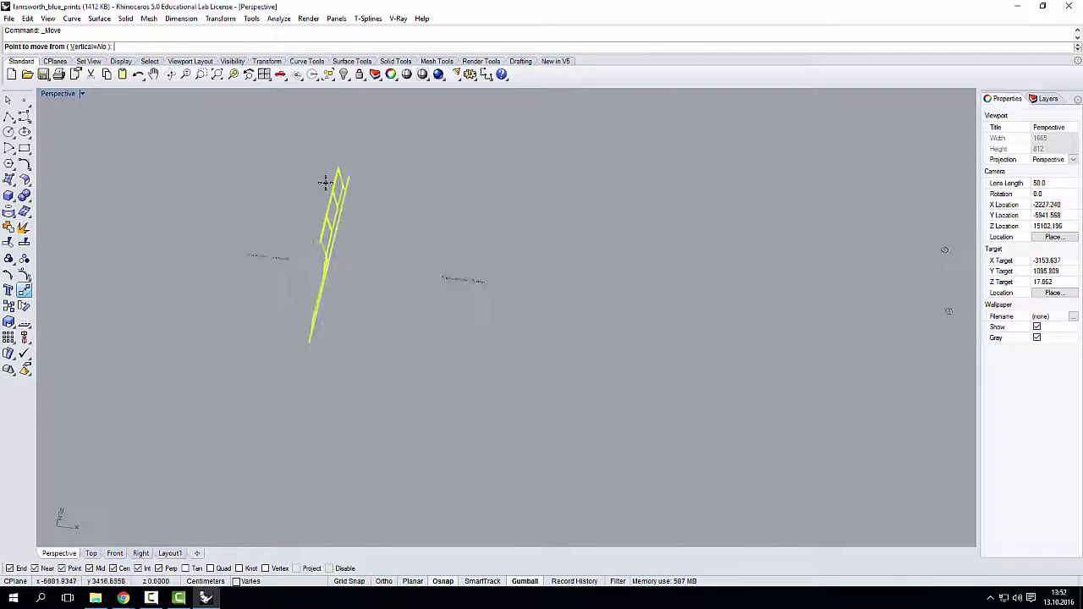
left_click(399, 168)
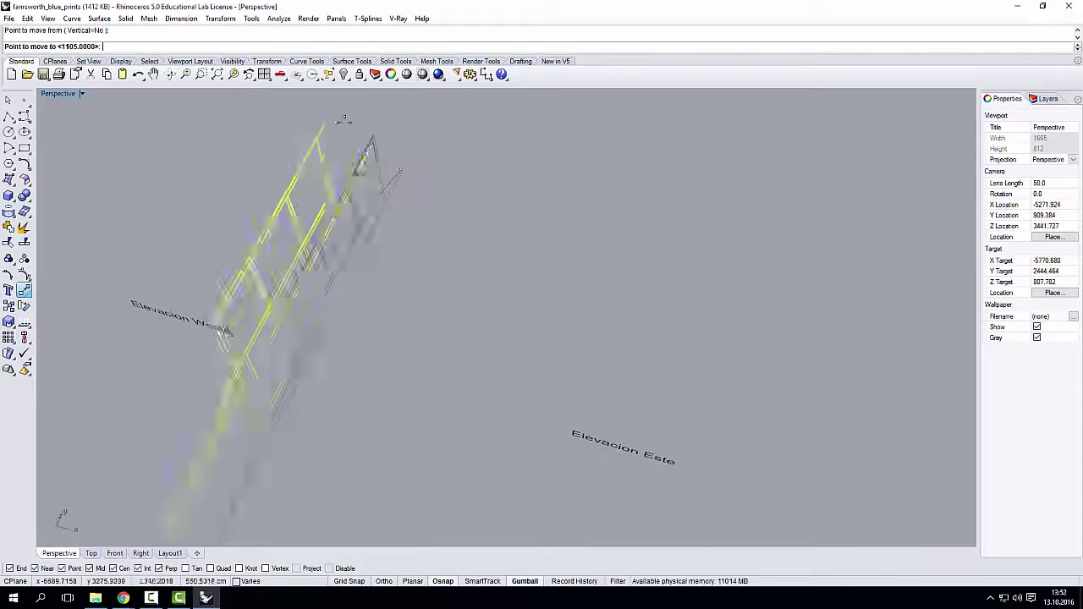
scroll(359, 150, "down", 10)
scroll(499, 283, "up", 8)
scroll(379, 369, "up", 12)
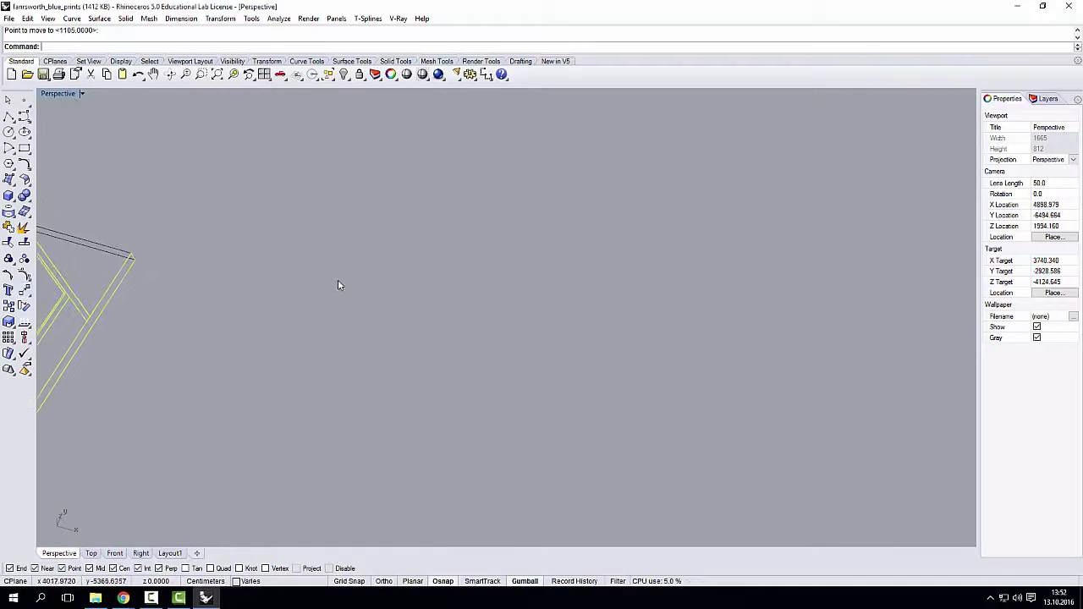
- Slide the end elevation along the Y axis until it stands in front of the house's short facade
scroll(343, 283, "down", 5)
right_click_drag(401, 322, 348, 275)
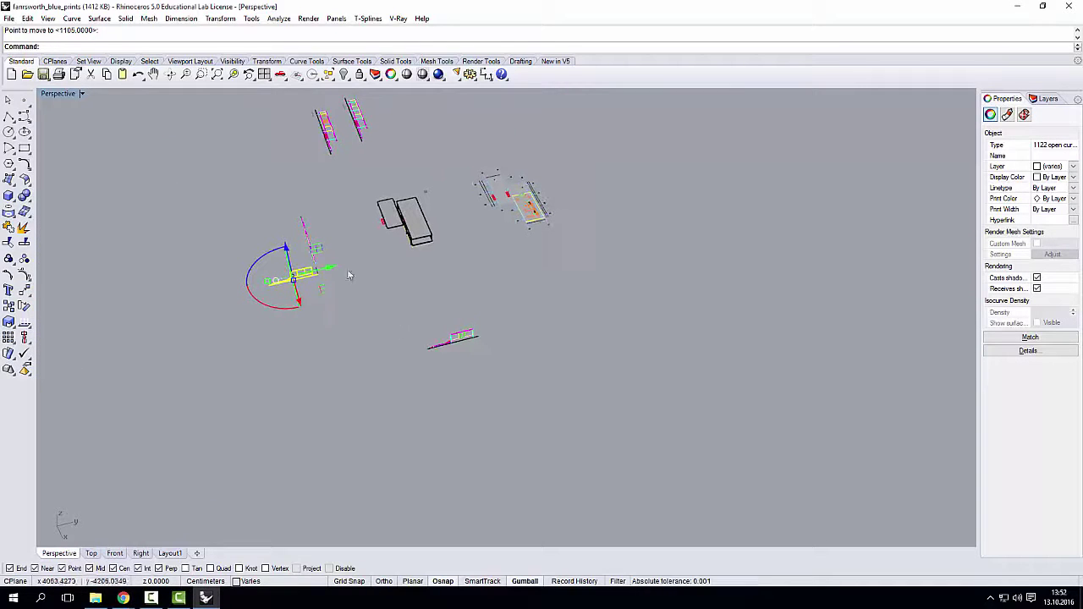
left_click_drag(417, 265, 468, 263)
scroll(434, 246, "up", 10)
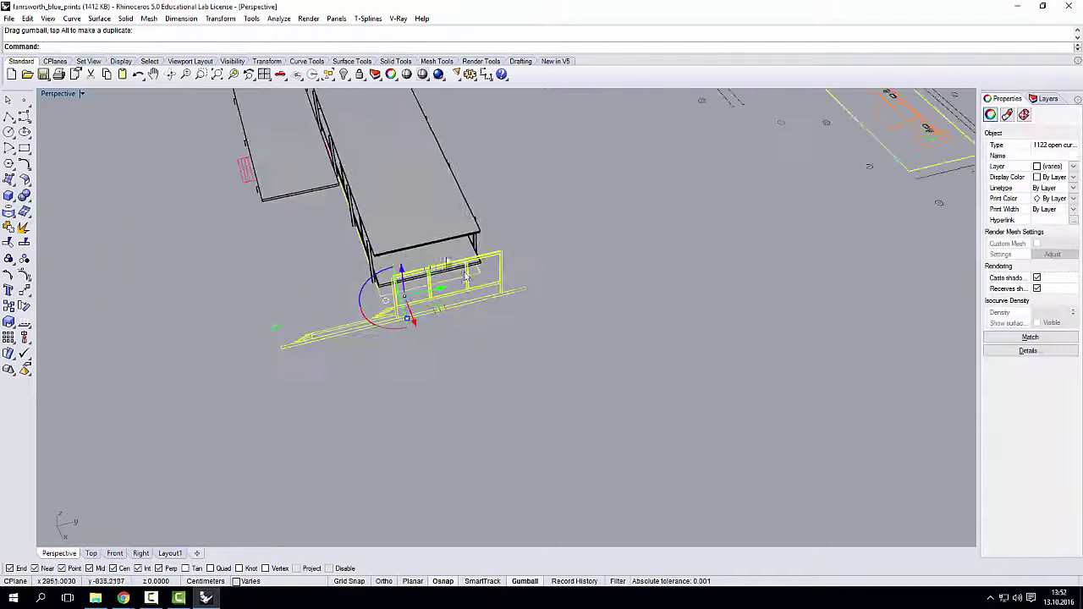
right_click_drag(452, 271, 709, 271)
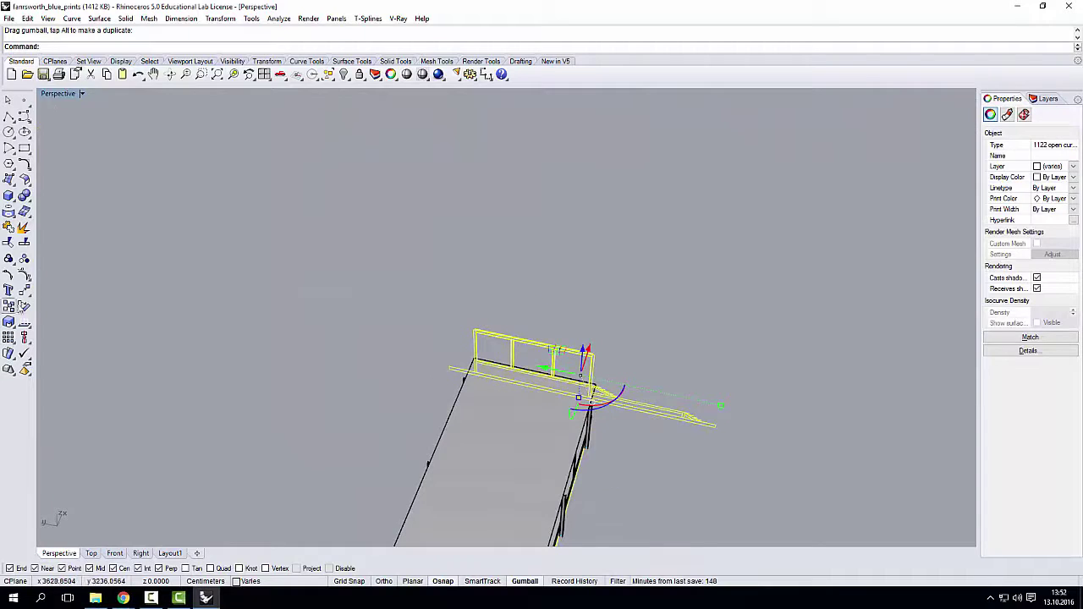
- Move the end elevation sideways with Ortho from its roofline's midpoint to line up with the middle of the roof's short edge
left_click(25, 291)
scroll(534, 341, "up", 5)
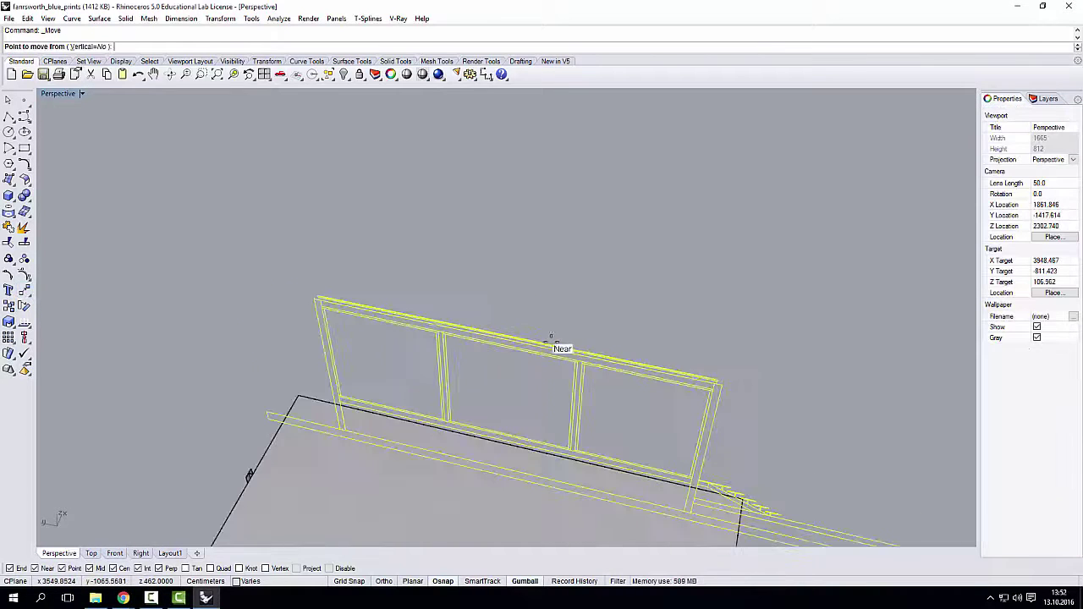
left_click(495, 333)
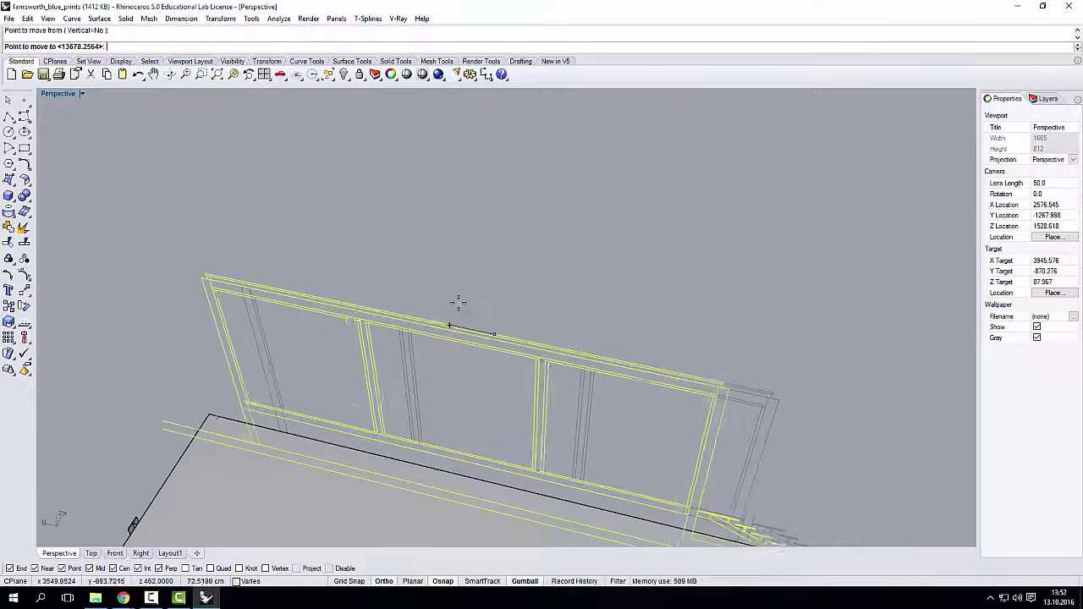
scroll(445, 289, "down", 4)
right_click_drag(445, 289, 467, 269)
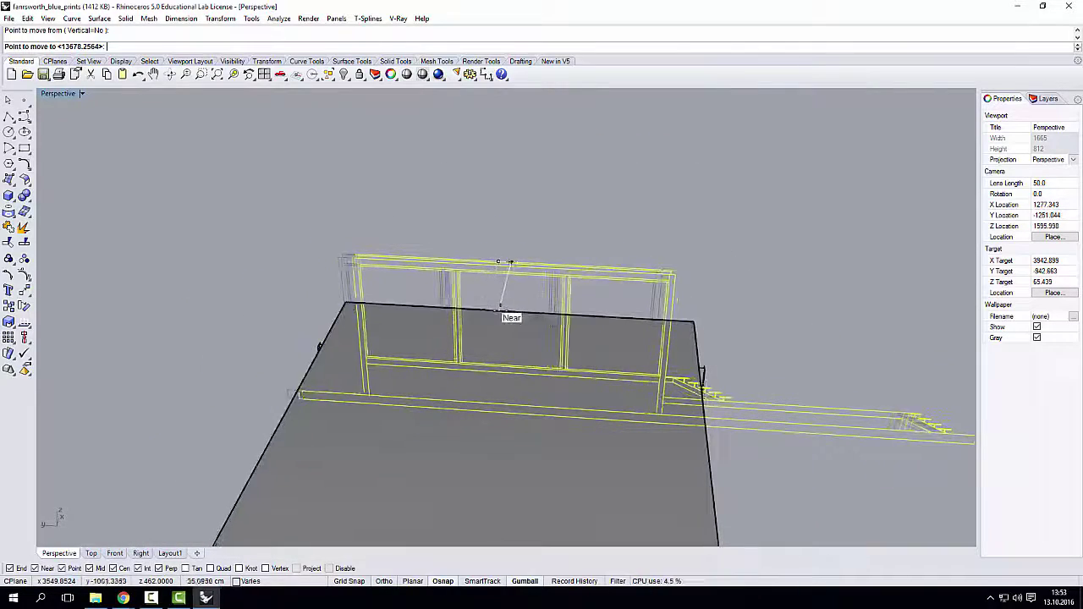
left_click(517, 312)
right_click_drag(568, 314, 309, 282)
right_click_drag(421, 303, 423, 373)
scroll(426, 375, "up", 3)
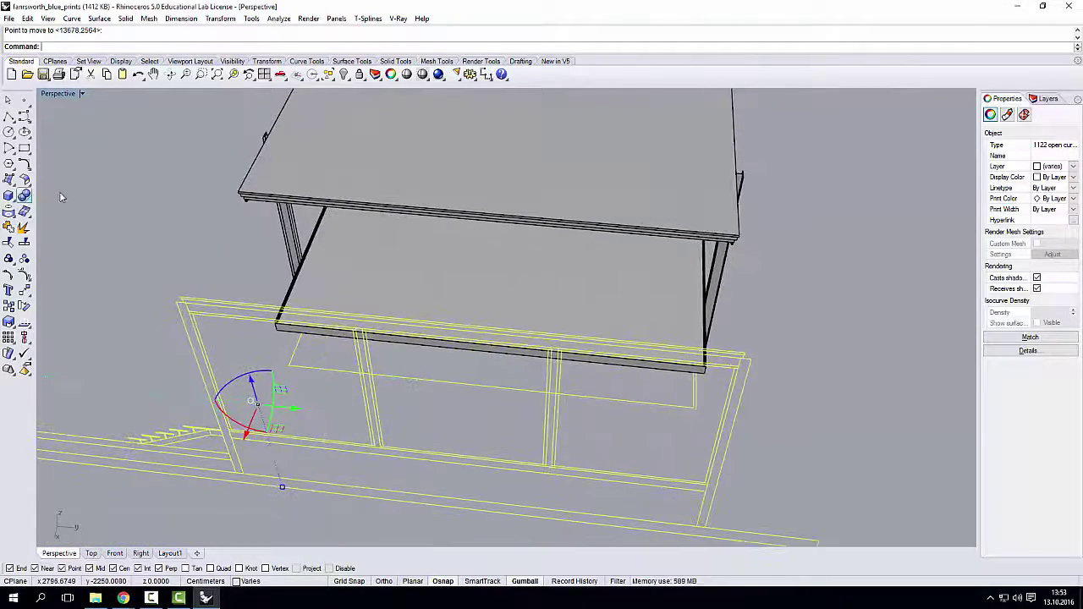
- Align the gumball to World, copy a long-facade mullion beyond the slab's short end and rotate the copy to face that side
right_click_drag(279, 271, 262, 298)
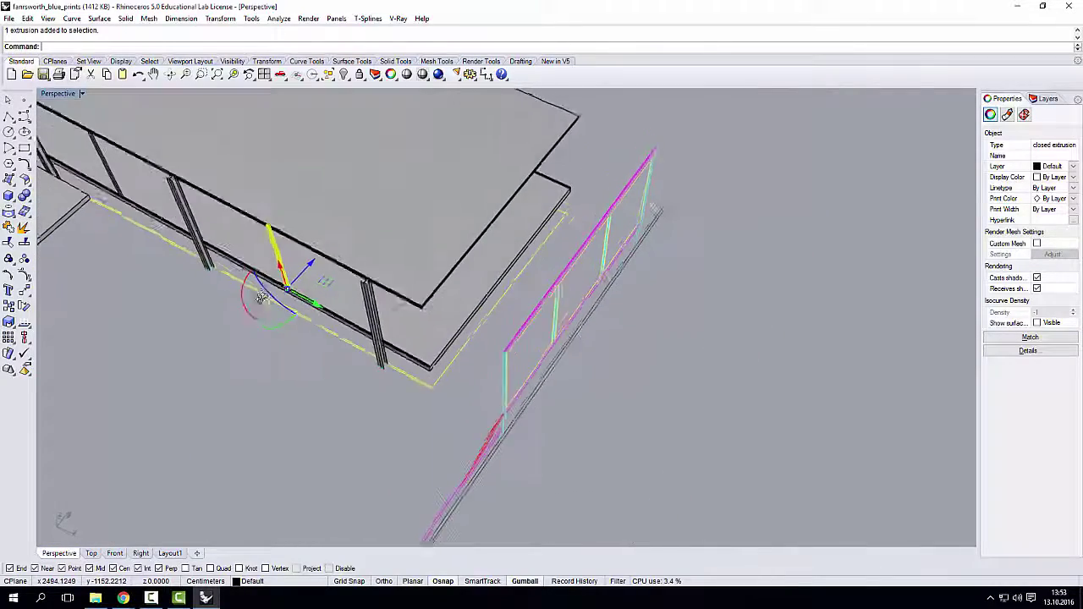
scroll(265, 301, "up", 3)
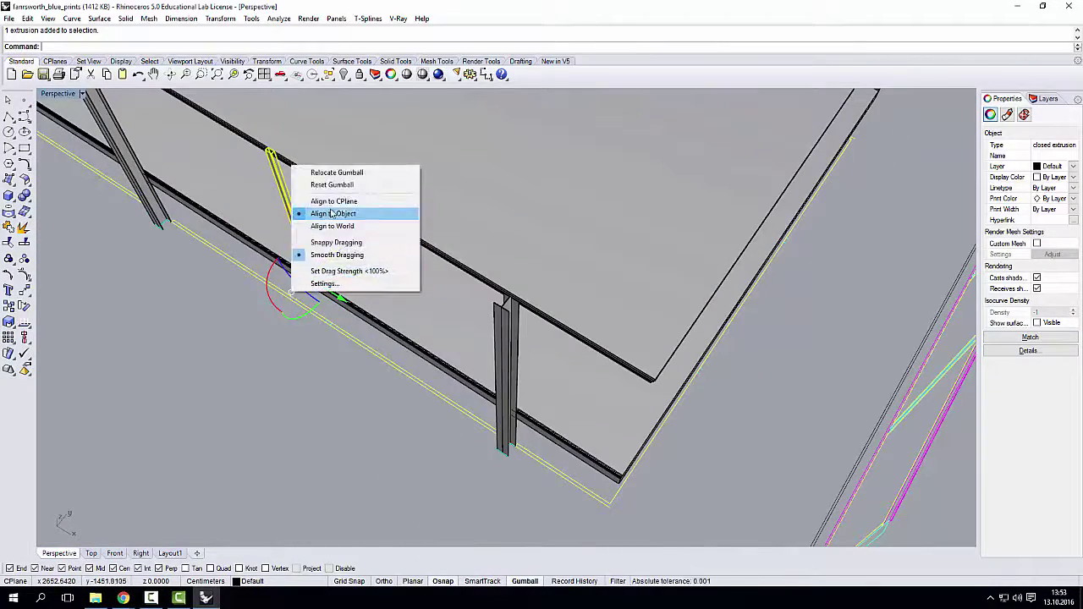
left_click(339, 231)
scroll(324, 244, "down", 5)
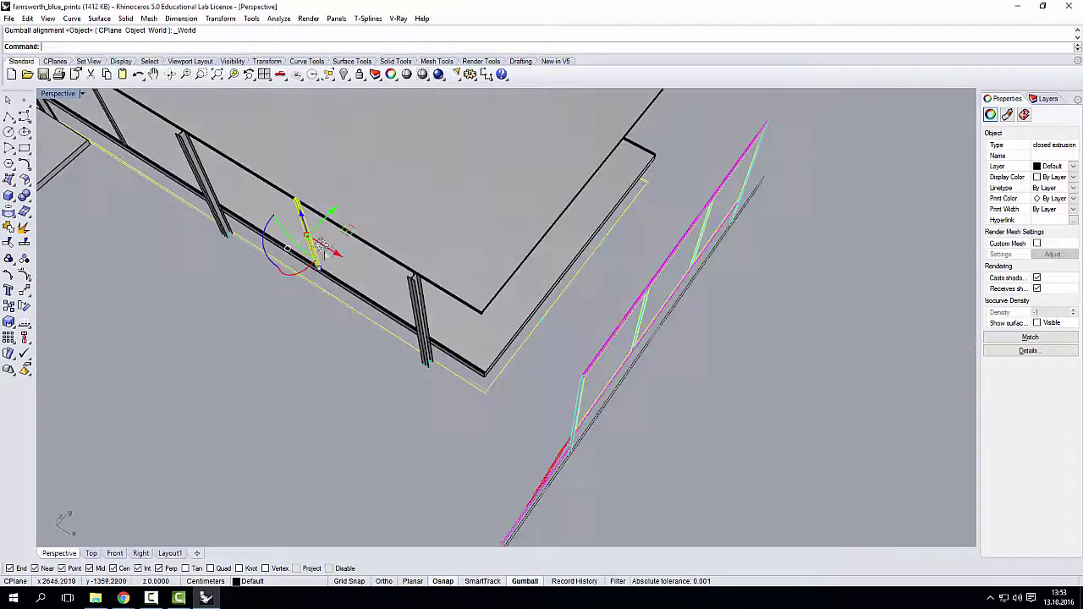
right_click_drag(324, 245, 333, 259)
left_click_drag(502, 314, 576, 341)
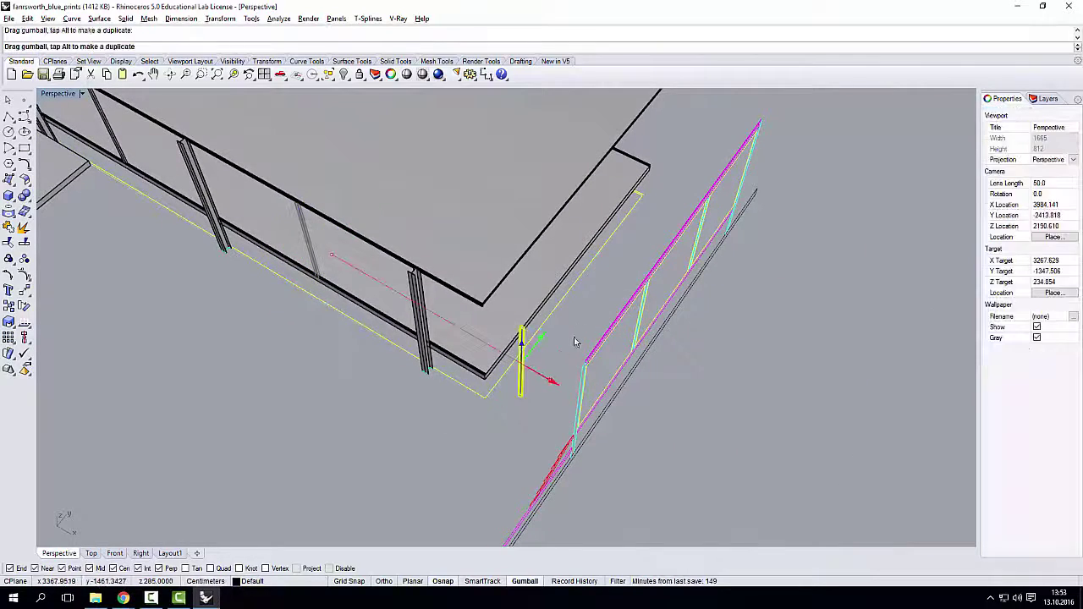
scroll(515, 389, "up", 2)
right_click_drag(499, 393, 466, 378)
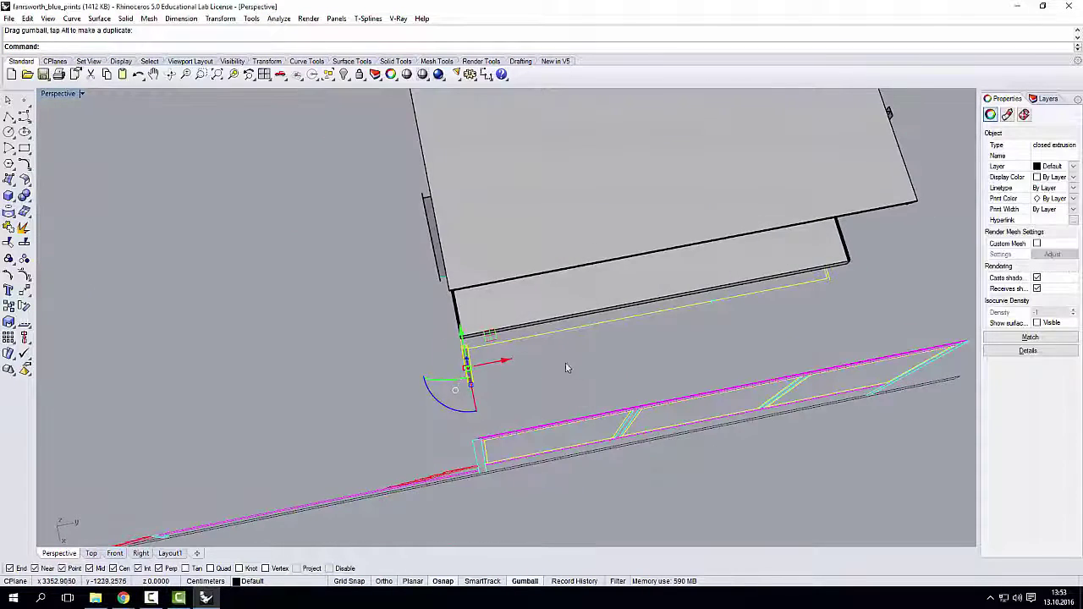
right_click_drag(567, 367, 122, 293)
- Move the copied mullion by its base onto its marked position on the floor plan's short side
left_click(23, 292)
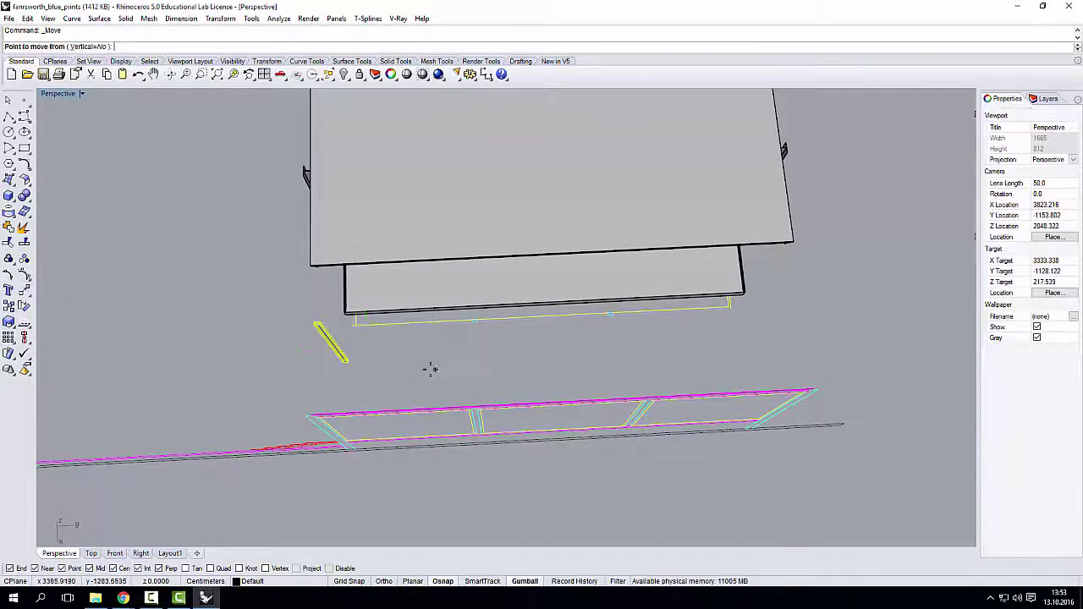
scroll(317, 367, "up", 5)
scroll(561, 319, "up", 4)
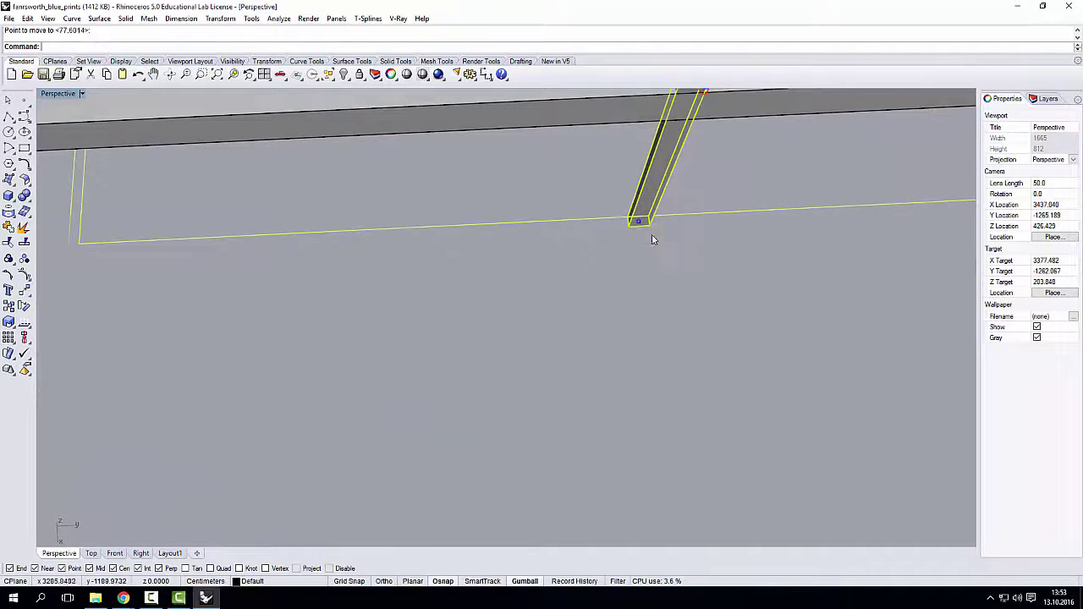
scroll(651, 236, "up", 4)
- Raise the short-facade mullion vertically, with Vertical set to Yes, from its base to the top of the floor slab
scroll(529, 312, "down", 3)
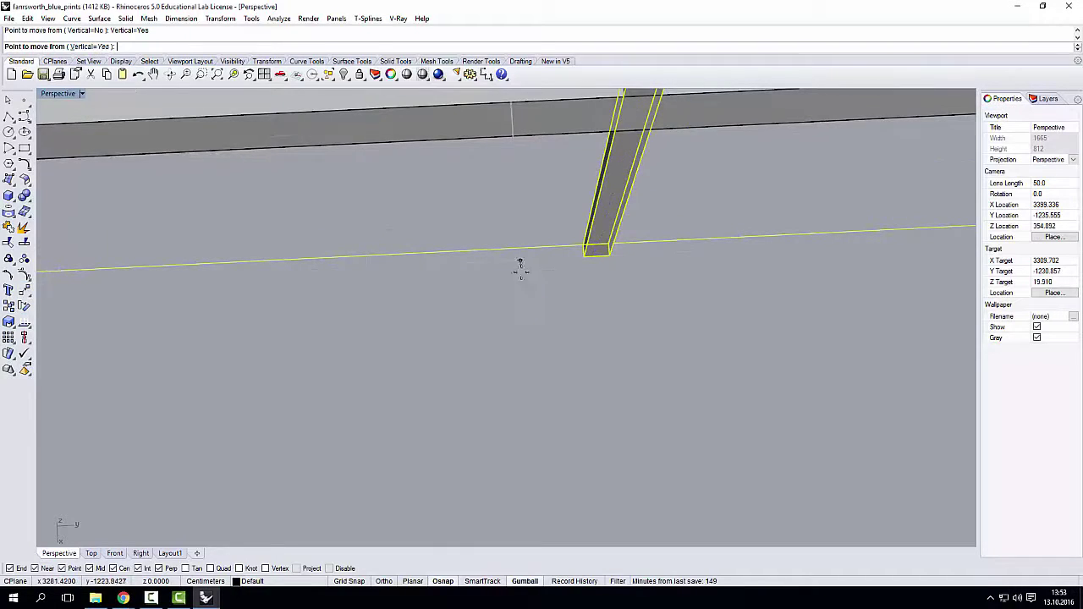
right_click_drag(521, 269, 441, 309)
left_click(506, 292)
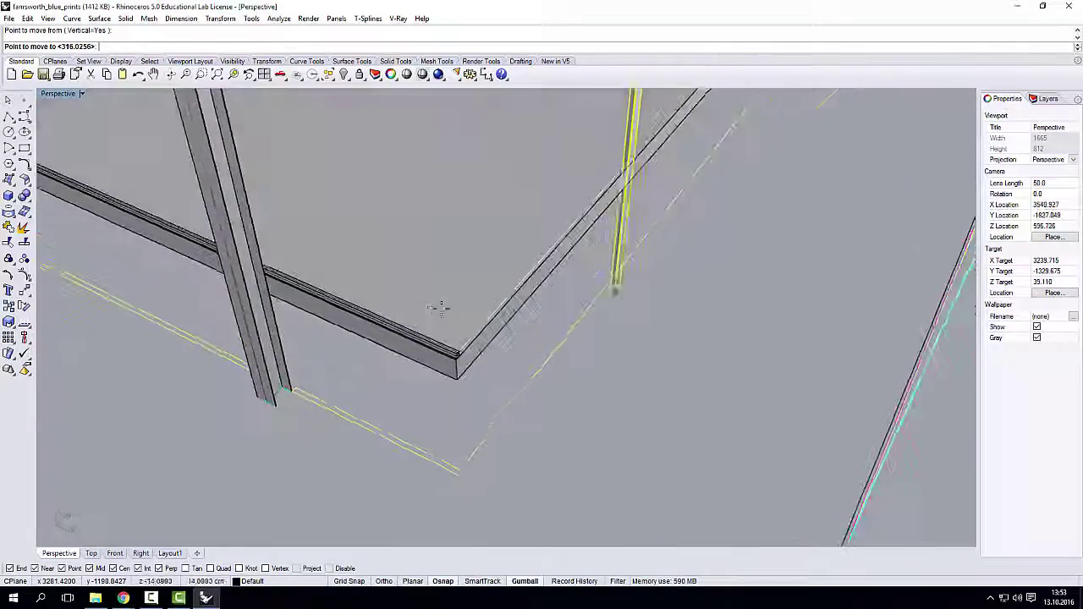
scroll(495, 331, "up", 3)
left_click(510, 346)
scroll(568, 350, "down", 12)
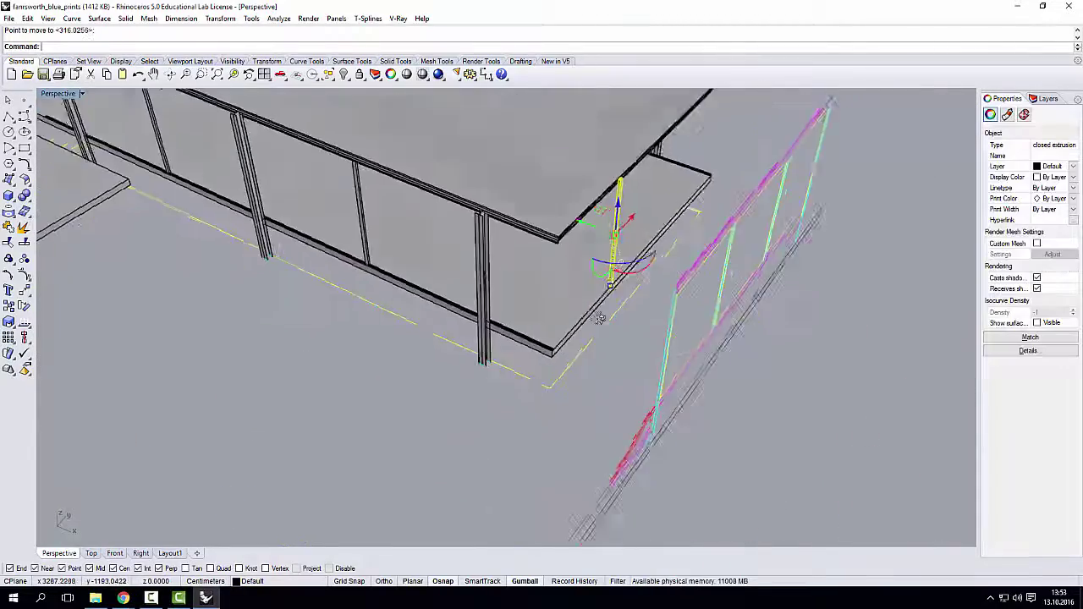
- Mirror the short-facade mullion, keeping a copy, across the house's lengthwise midline from the roof's short edge midpoint
key("Escape")
right_click_drag(600, 319, 212, 322)
scroll(523, 368, "up", 6)
left_click(471, 356)
scroll(470, 356, "down", 6)
key("Return")
left_click(521, 241)
left_click(213, 321)
scroll(444, 292, "down", 1)
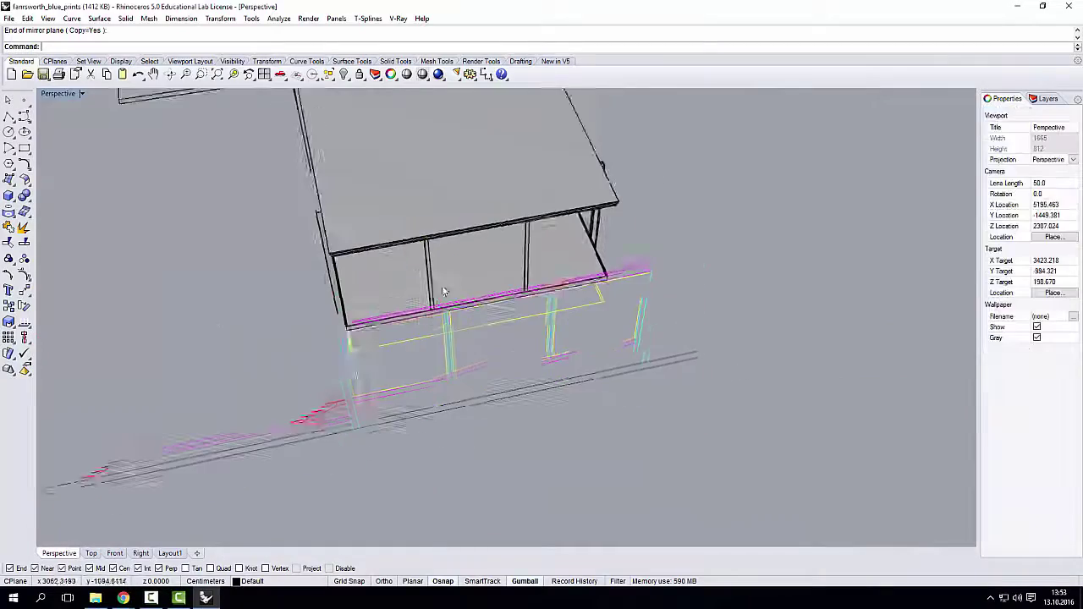
- Copy the long facade's floor rail and rotate the copy to run parallel to the slab's short edge
right_click_drag(445, 291, 455, 336)
scroll(442, 403, "up", 13)
left_click(496, 337)
scroll(496, 337, "down", 3)
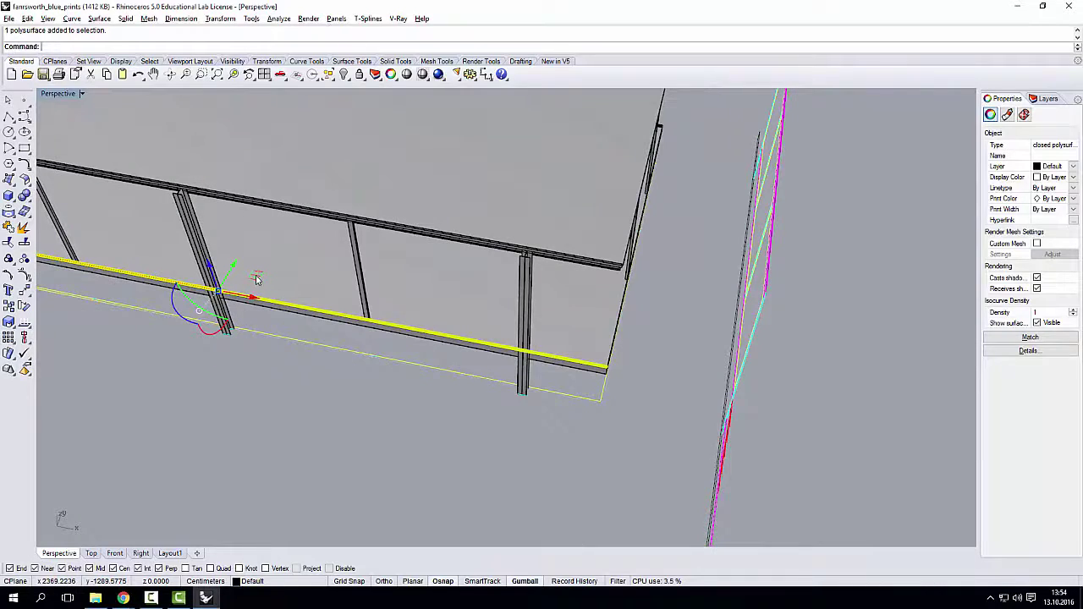
left_click_drag(254, 275, 468, 427)
right_click_drag(468, 426, 110, 339)
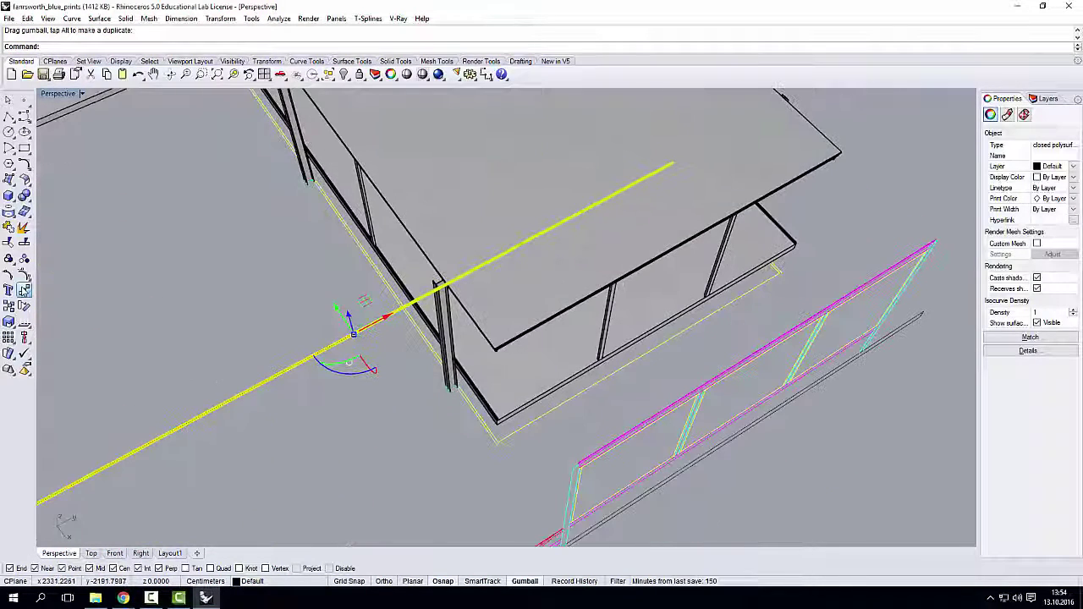
- Move the rotated rail to the middle of the short facade's mullion line and scale it lengthwise to fit within the slab's width
left_click(25, 290)
right_click_drag(362, 368, 669, 288)
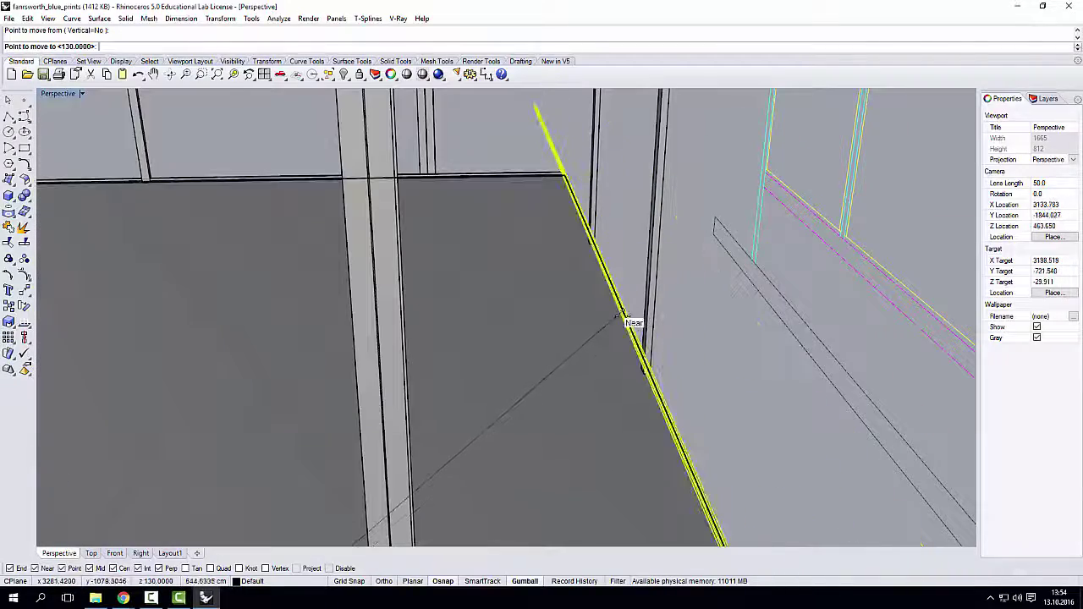
right_click_drag(627, 324, 775, 241)
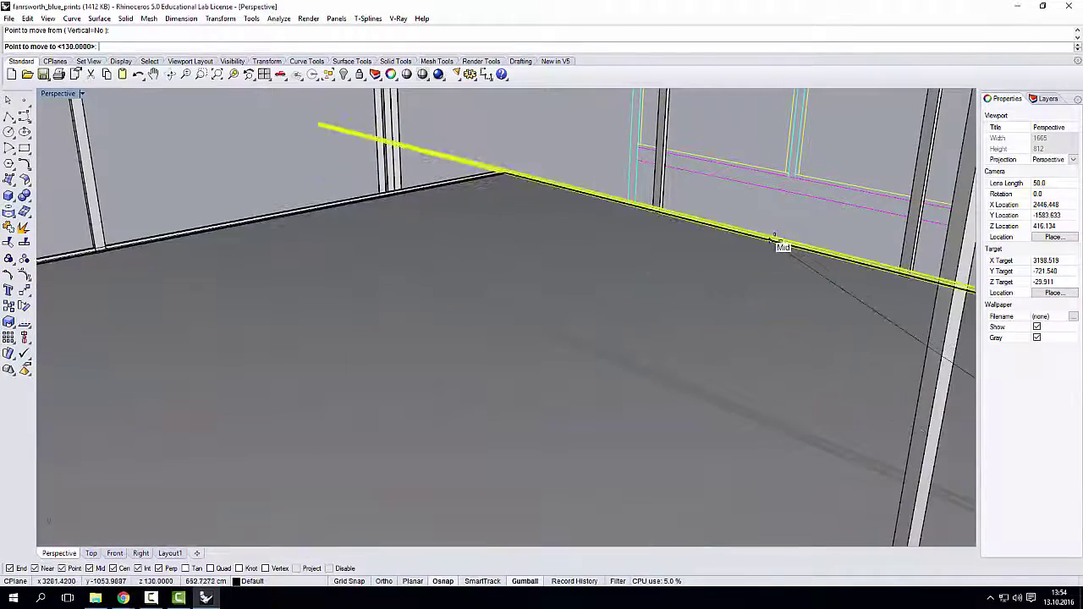
left_click(770, 242)
right_click_drag(778, 290, 602, 309)
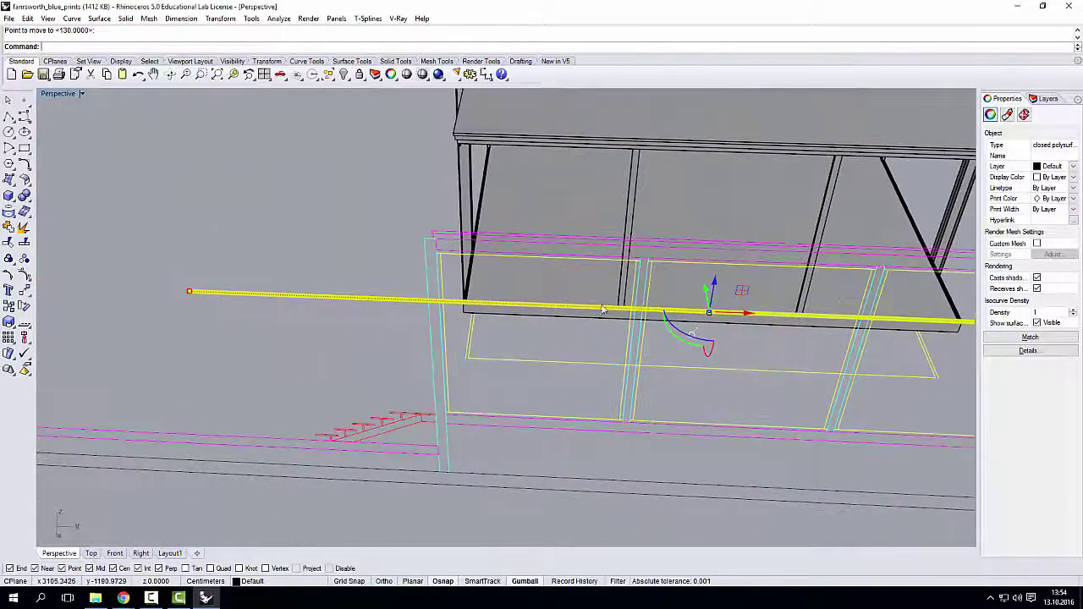
left_click_drag(190, 294, 467, 333)
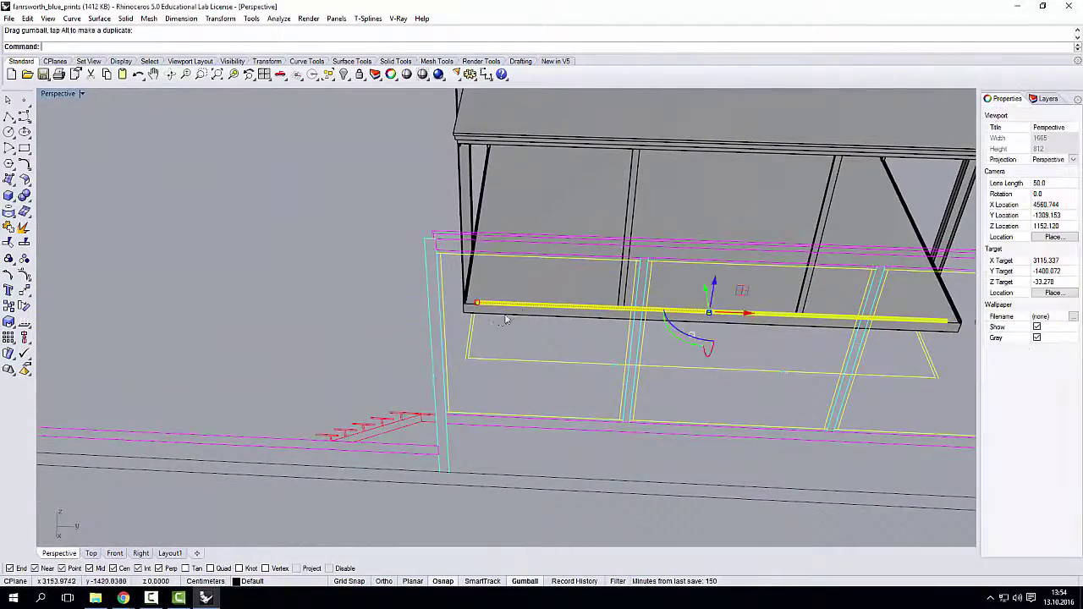
- Stretch the short facade's floor rail lengthwise so its ends come close to the long facades' floor rails
scroll(506, 320, "up", 8)
right_click_drag(416, 310, 597, 314)
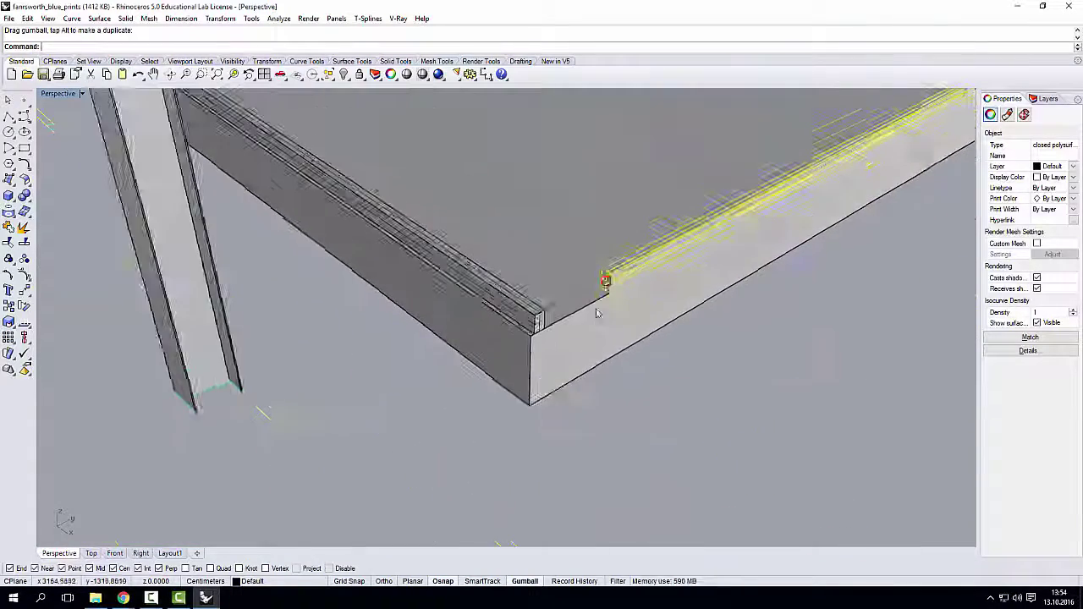
scroll(596, 310, "up", 6)
scroll(623, 255, "down", 6)
right_click_drag(625, 259, 534, 285)
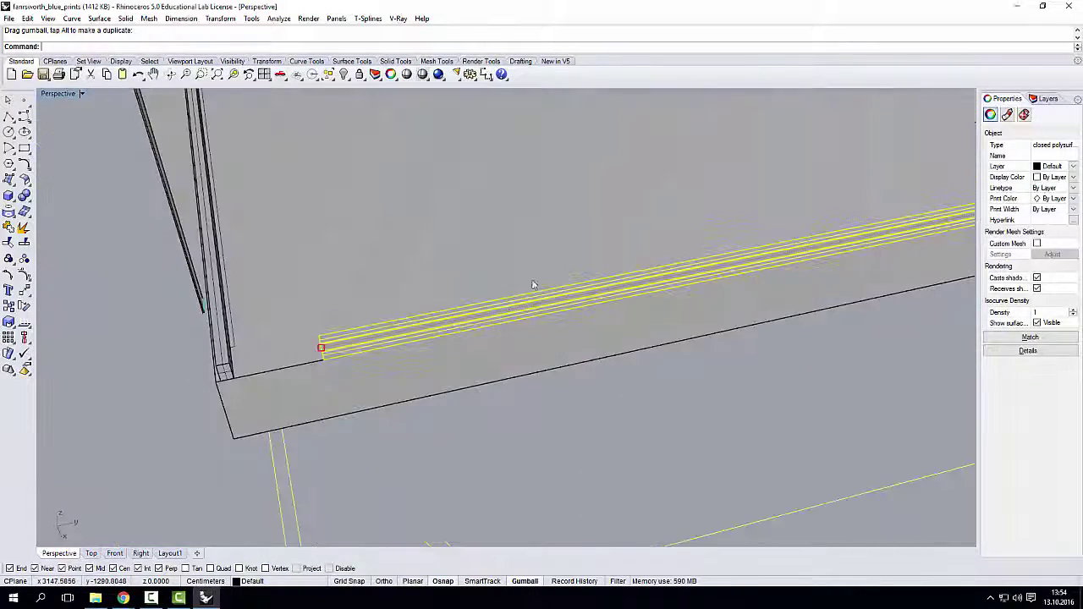
scroll(534, 285, "down", 1)
scroll(324, 353, "up", 9)
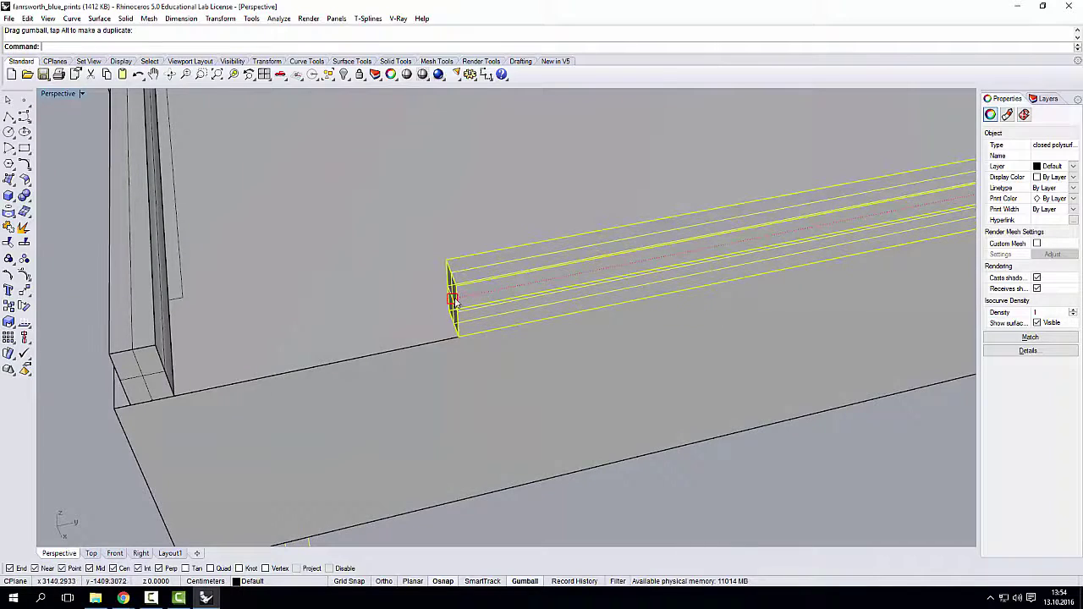
left_click_drag(256, 329, 176, 348)
right_click_drag(174, 349, 215, 339, "shift")
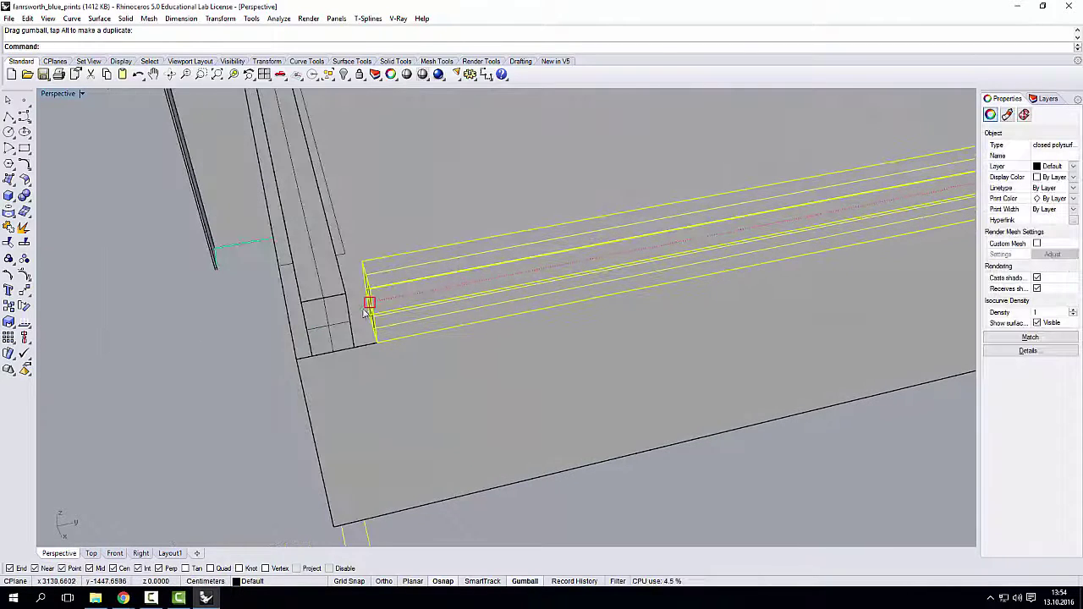
- Fine-tune the short-facade rail's length by scaling its end up to the long facade's rail at the slab corner
left_click_drag(369, 304, 353, 309)
scroll(353, 312, "up", 5)
scroll(351, 314, "down", 8)
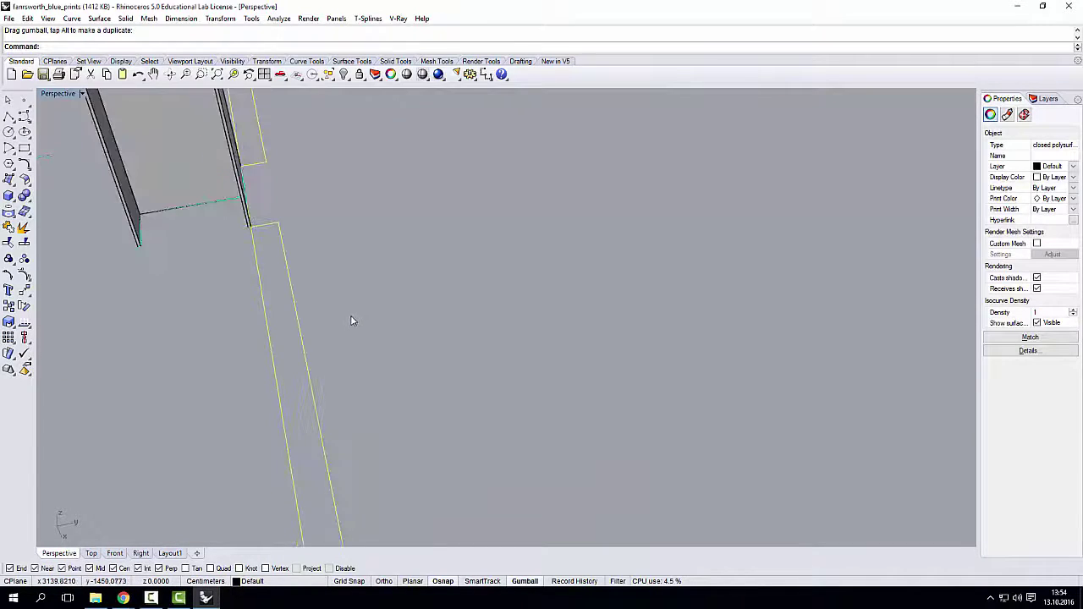
scroll(354, 318, "up", 9)
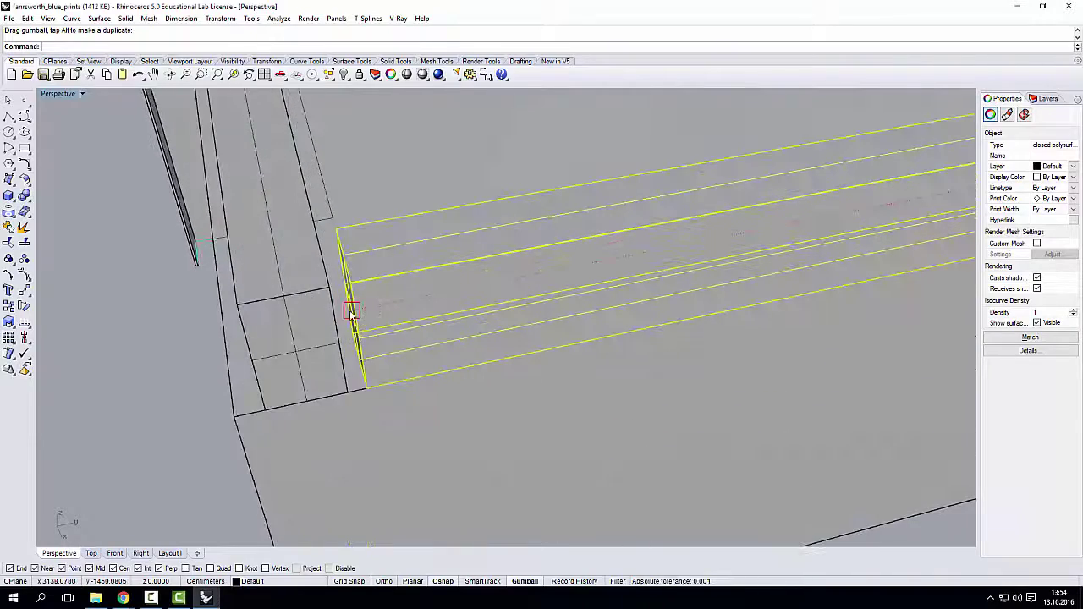
left_click_drag(353, 313, 333, 316)
scroll(292, 343, "down", 10)
right_click_drag(327, 344, 382, 322)
key("Escape")
scroll(475, 315, "up", 2)
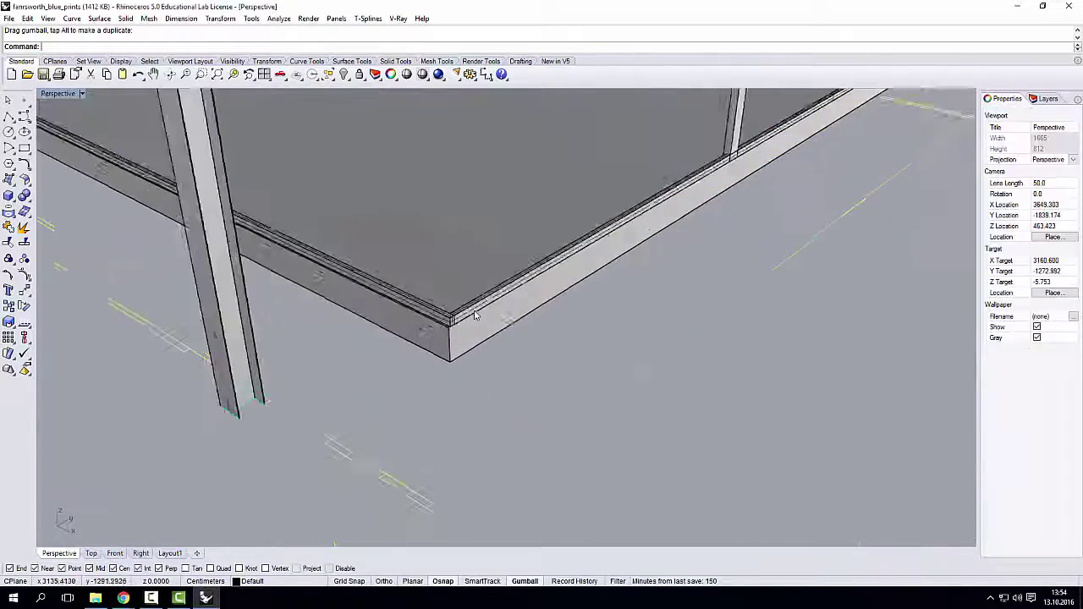
scroll(475, 315, "up", 5)
scroll(433, 330, "down", 10)
- Copy the short facade's floor rail straight up 300 cm to the underside of the roof, with Vertical set to Yes
right_click_drag(433, 355, 449, 383)
scroll(465, 379, "down", 2)
scroll(465, 371, "up", 6)
left_click(429, 396)
scroll(431, 397, "down", 6)
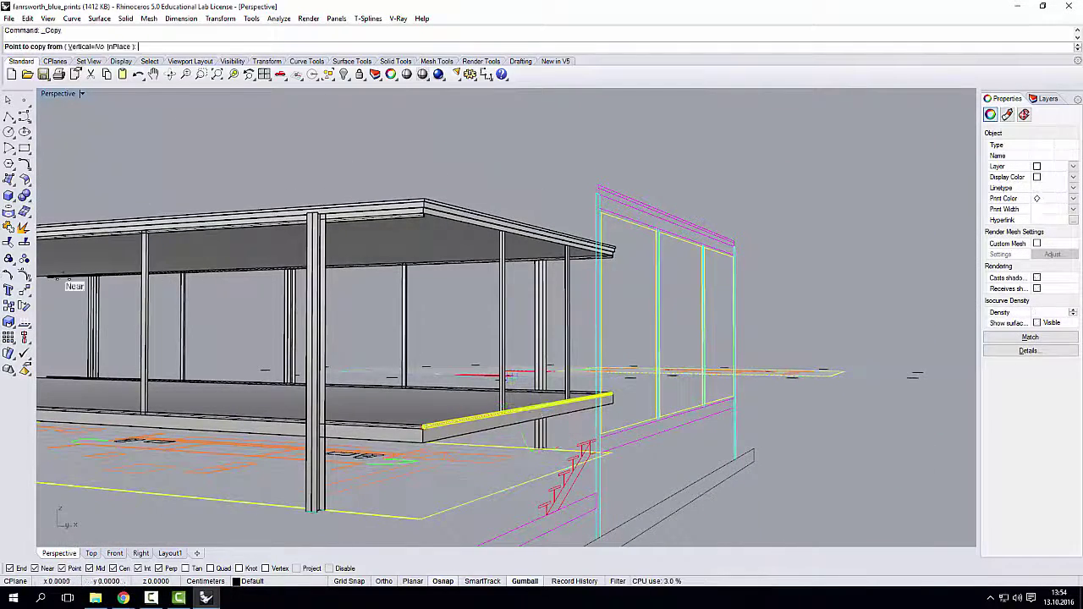
scroll(595, 386, "up", 8)
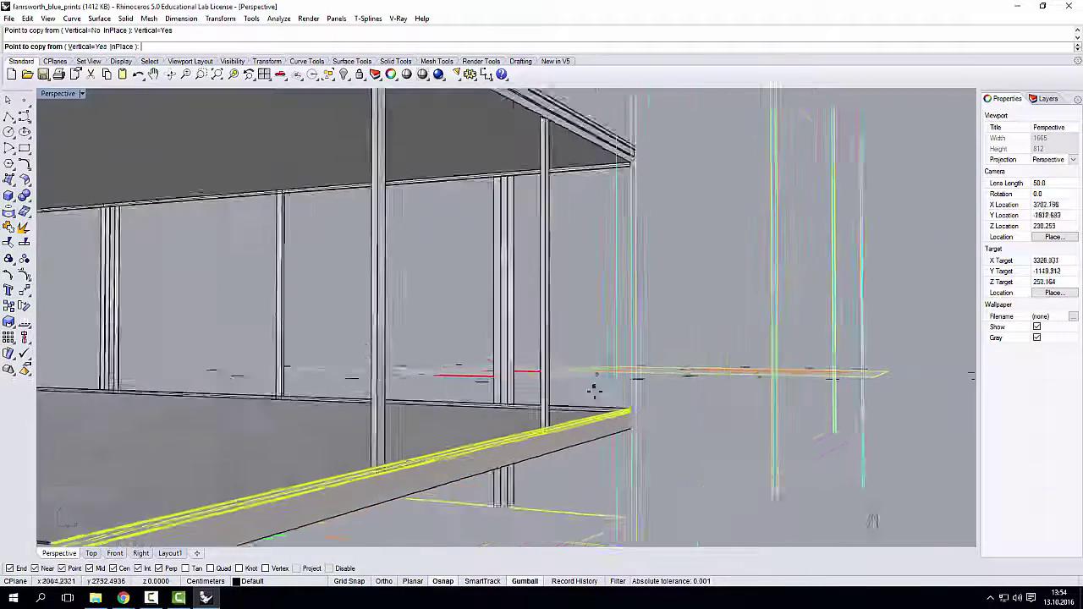
right_click_drag(630, 458, 686, 469)
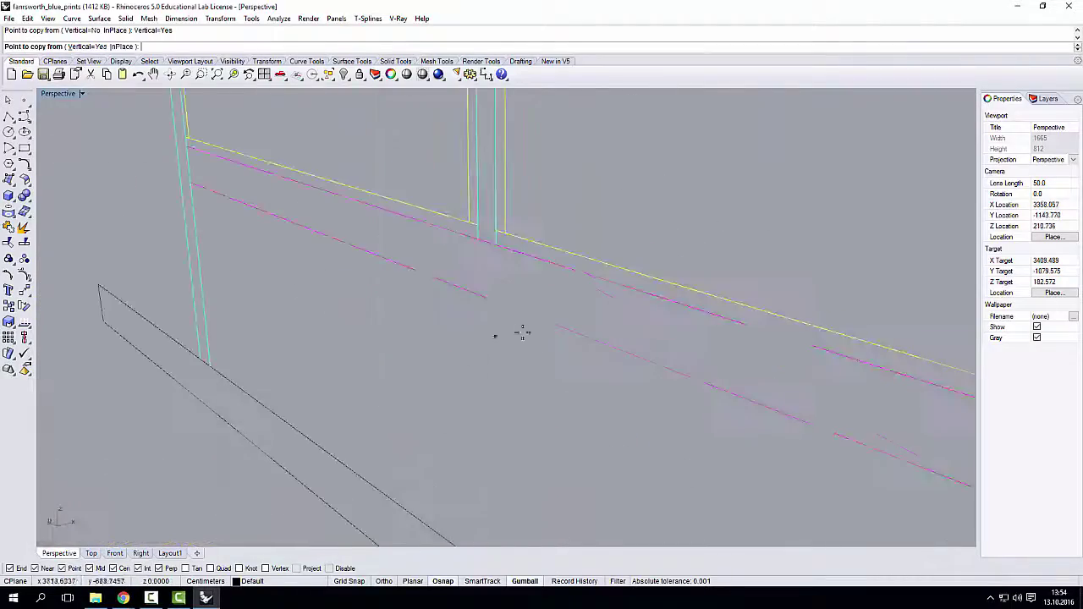
scroll(518, 334, "down", 7)
scroll(315, 386, "up", 4)
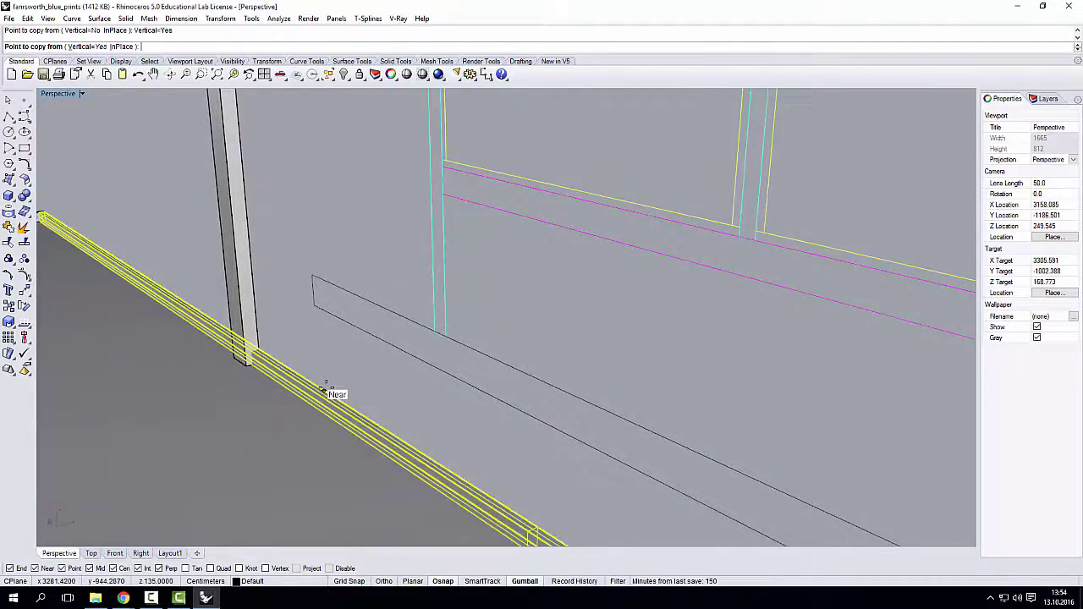
left_click(322, 390)
scroll(326, 391, "down", 8)
right_click_drag(397, 370, 288, 315)
scroll(376, 275, "down", 2)
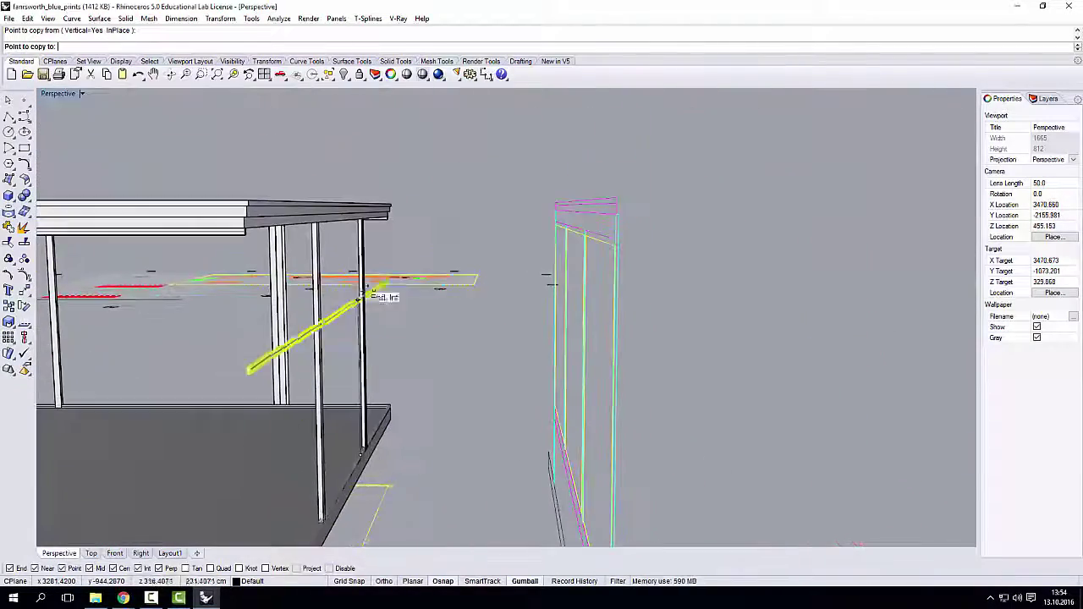
right_click_drag(362, 296, 380, 226)
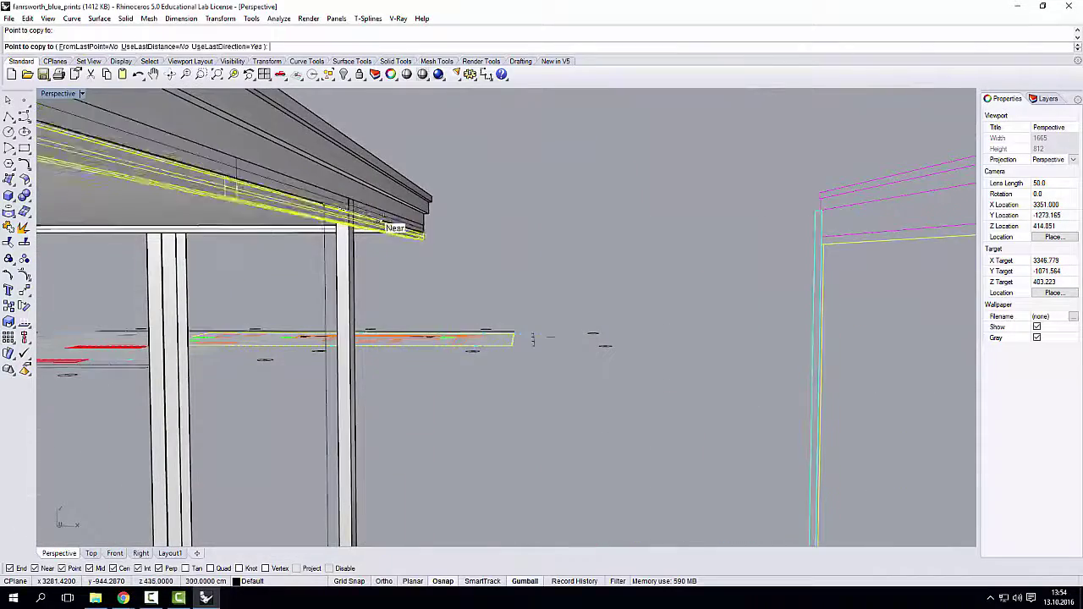
right_click(464, 233)
scroll(480, 234, "down", 8)
right_click_drag(461, 252, 439, 365)
key("Escape")
- Copy the short facade's floor and roof rails together to the opposite end of the long facade's floor rail
scroll(454, 355, "up", 4)
scroll(444, 359, "up", 4)
left_click(442, 356)
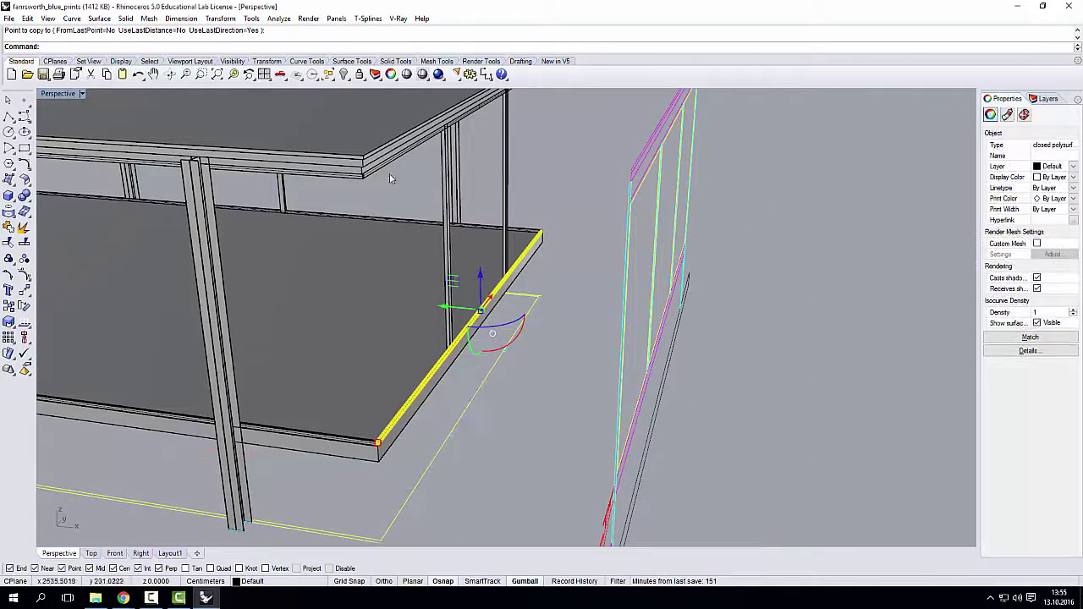
key("Return")
right_click_drag(388, 174, 95, 293)
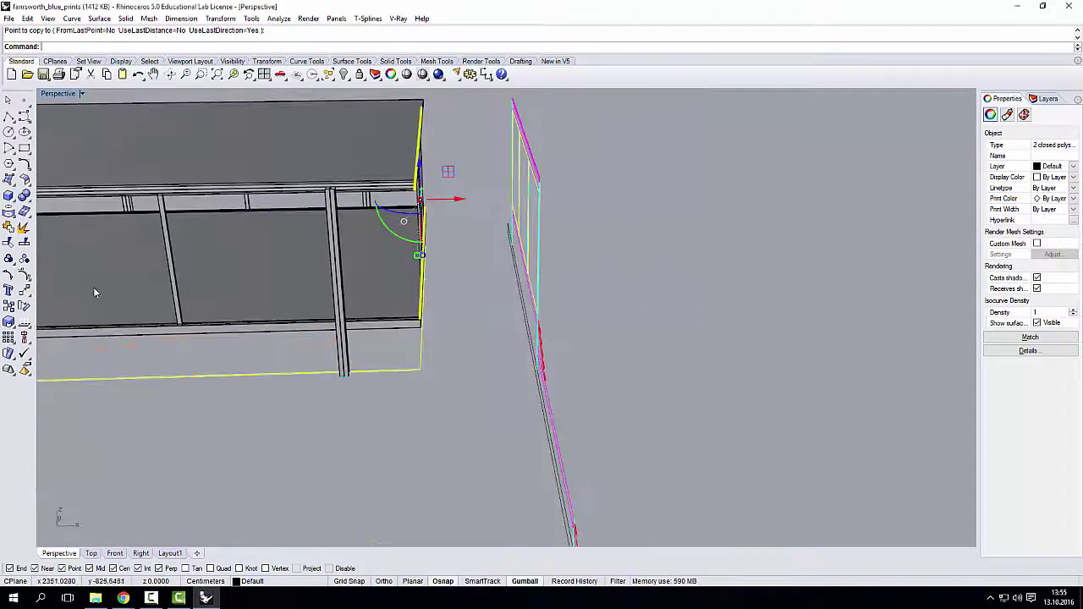
left_click(9, 308)
right_click_drag(381, 309, 562, 335)
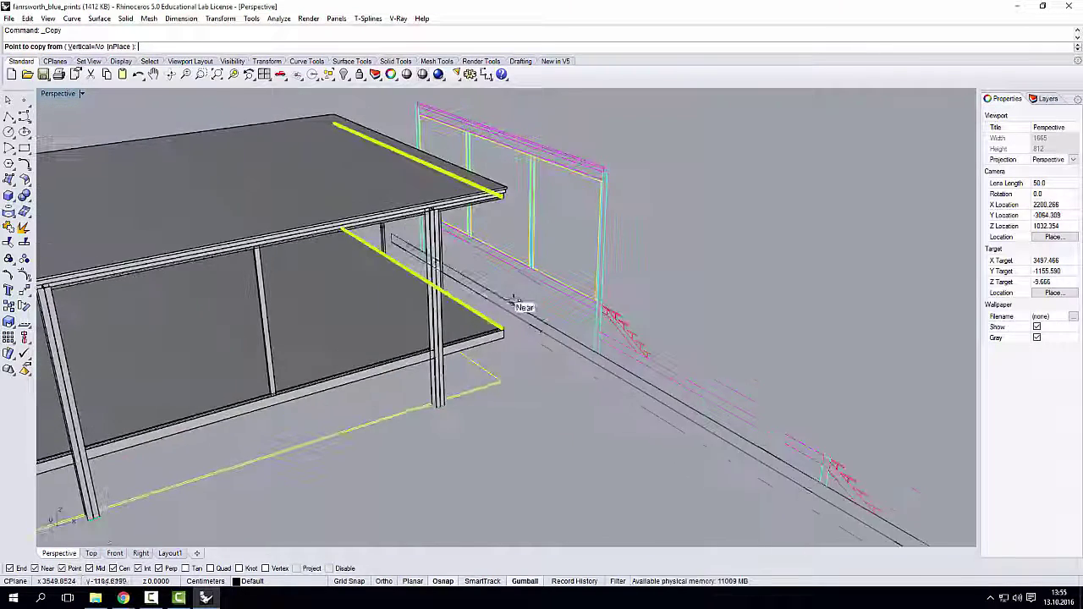
scroll(511, 305, "up", 6)
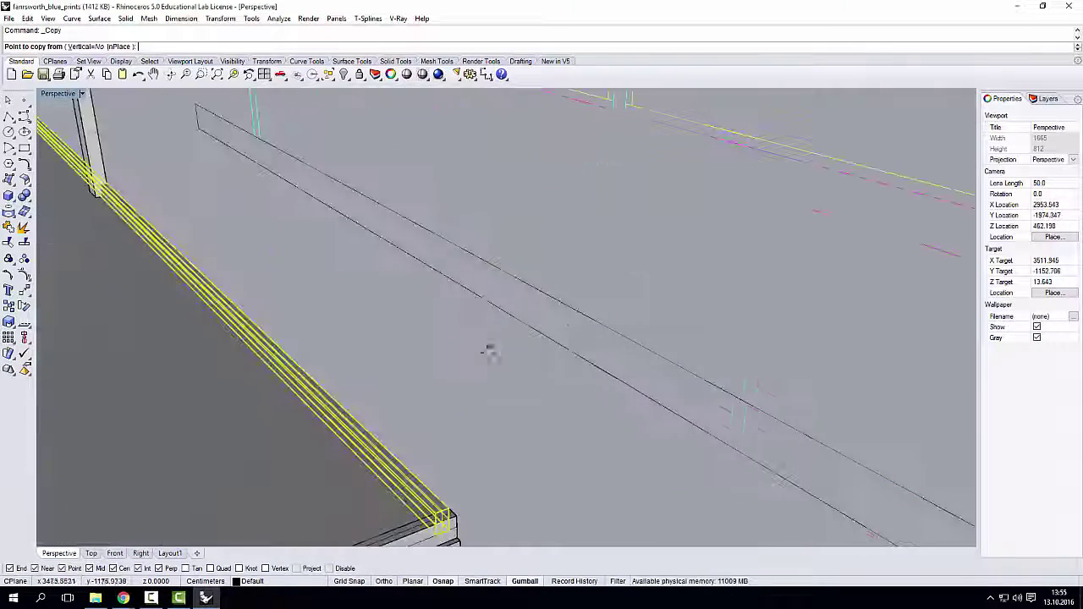
left_click(411, 508)
scroll(415, 491, "down", 8)
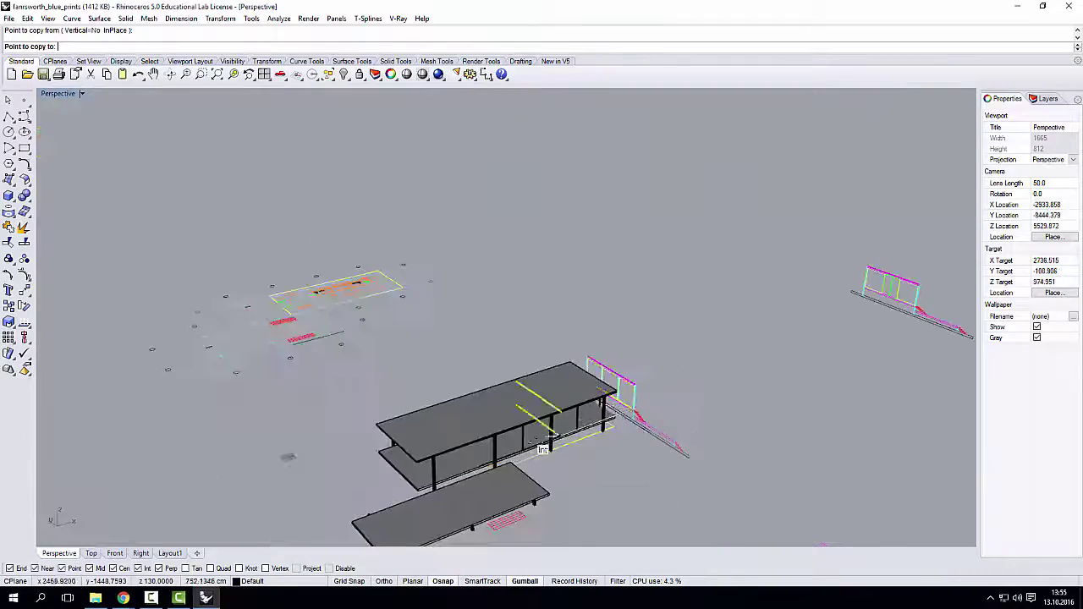
scroll(409, 470, "up", 4)
scroll(409, 471, "up", 8)
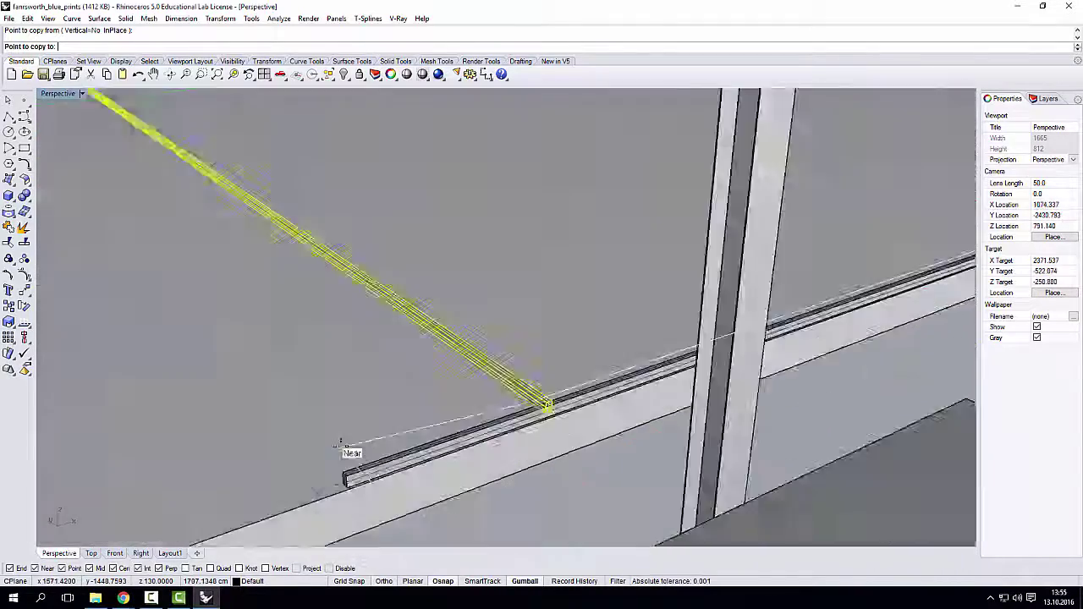
scroll(350, 470, "down", 2)
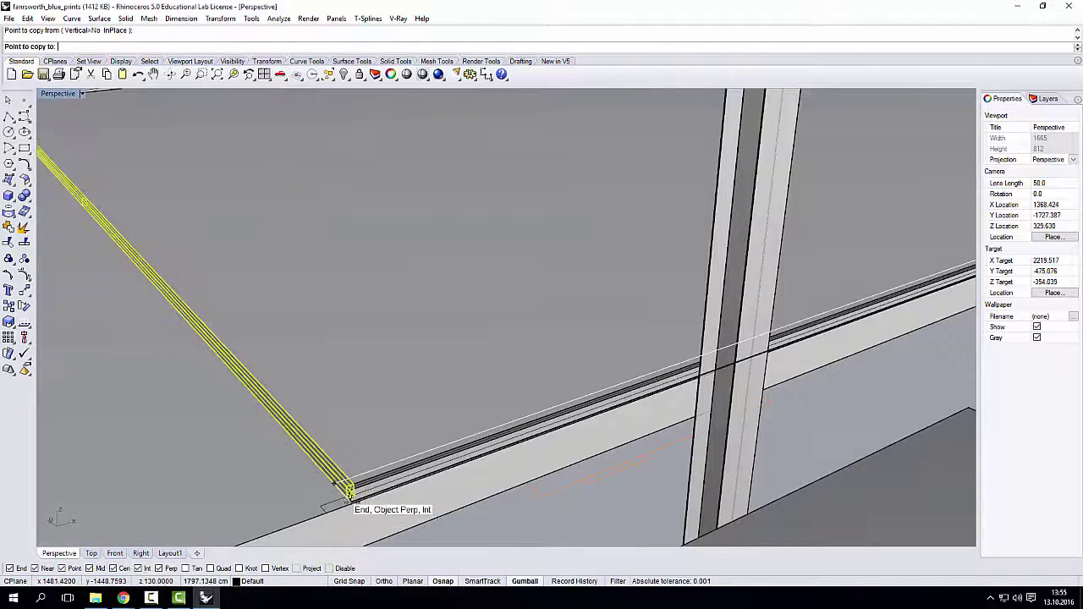
left_click(351, 499)
key("Escape")
- Examine the short-side elevation drawings and the house model from several sides to compare the facades' mullions and rails
scroll(365, 432, "down", 10)
right_click_drag(366, 433, 652, 306)
scroll(536, 345, "down", 12)
scroll(604, 283, "up", 12)
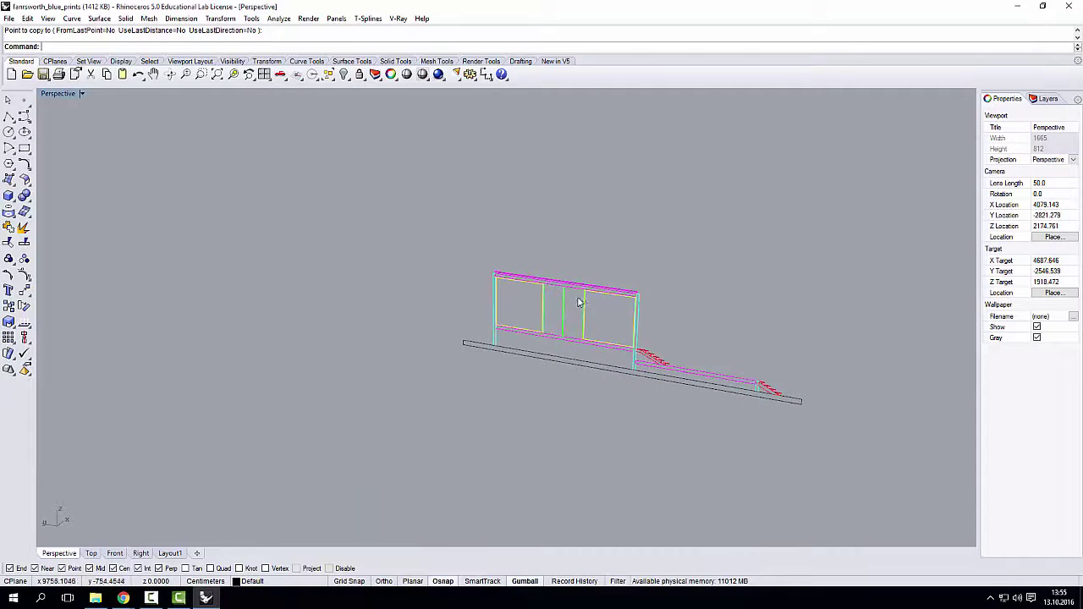
scroll(582, 296, "down", 12)
right_click_drag(581, 298, 462, 402)
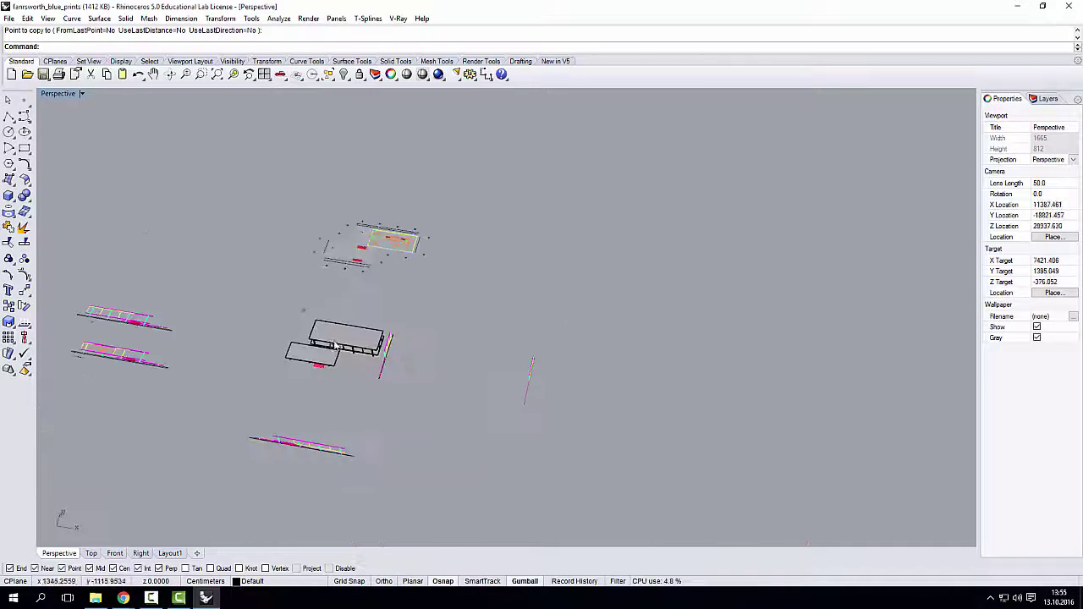
scroll(336, 345, "up", 8)
right_click_drag(438, 363, 446, 382)
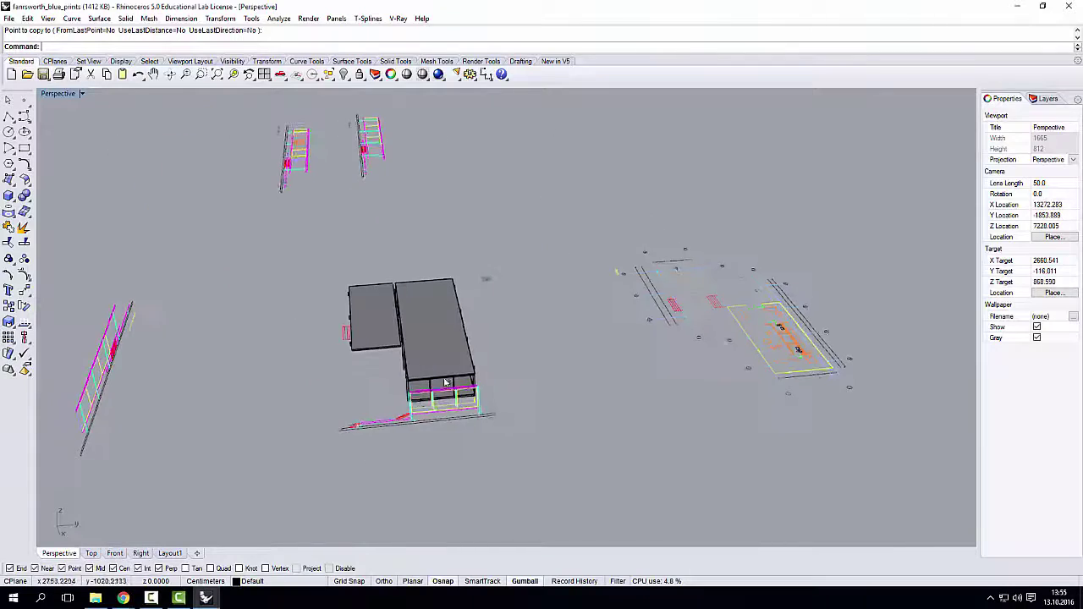
scroll(446, 384, "up", 5)
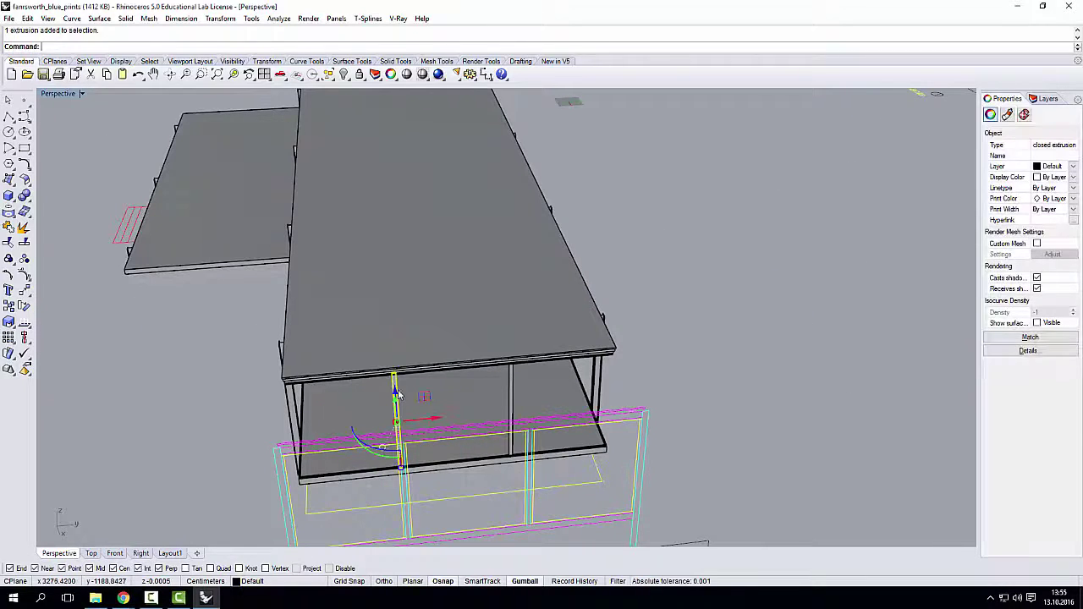
key("Escape")
scroll(403, 383, "down", 4)
right_click_drag(403, 383, 580, 335)
right_click_drag(579, 335, 361, 296)
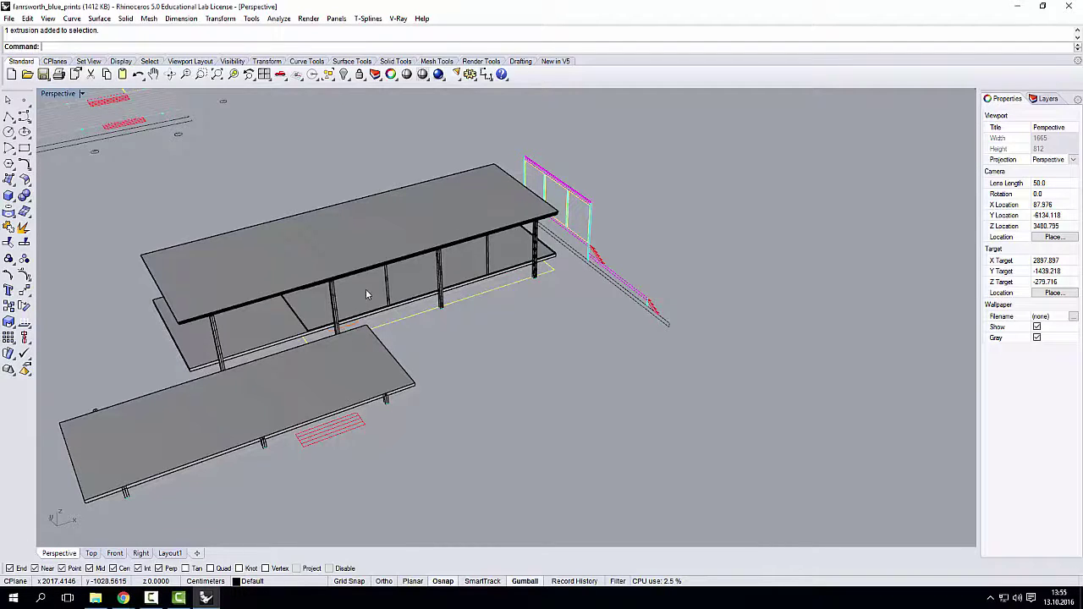
right_click_drag(428, 286, 608, 299)
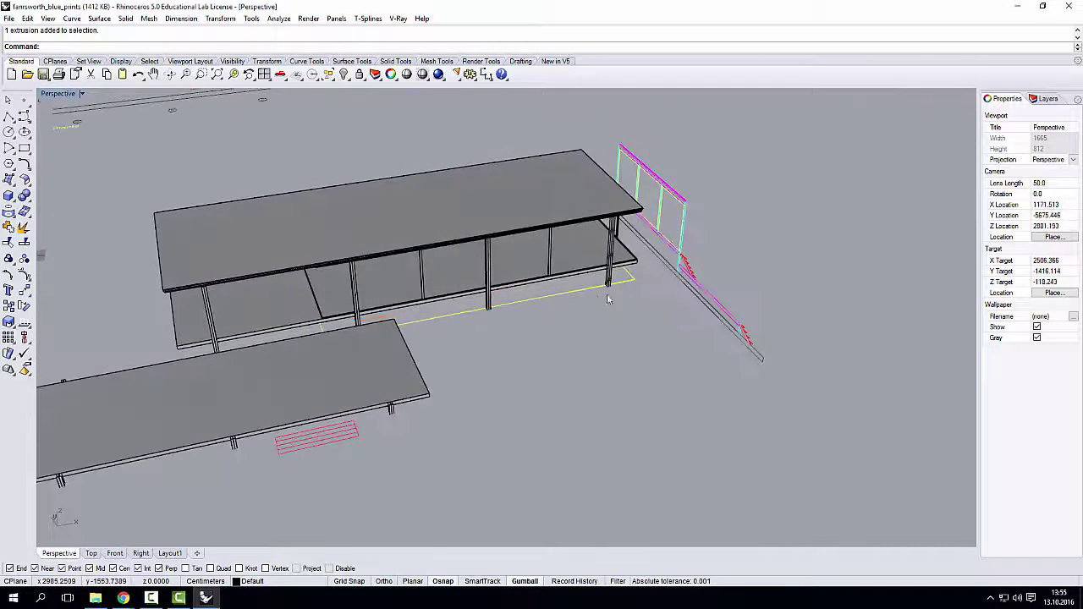
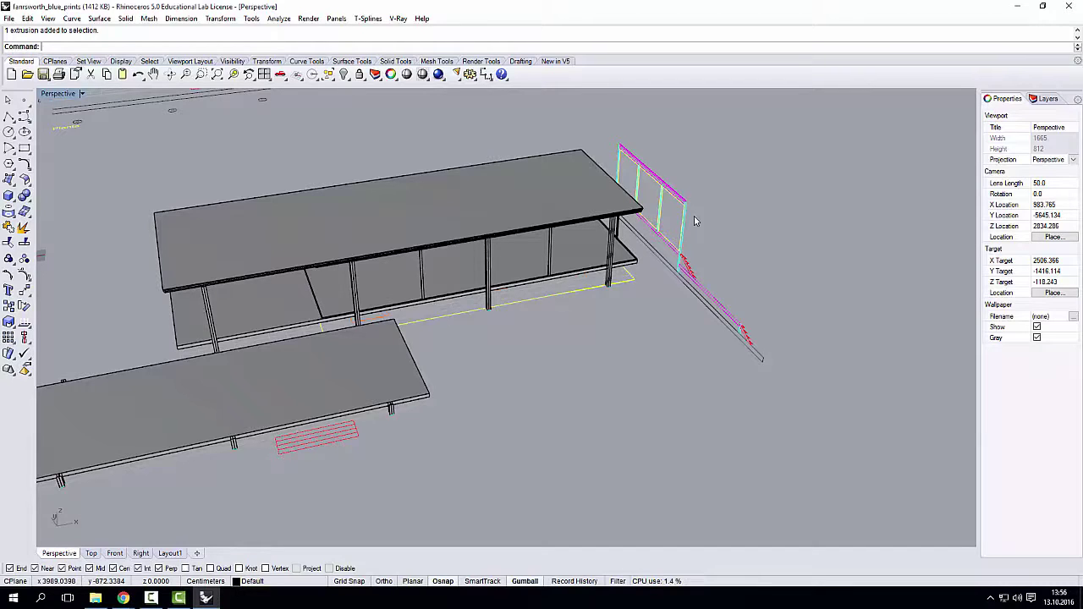
- Hide the short-side elevation drawing beside the house and the floor plan drawing beneath the model
left_click(680, 259)
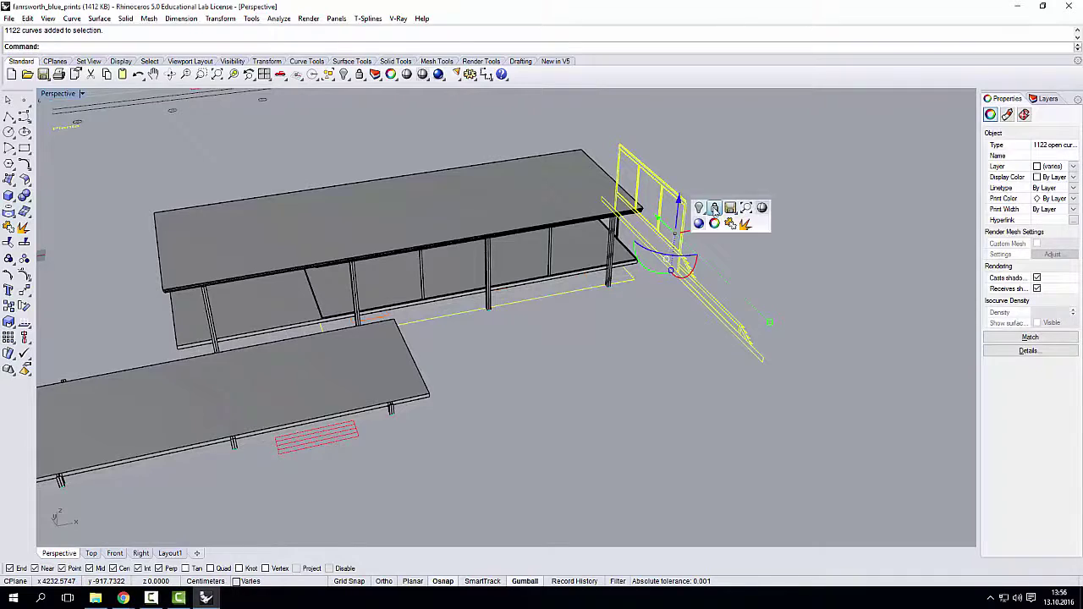
left_click(699, 208)
left_click(629, 282)
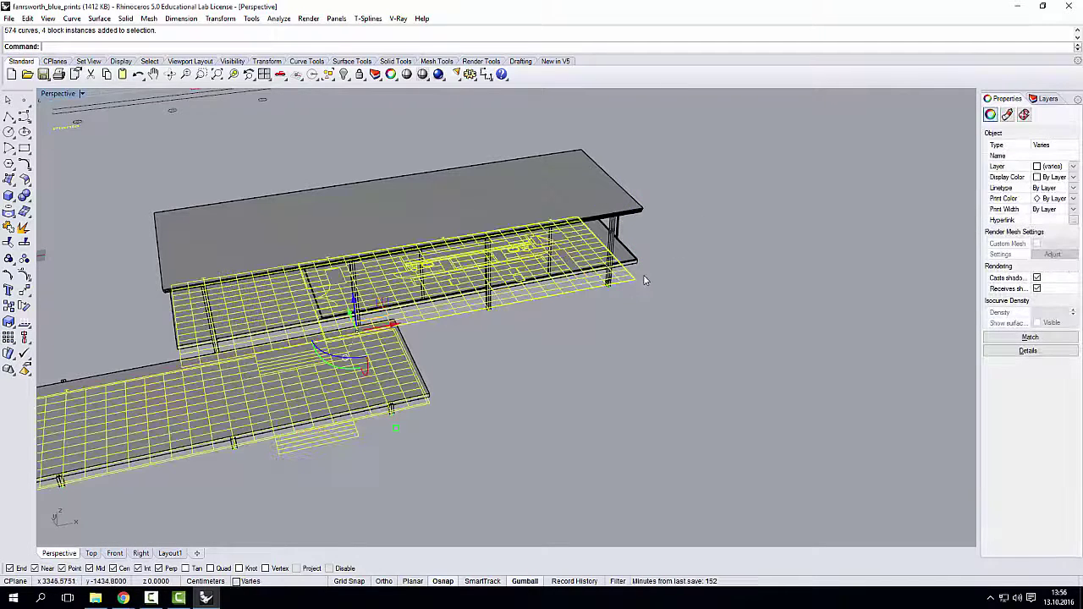
middle_click(644, 277)
left_click(613, 270)
right_click_drag(498, 333, 647, 326)
scroll(544, 306, "down", 12)
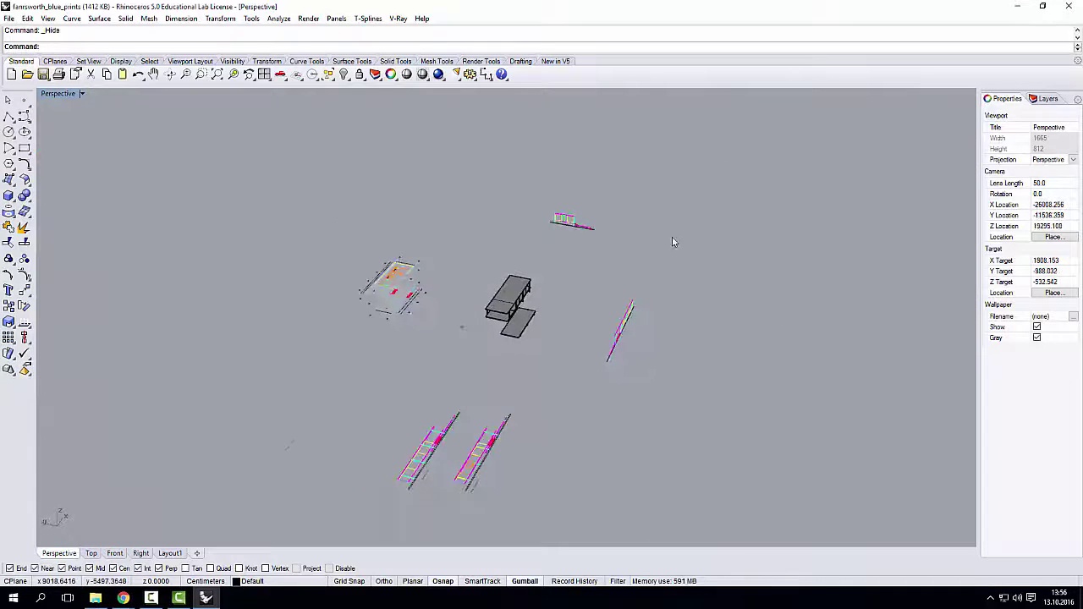
- Hide the remaining short-side elevation drawings and the detached plan drawing with its dimensions
left_click_drag(576, 374, 575, 374)
middle_click(628, 258)
left_click(598, 252)
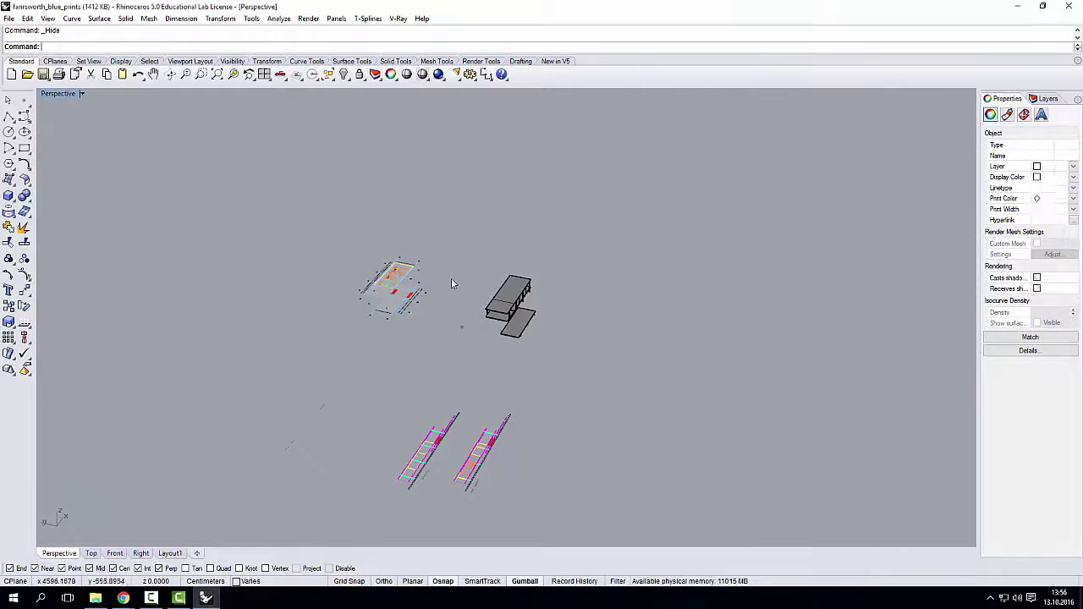
left_click_drag(426, 259, 357, 428)
middle_click(352, 380)
left_click(320, 374)
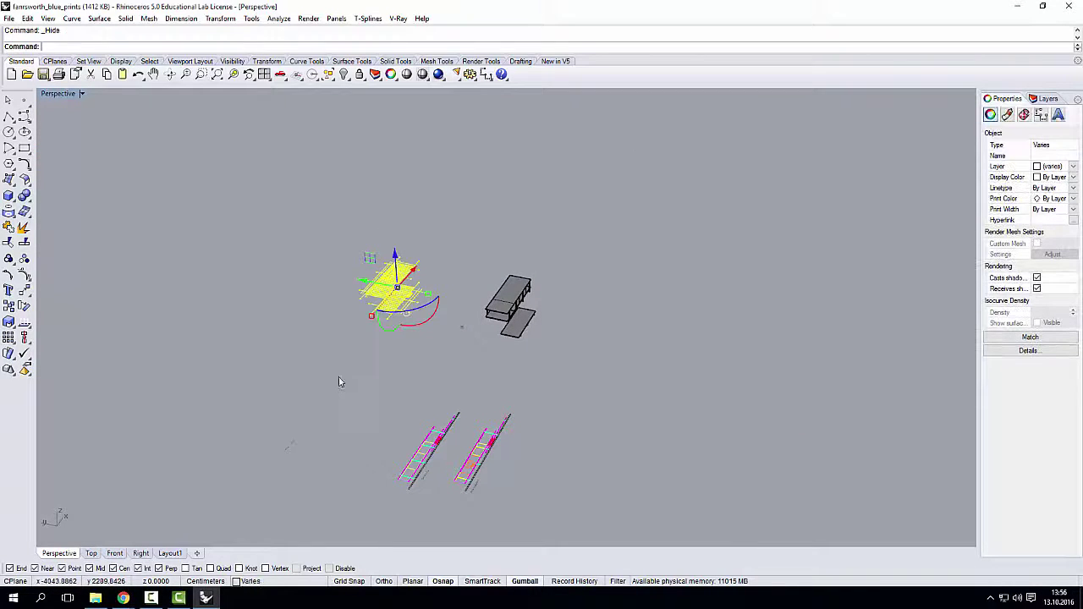
- Hide the two long-side elevation drawings so that the house model is isolated
left_click_drag(566, 409, 398, 480)
middle_click(406, 367)
left_click(374, 364)
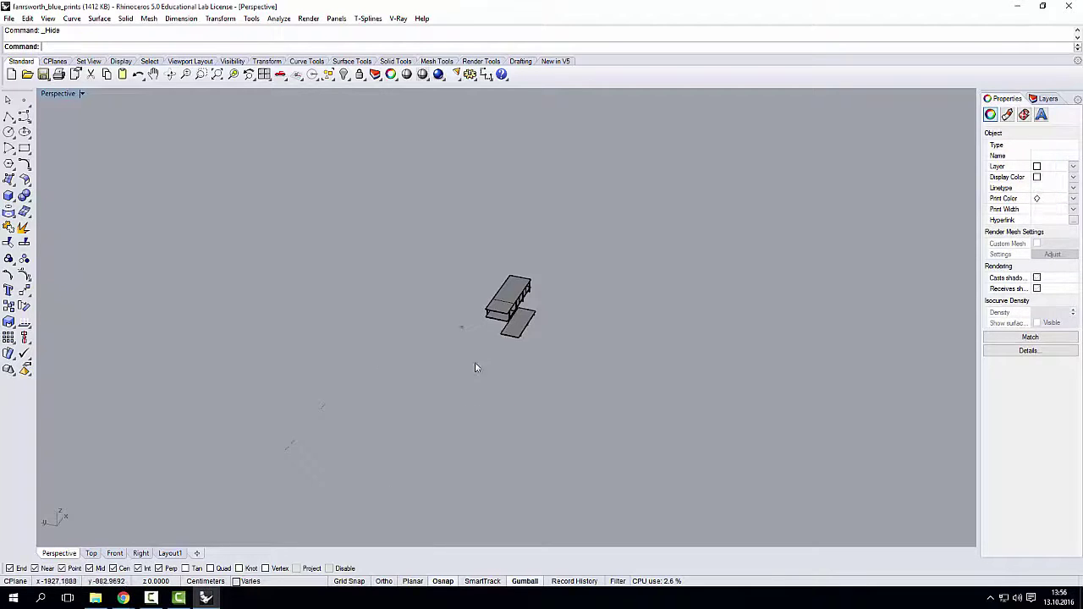
right_click_drag(477, 367, 440, 342)
scroll(439, 342, "up", 10)
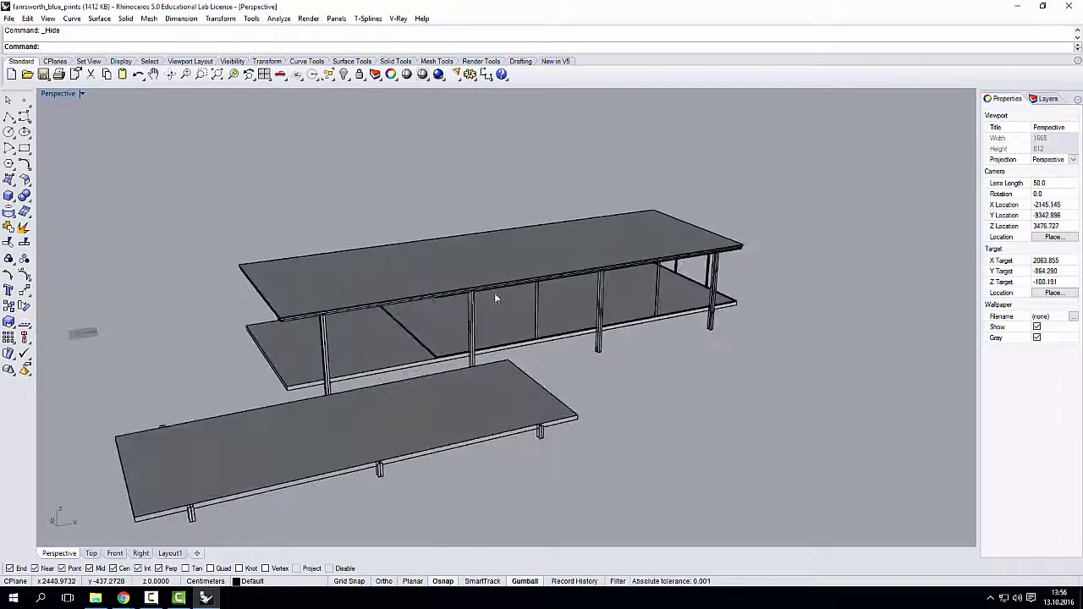
- Select all the uprights between the house's slabs together with the short columns under the lower terrace
left_click(369, 285)
left_click(364, 333)
key("Escape")
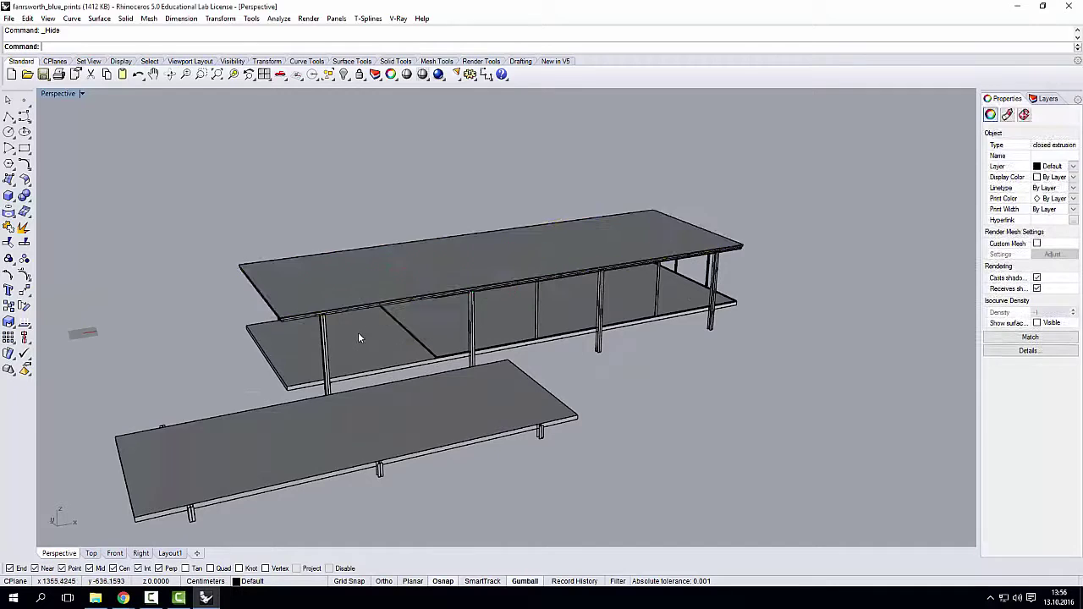
right_click_drag(358, 331, 666, 259)
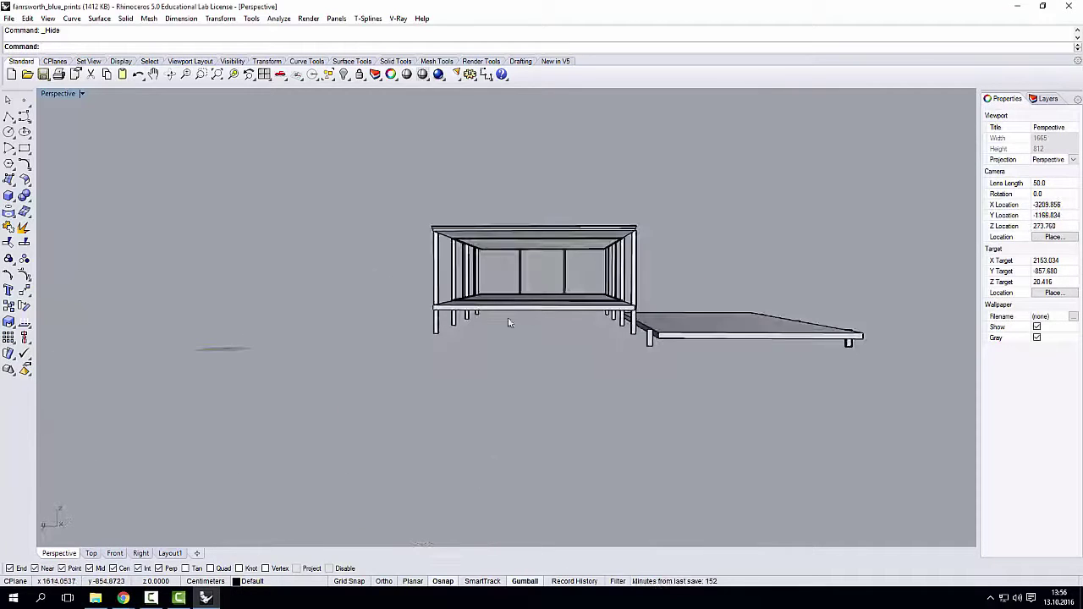
left_click_drag(484, 269, 418, 275)
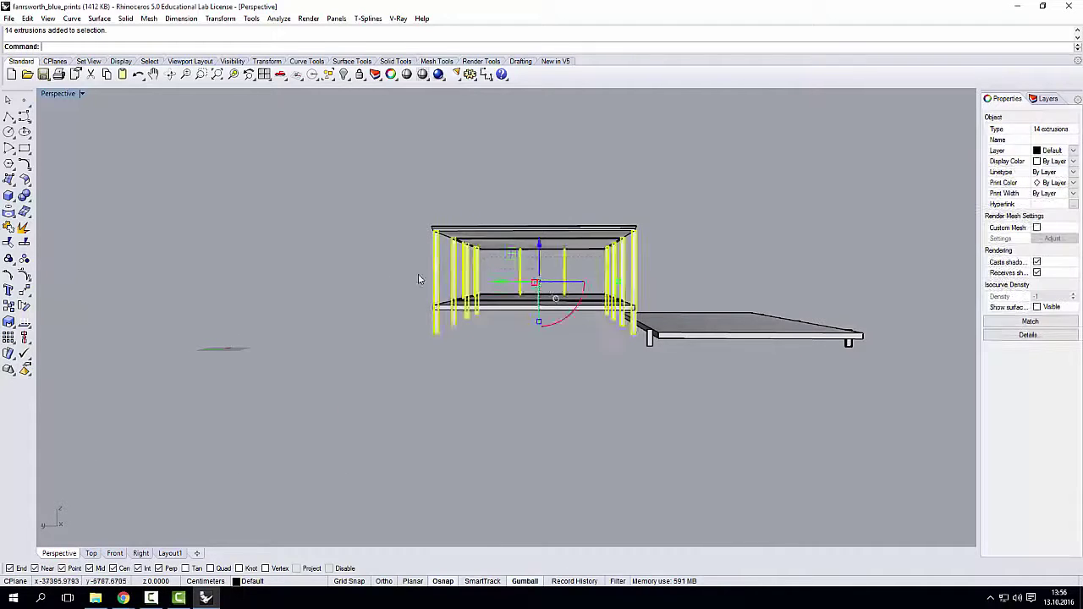
right_click_drag(489, 272, 710, 325)
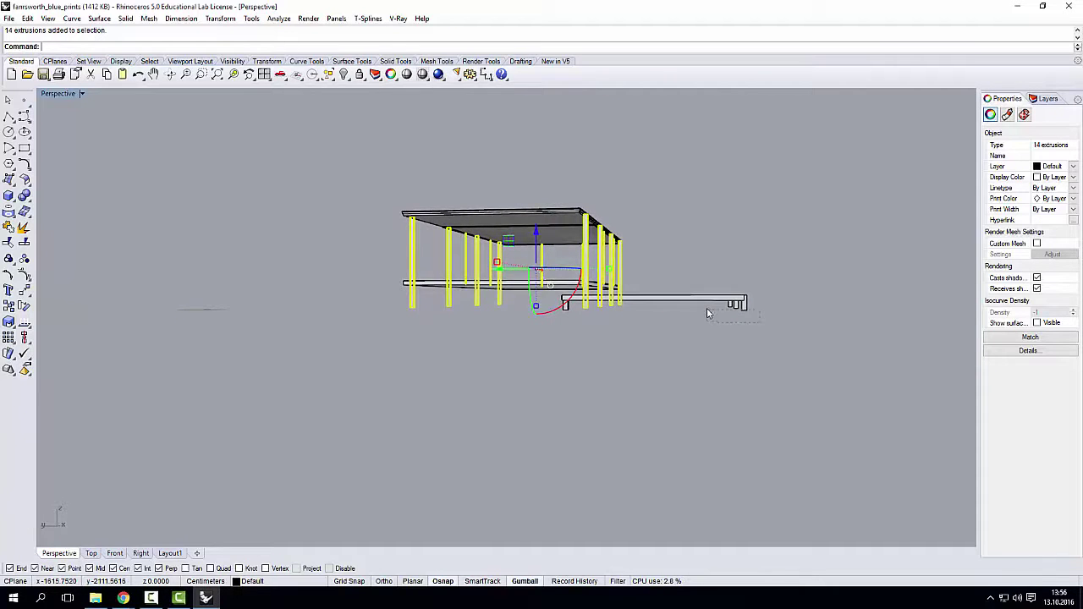
left_click_drag(708, 313, 709, 313)
left_click(566, 306, "shift")
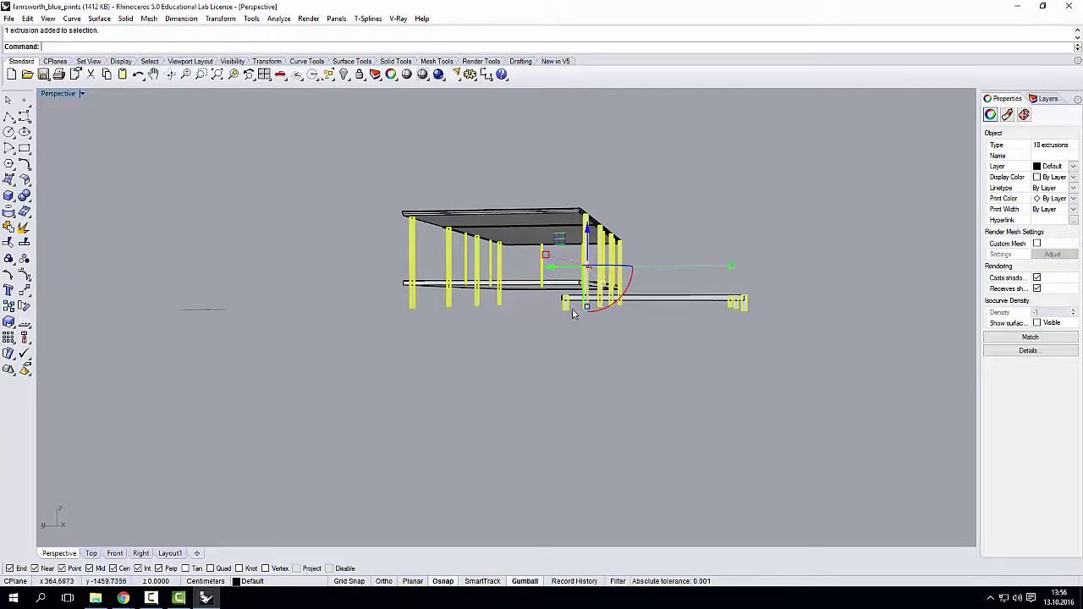
right_click_drag(571, 310, 434, 308)
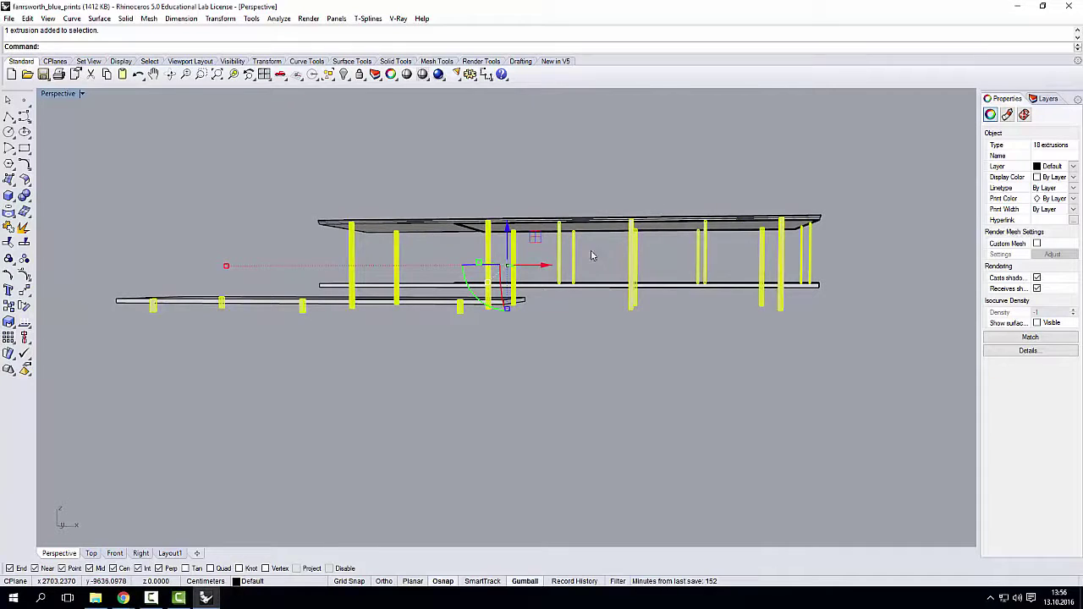
- Remove the window mullions from the selection, keeping only the house and terrace columns
left_click_drag(592, 256, 557, 263, "ctrl")
left_click_drag(718, 259, 684, 271, "ctrl")
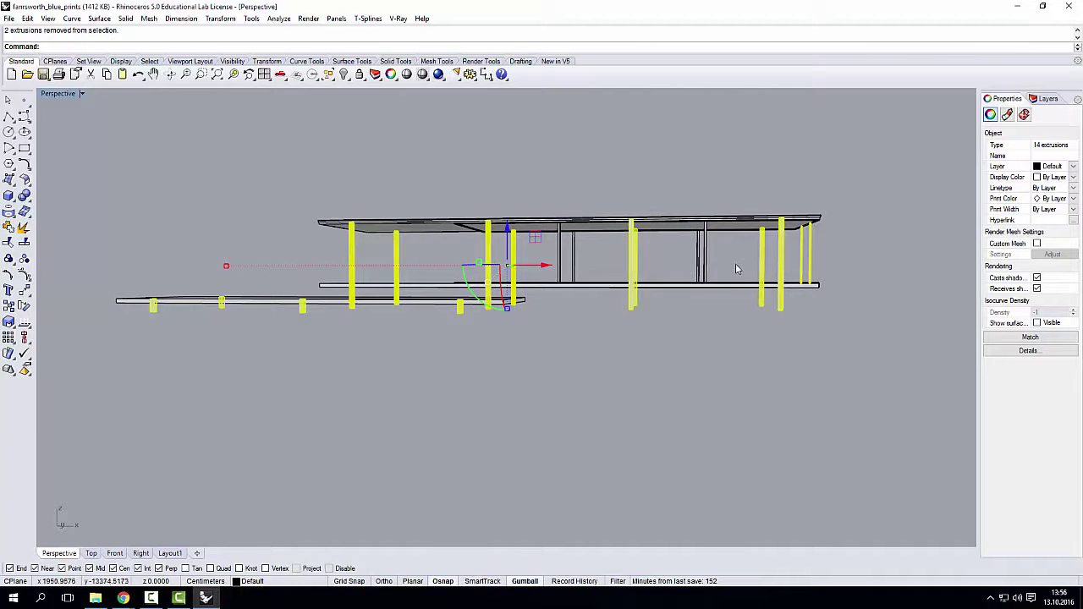
right_click_drag(735, 263, 794, 270)
left_click(804, 263, "ctrl")
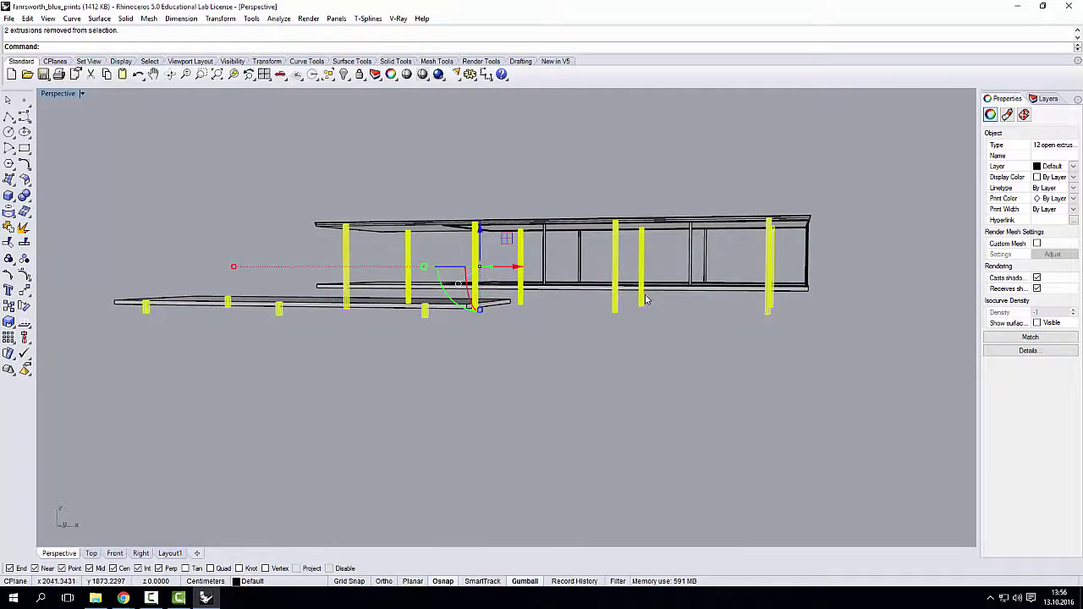
right_click_drag(646, 289, 667, 304)
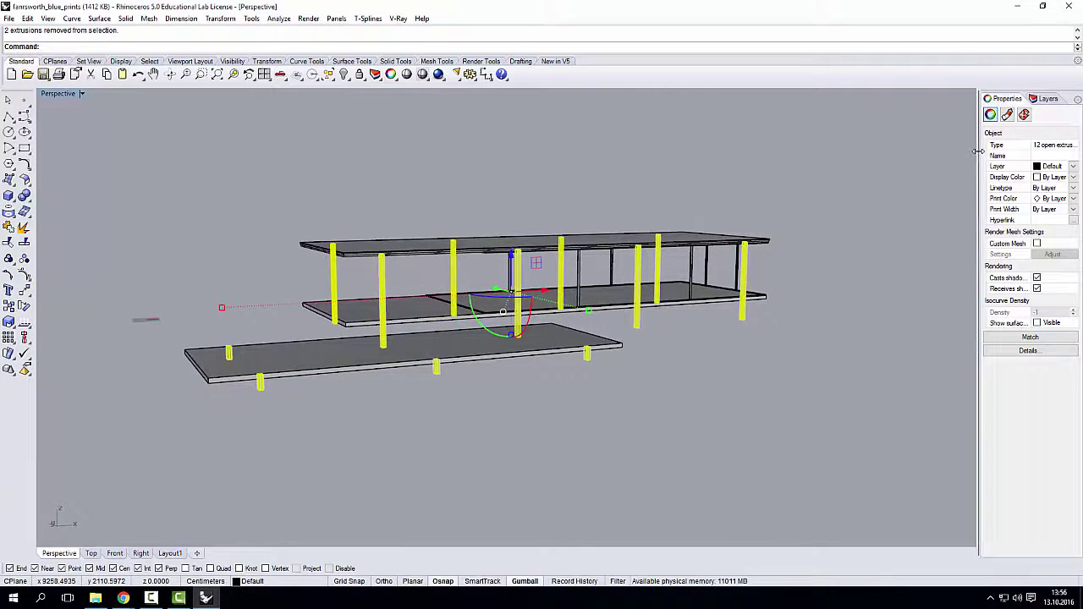
- Create a layer named columns and set its colour to bright green, RGB 55, 255, 0
left_click_drag(979, 155, 933, 156)
left_click(1003, 98)
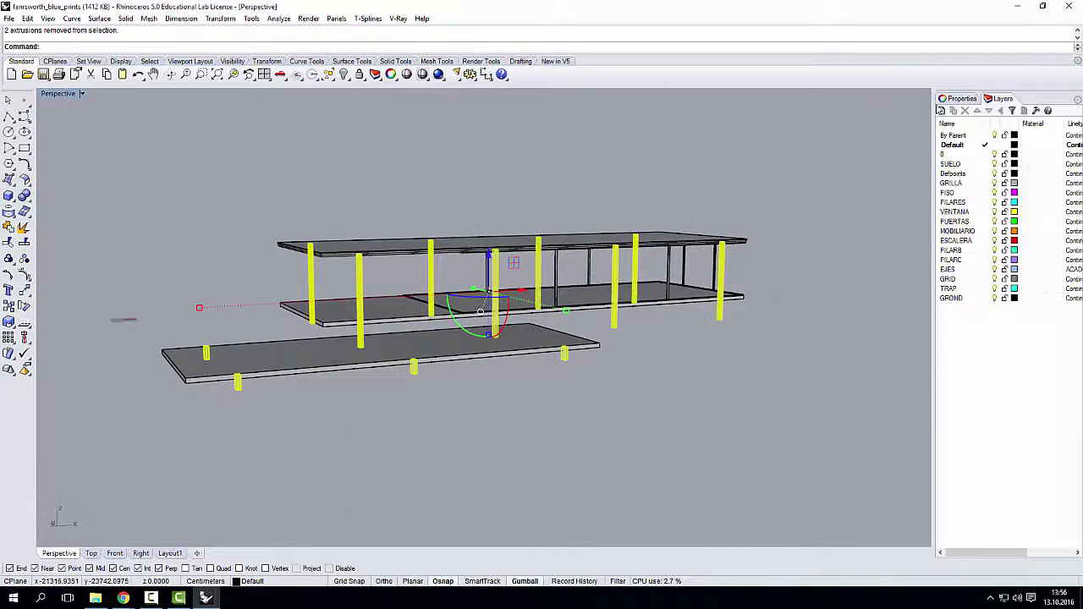
left_click(941, 111)
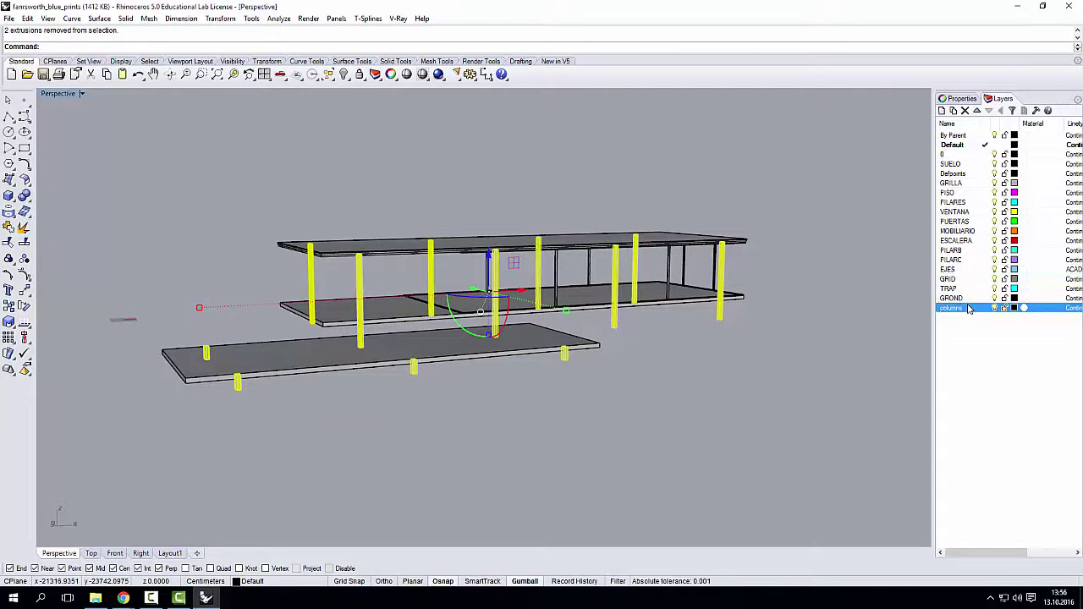
left_click(1015, 308)
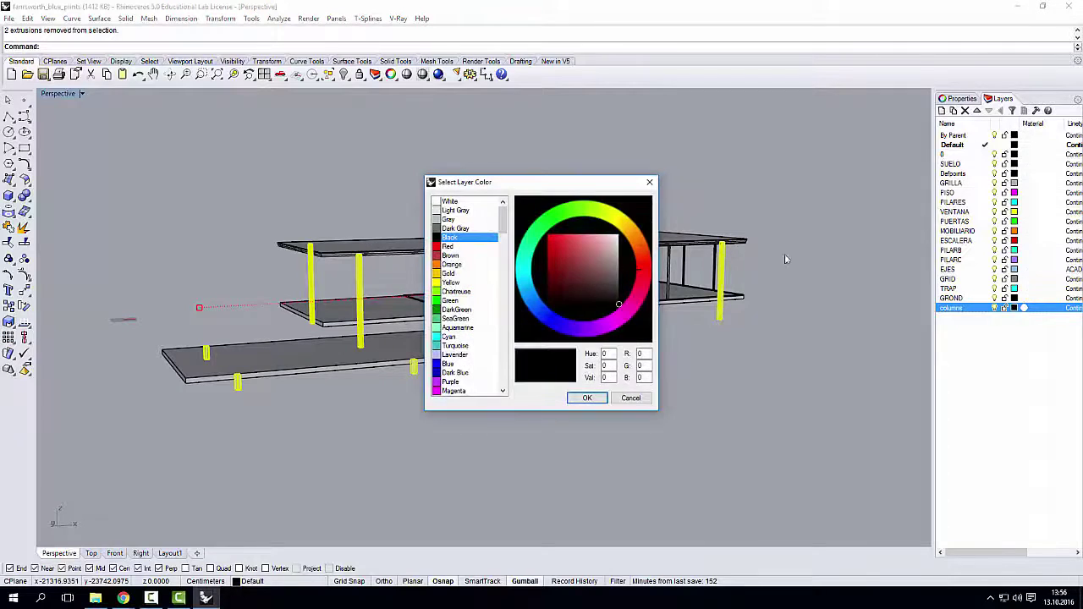
left_click(567, 225)
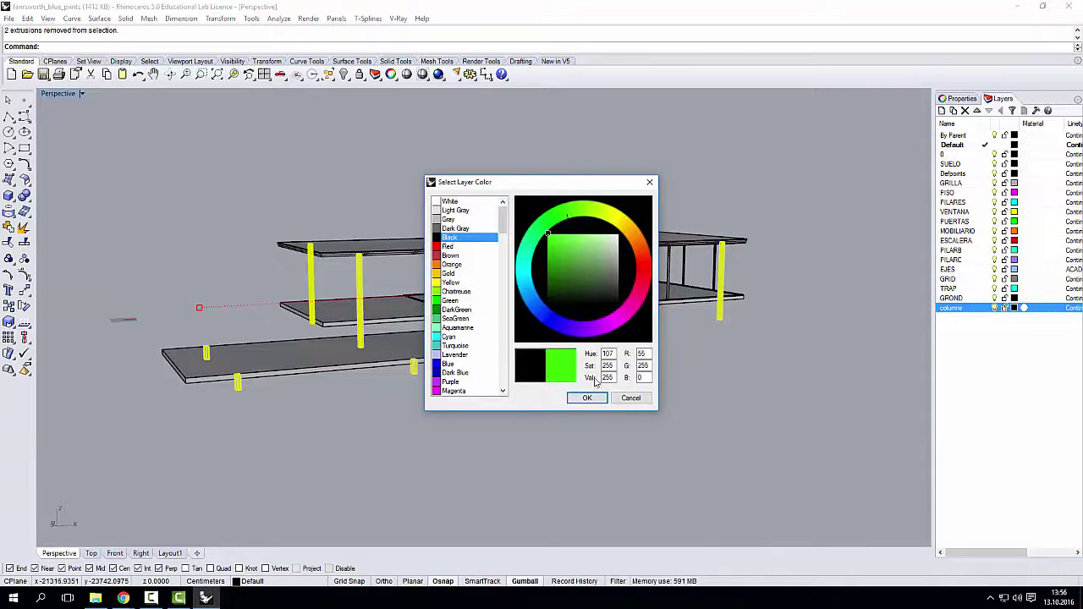
left_click(590, 400)
- Move the selected columns to the columns layer and turn that layer off
right_click(948, 308)
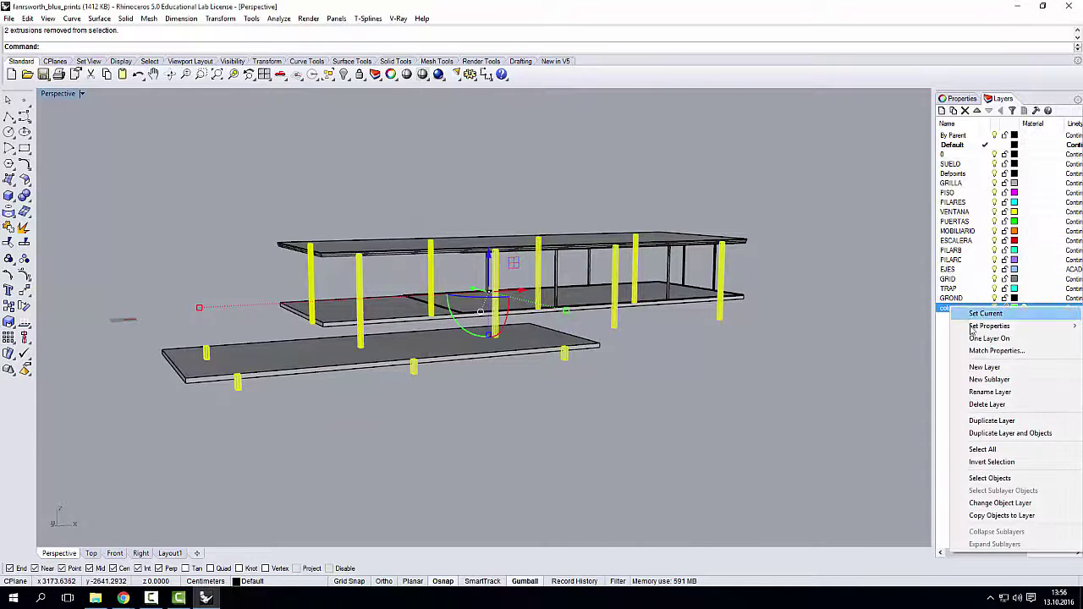
left_click(1001, 508)
left_click(815, 329)
right_click_drag(815, 329, 717, 284)
left_click(995, 308)
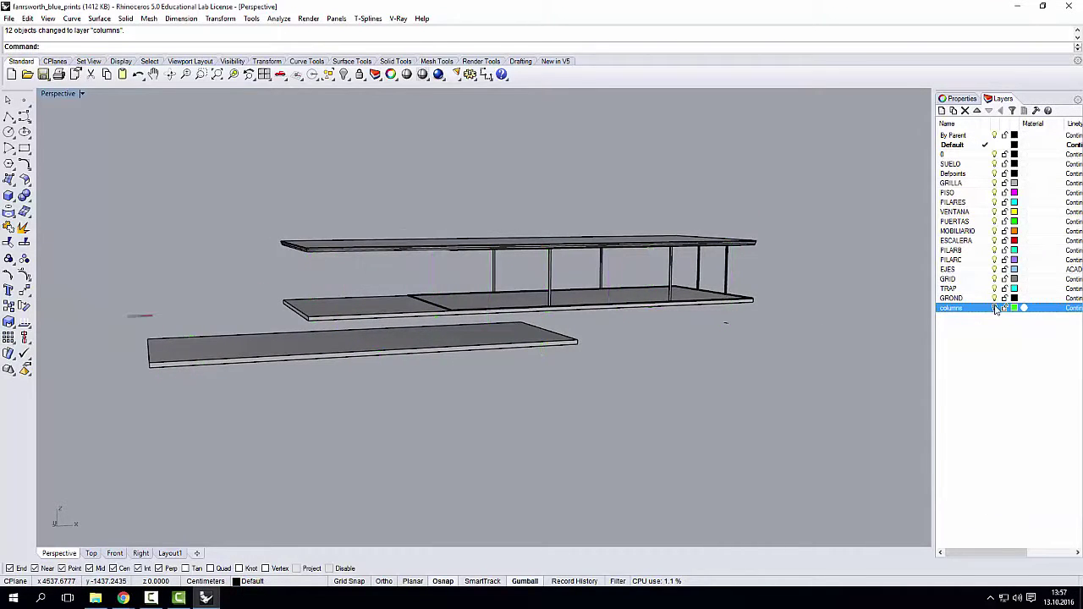
- Select the window frames with their mullions and rails, and create a layer named WS
right_click_drag(649, 281, 344, 194)
left_click_drag(355, 160, 846, 339)
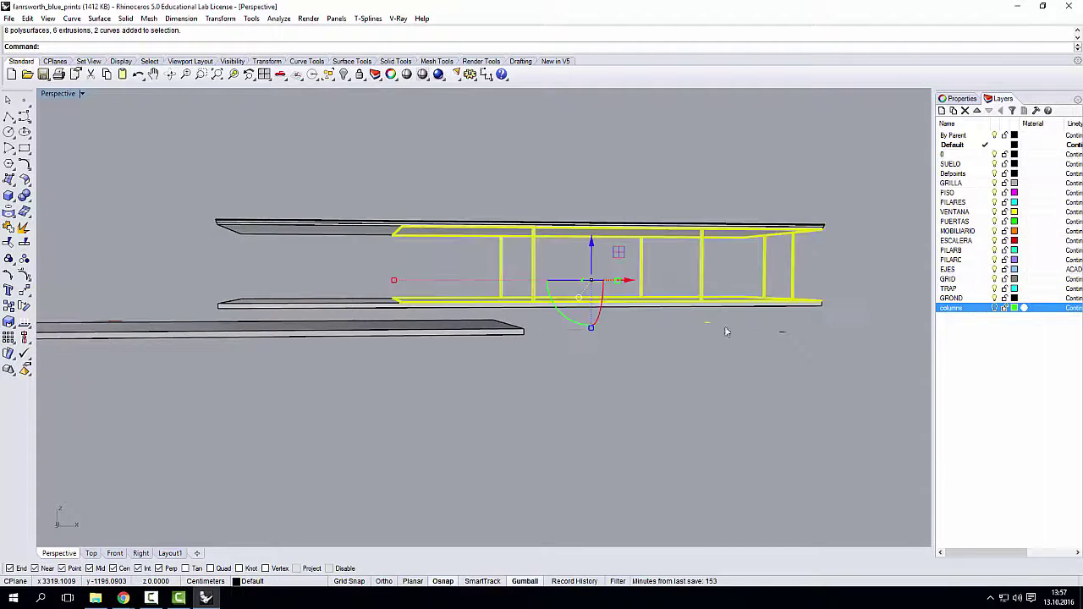
right_click_drag(725, 326, 728, 351)
left_click(942, 111)
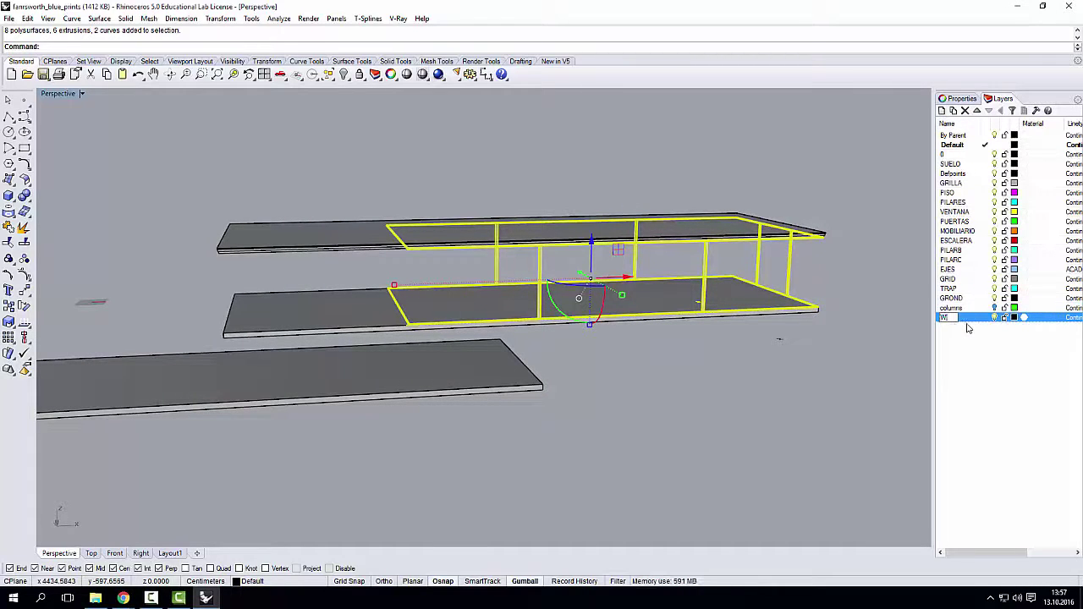
key("Return")
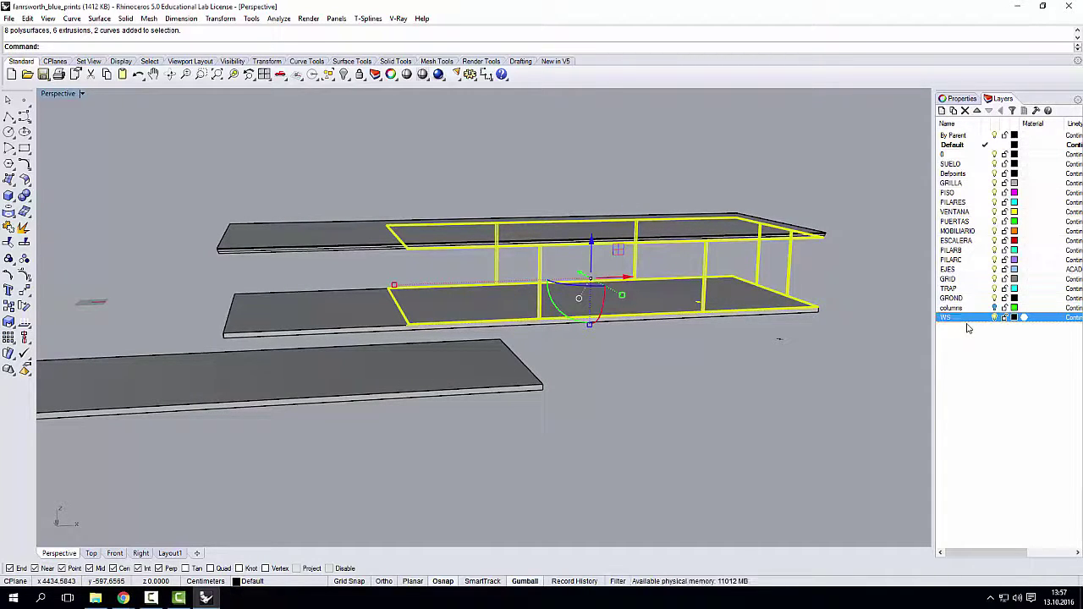
- Colour the WS layer magenta, RGB 255, 0, 153, and move the selected window frames to it
left_click(1015, 317)
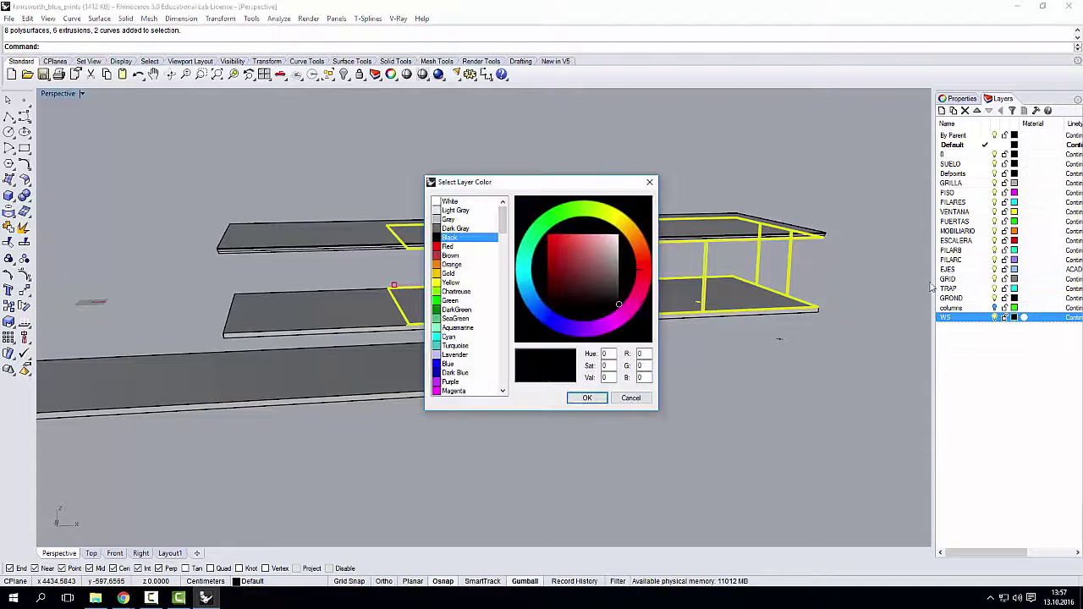
left_click_drag(567, 251, 581, 249)
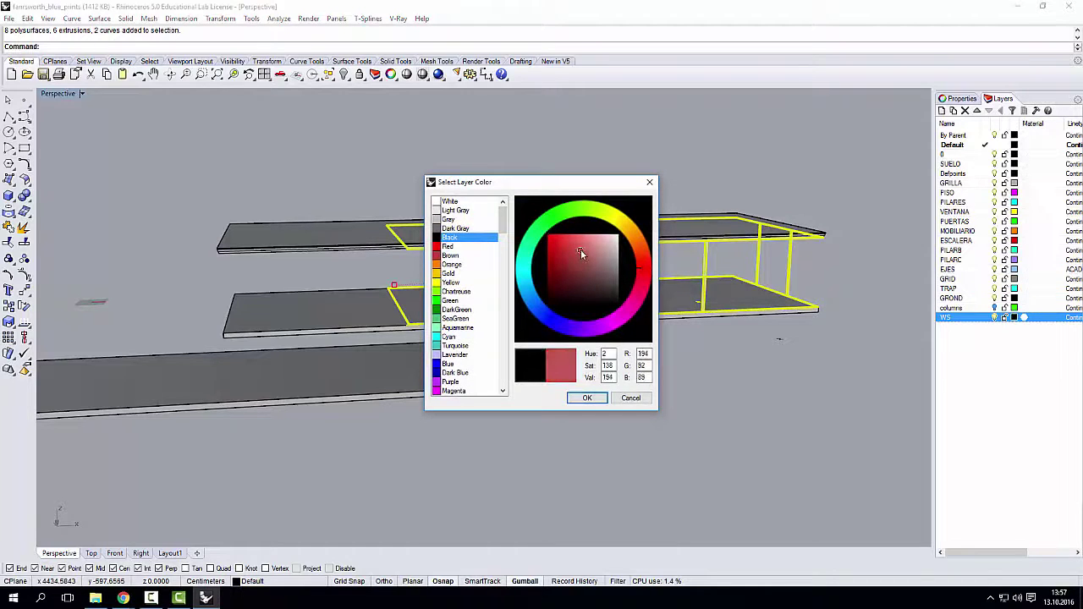
left_click_drag(611, 289, 539, 219)
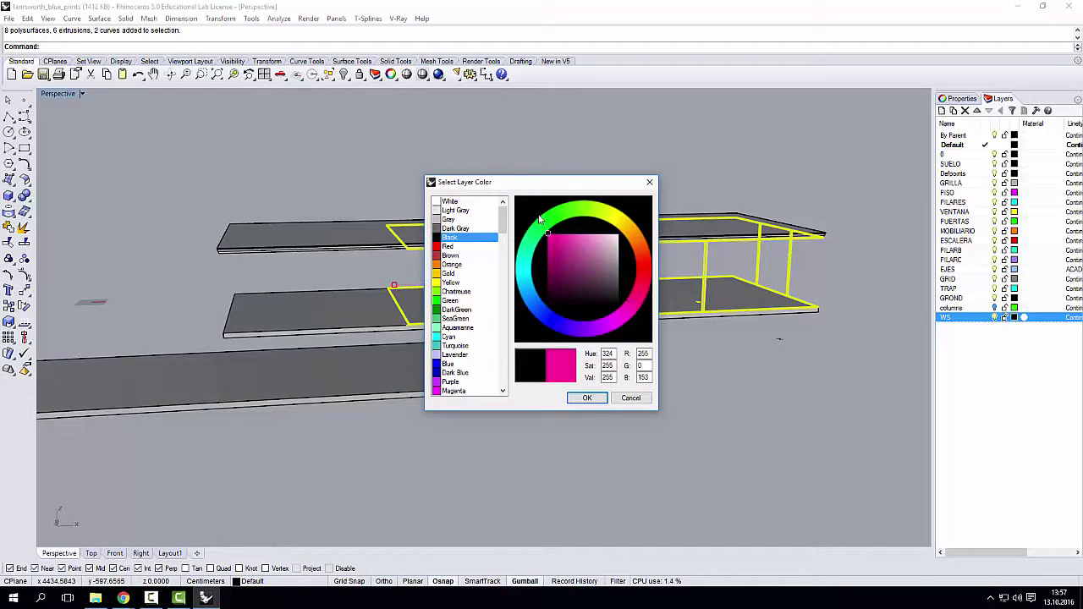
left_click(588, 399)
right_click(946, 317)
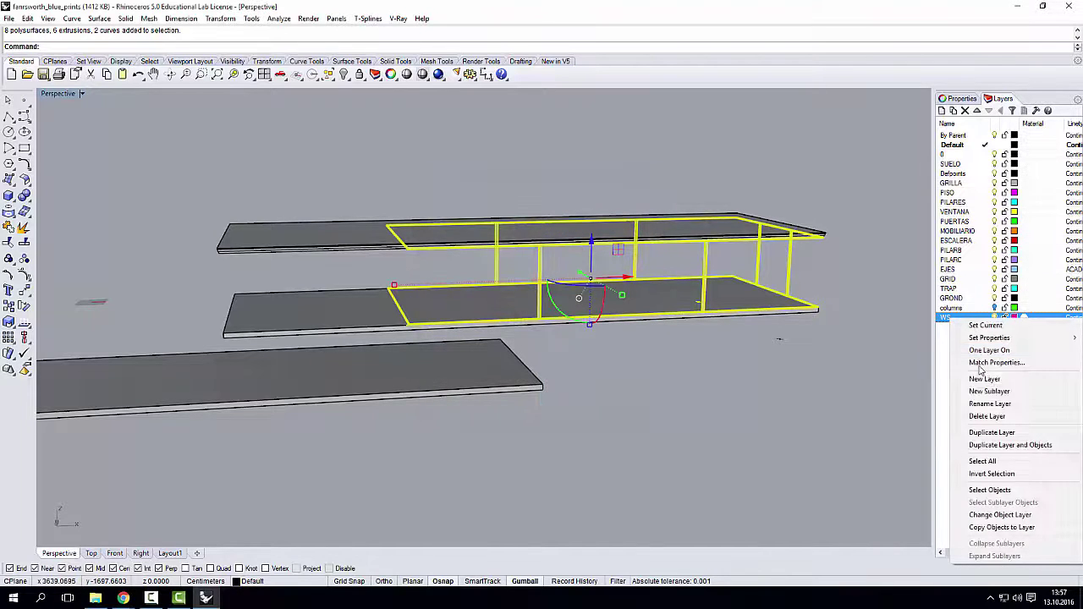
left_click(1004, 517)
- Select the roof, floor and terrace slabs and move them to a new layer named slabs
right_click_drag(764, 383, 415, 310)
left_click(691, 348)
left_click(349, 221)
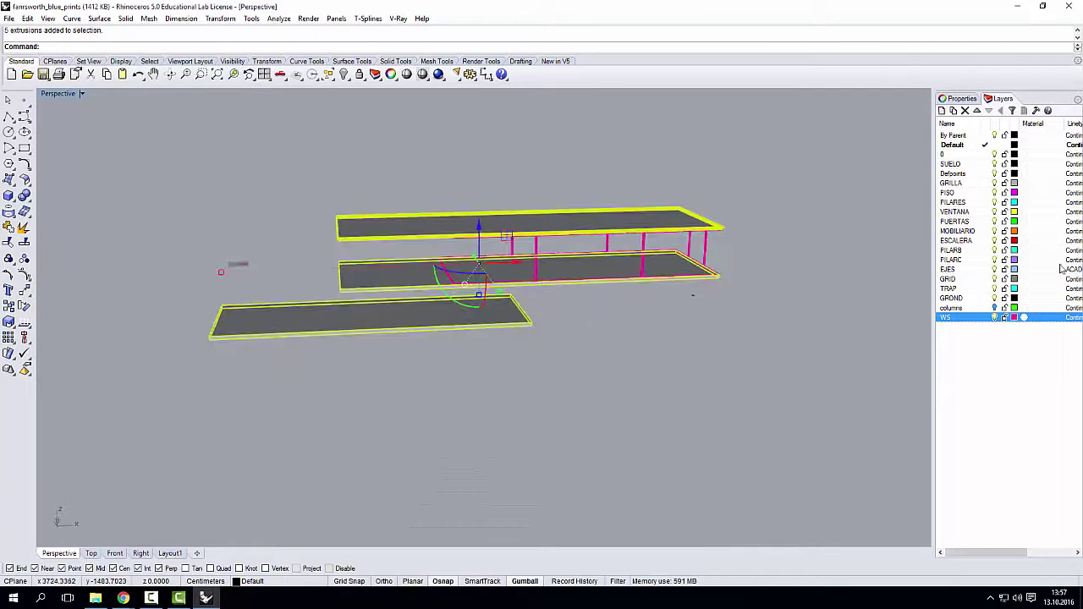
left_click(941, 110)
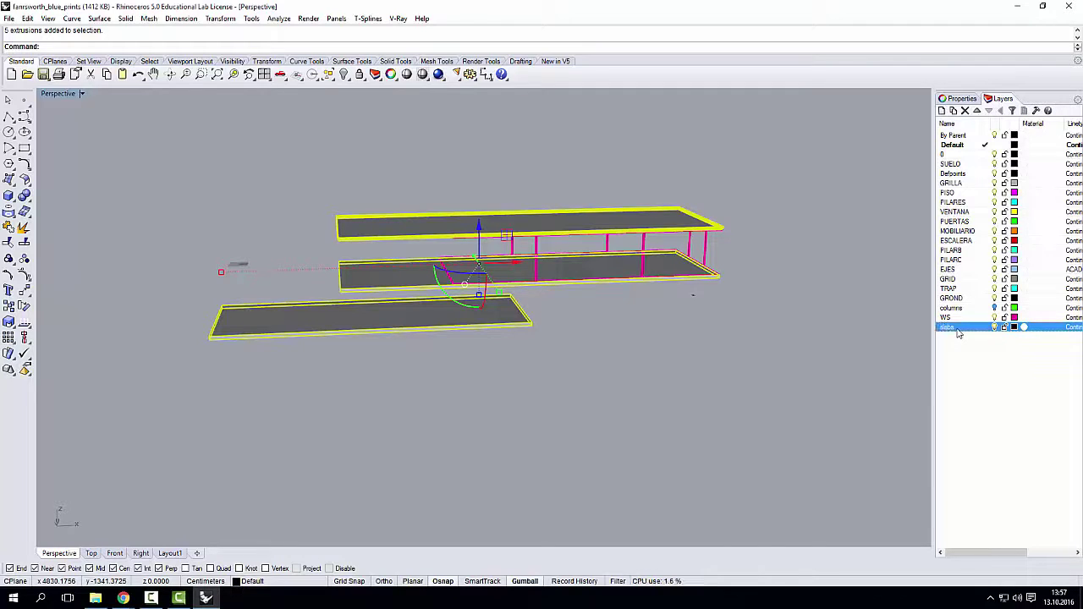
right_click(972, 330)
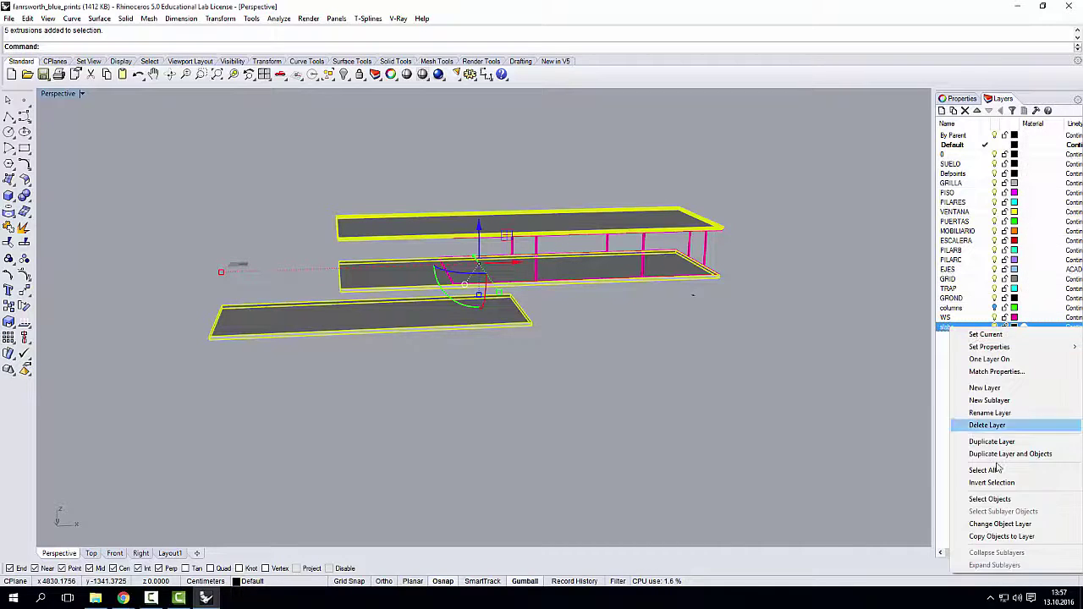
left_click(1005, 519)
- Set the slabs layer's colour to yellow, RGB 255, 218, 0
left_click(1014, 327)
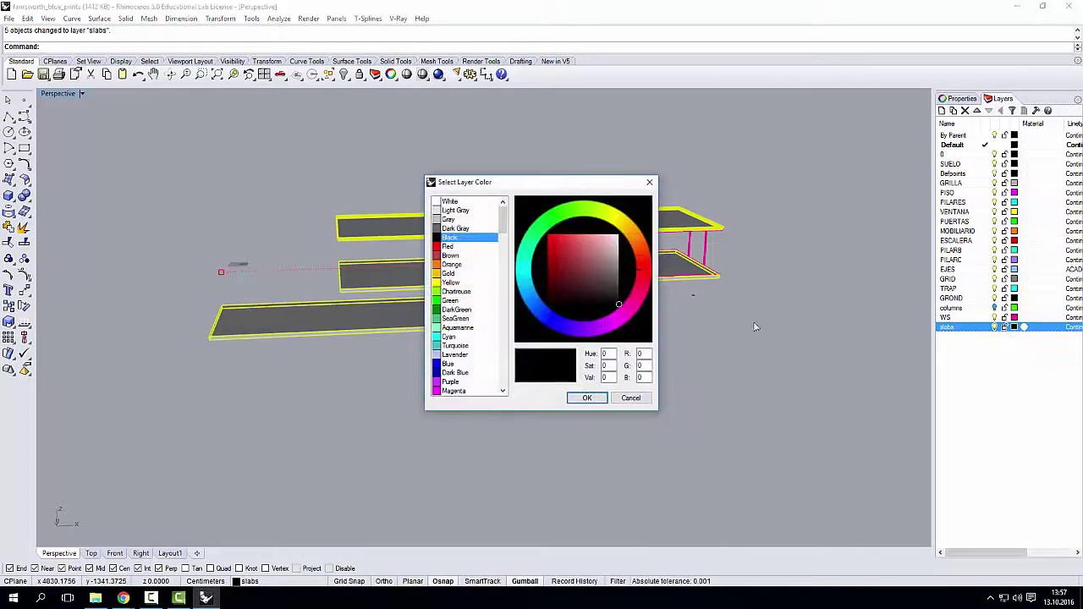
left_click(622, 225)
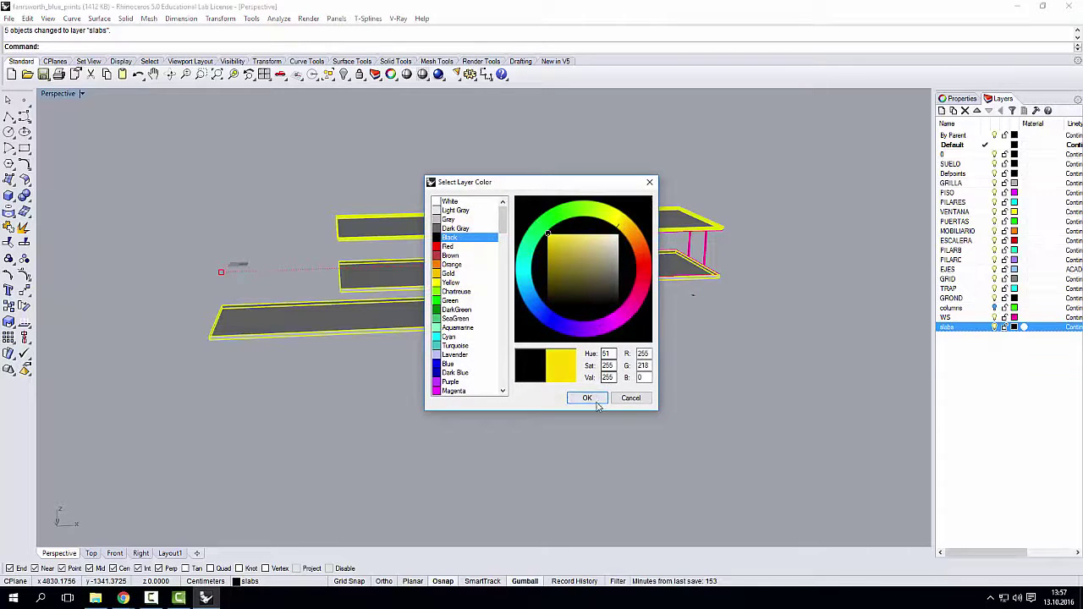
left_click(587, 398)
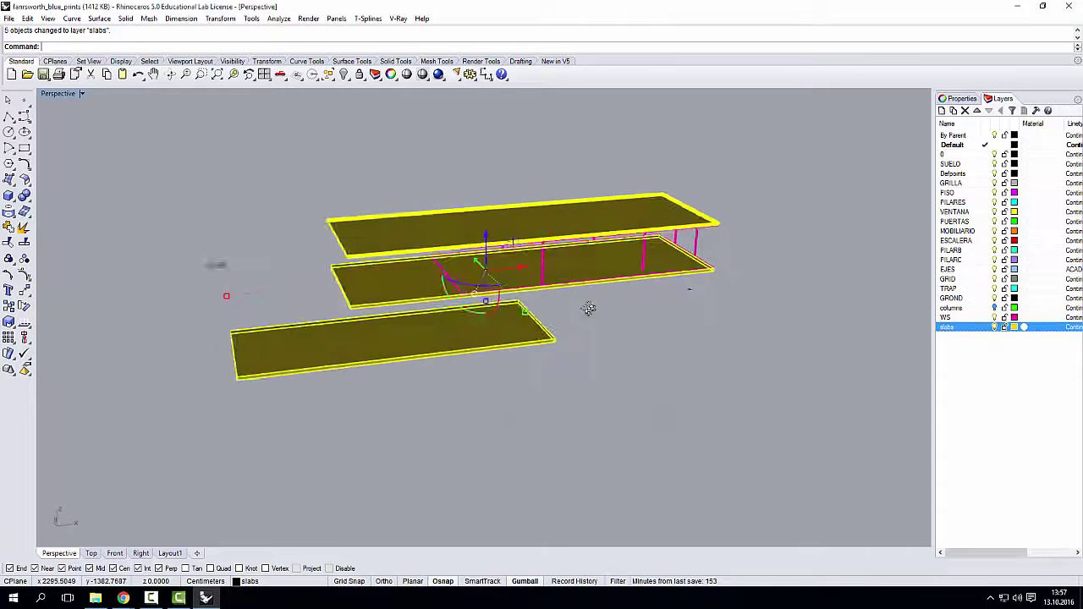
- Hide the slabs layer and delete the leftover outline curve beneath the window frames
left_click(995, 327)
right_click_drag(643, 313, 476, 316)
scroll(476, 315, "up", 5)
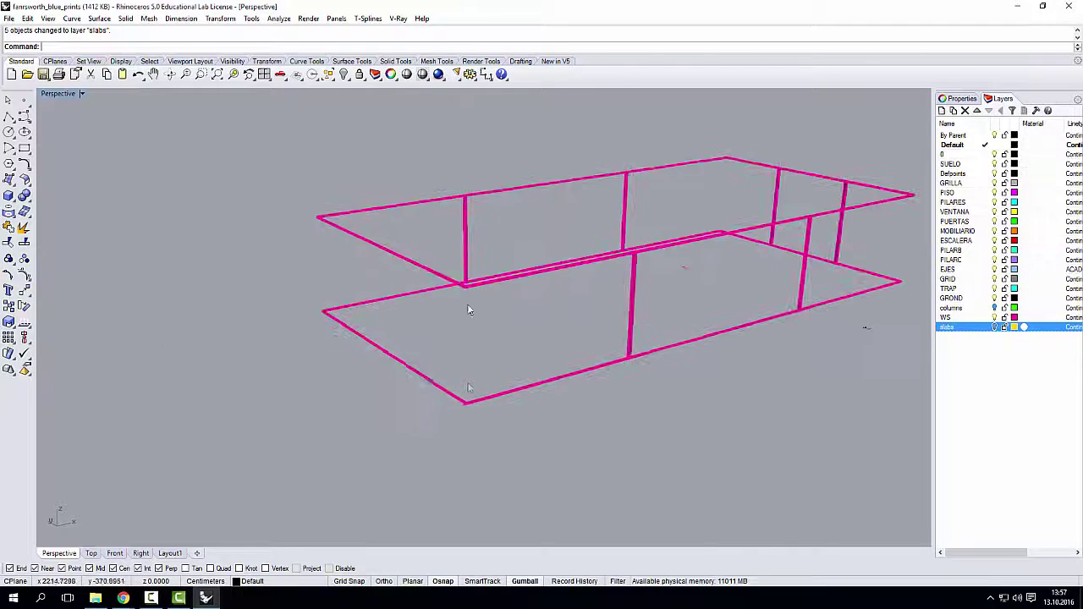
scroll(467, 413, "up", 6)
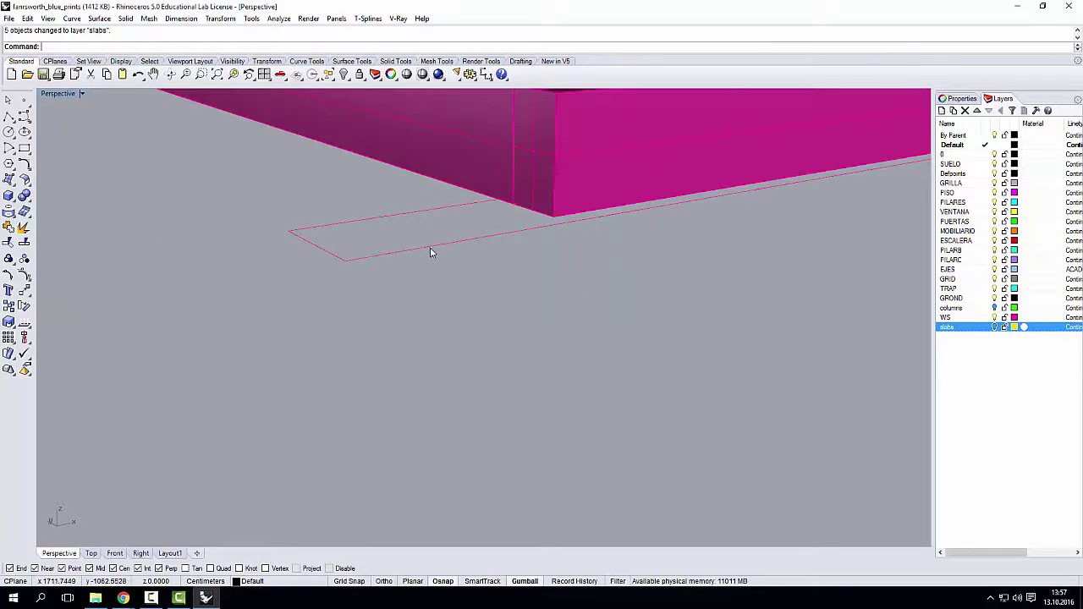
left_click(430, 252)
right_click_drag(430, 259, 285, 265)
key("Delete")
scroll(462, 300, "down", 7)
scroll(285, 265, "up", 4)
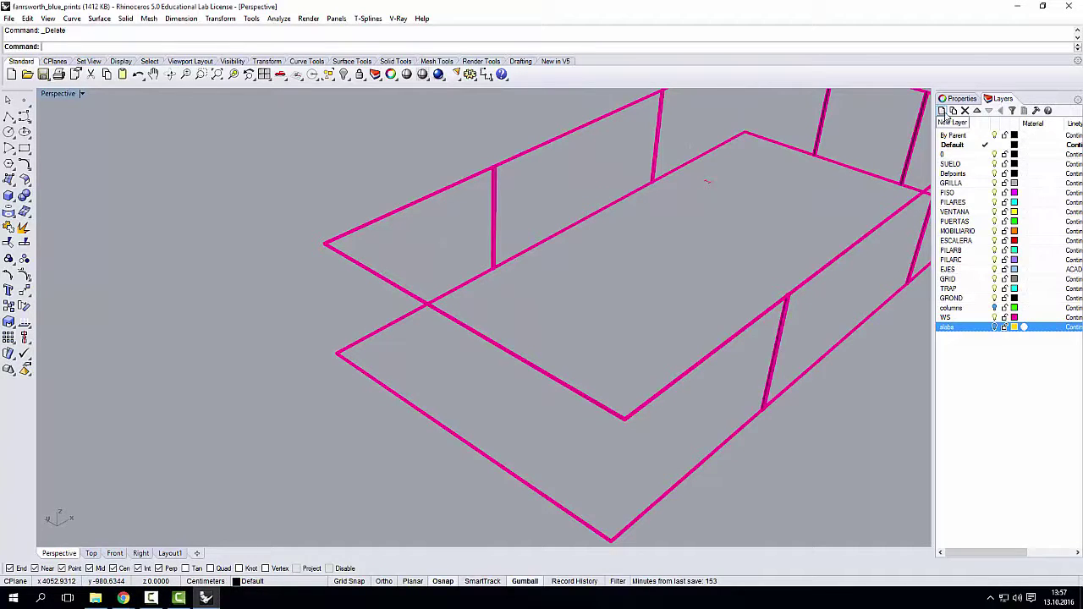
- Create a layer named glass, colour it light blue, RGB 0, 195, 255, and make it the current layer
left_click(942, 112)
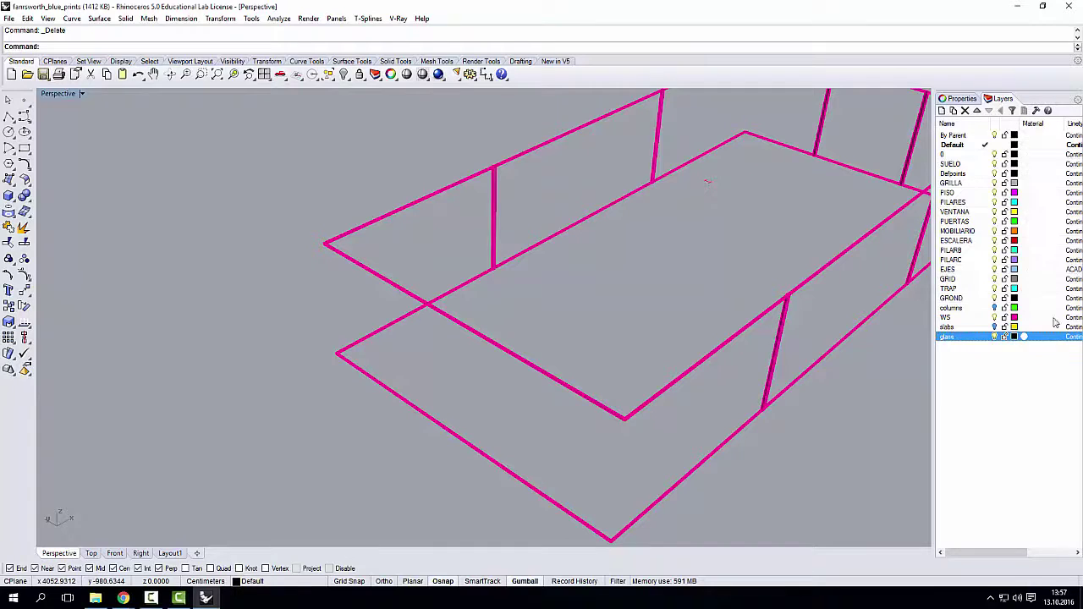
left_click(1014, 337)
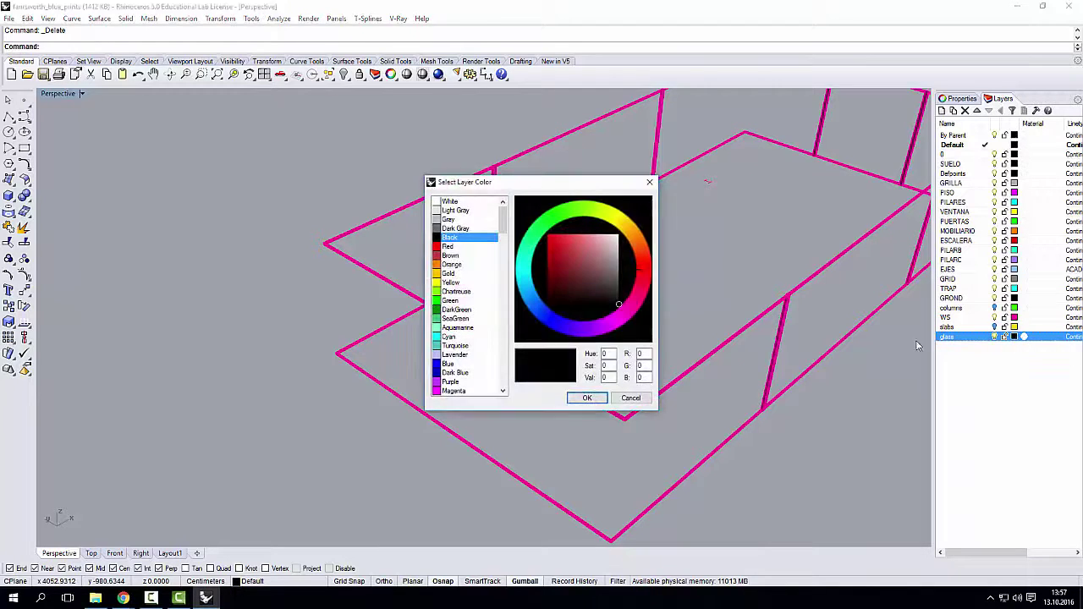
left_click_drag(531, 307, 529, 280)
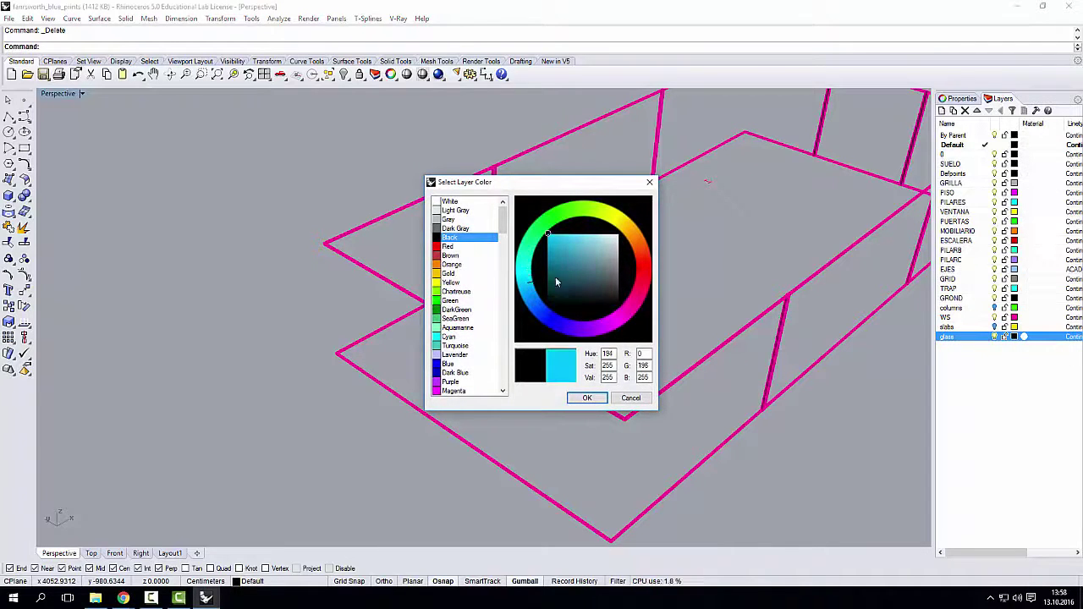
left_click(583, 398)
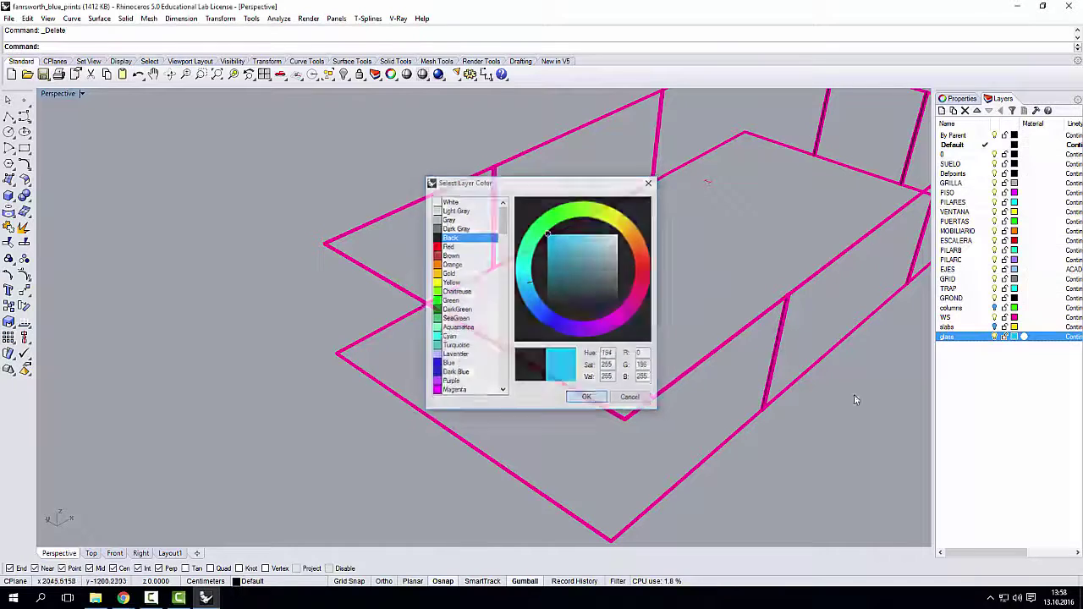
left_click(986, 338)
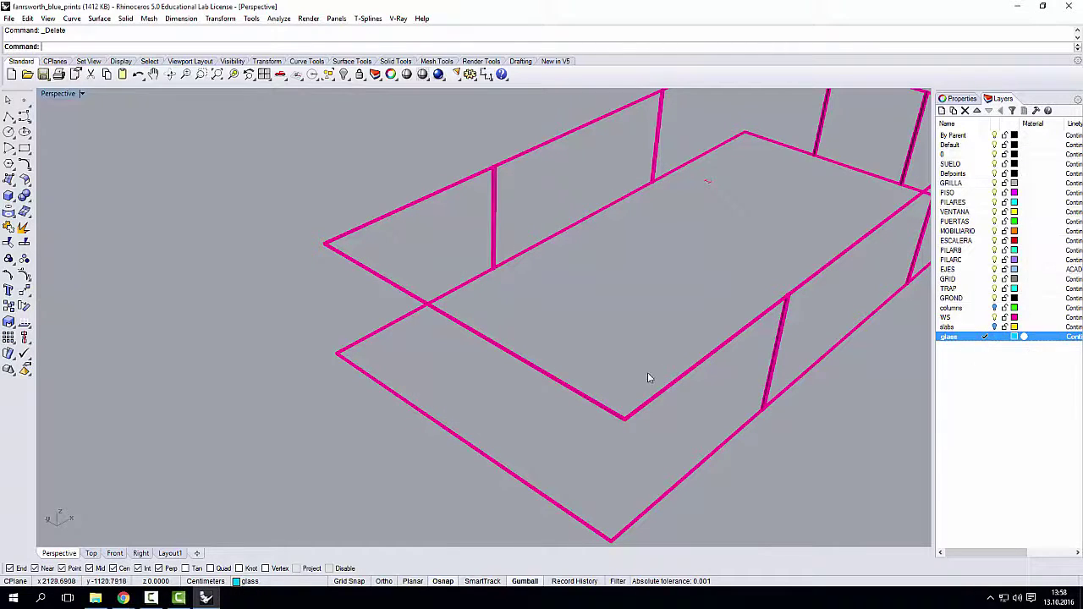
- In the Top view, draw a rectangle between opposite outer corners of the window frame on the glass layer
right_click_drag(649, 374, 567, 345, "shift")
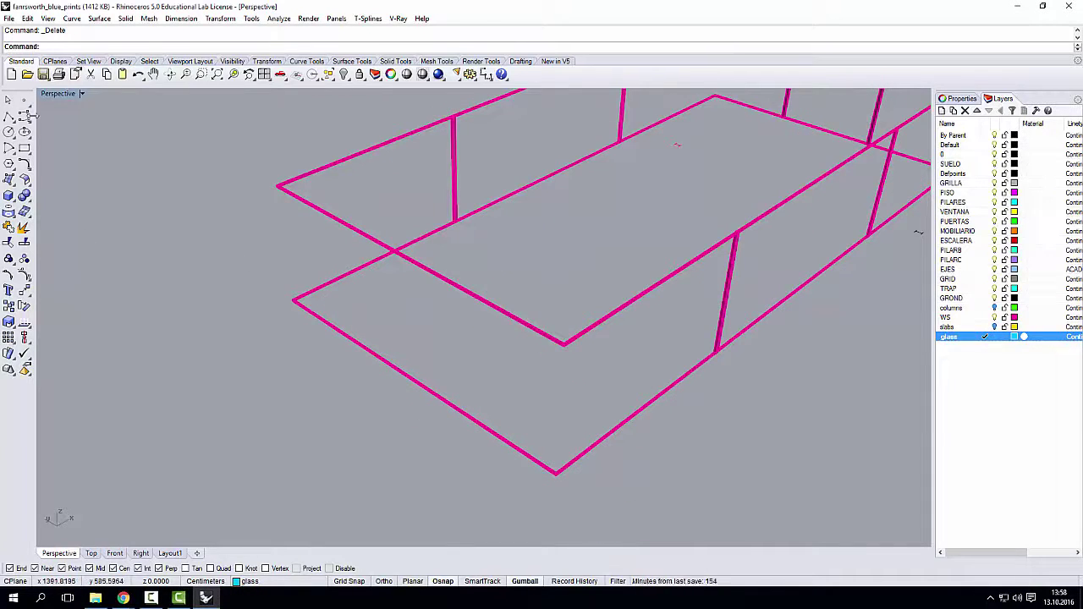
scroll(398, 358, "up", 10)
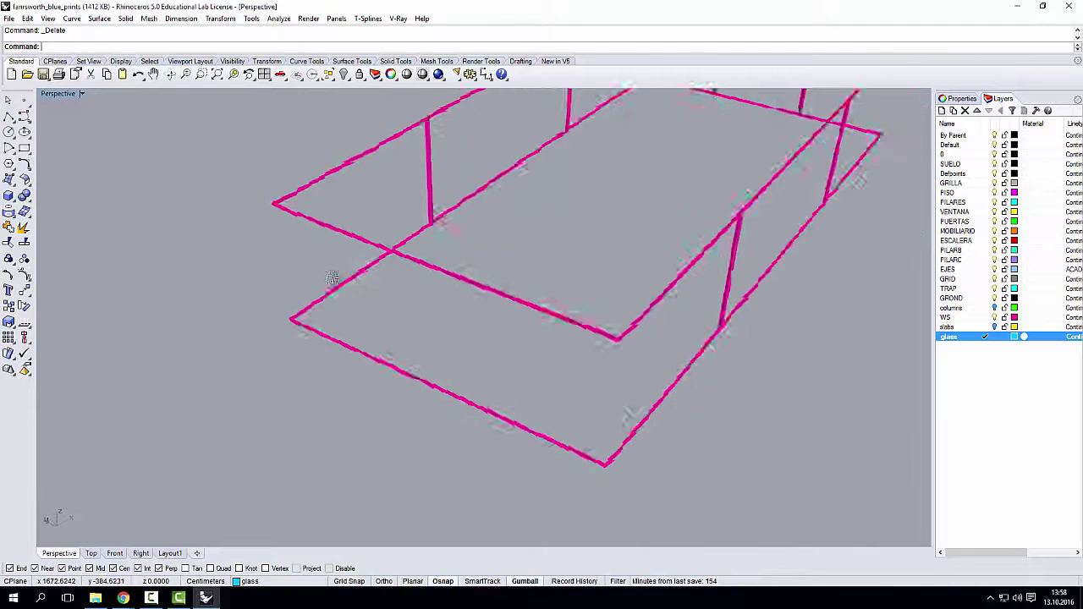
scroll(411, 374, "up", 3)
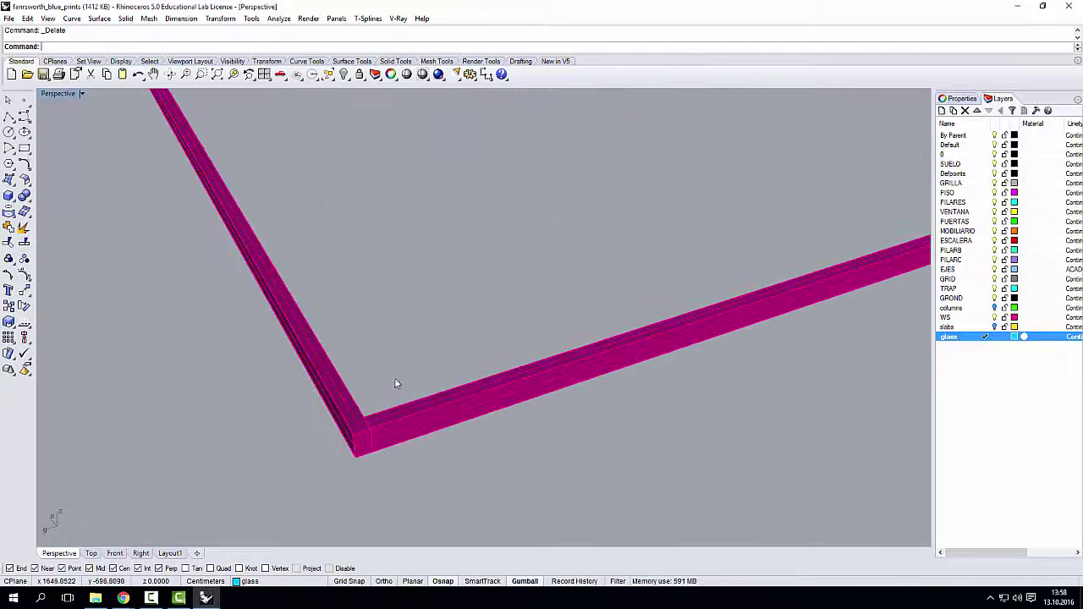
right_click_drag(382, 391, 309, 374)
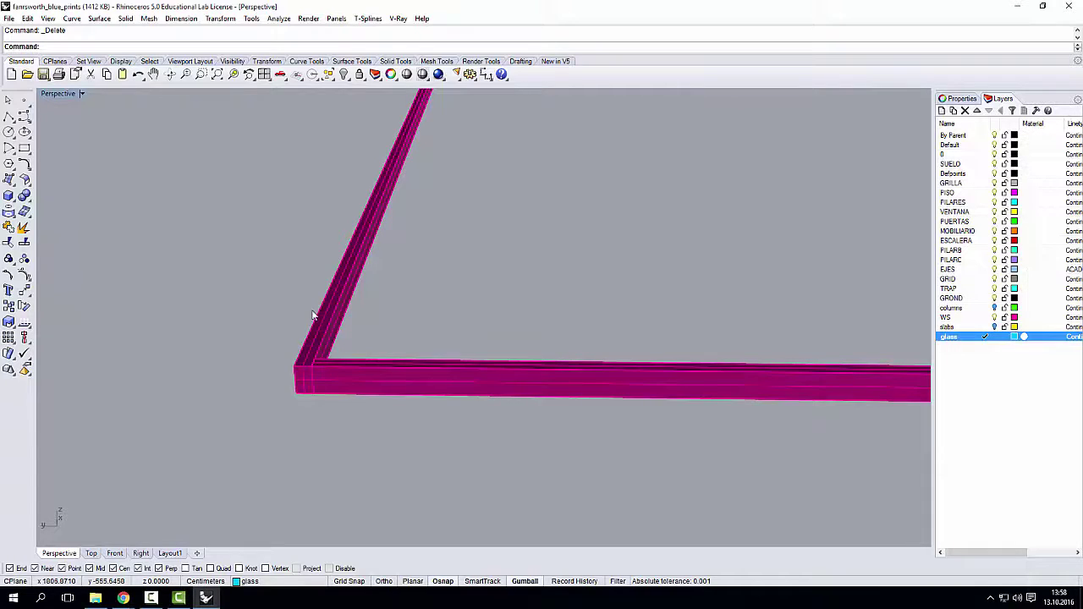
left_click(9, 117)
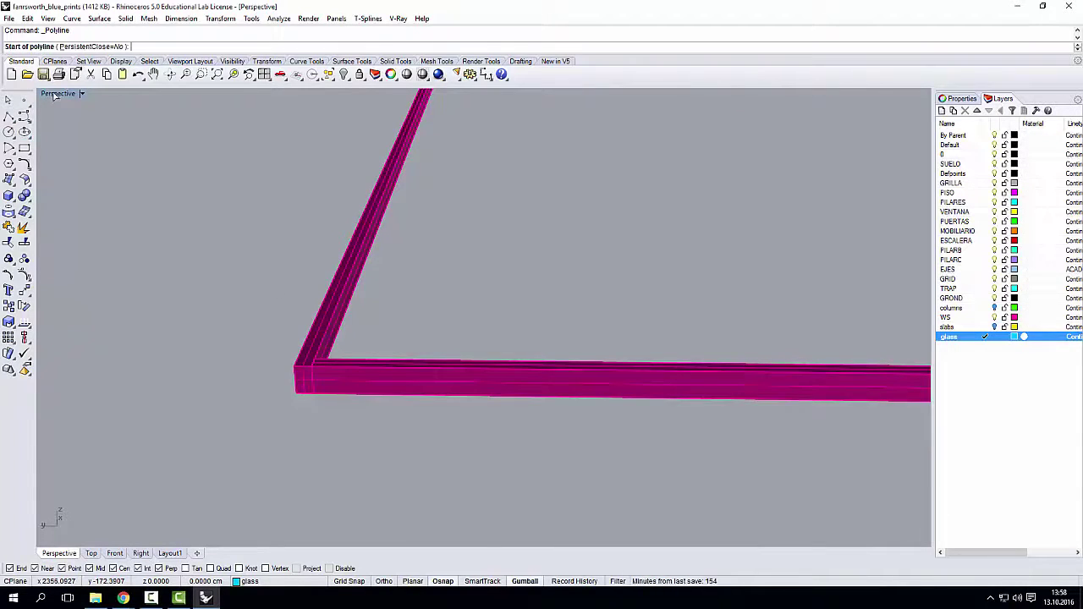
double_click(54, 95)
double_click(48, 94)
scroll(462, 398, "down", 4)
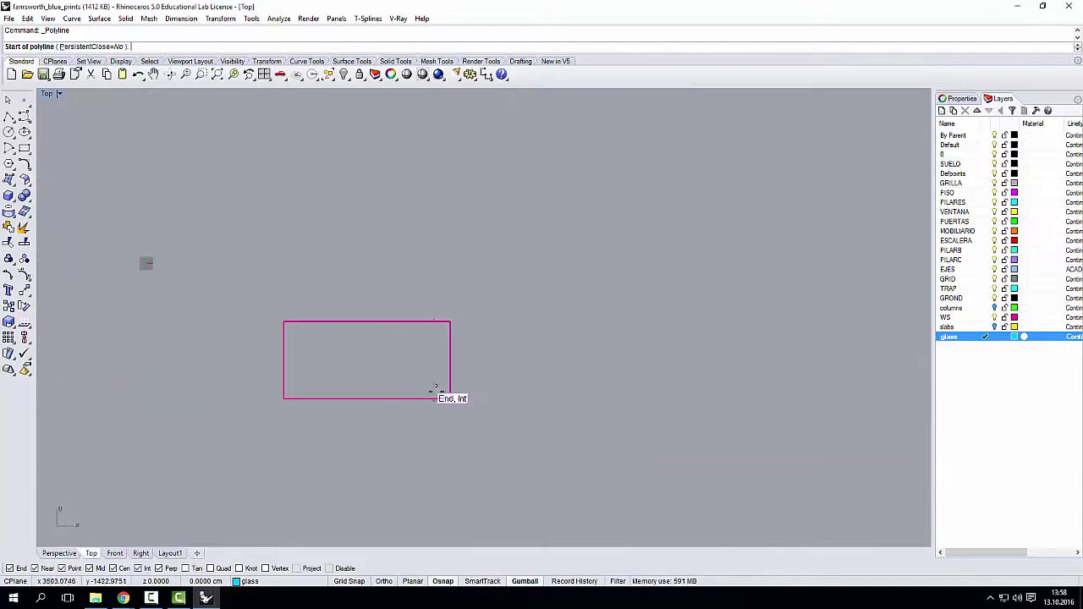
scroll(216, 318, "up", 5)
left_click(24, 149)
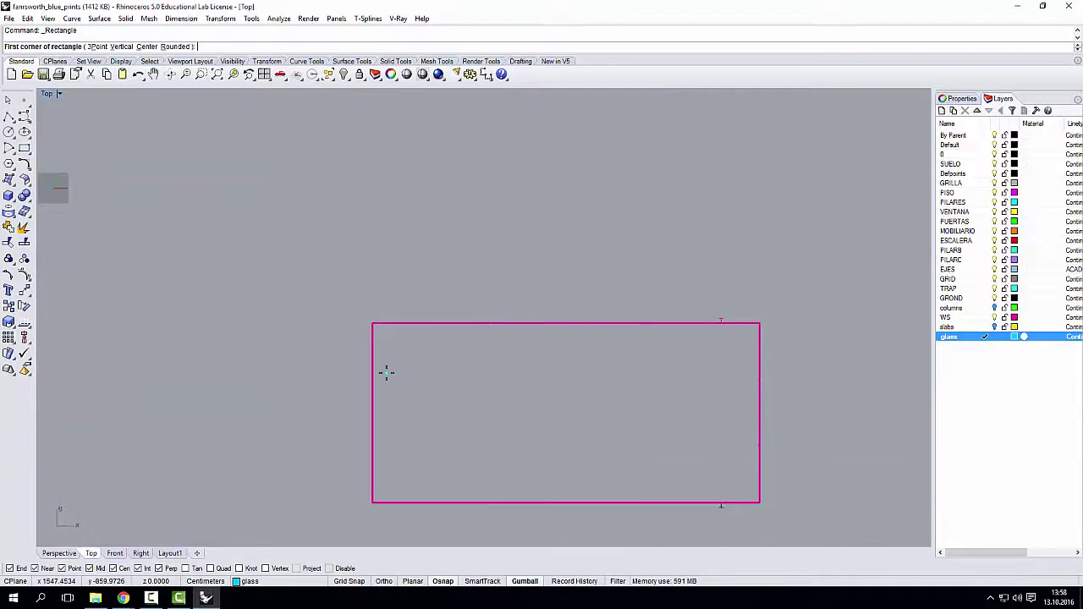
scroll(342, 297, "up", 6)
scroll(314, 287, "up", 4)
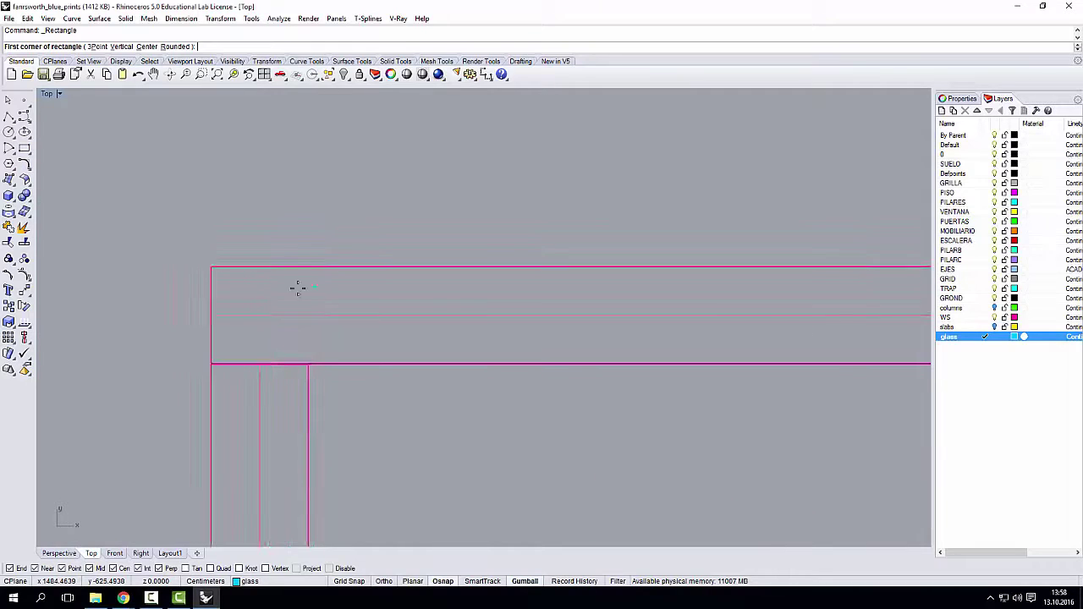
left_click(207, 263)
scroll(218, 271, "down", 18)
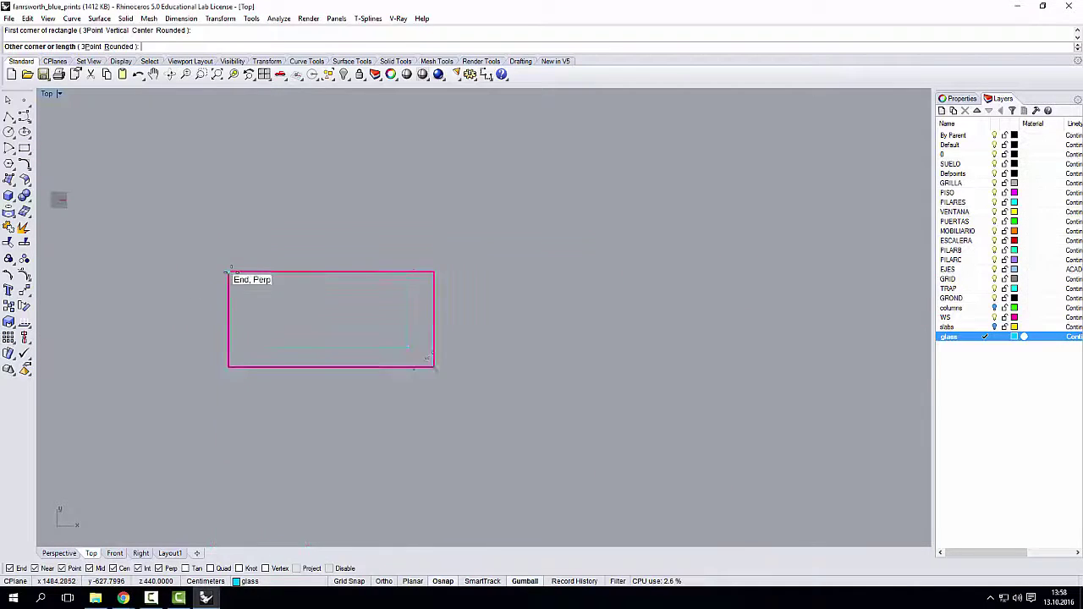
scroll(436, 356, "up", 6)
scroll(435, 350, "up", 3)
left_click(401, 401)
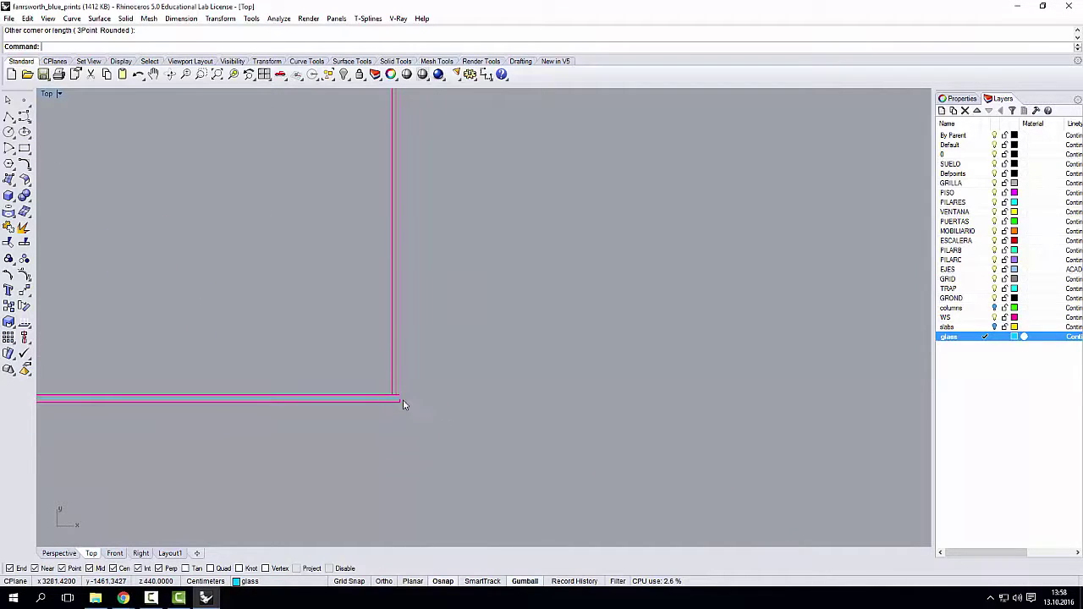
- Stretch the glass rectangle with Scale1D from its upper edge so its lower edge meets the frame's outer edge
scroll(399, 401, "up", 7)
left_click(392, 387)
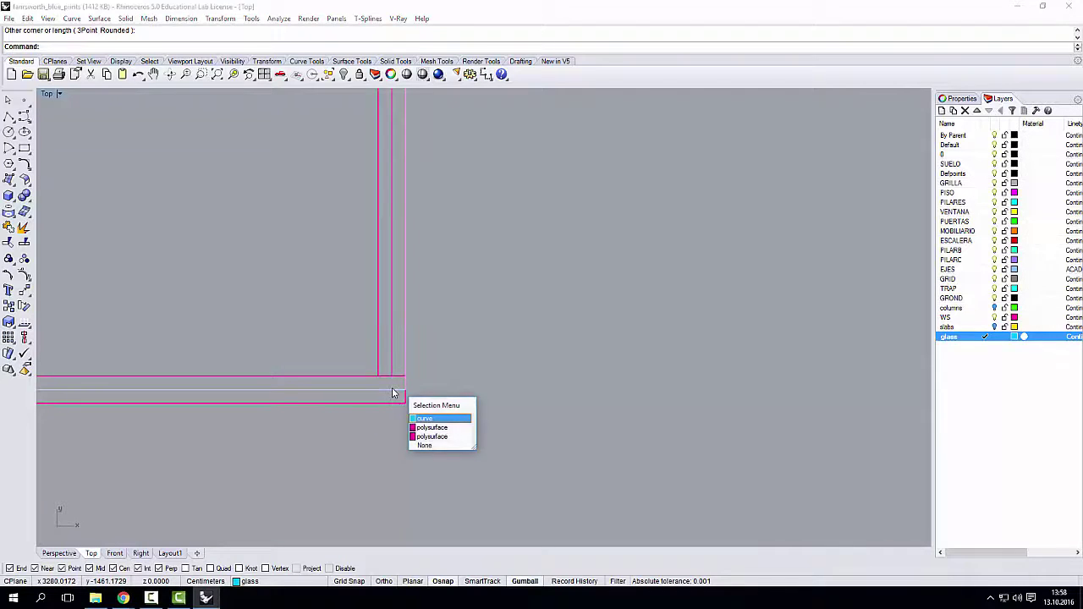
key("Return")
key("Return")
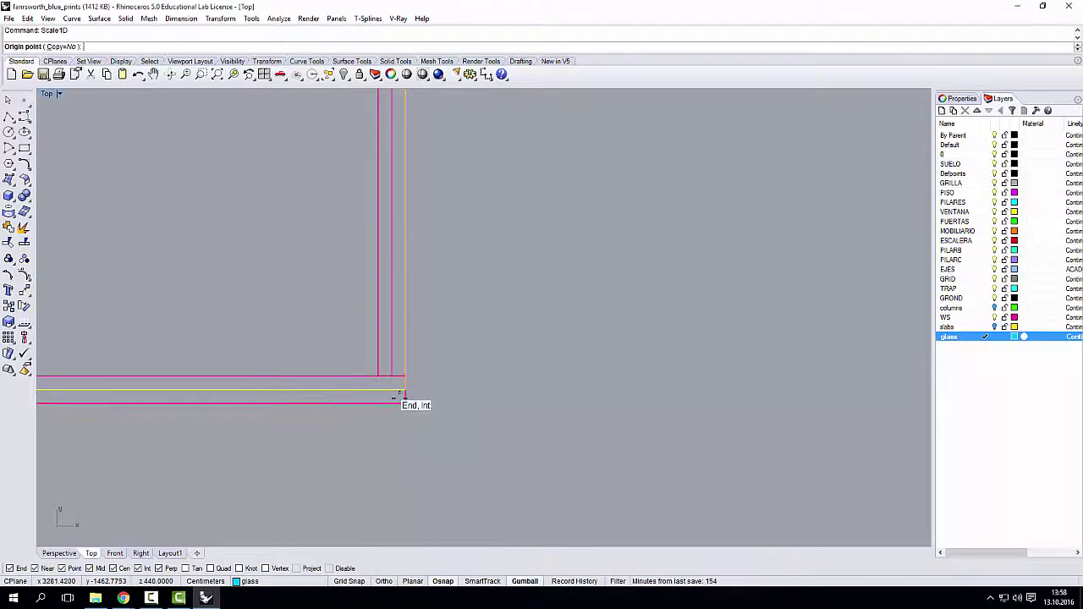
scroll(419, 408, "down", 3)
scroll(411, 377, "down", 3)
scroll(333, 310, "up", 8)
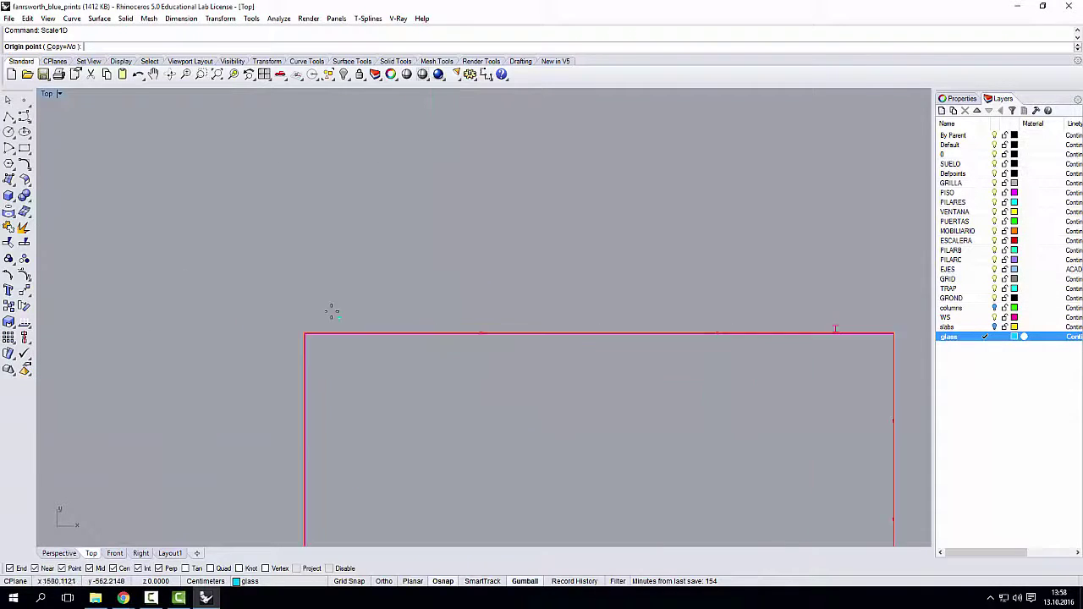
left_click(284, 335)
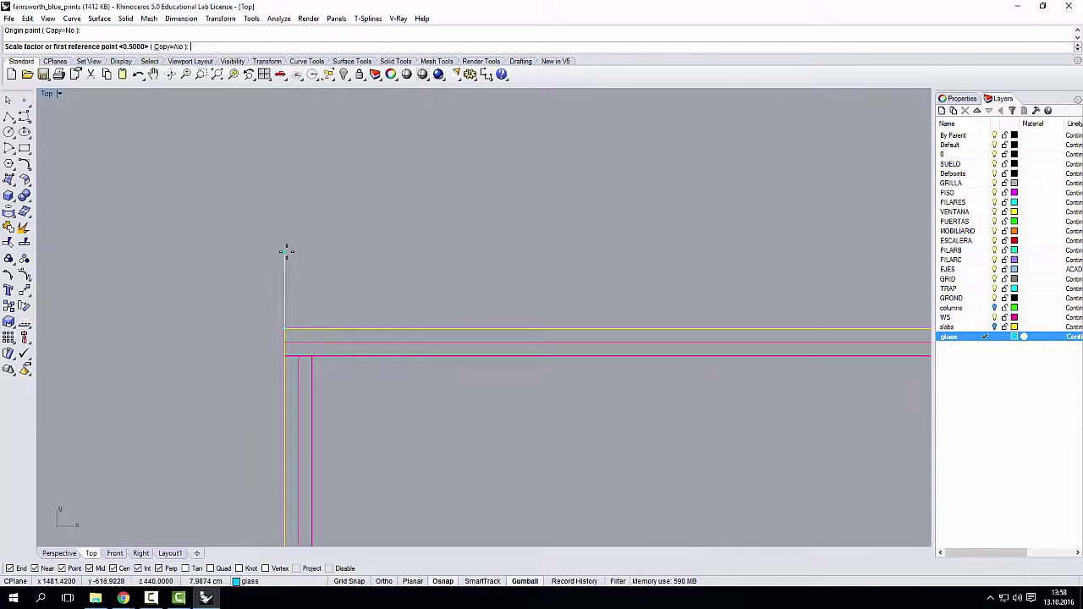
scroll(286, 252, "down", 5)
scroll(319, 447, "up", 6)
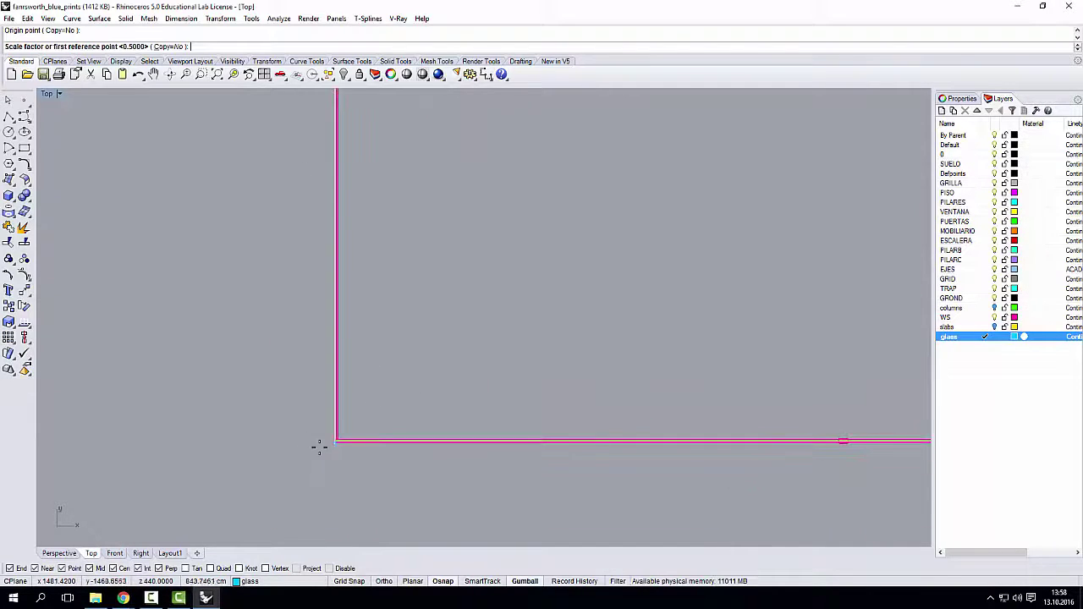
scroll(319, 447, "down", 3)
left_click(212, 385)
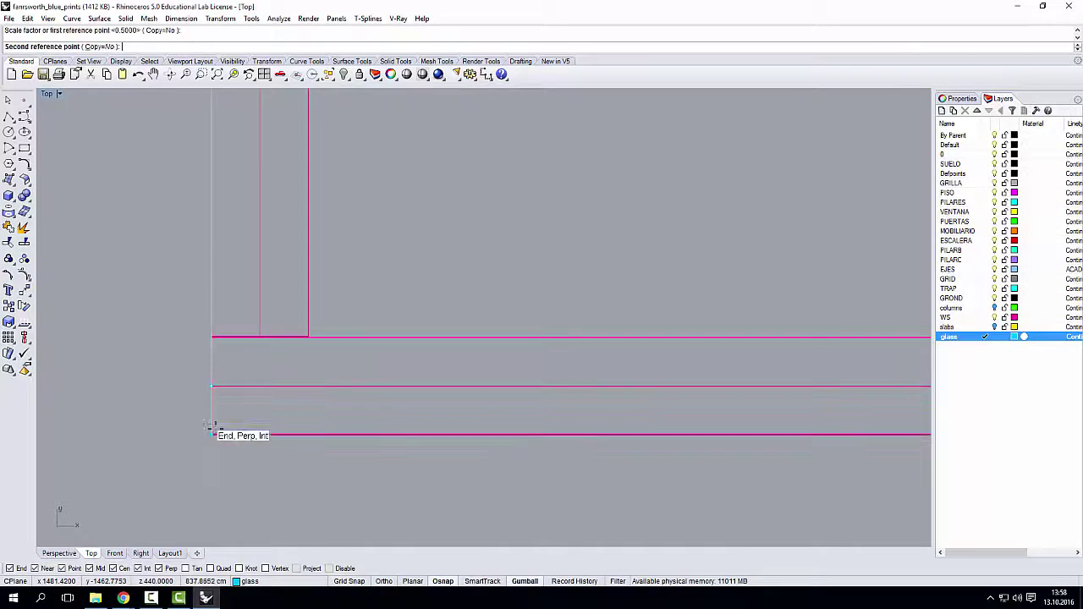
left_click(213, 457)
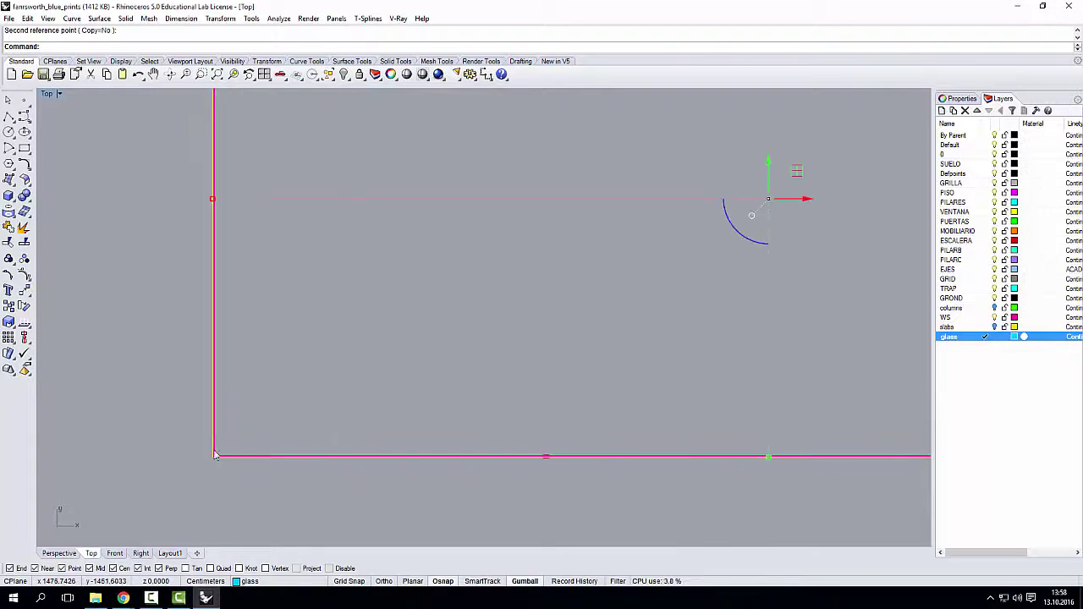
- Move the glass rectangle vertically from the upper window frame down onto the lower frame
scroll(222, 433, "down", 4)
double_click(48, 94)
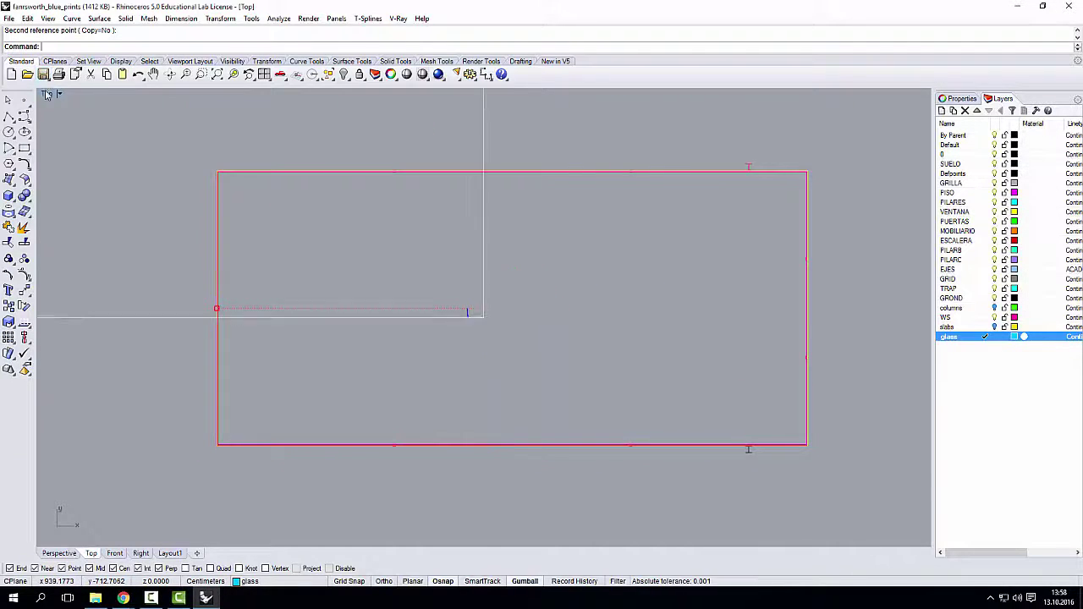
double_click(508, 96)
scroll(280, 355, "down", 15)
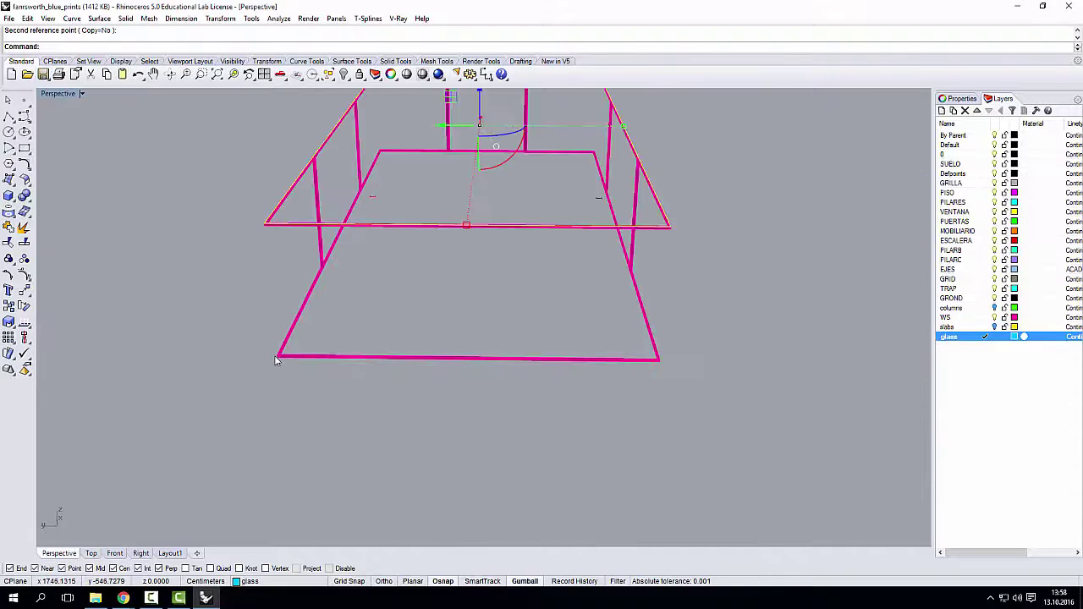
right_click_drag(281, 354, 402, 271)
scroll(364, 326, "up", 5)
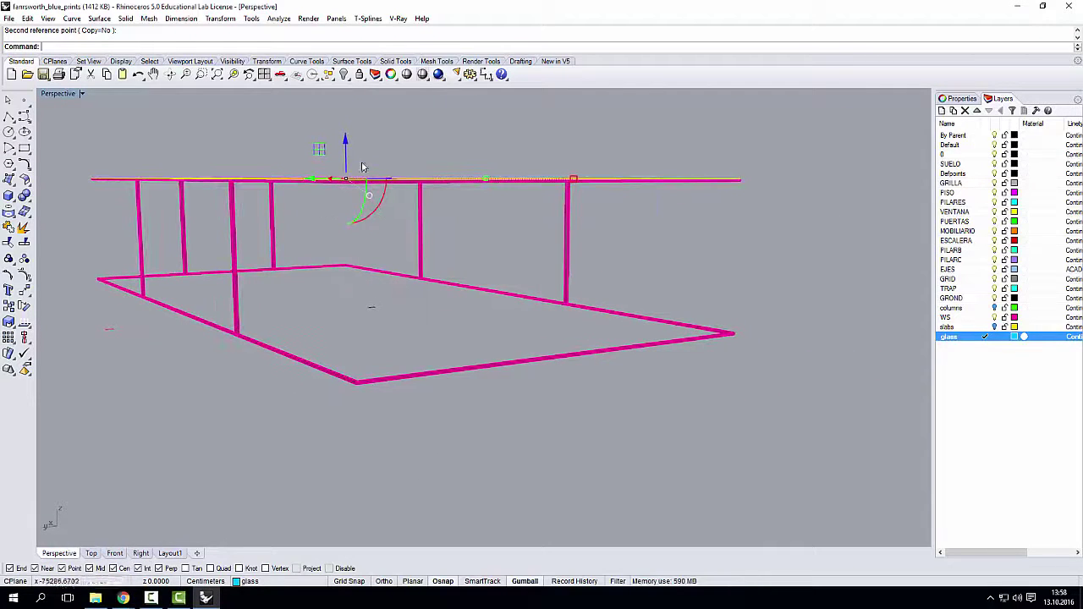
left_click(22, 293)
scroll(348, 255, "up", 5)
right_click_drag(348, 257, 341, 325)
left_click(91, 48)
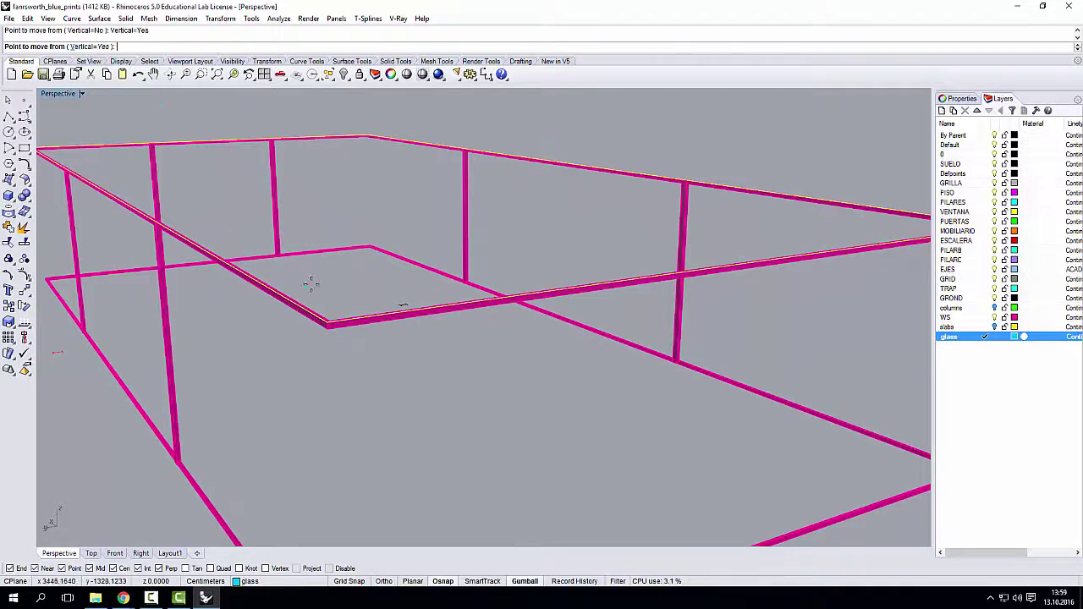
left_click(329, 323)
right_click_drag(329, 323, 309, 165, "shift")
right_click_drag(296, 243, 292, 388, "shift")
left_click(308, 330)
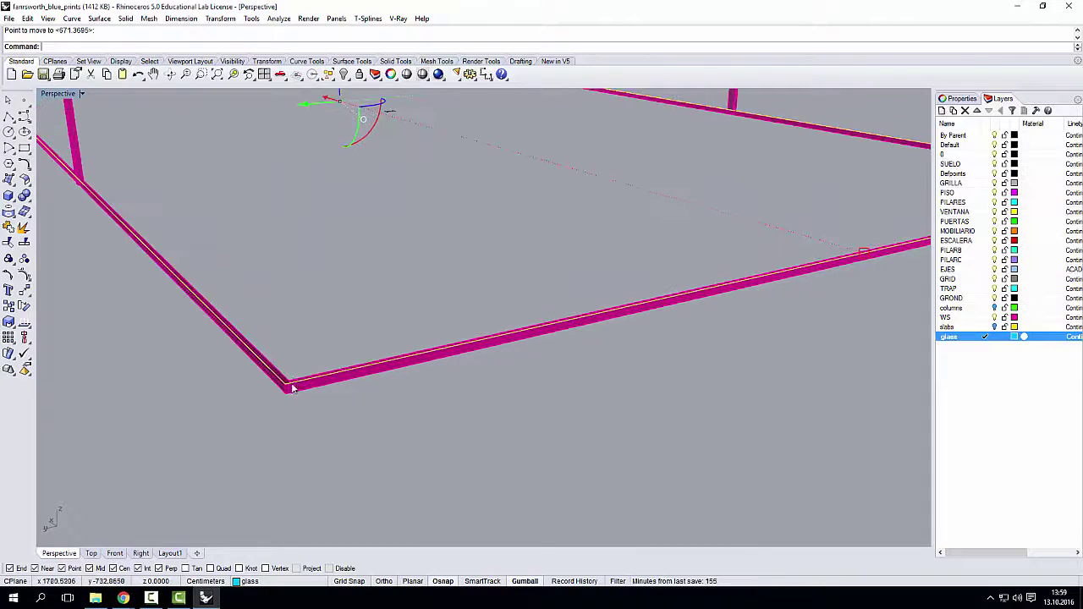
- Scale the glass rectangle inward in both plan directions so its edges run along the frame's centreline
double_click(51, 94)
scroll(225, 306, "up", 8)
scroll(232, 306, "up", 10)
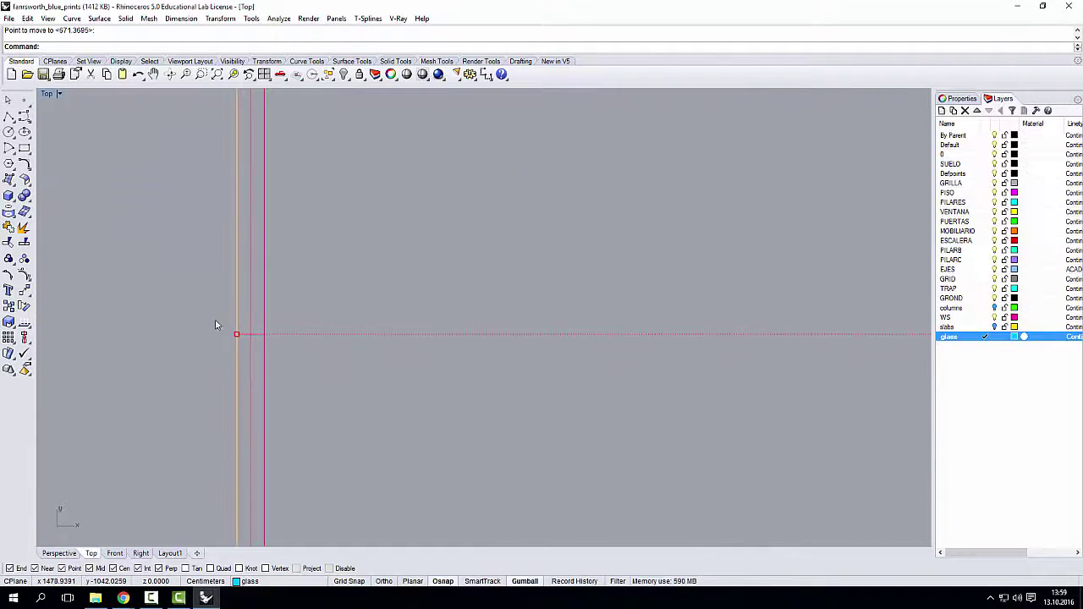
left_click_drag(231, 327, 278, 327)
scroll(209, 269, "down", 10)
scroll(207, 268, "down", 6)
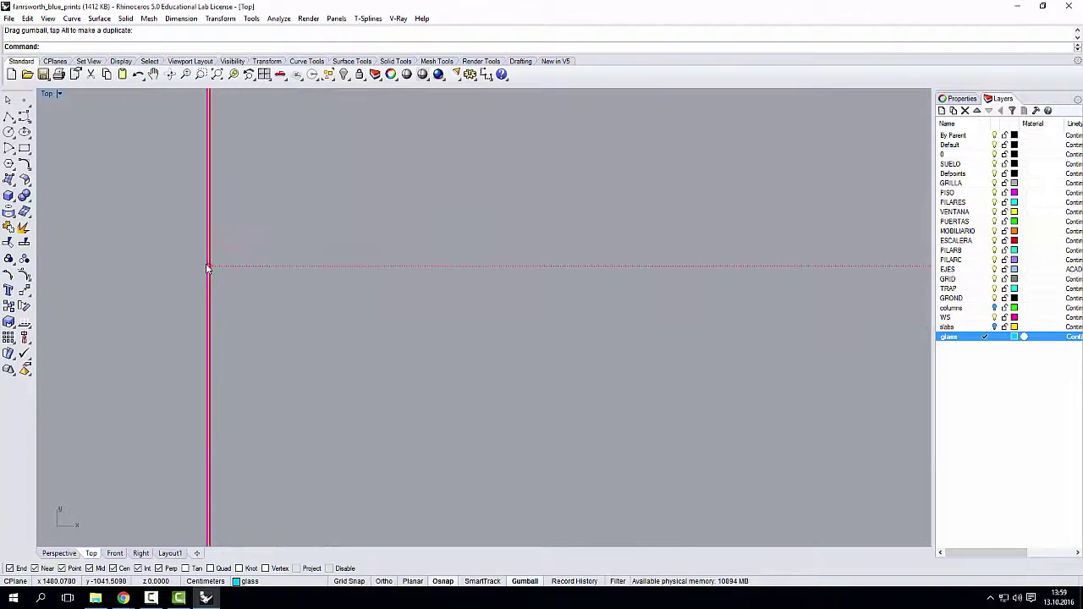
scroll(469, 372, "up", 3)
scroll(364, 394, "up", 3)
scroll(363, 394, "up", 5)
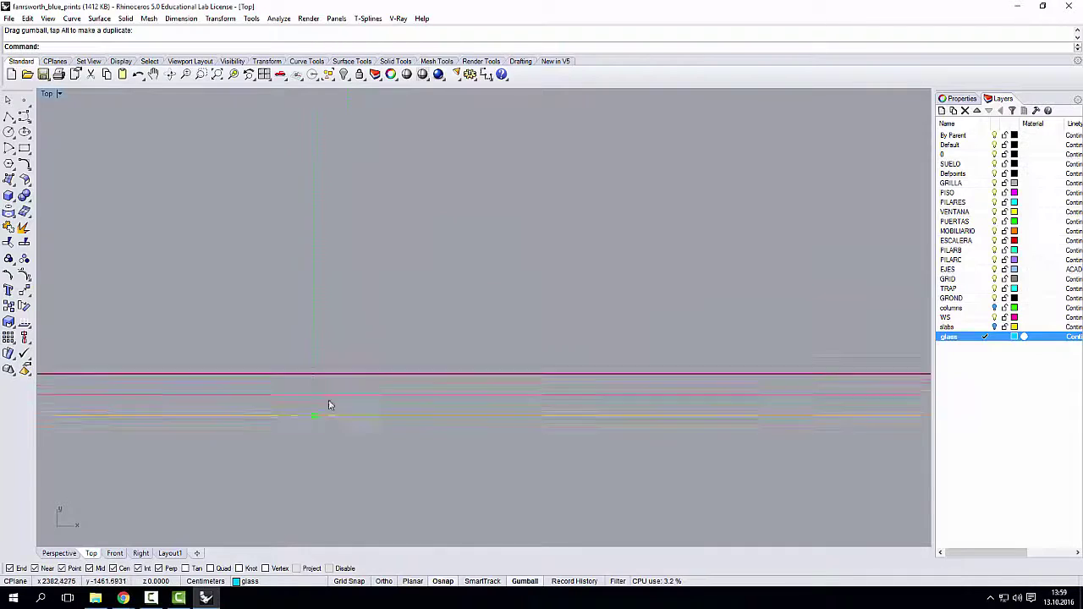
left_click_drag(307, 398, 307, 393)
double_click(50, 94)
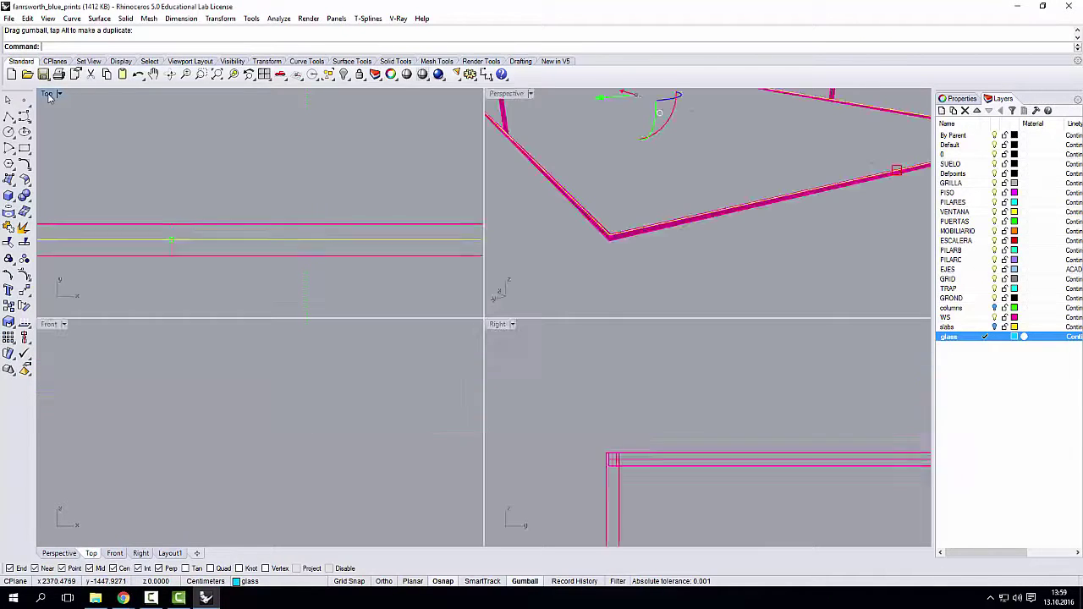
double_click(507, 96)
scroll(429, 286, "down", 8)
right_click_drag(430, 286, 480, 244)
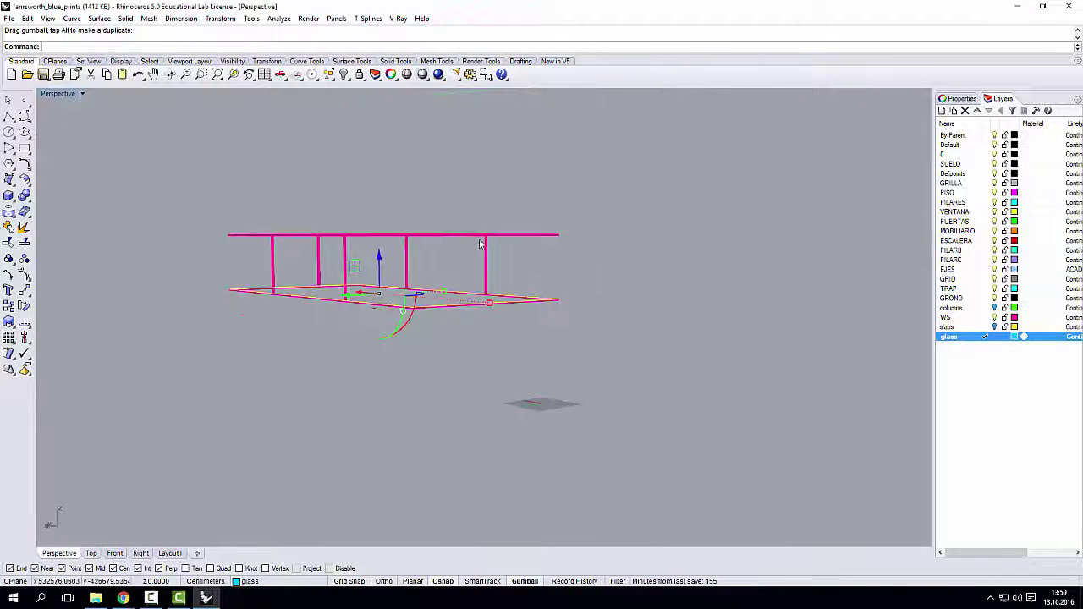
- Extrude the glass rectangle vertically from the lower window frame up to the upper frame with ExtrudeCrv
scroll(480, 244, "up", 4)
right_click_drag(539, 320, 542, 318)
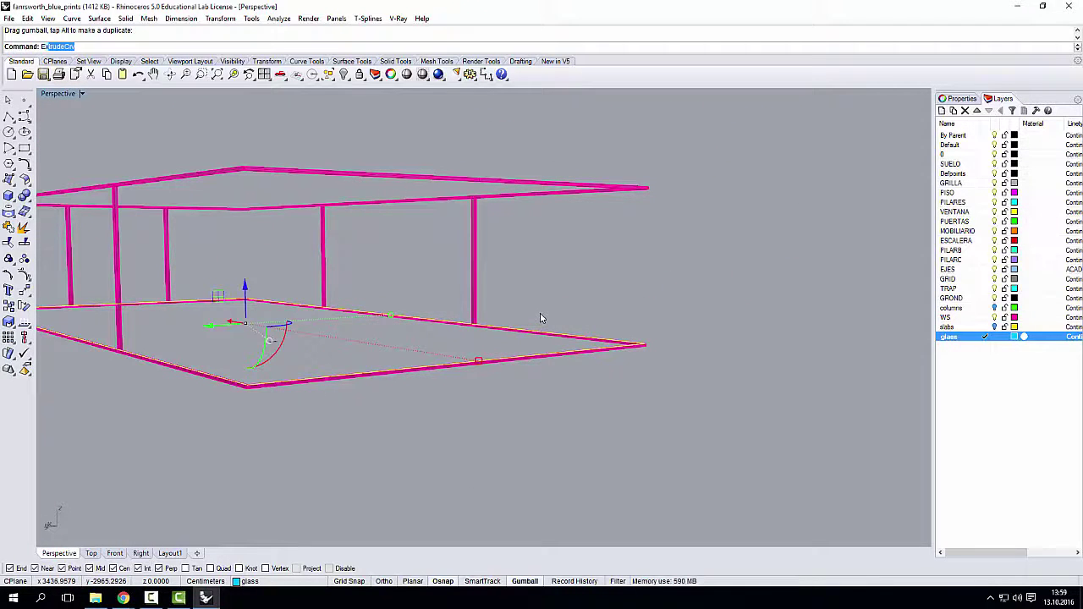
key("Return")
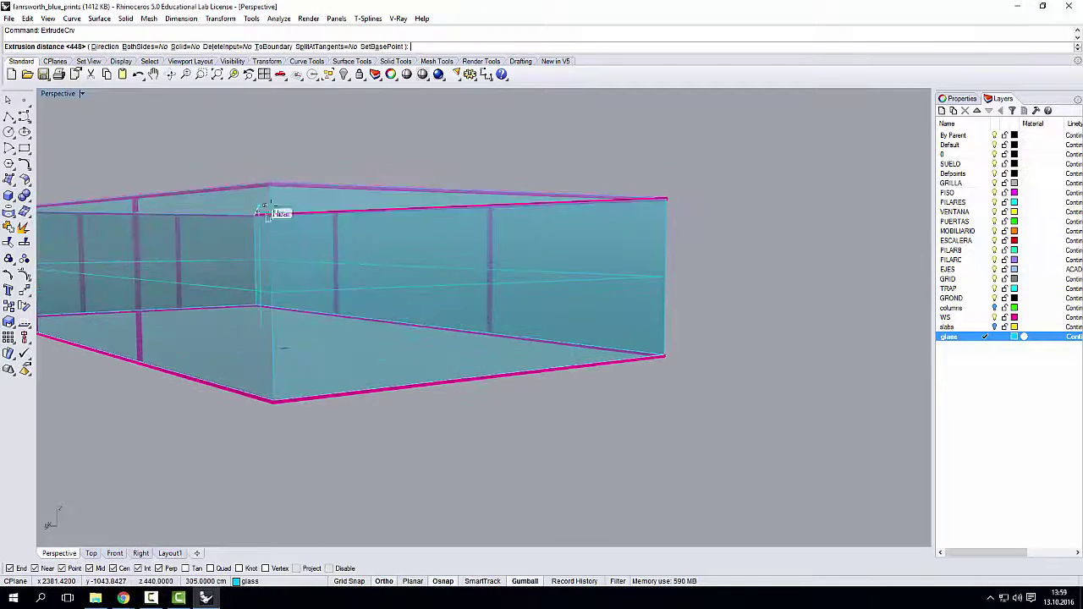
scroll(279, 211, "up", 5)
left_click(272, 113)
scroll(352, 177, "down", 7)
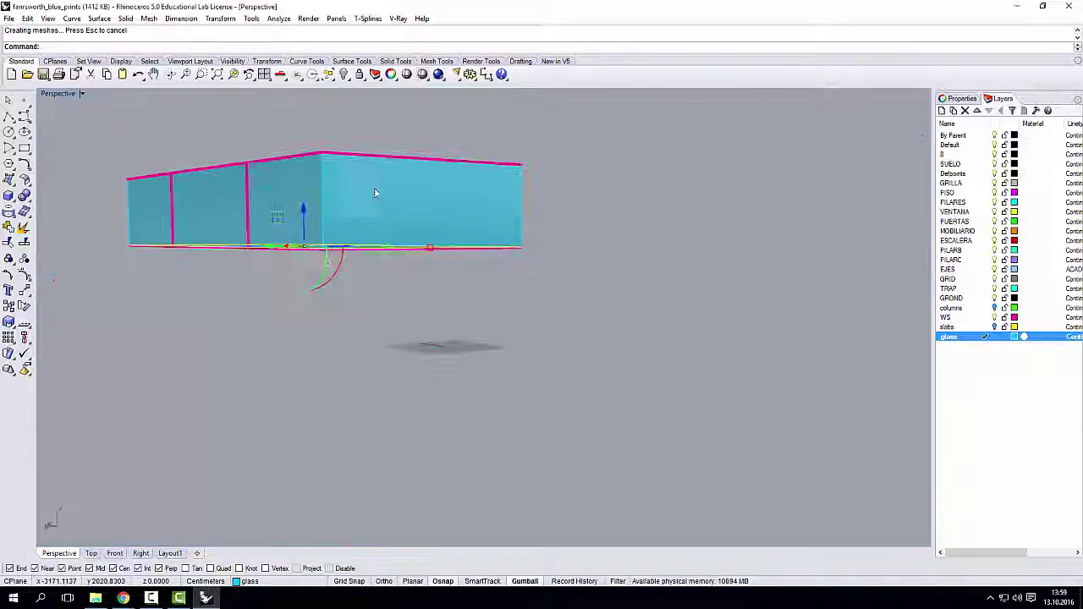
- Turn on the columns and slabs layers to review the glass walls together with the rest of the house
right_click_drag(375, 193, 559, 317)
left_click(995, 308)
left_click(994, 327)
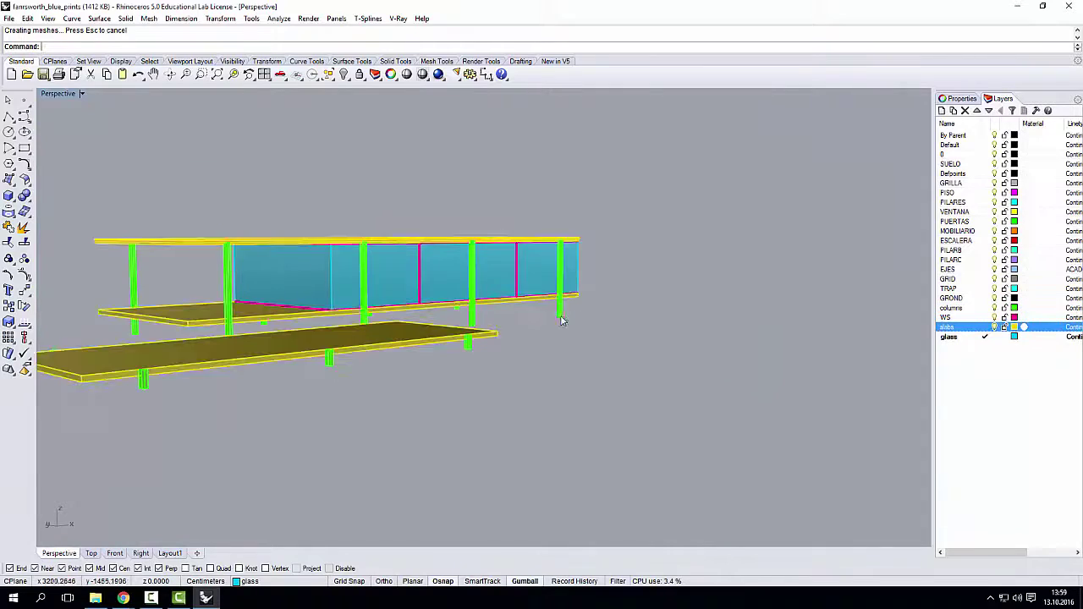
right_click_drag(573, 385, 468, 337)
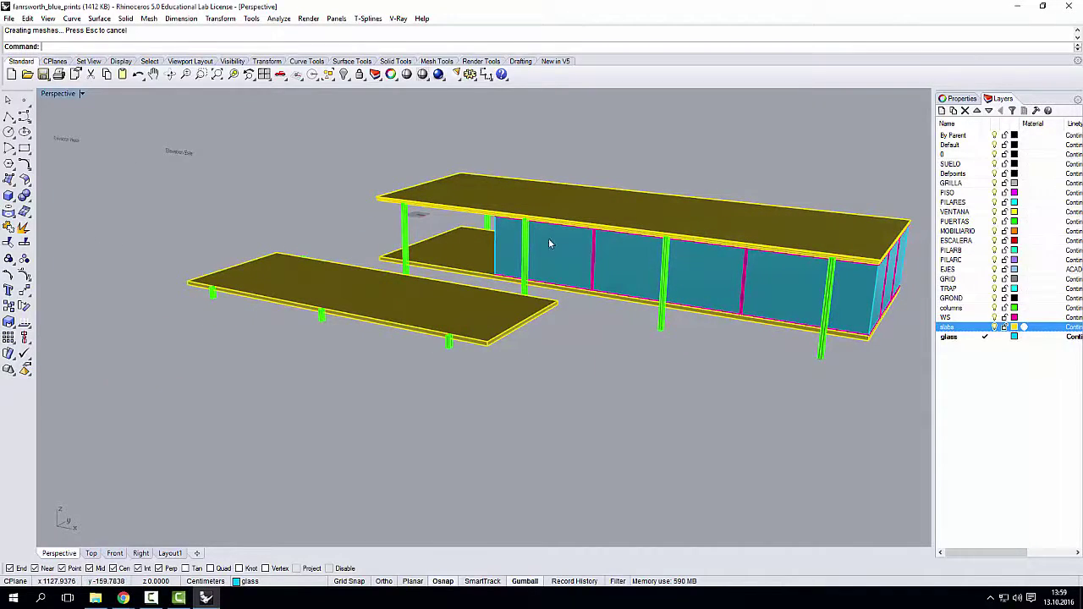
scroll(548, 244, "up", 6)
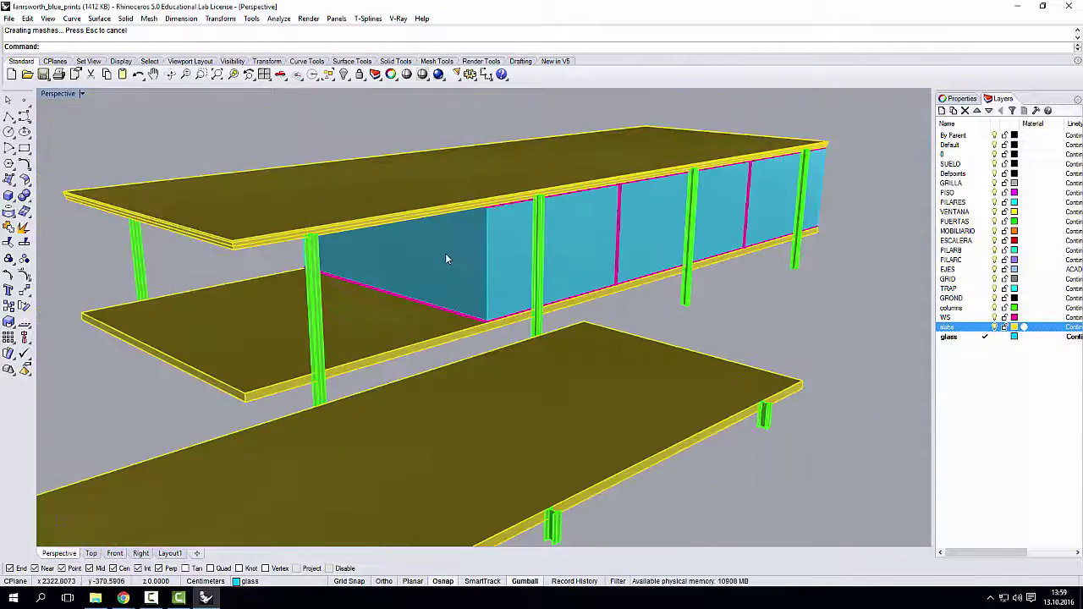
- Hide the glass walls briefly to check the interior, and undo the hiding
scroll(446, 254, "up", 5)
right_click_drag(446, 254, 470, 188)
left_click(449, 235)
scroll(449, 234, "down", 5)
middle_click(465, 170)
left_click(433, 156)
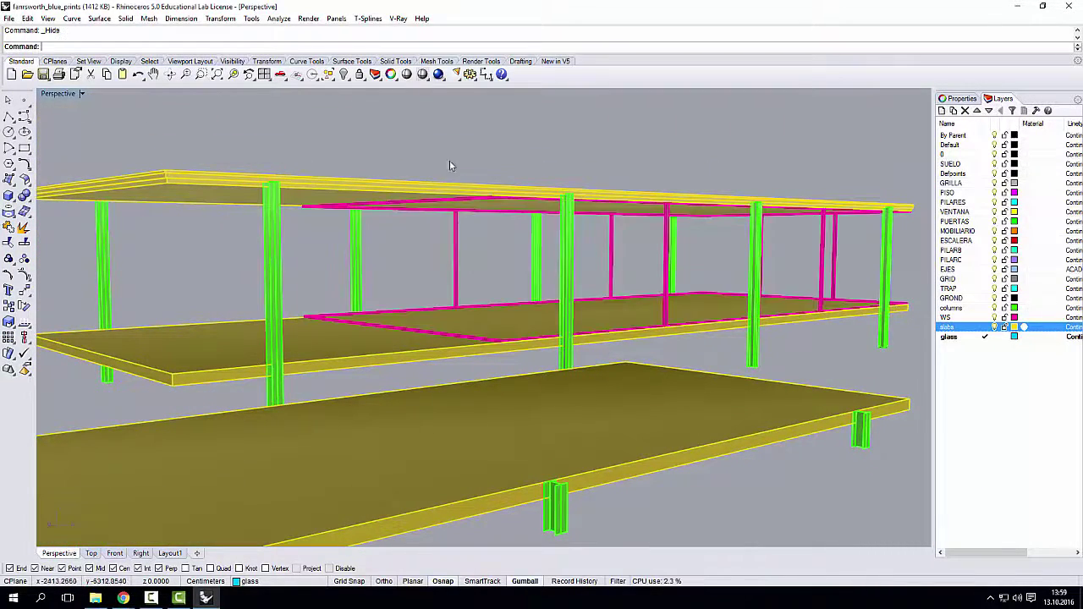
key("ctrl+z")
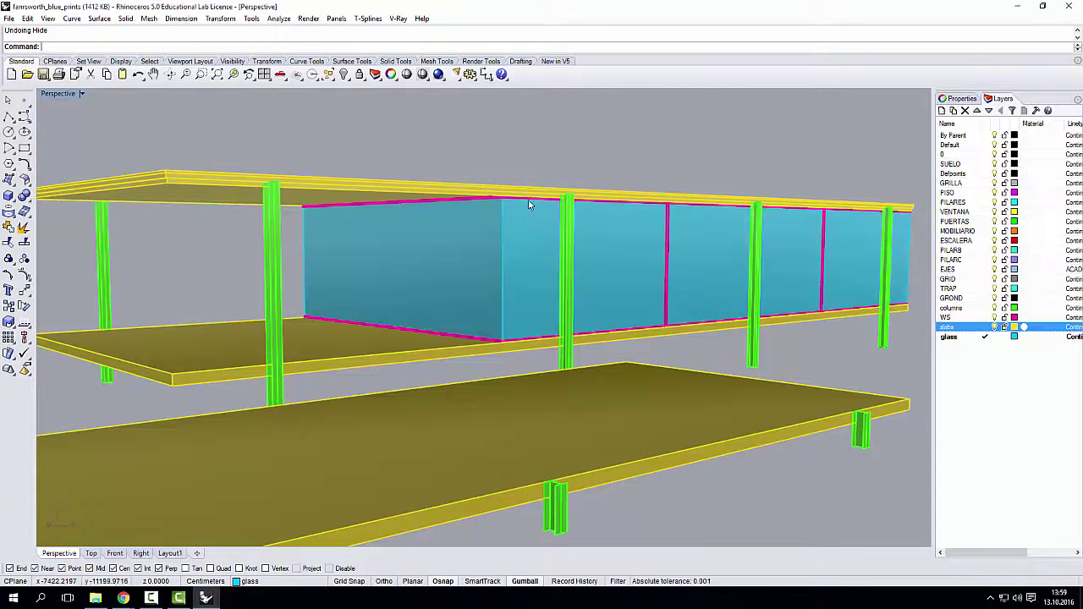
- Turn off the slabs, WS and columns layers so that the glass walls are isolated
left_click(996, 328)
left_click(995, 318)
left_click(995, 308)
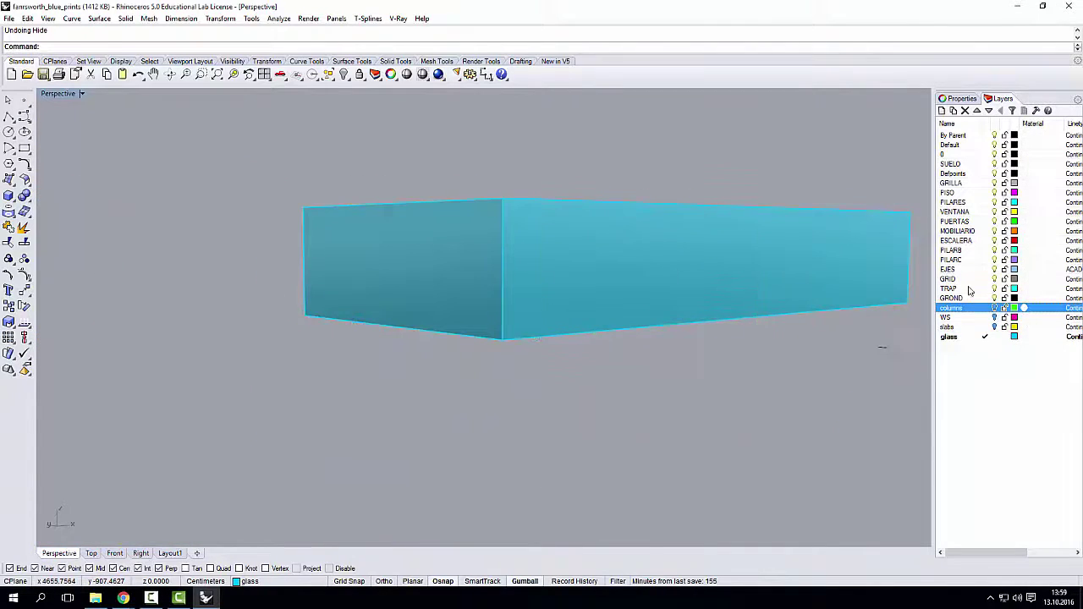
- With the Cen snap off, draw a vertical line between the lower and upper edge midpoints of the short end glass wall and select it
right_click_drag(748, 120, 486, 394)
scroll(499, 406, "down", 6)
scroll(486, 399, "up", 3)
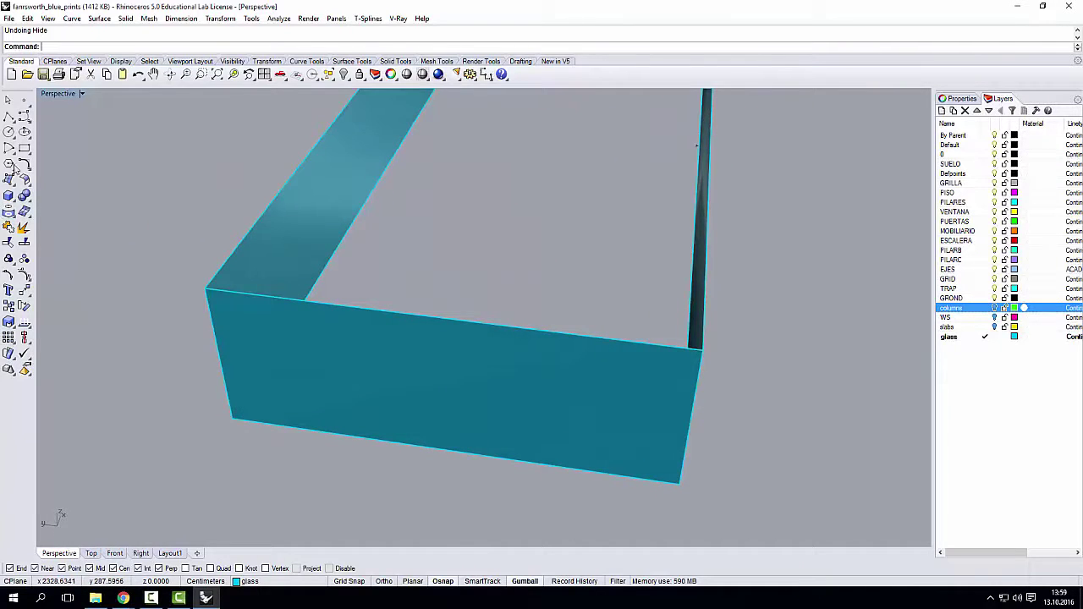
left_click(10, 117)
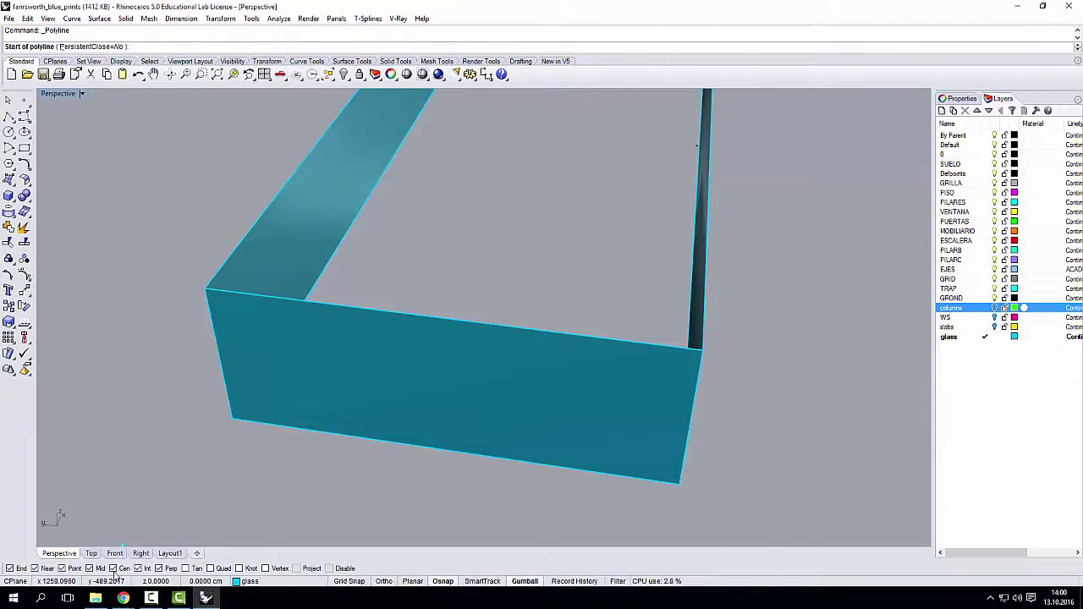
left_click(113, 569)
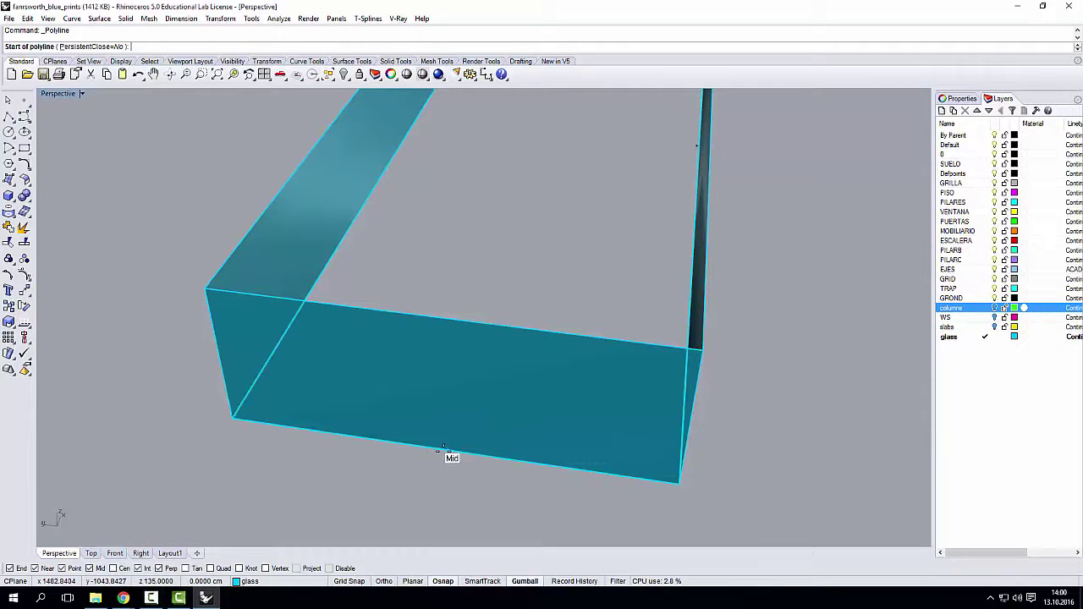
left_click(444, 449)
left_click(443, 321)
key("Return")
right_click_drag(443, 359, 463, 345)
left_click(467, 345)
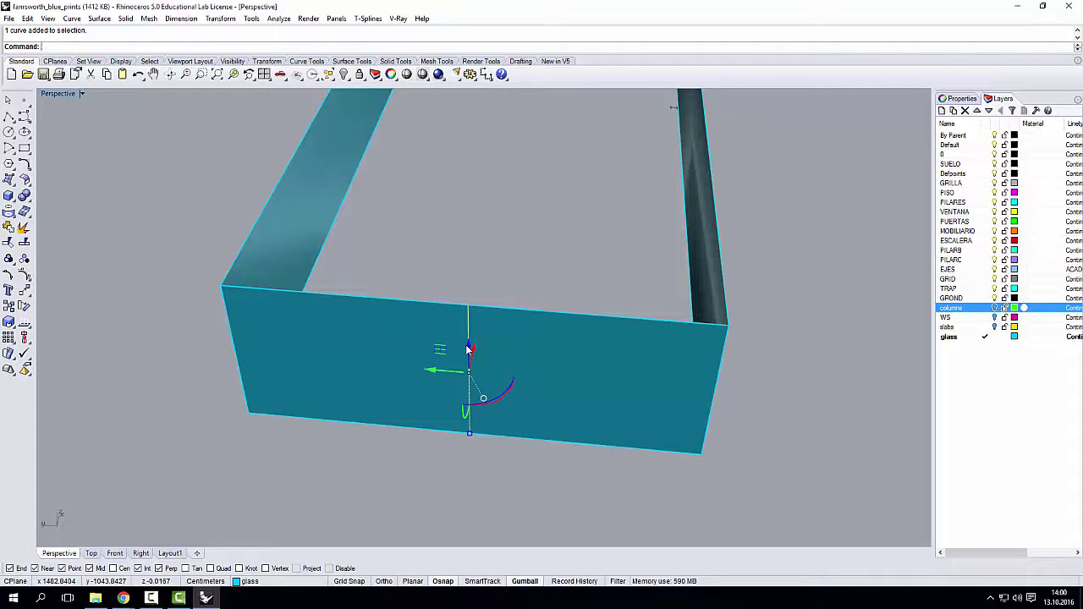
- Measure the end glass wall's length with a temporary polyline between its two lower corners
right_click_drag(438, 372, 422, 347)
scroll(445, 364, "up", 2)
key("alt")
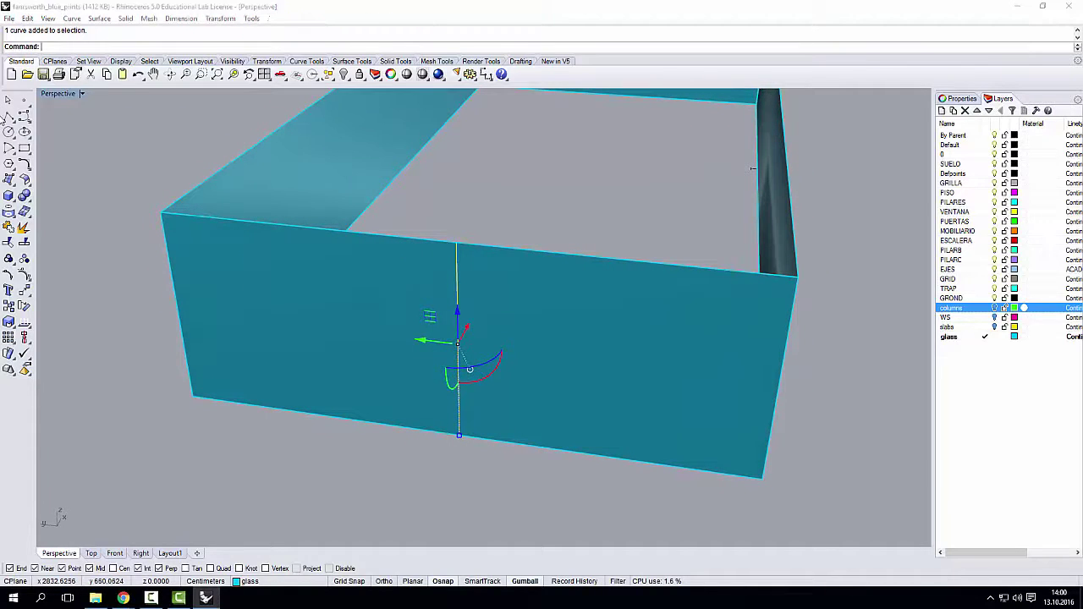
left_click(8, 116)
left_click(195, 397)
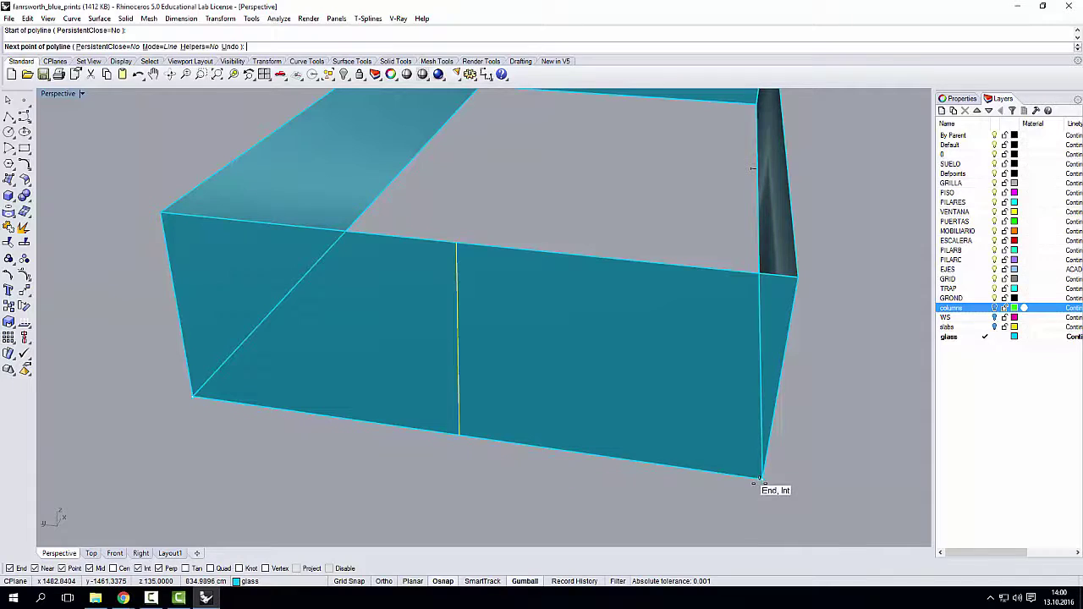
key("Escape")
right_click_drag(374, 381, 403, 382)
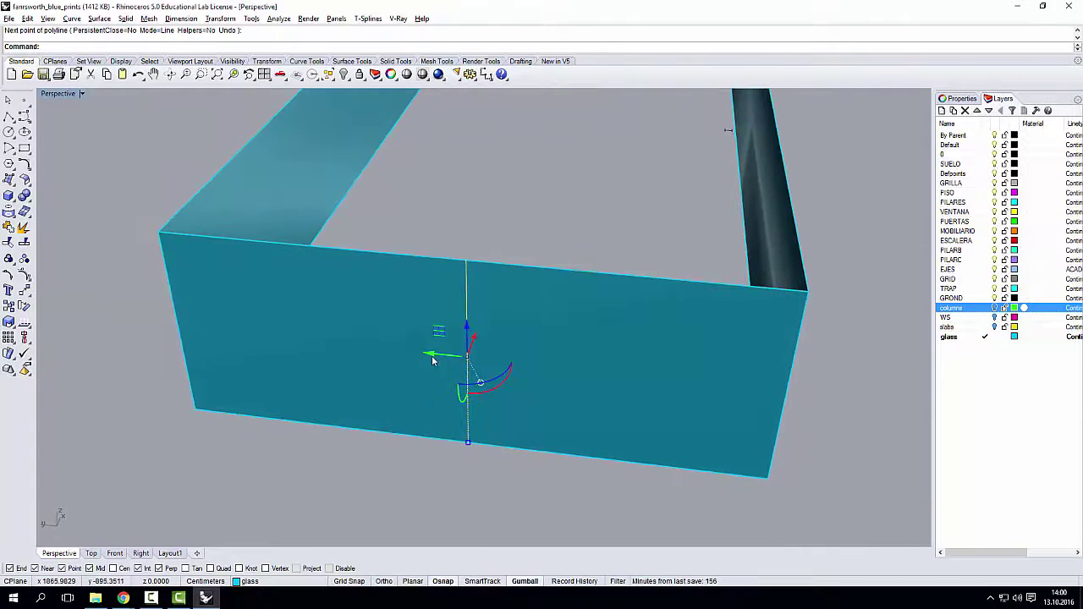
- Copy the vertical centre line along the end wall to both sides, using an offset of 100 cm, to mark the door edges
left_click(433, 358)
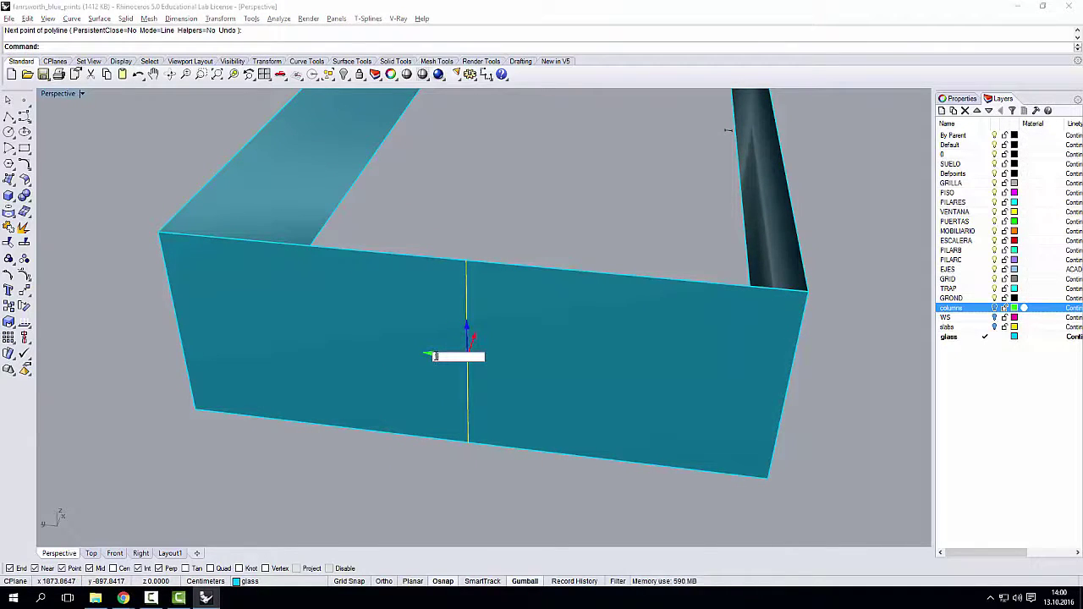
key("Return")
right_click_drag(457, 391, 478, 380)
left_click(478, 379)
left_click(512, 408)
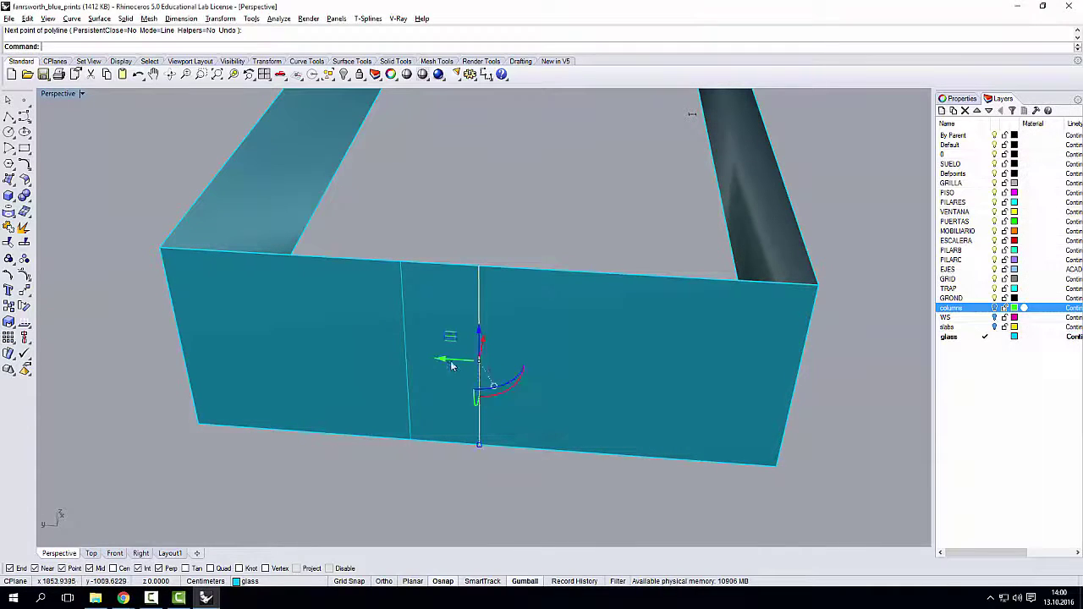
left_click(445, 362)
type("10")
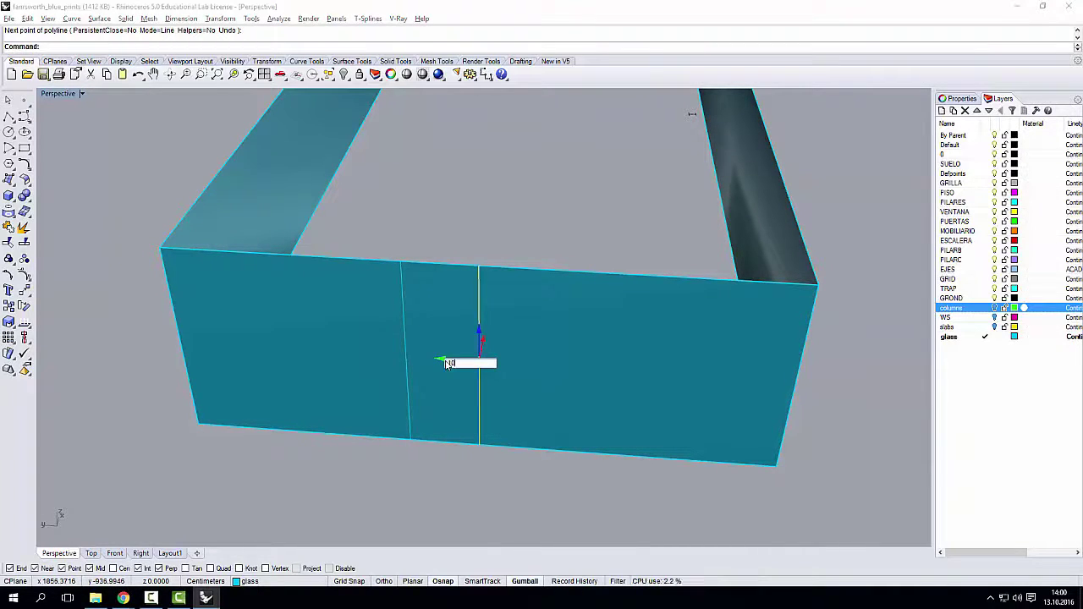
type("0")
key("Return")
right_click_drag(444, 354, 467, 328)
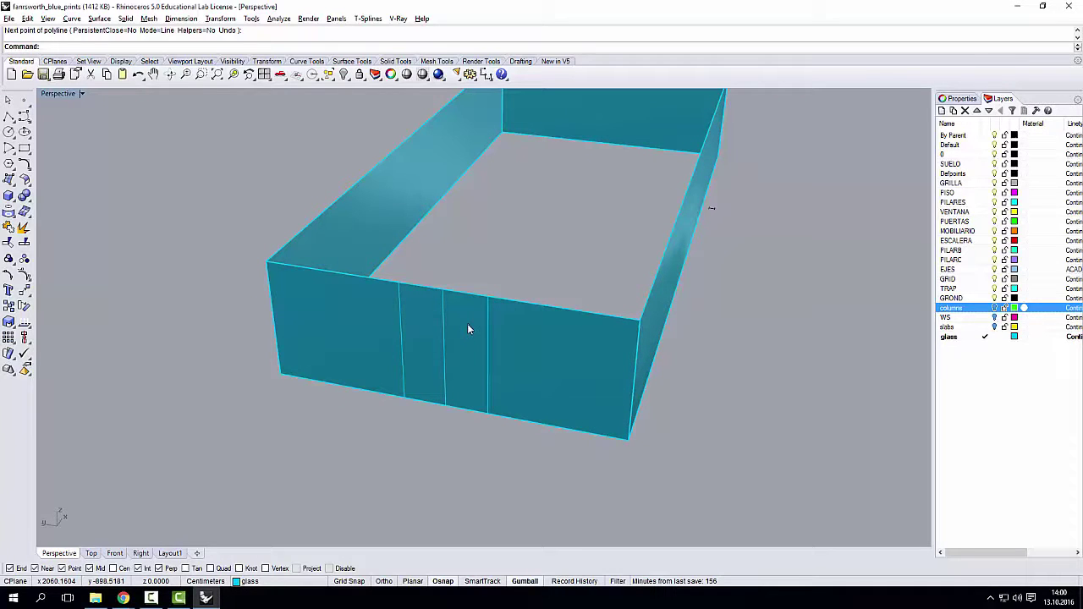
- Show all the hidden blueprint drawings again around the glass walls
right_click_drag(474, 356, 518, 249)
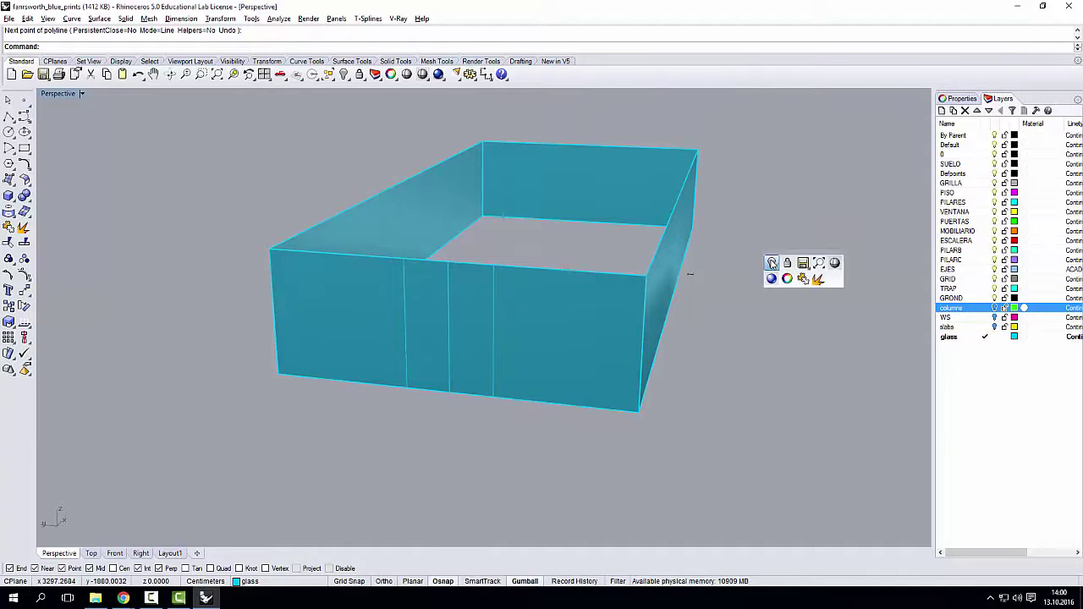
left_click(775, 267)
left_click(789, 285)
scroll(562, 337, "down", 8)
scroll(536, 364, "down", 6)
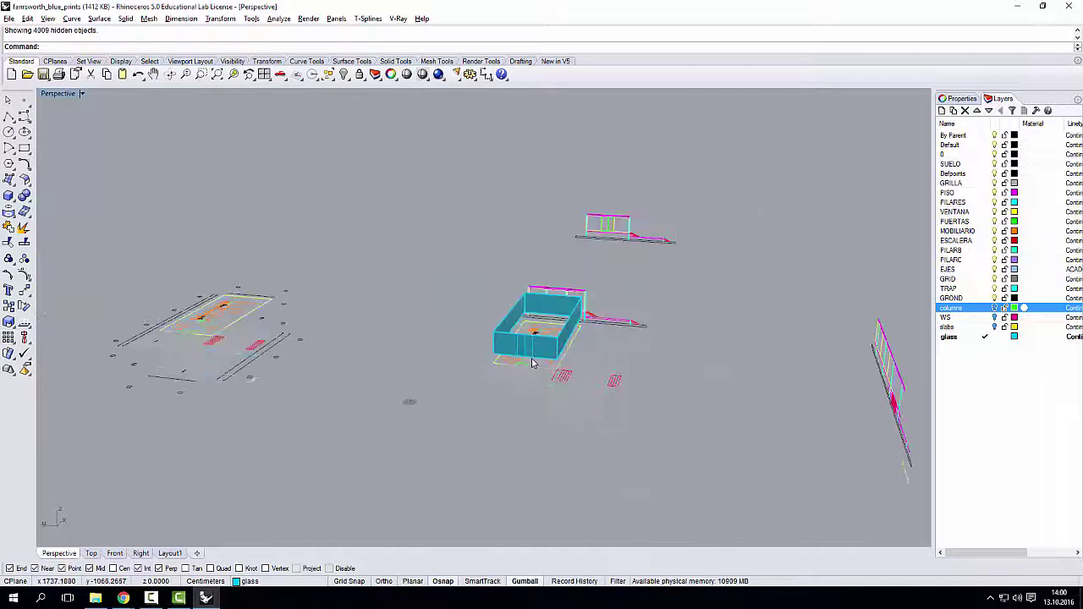
mouse_move(545, 367)
right_mouse_down()
mouse_move(551, 407)
mouse_move(542, 377)
right_mouse_up()
scroll(537, 363, "up", 12)
right_click_drag(483, 352, 420, 341)
scroll(418, 355, "up", 5)
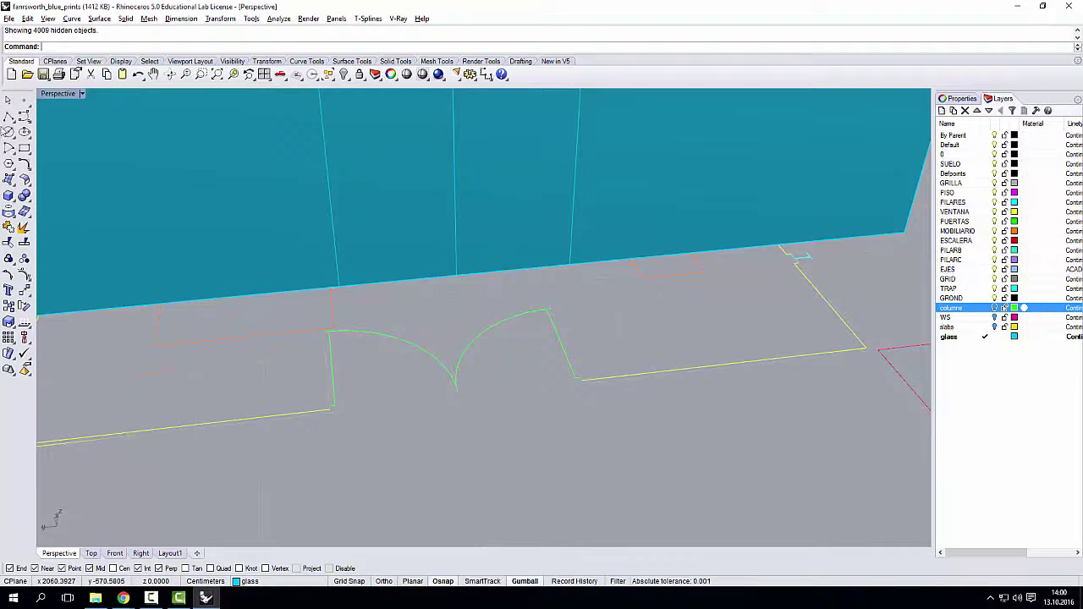
- In the Top view, select both outer door lines and scale them outward symmetrically to the edges of the double-door opening in the floor plan
double_click(57, 94)
double_click(52, 94)
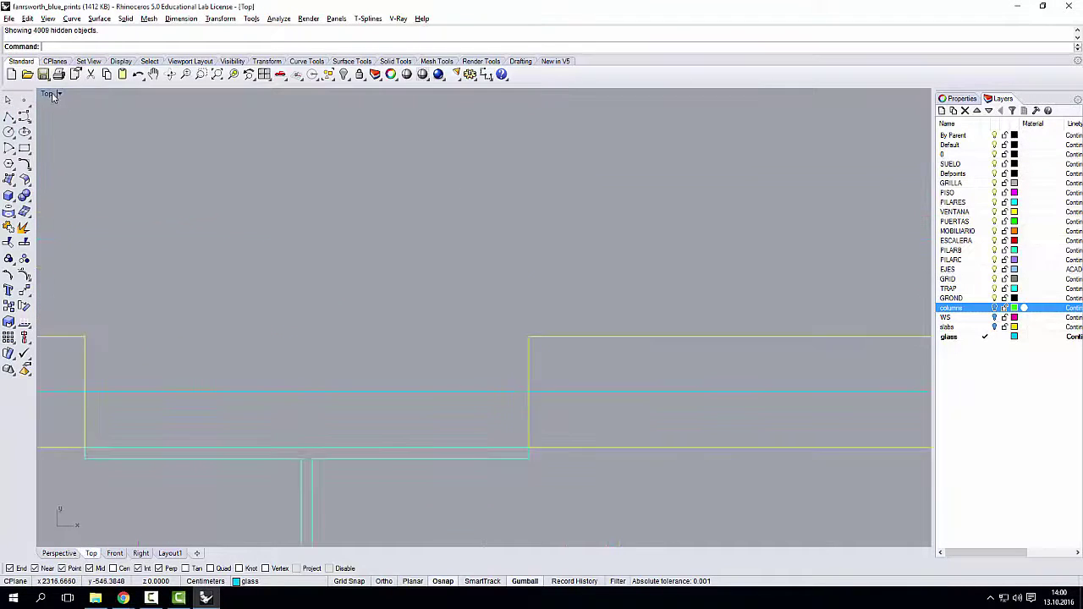
scroll(343, 318, "down", 5)
scroll(362, 315, "down", 4)
scroll(267, 279, "up", 8)
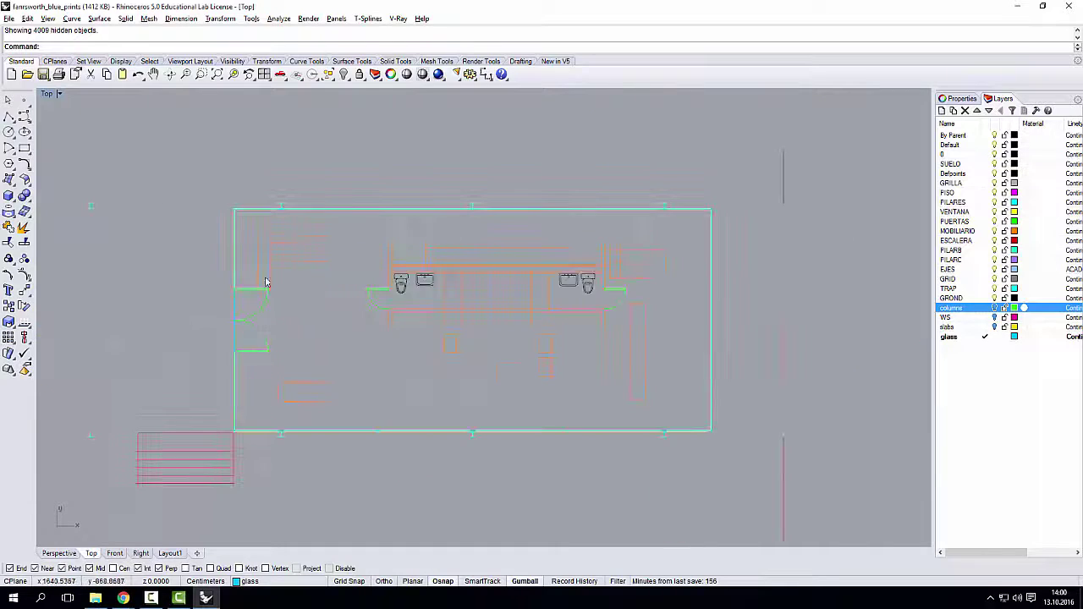
left_click(264, 269)
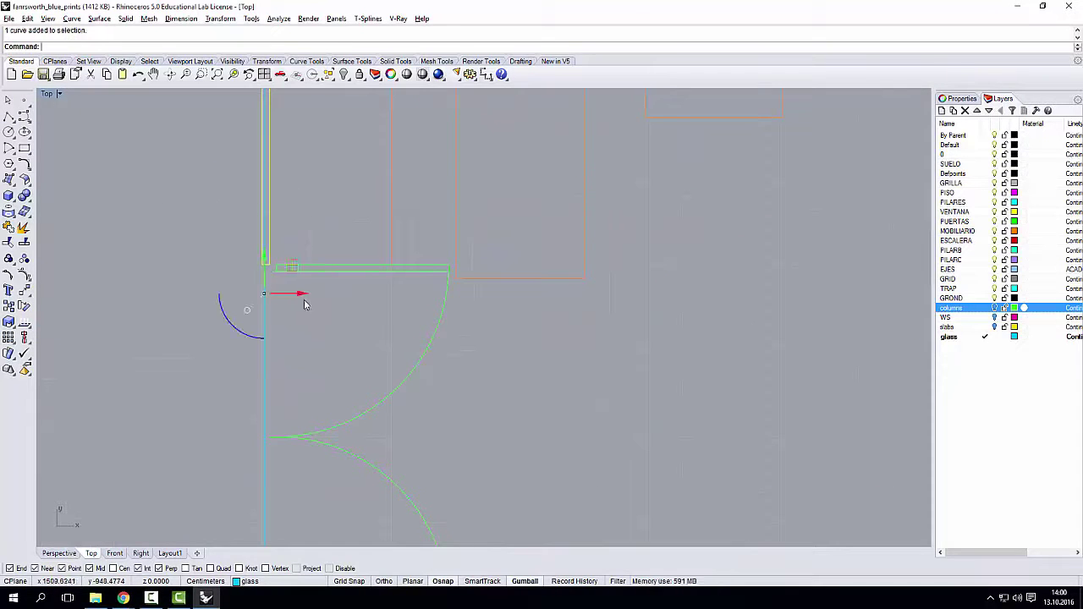
scroll(262, 285, "down", 3)
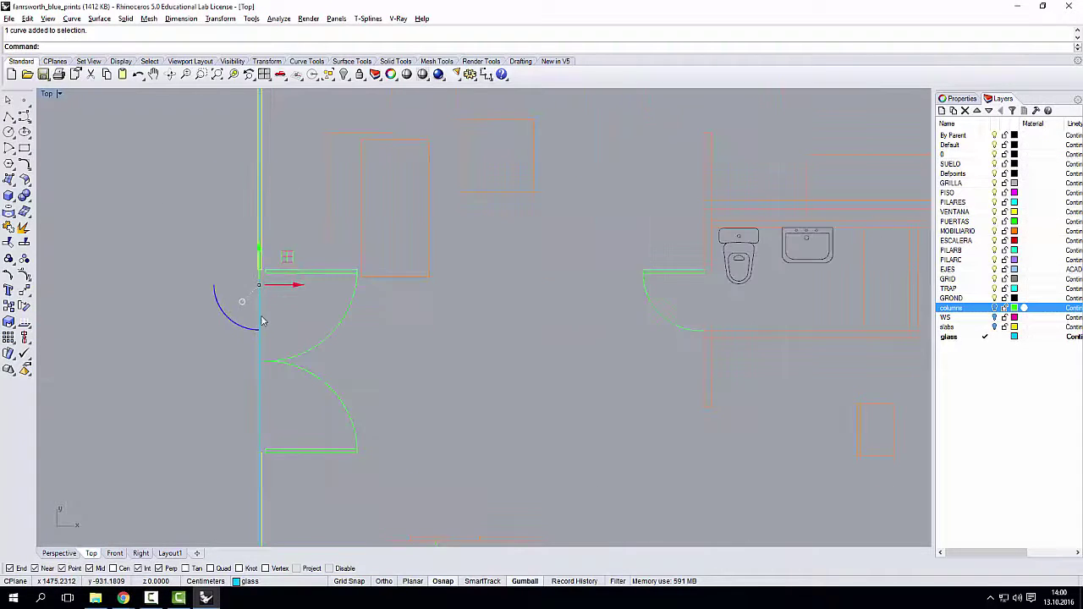
left_click(264, 459)
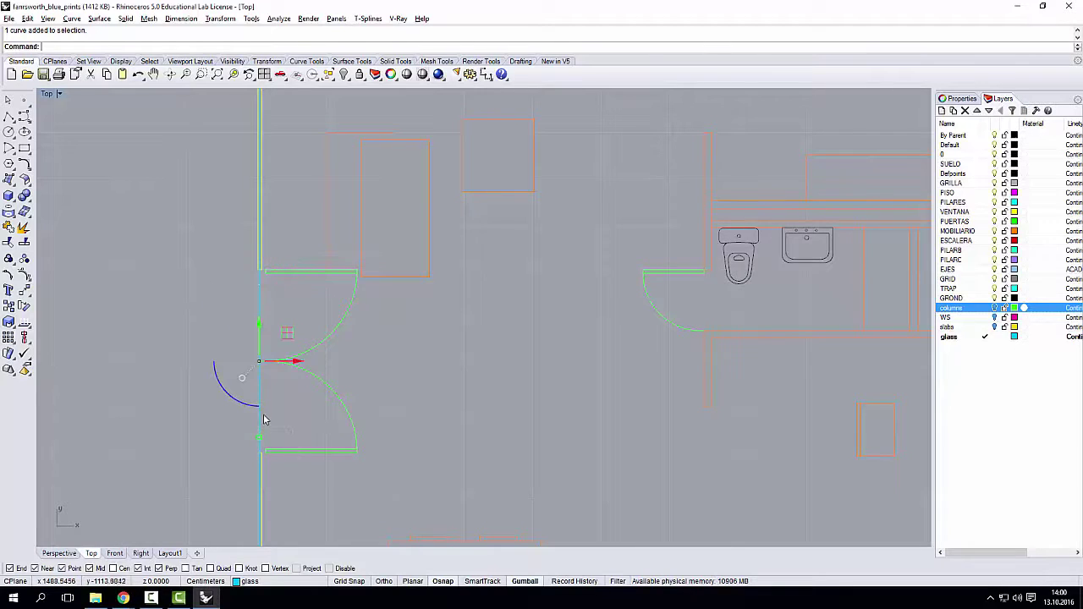
scroll(256, 456, "up", 6)
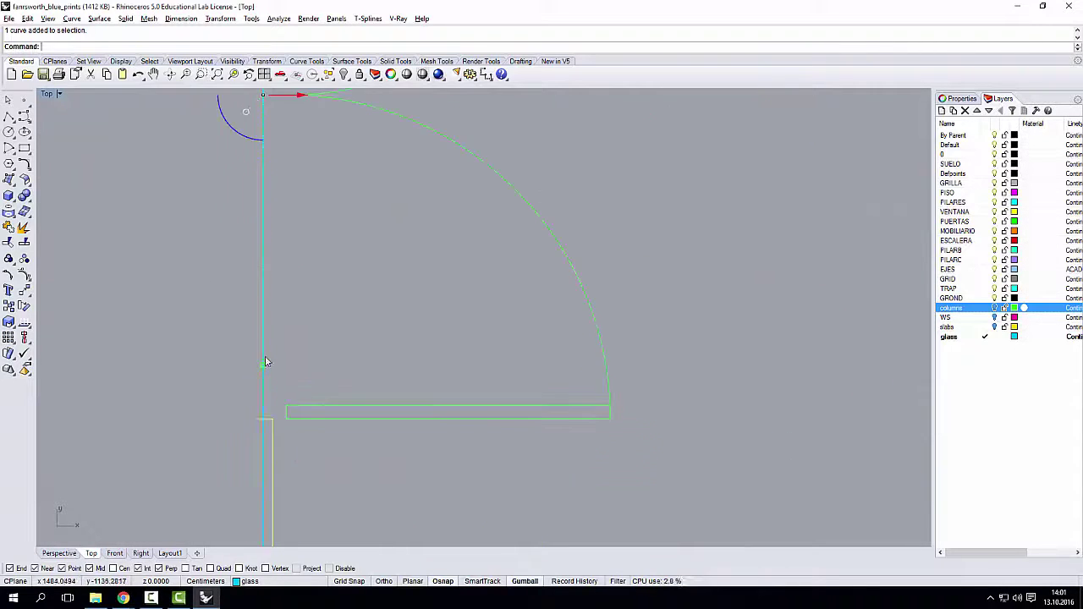
left_click_drag(266, 339, 266, 439)
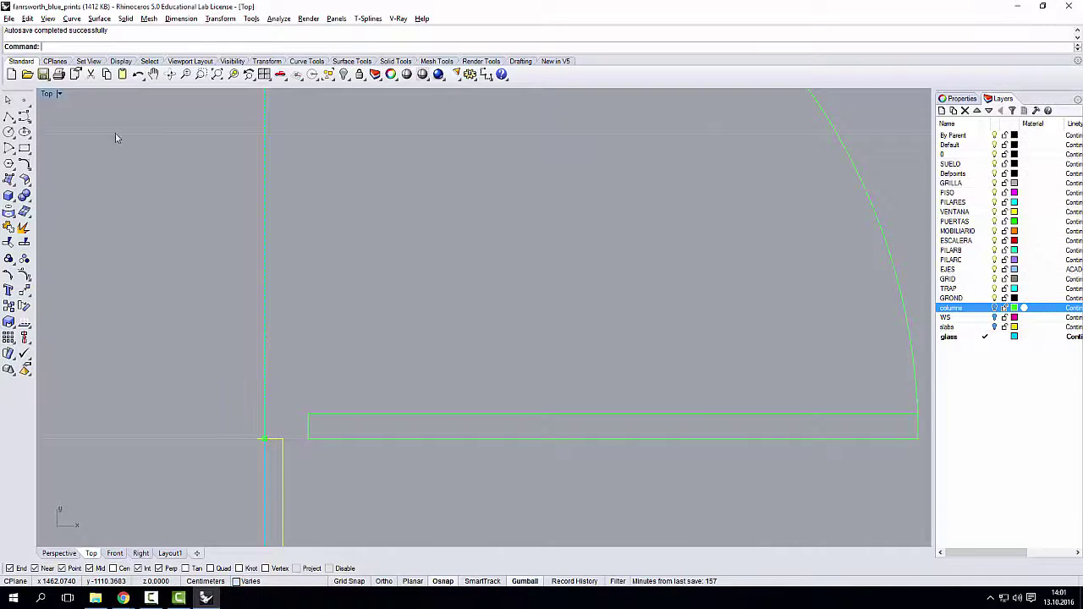
- Return to the Perspective view and explode the glass extrusion into separate wall surfaces
double_click(46, 95)
double_click(517, 96)
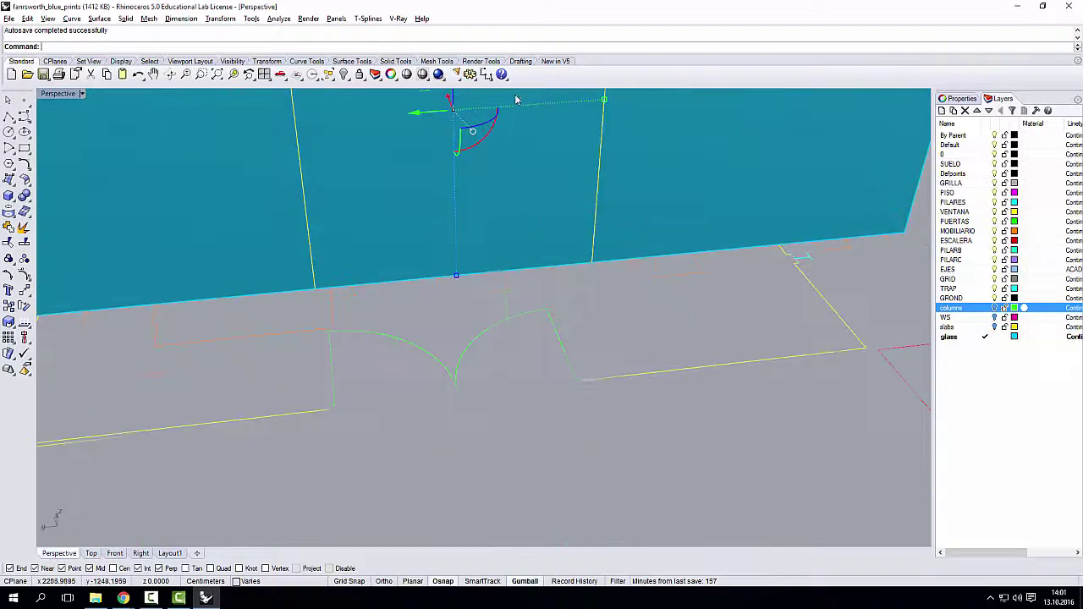
scroll(551, 380, "down", 5)
right_click_drag(551, 380, 599, 285)
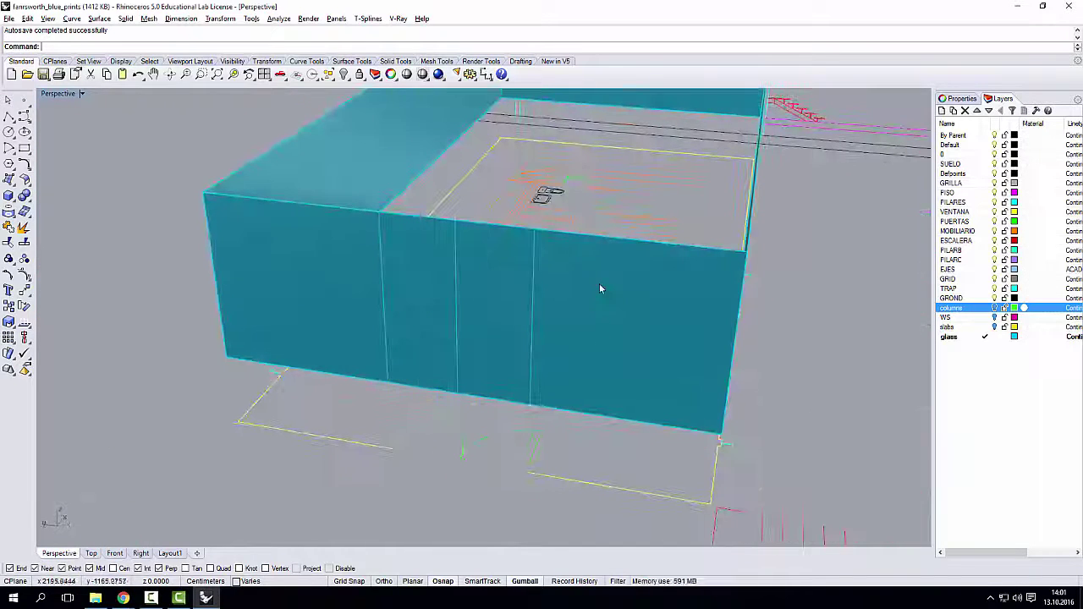
left_click(567, 273)
middle_click(193, 161)
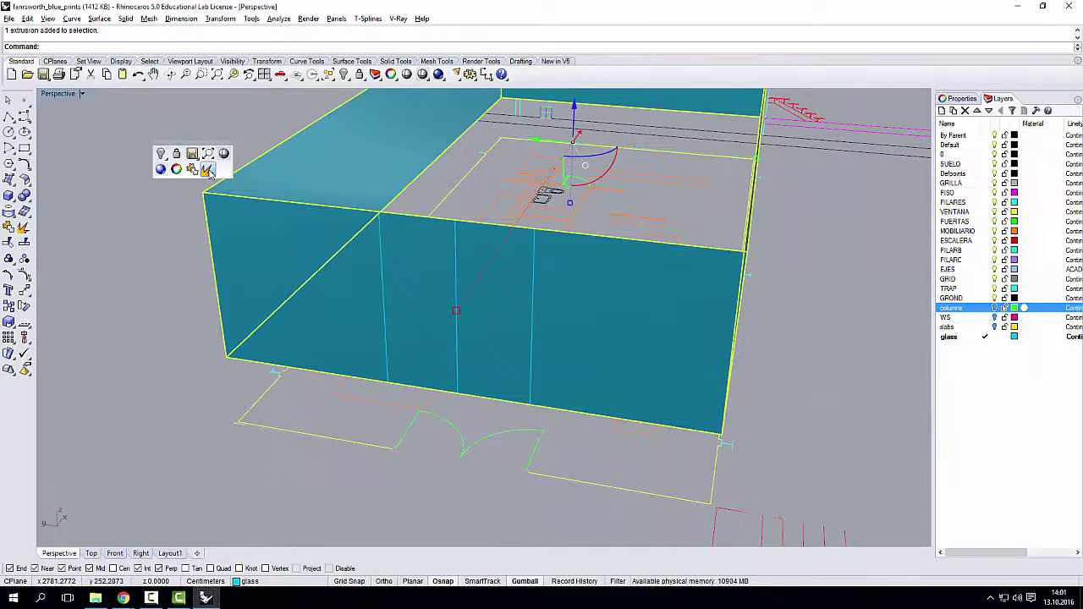
left_click(208, 171)
- Split the end glass wall surface with the three vertical door lines
left_click(325, 264)
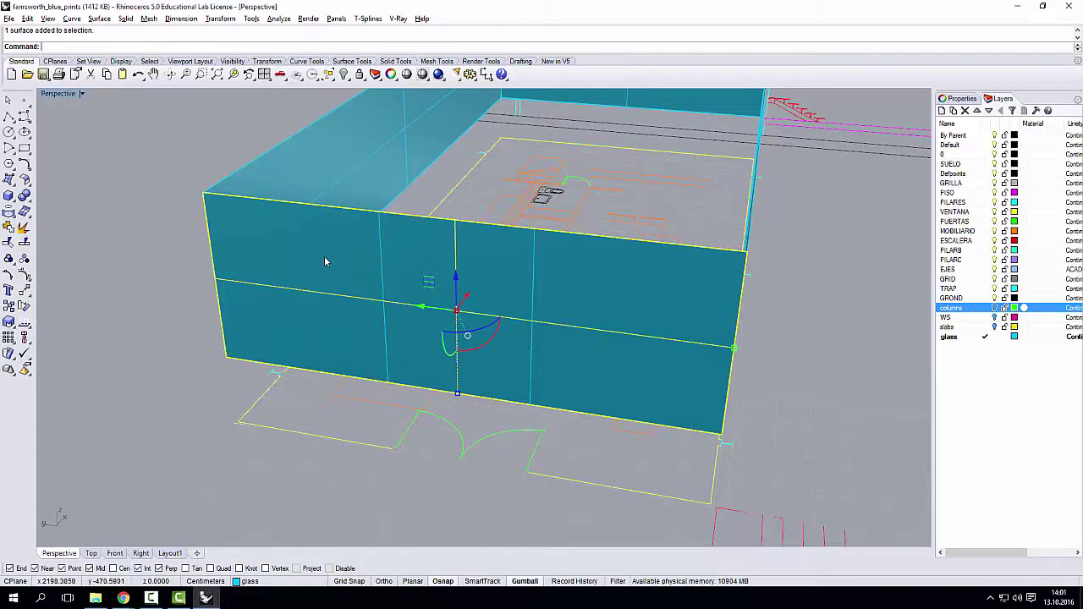
type("Split")
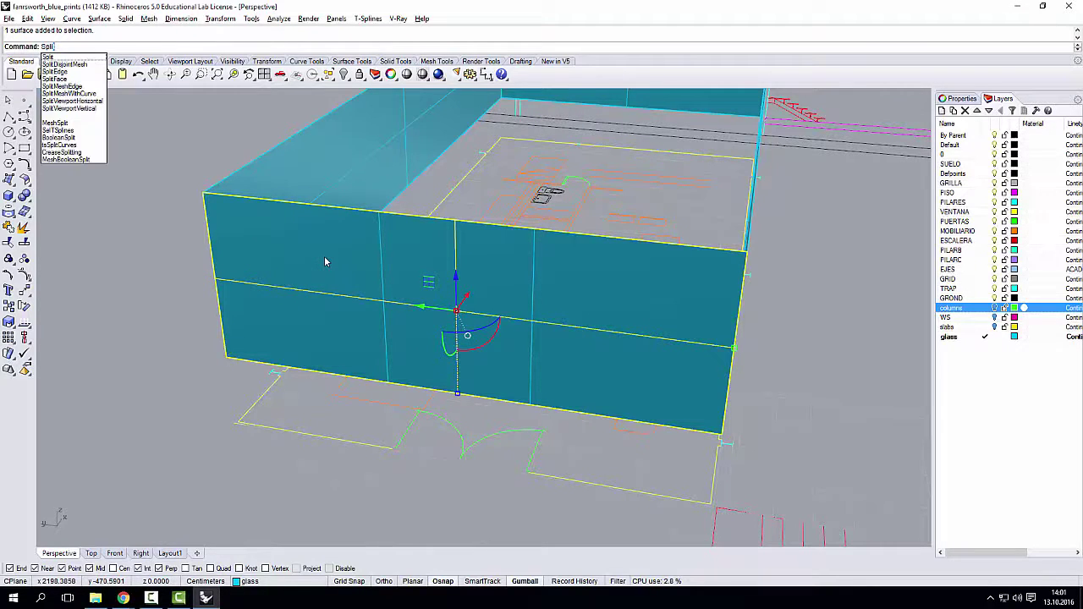
key("Return")
right_click_drag(391, 249, 381, 255)
left_click(383, 256)
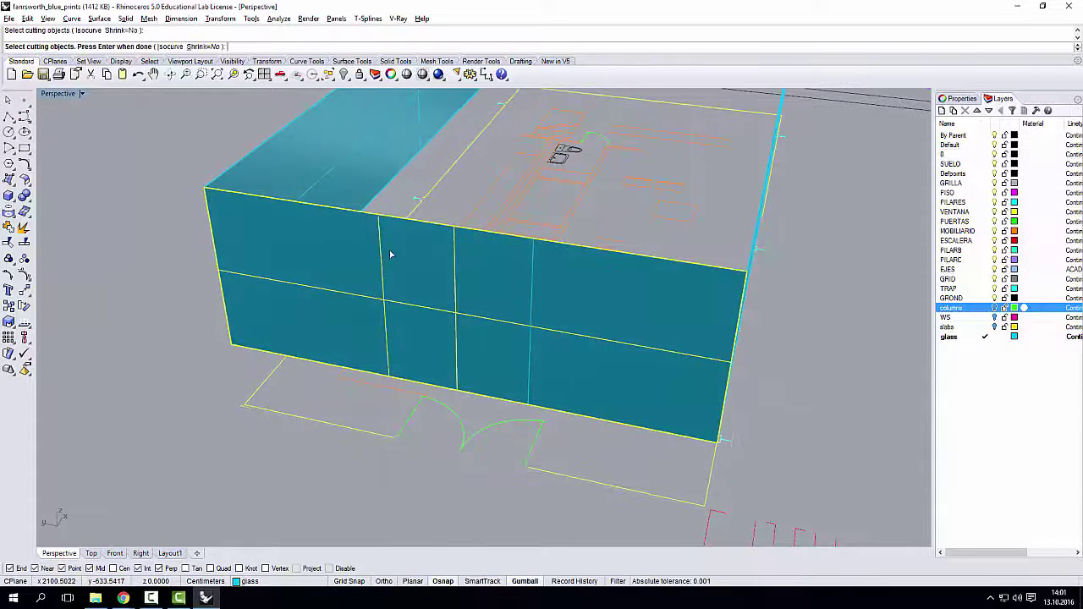
left_click(454, 257)
left_click(534, 259)
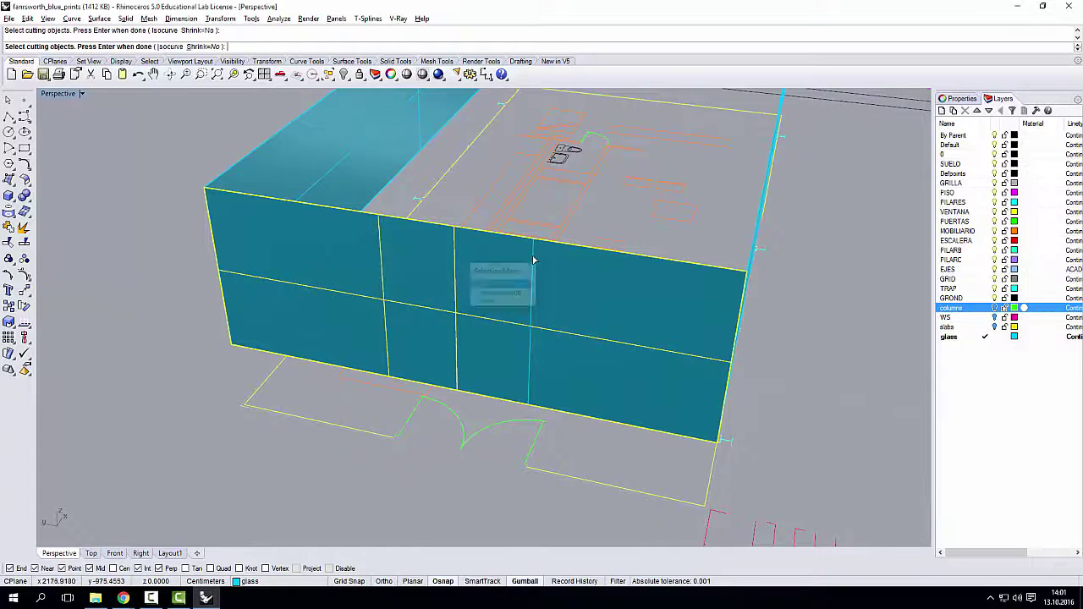
left_click(533, 259)
key("Return")
- Move the two door panels slightly off the end wall's plane and slide them apart over the fixed glass to open the doorway
right_click_drag(497, 271, 426, 300)
key("Escape")
left_click(488, 292)
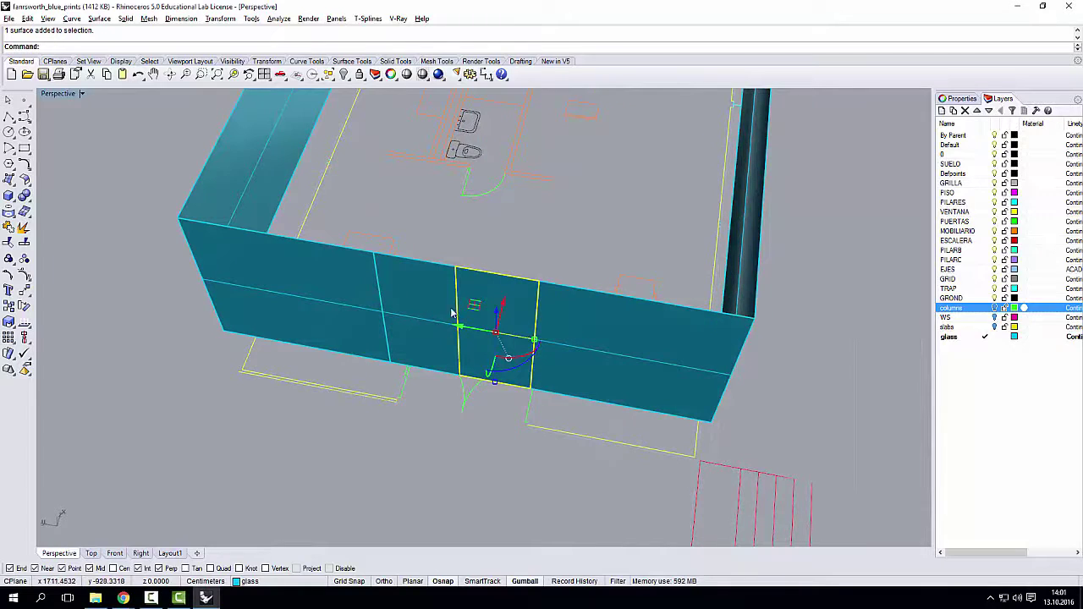
mouse_move(501, 346)
right_mouse_down()
mouse_move(459, 356)
mouse_move(493, 327)
right_mouse_up()
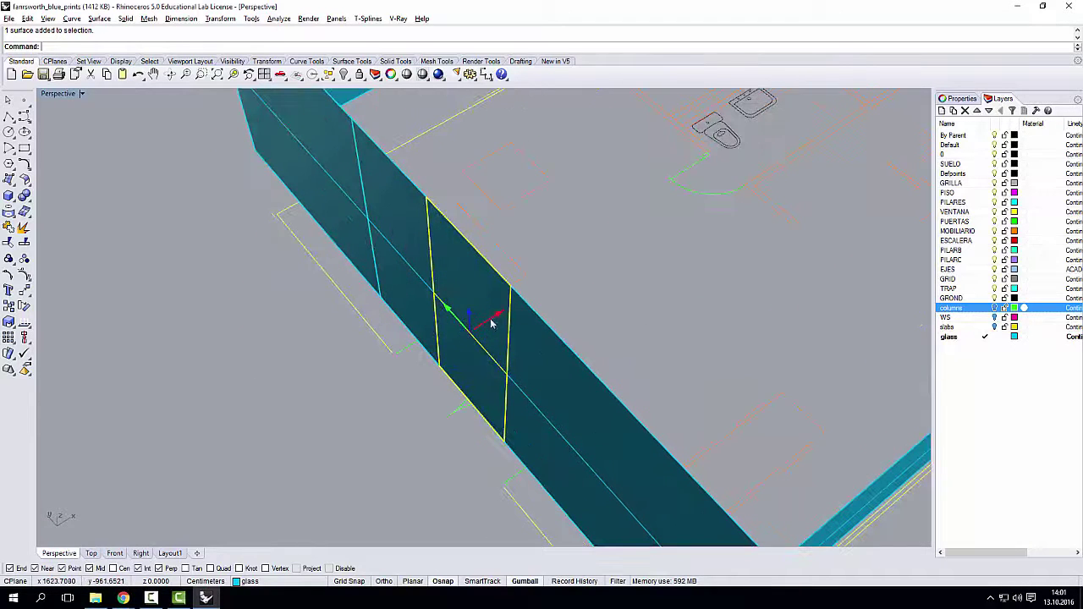
left_click_drag(490, 323, 344, 197)
scroll(348, 207, "down", 3)
right_click_drag(368, 254, 336, 343)
- Select all fixed glass wall surfaces and set up a solid surface offset with a distance of 0.5 cm on both sides
left_click(336, 343)
left_click(111, 234, "shift")
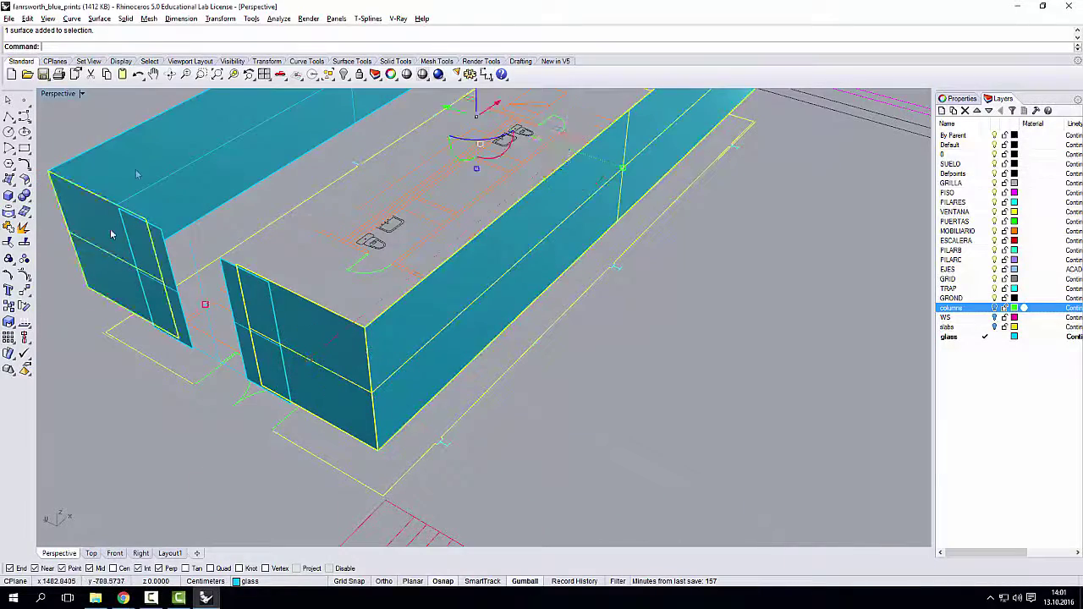
scroll(152, 466, "up", 5)
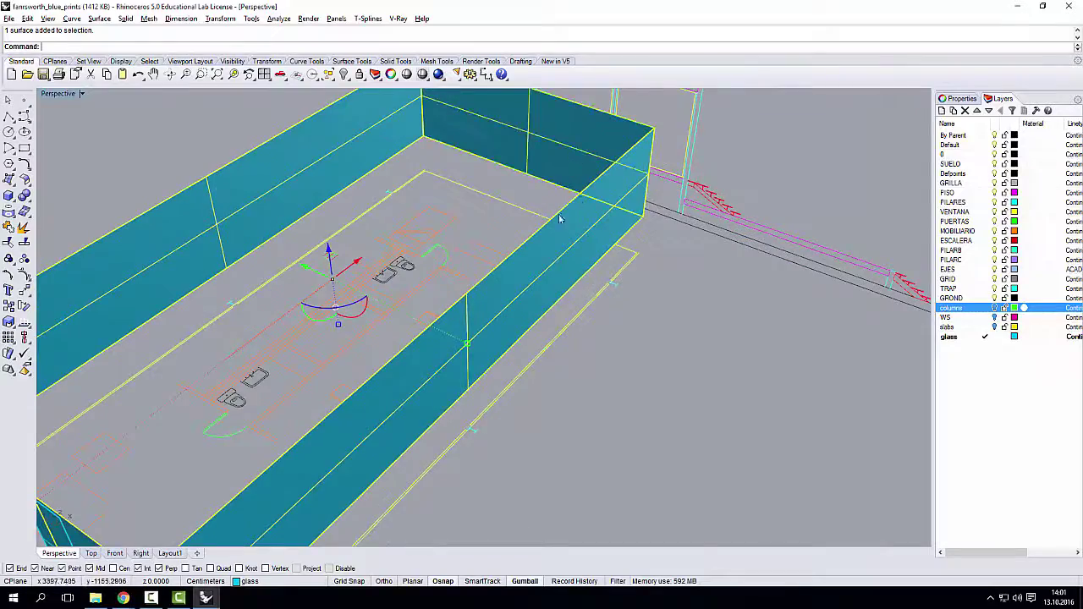
right_click_drag(559, 219, 451, 286)
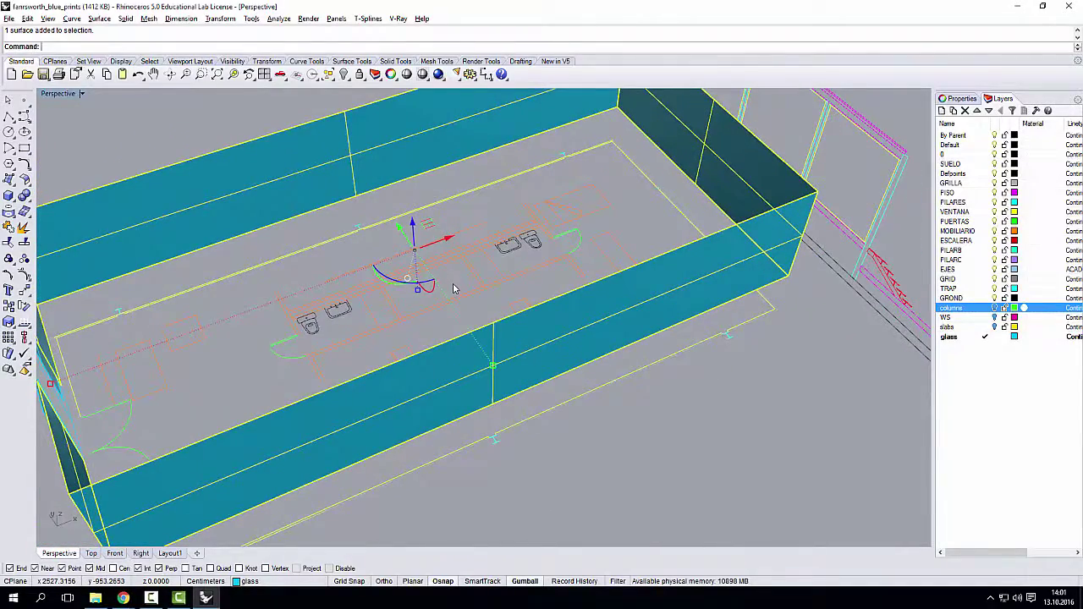
scroll(457, 283, "down", 10)
scroll(344, 269, "up", 15)
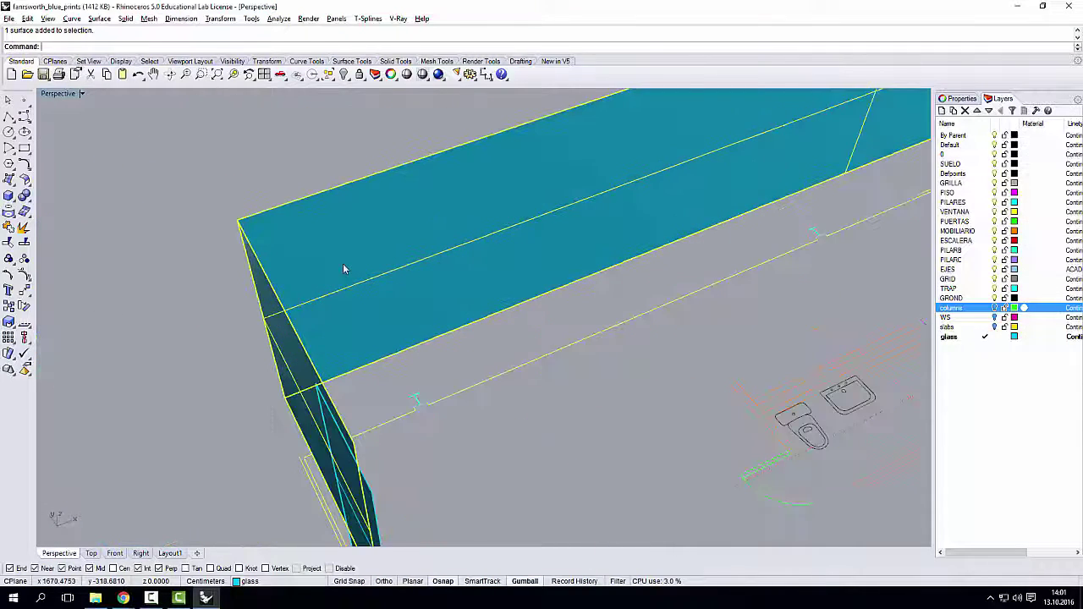
type("Offs")
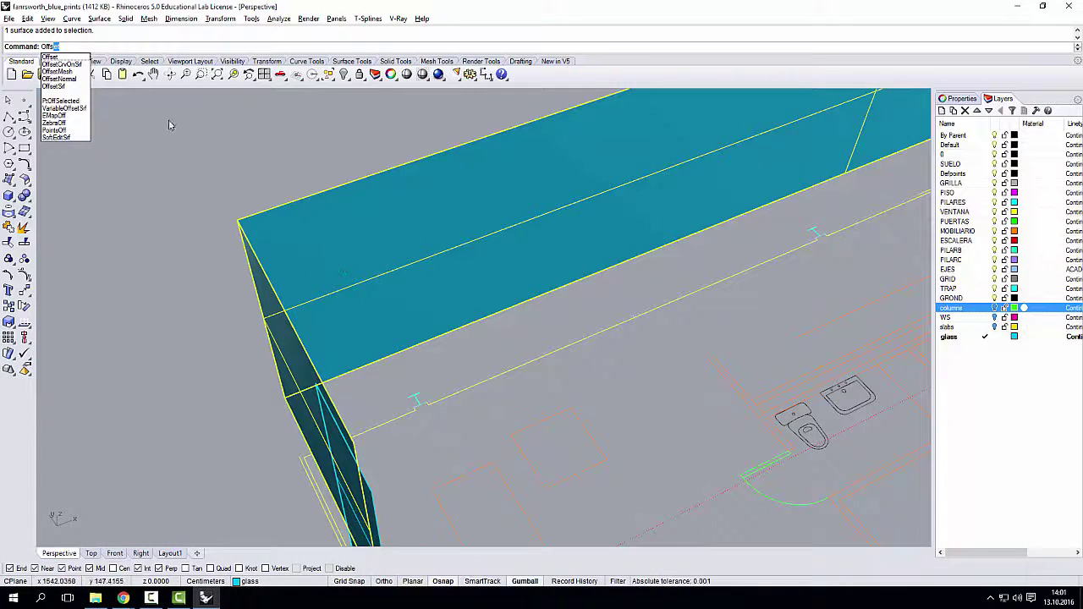
left_click(64, 86)
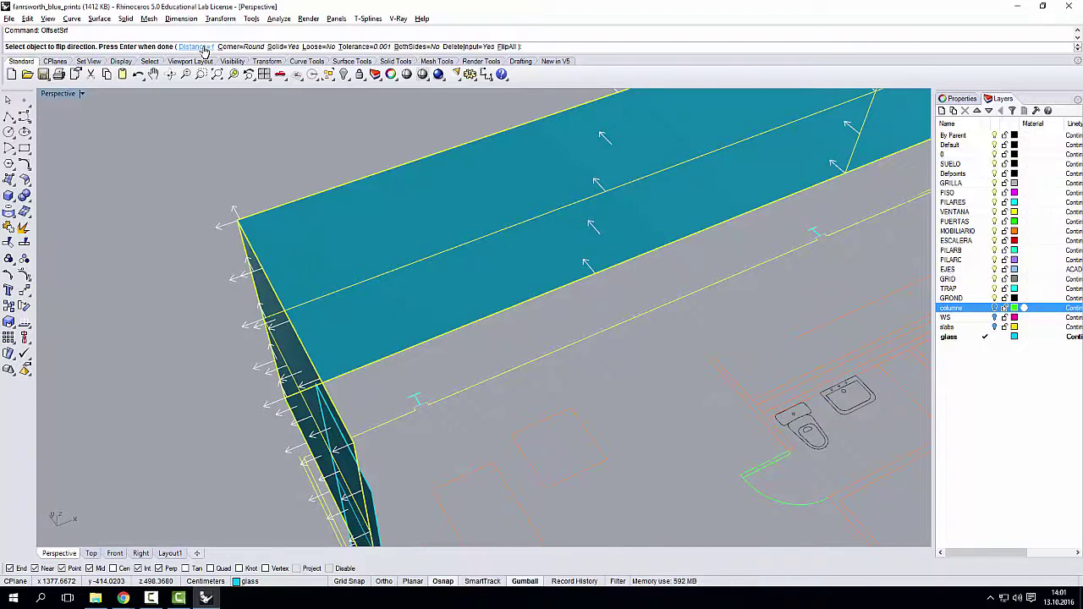
left_click(193, 47)
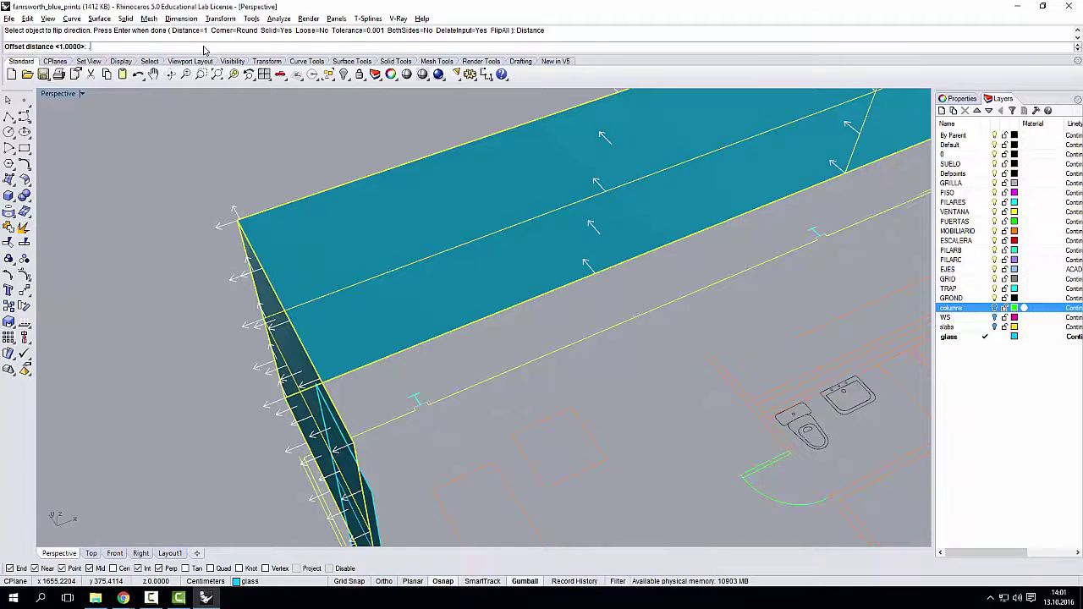
key("Return")
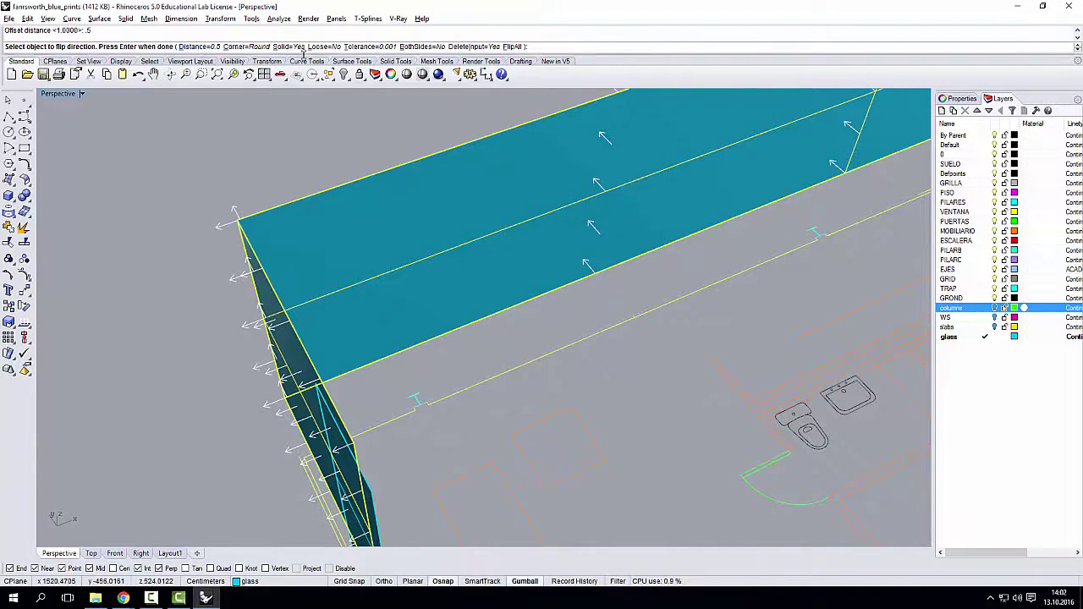
left_click(424, 46)
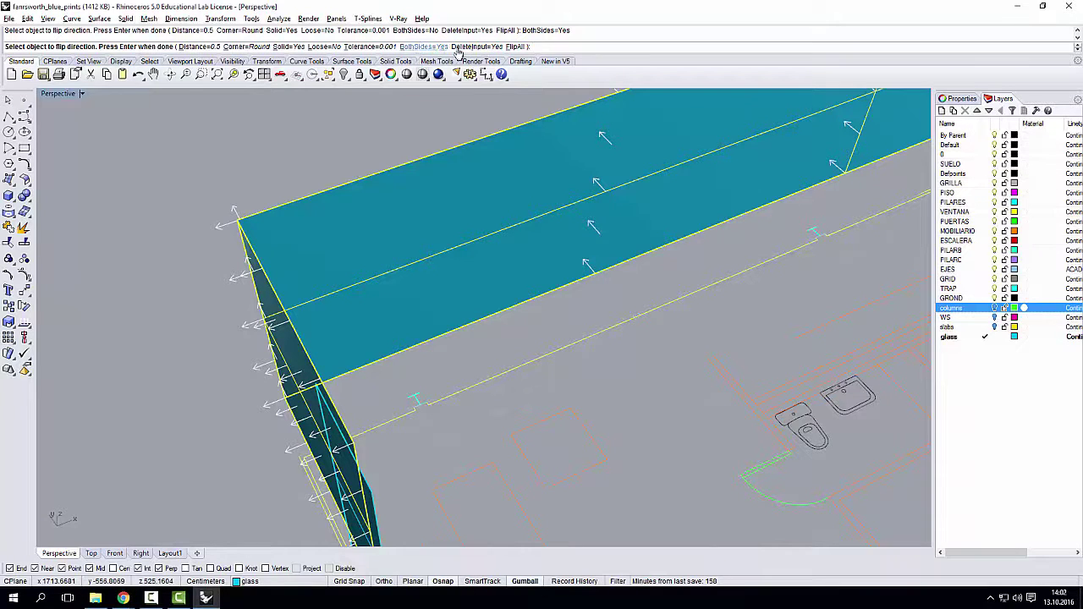
- Apply the solid surface offset to the separate fixed glass walls
right_click_drag(199, 227, 254, 283)
scroll(241, 285, "up", 2)
key("Return")
scroll(201, 320, "up", 8)
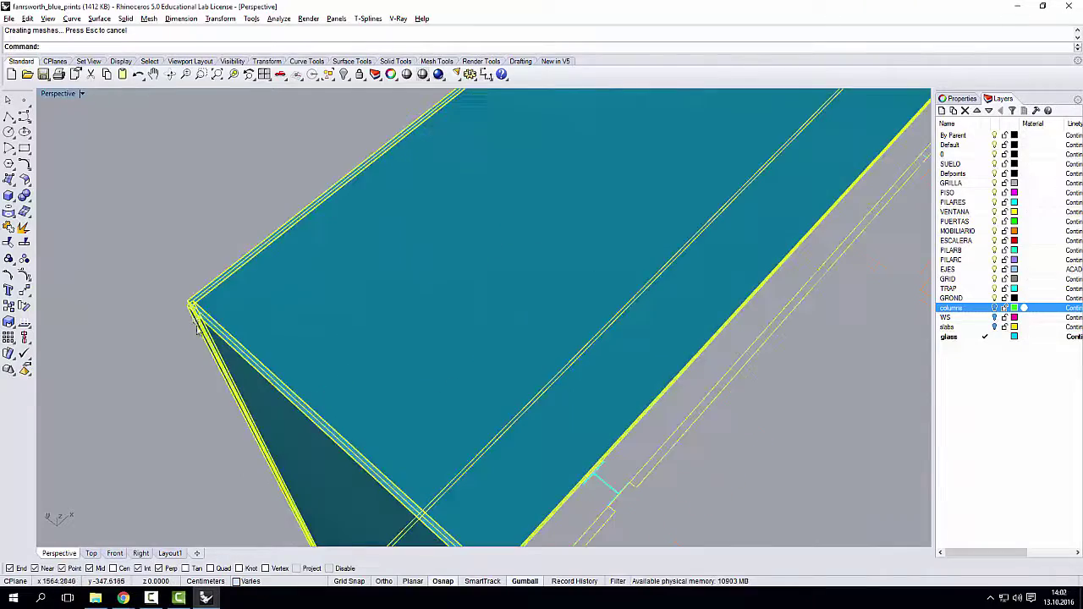
- Inspect the upper wall corners where the thickened glass panes meet, and undo the surface offset
right_click_drag(194, 310, 231, 303)
scroll(230, 303, "down", 8)
scroll(346, 266, "up", 6)
right_click_drag(348, 264, 419, 259)
key("Escape")
right_click_drag(682, 233, 525, 256, "shift")
right_click_drag(334, 267, 492, 306)
scroll(492, 308, "up", 5)
scroll(570, 257, "down", 5)
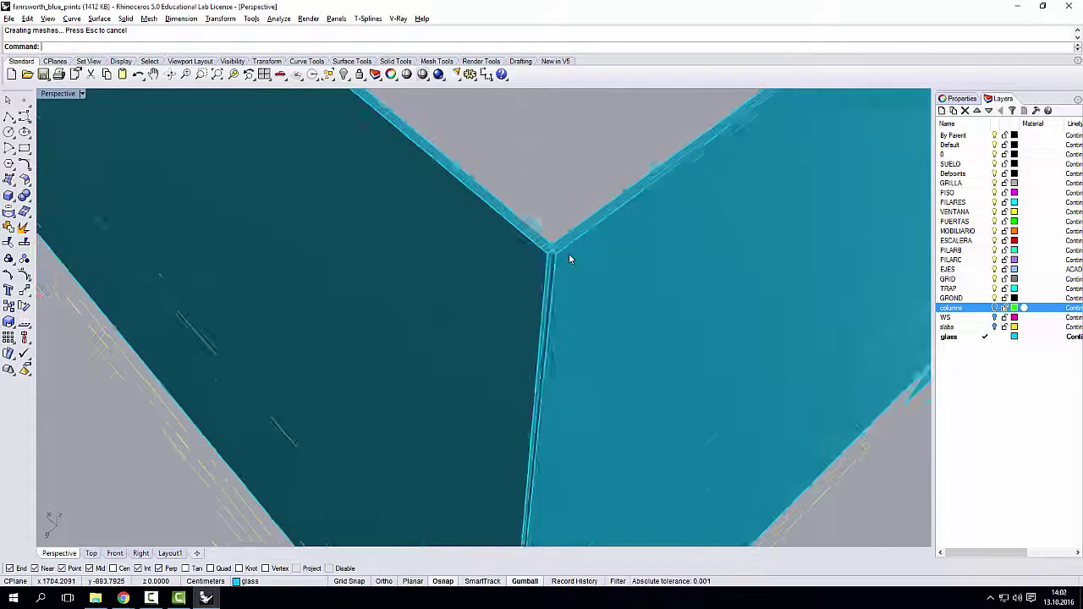
right_click_drag(569, 256, 511, 218)
scroll(511, 219, "up", 7)
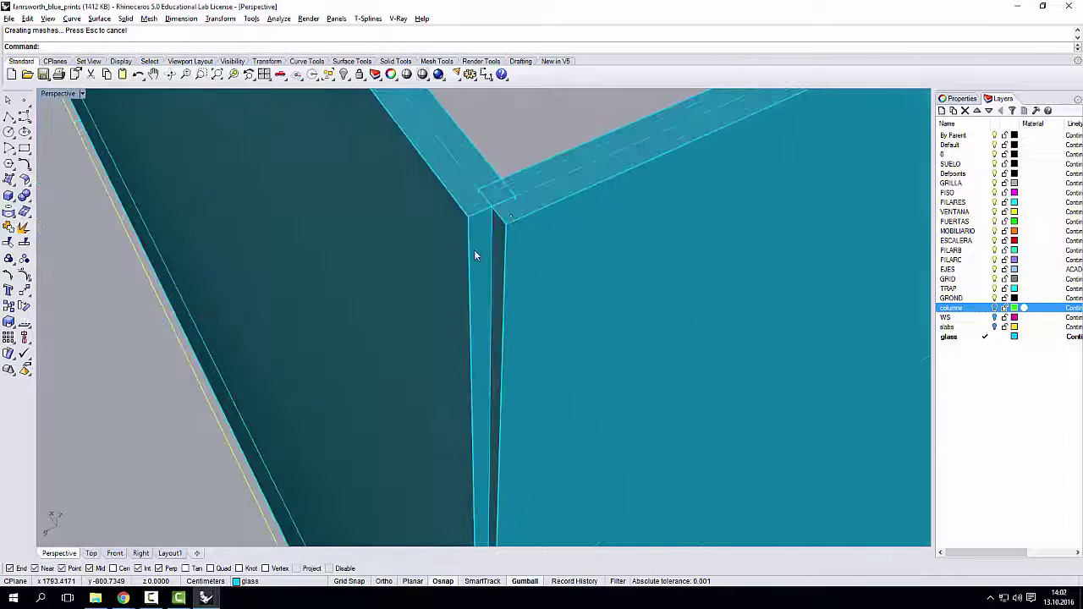
left_click(512, 223)
key("Escape")
scroll(505, 229, "down", 6)
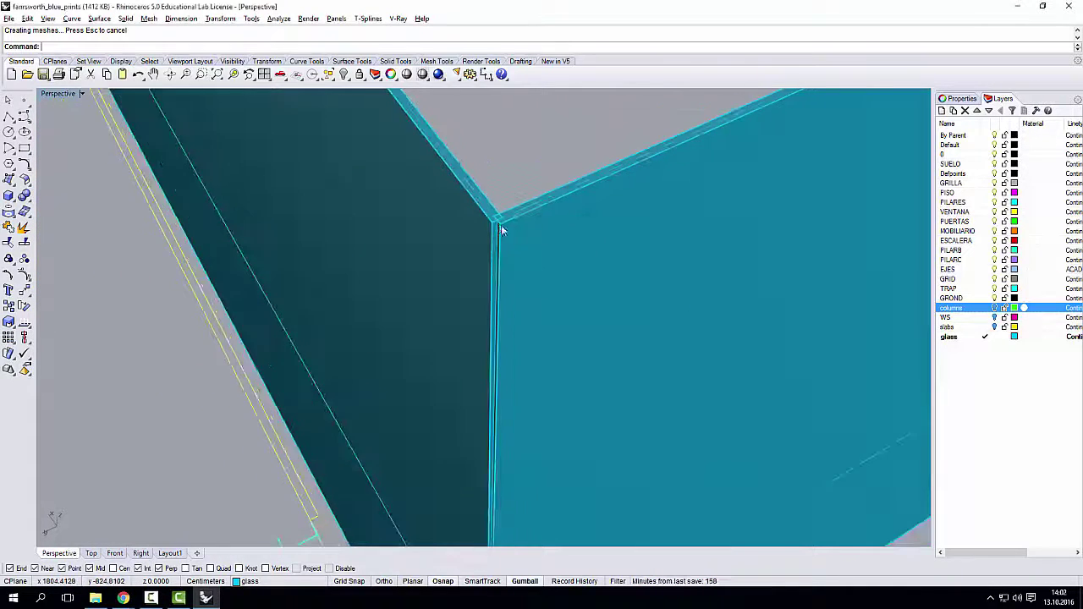
right_click_drag(502, 229, 499, 234)
key("ctrl+z")
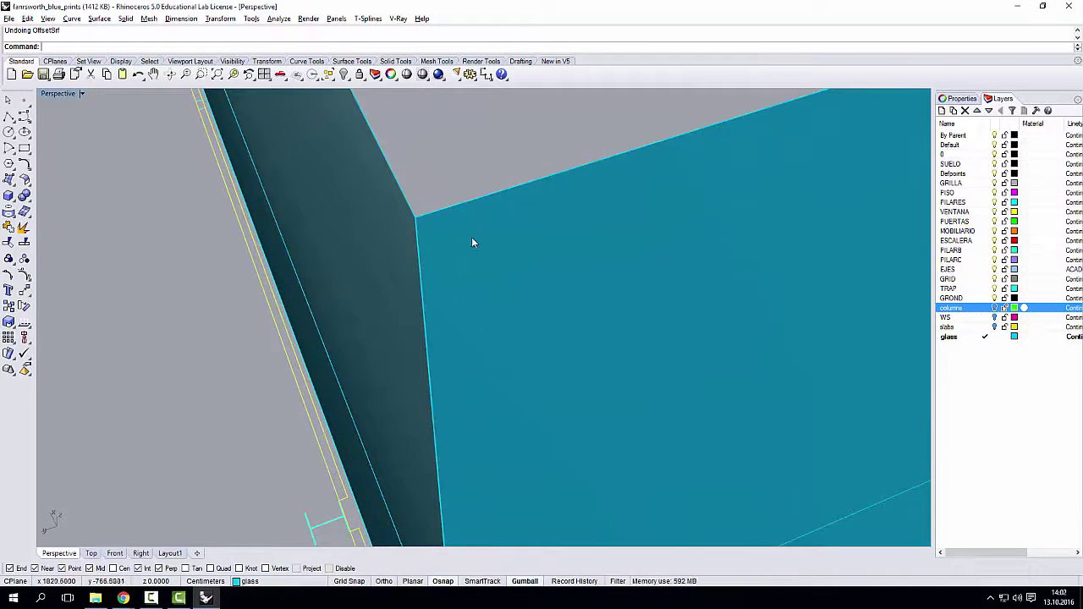
- Select all fixed glass wall surfaces, leaving out the door panels, and join them into one polysurface
left_click(471, 237)
scroll(372, 228, "down", 6)
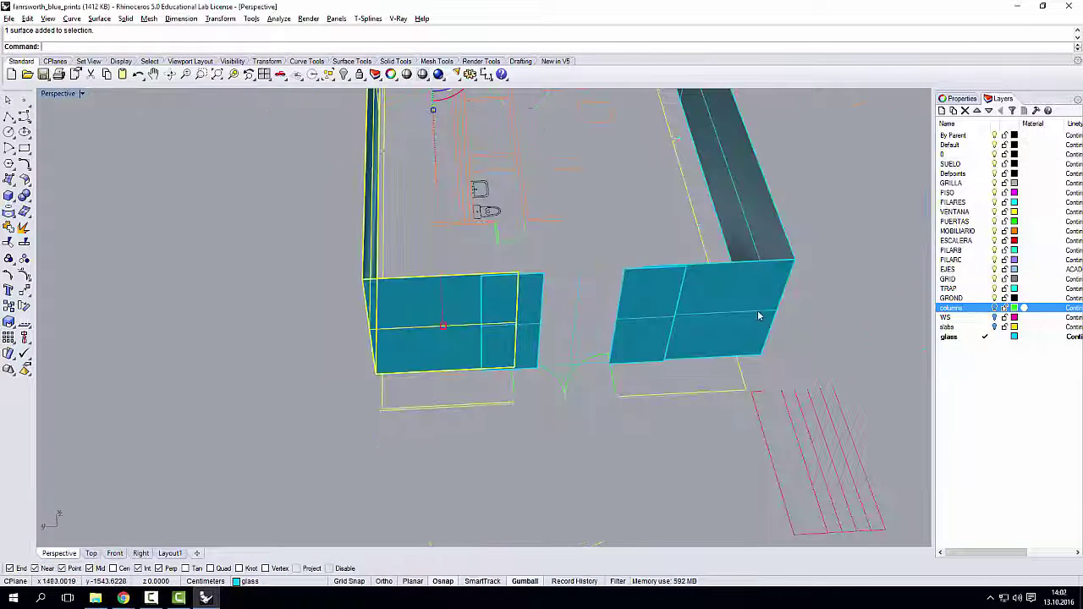
right_click_drag(758, 316, 636, 455)
left_click(518, 105, "shift")
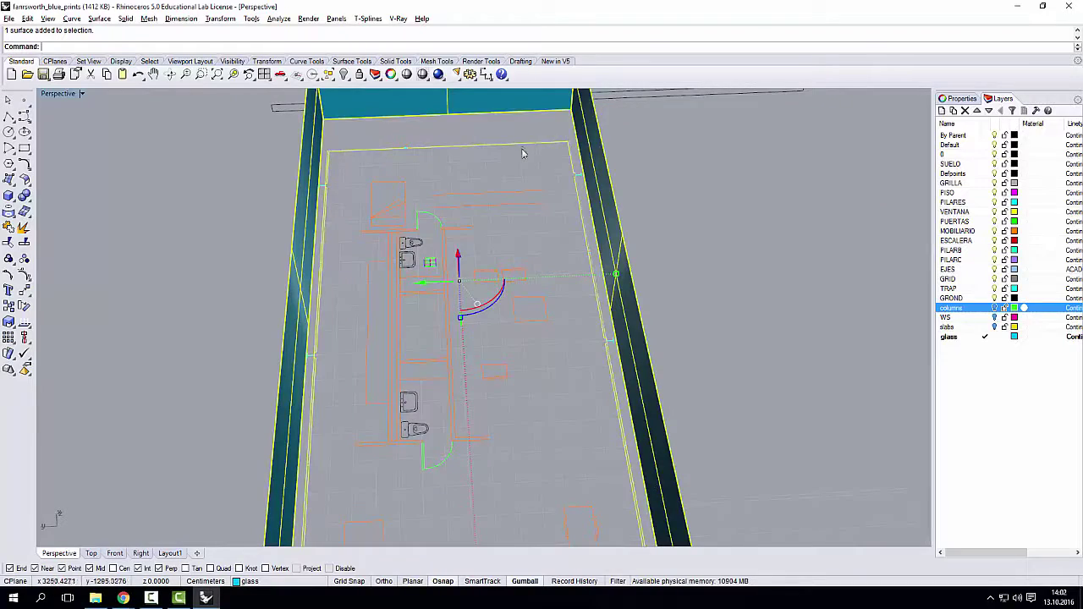
middle_click(522, 151)
left_click(522, 159)
right_click_drag(540, 218, 355, 271)
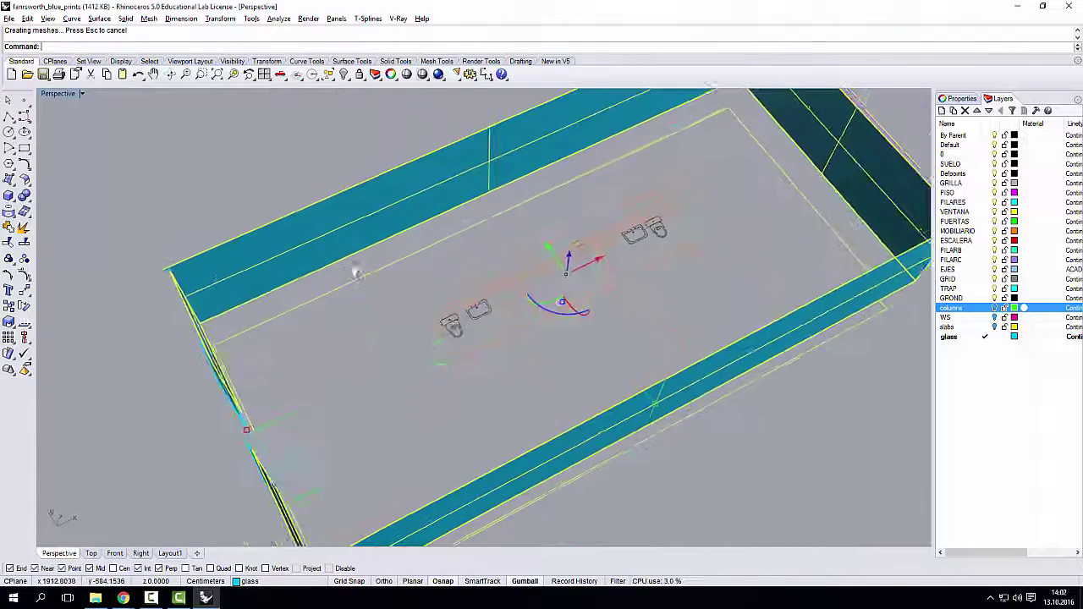
- Try a solid surface offset of 0.5 cm with round corners on the joined glass walls
scroll(203, 274, "up", 3)
type("ffsetSrf")
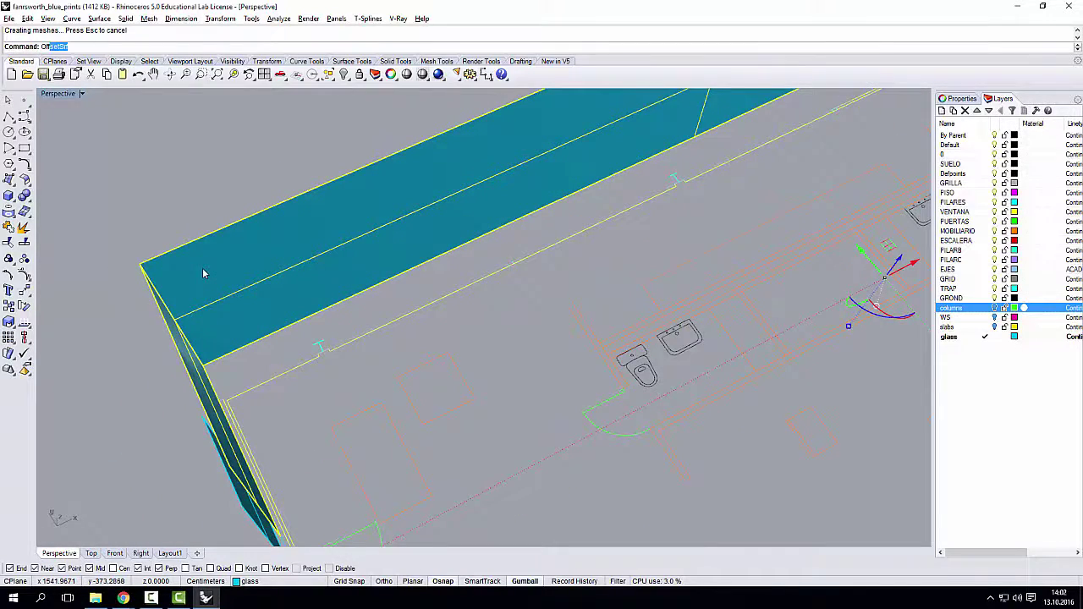
key("Return")
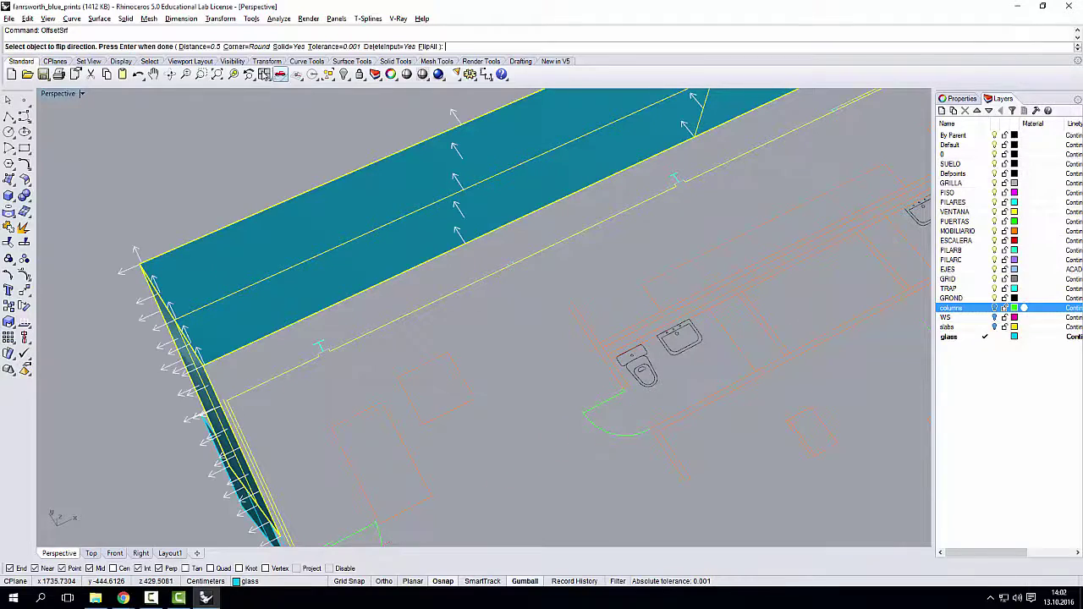
scroll(343, 131, "down", 4)
right_click_drag(343, 131, 305, 159)
scroll(206, 269, "up", 6)
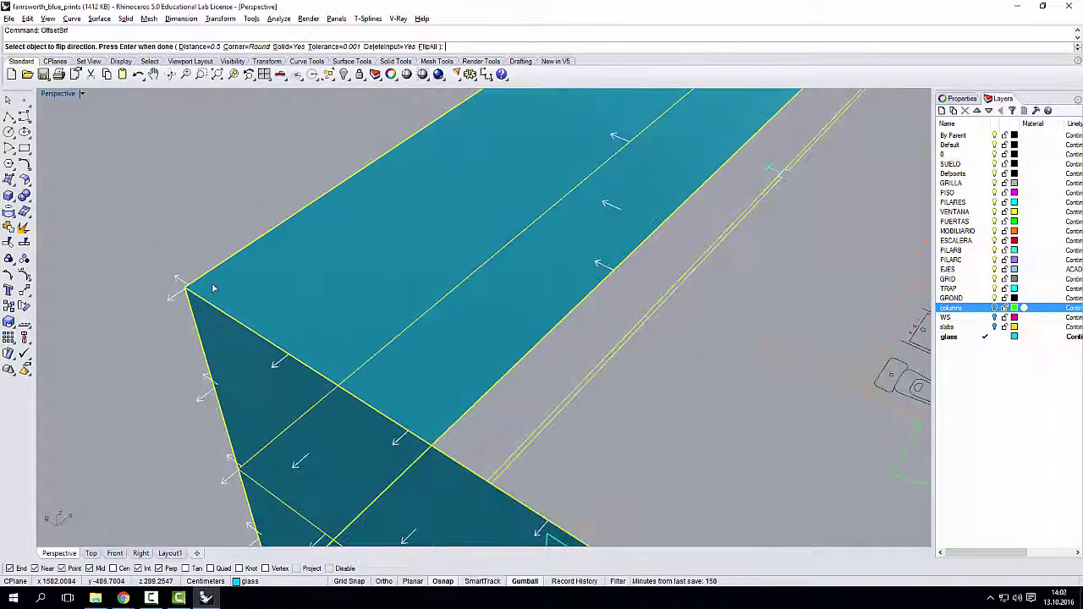
key("Return")
- Check the corner of the thickened glass walls and undo the round-cornered offset
right_click_drag(213, 289, 448, 443)
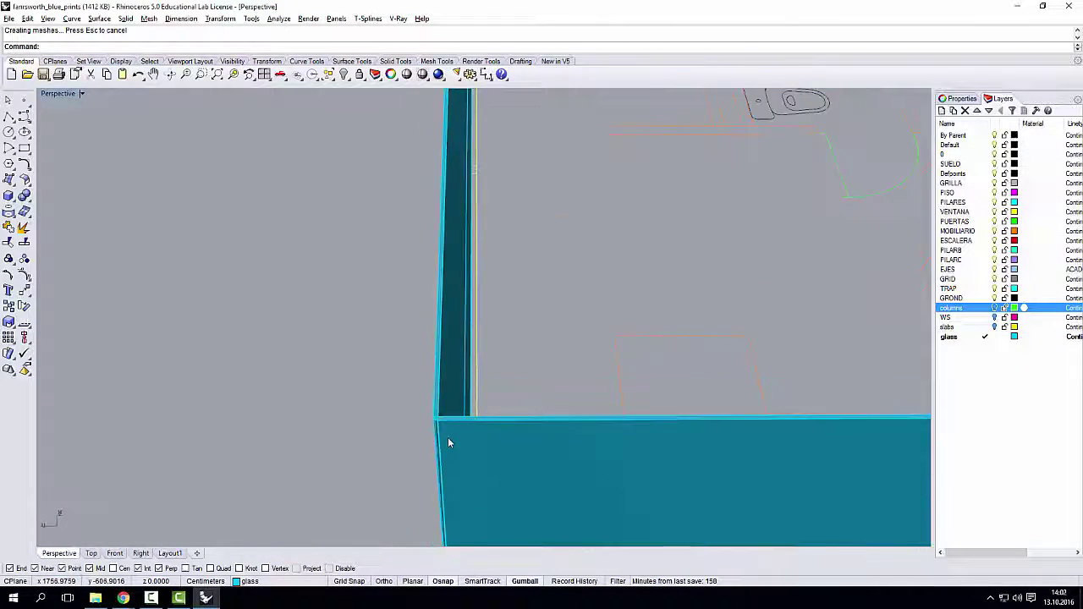
scroll(446, 433, "up", 5)
right_click_drag(416, 402, 420, 384)
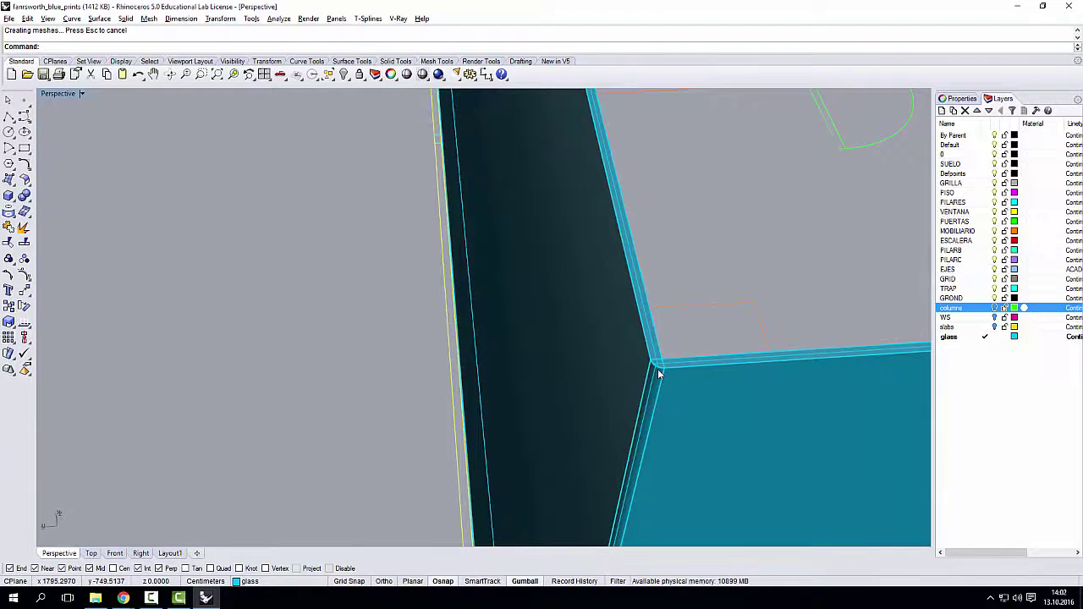
key("ctrl+z")
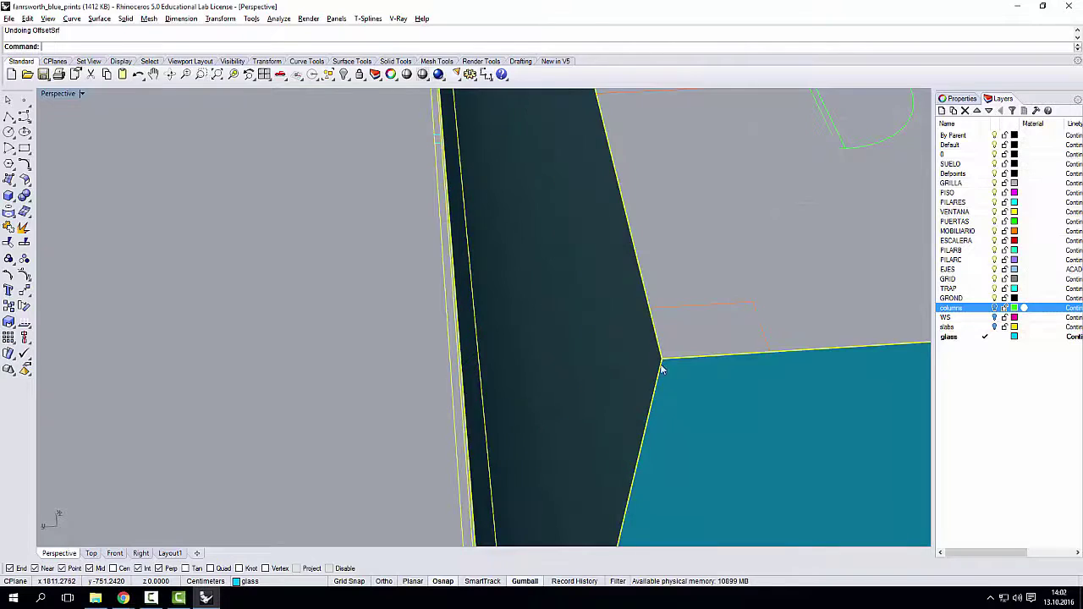
- Offset the joined glass walls into a 0.5 cm solid with sharp corners
right_click(423, 304)
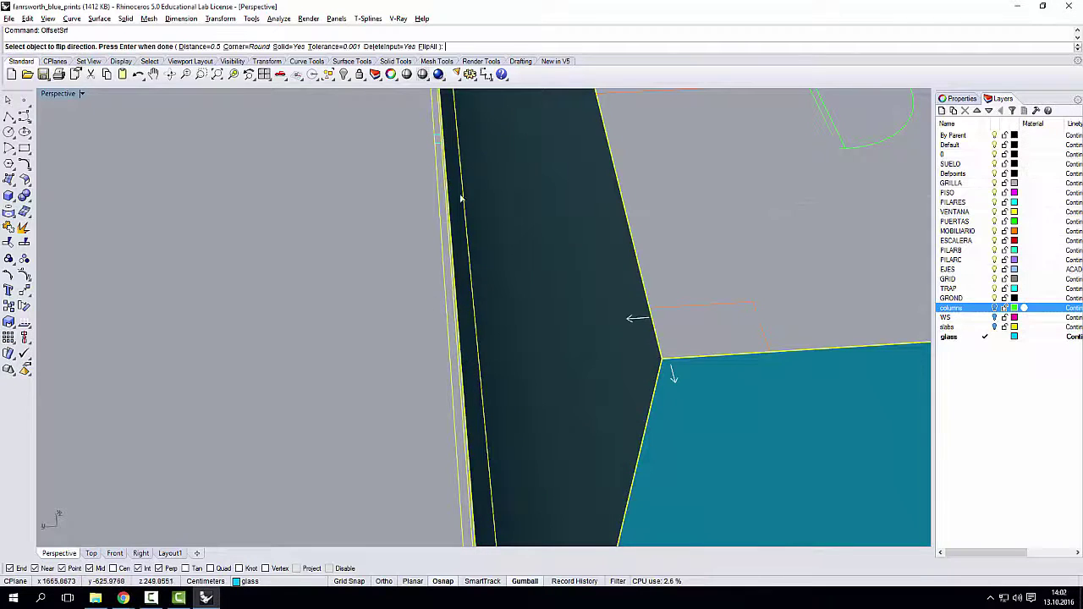
left_click(253, 49)
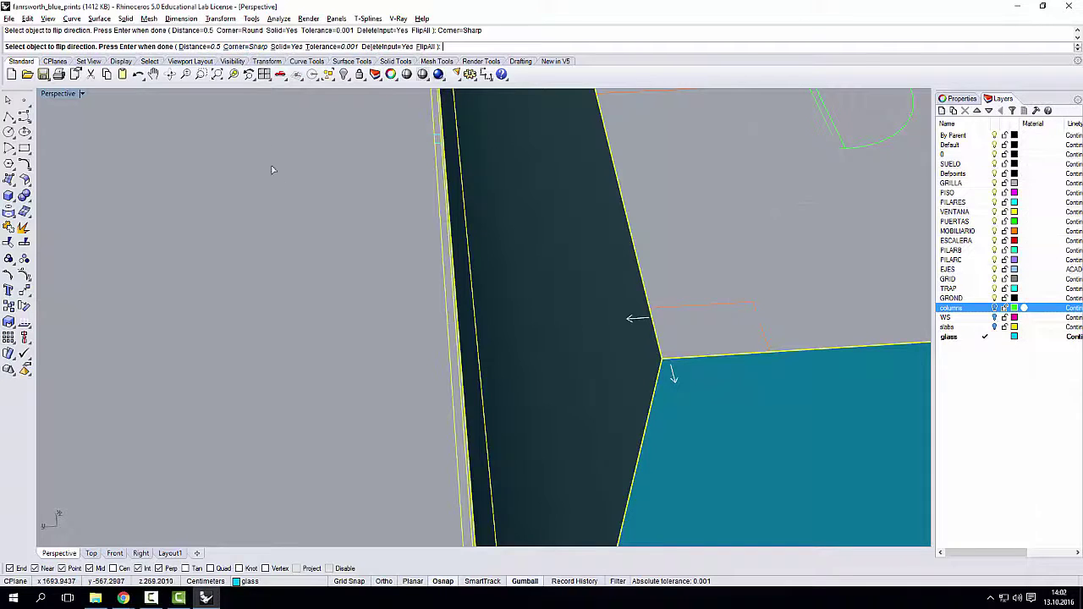
right_click(300, 206)
- Select both sliding door panels and offset them as solids by 0.5 cm on both sides
right_click_drag(615, 398, 387, 242)
left_click(388, 242)
left_click(523, 342, "shift")
right_click(526, 341)
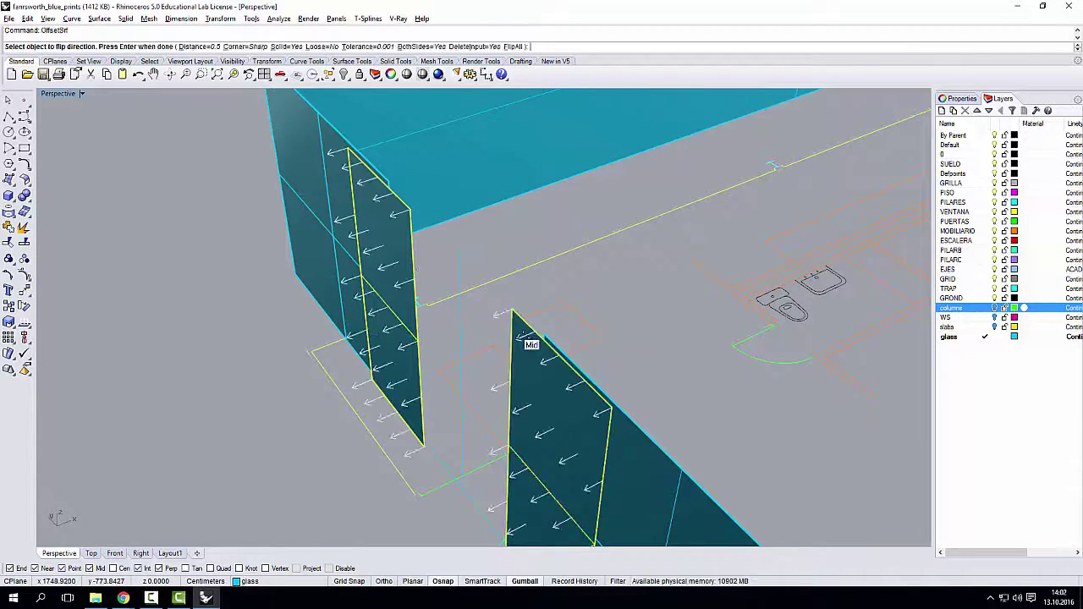
right_click(527, 341)
- Turn the columns, WS and slabs layers back on to view the glass within the whole house
right_click_drag(516, 323, 467, 193)
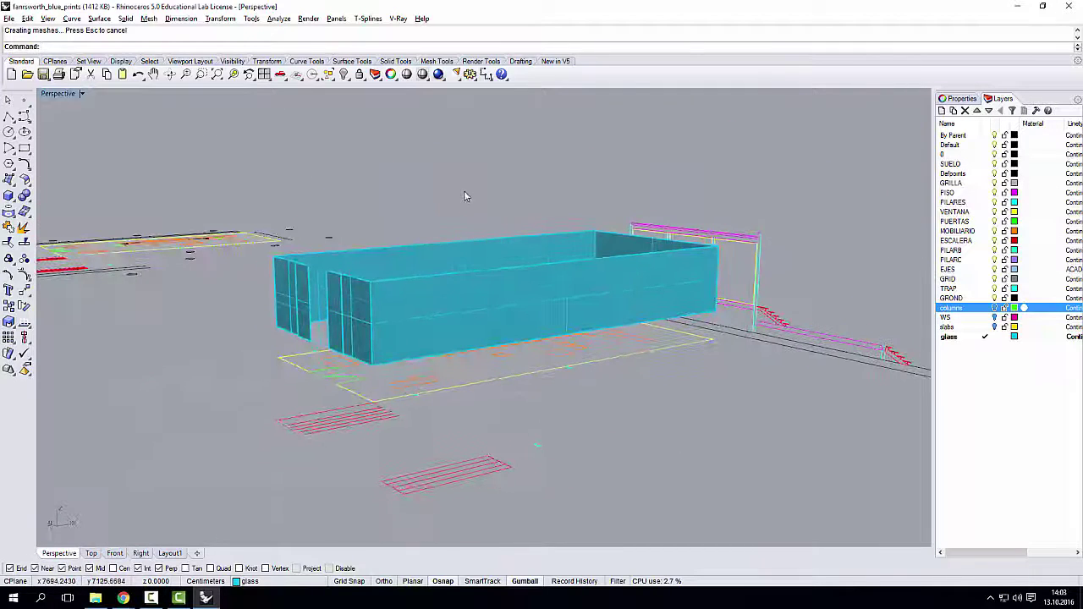
middle_click(468, 194)
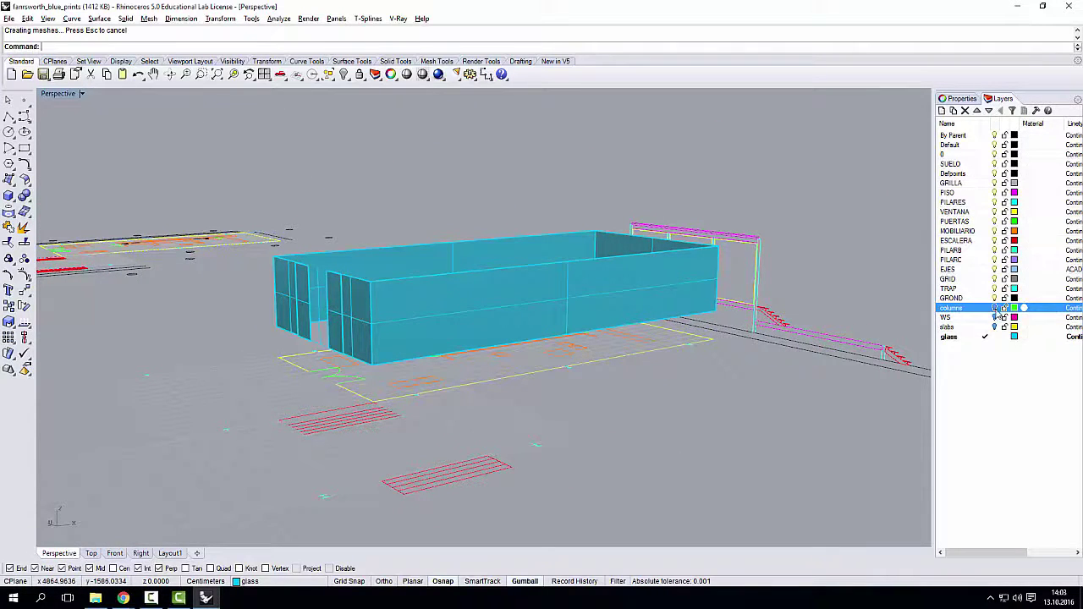
left_click(996, 308)
left_click(995, 327)
mouse_move(655, 361)
right_mouse_down()
mouse_move(550, 321)
mouse_move(665, 355)
mouse_move(742, 343)
mouse_move(641, 367)
right_mouse_up()
scroll(276, 344, "up", 5)
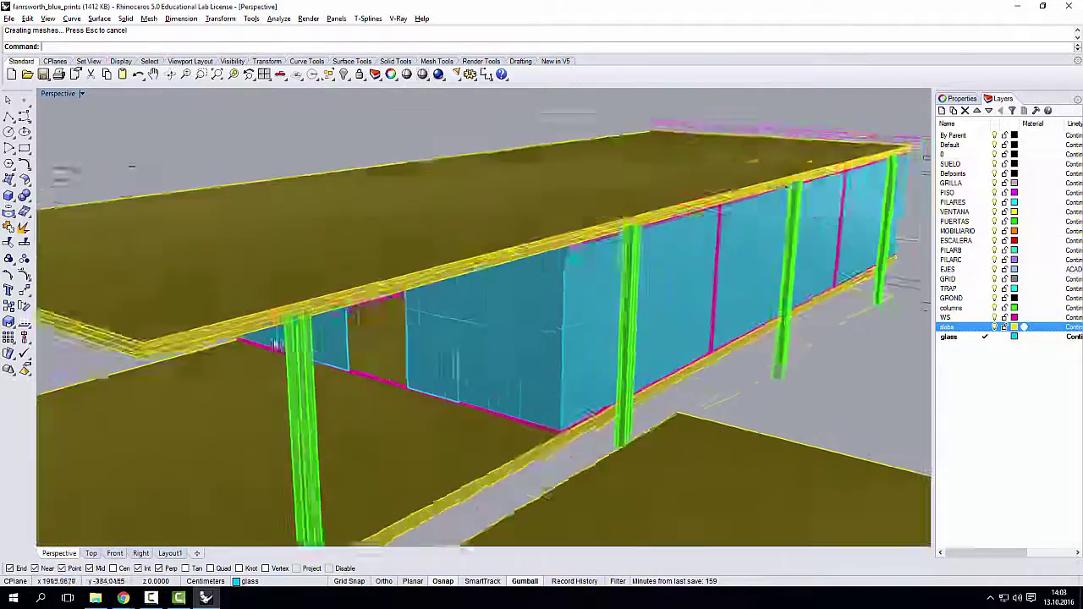
- Delete the leftover piece at the edge of the glass wall beside the opened double door
left_click(406, 326)
key("Delete")
scroll(392, 313, "down", 10)
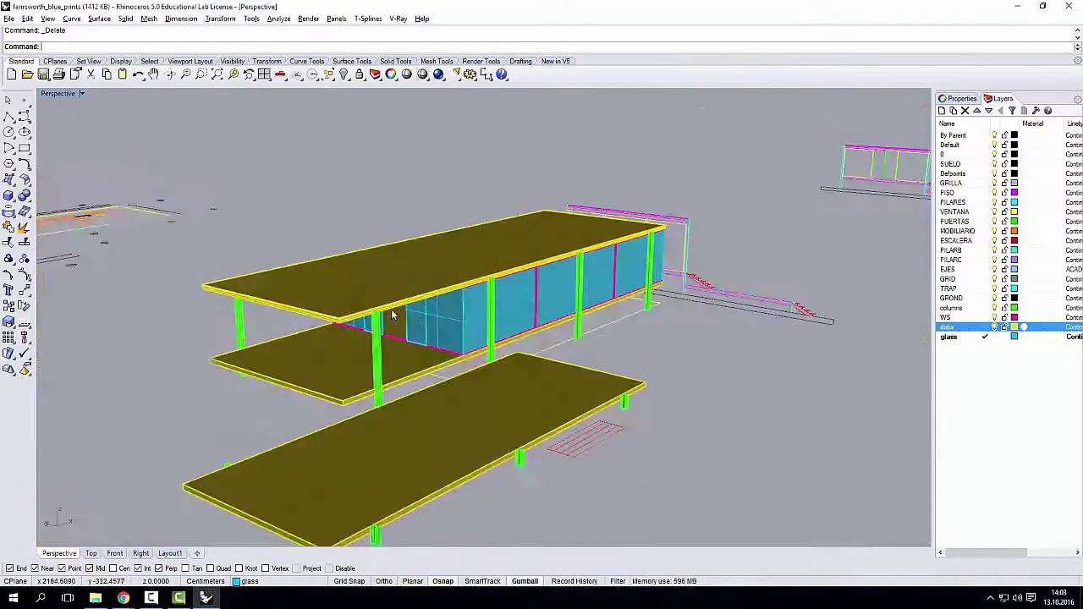
- Select the blueprint curves within the house together with the surrounding floor plans and elevations, and hide them all
right_click_drag(440, 357, 485, 306)
key("ctrl+a")
left_click(559, 286, "shift")
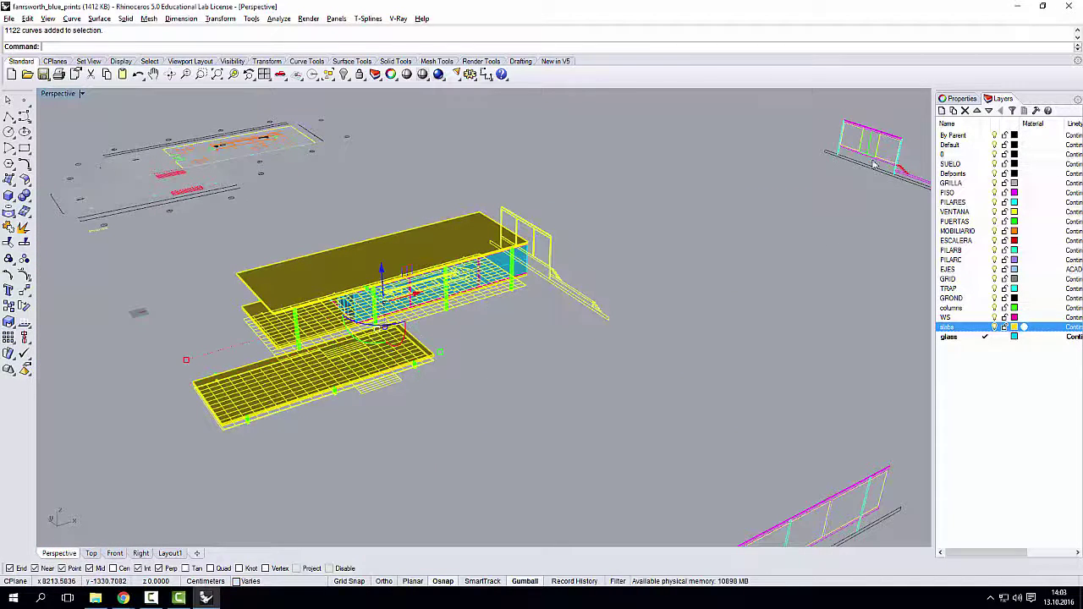
left_click(880, 148, "shift")
left_click(280, 128, "shift")
scroll(328, 187, "down", 6)
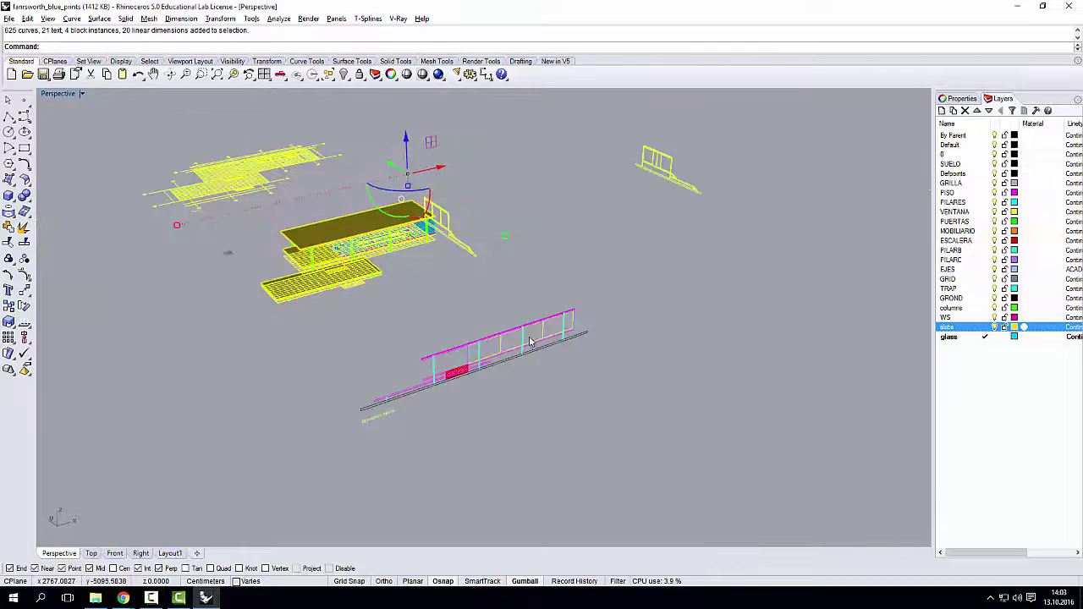
left_click(526, 327, "shift")
middle_click(536, 280)
left_click(502, 271)
key("ctrl+h")
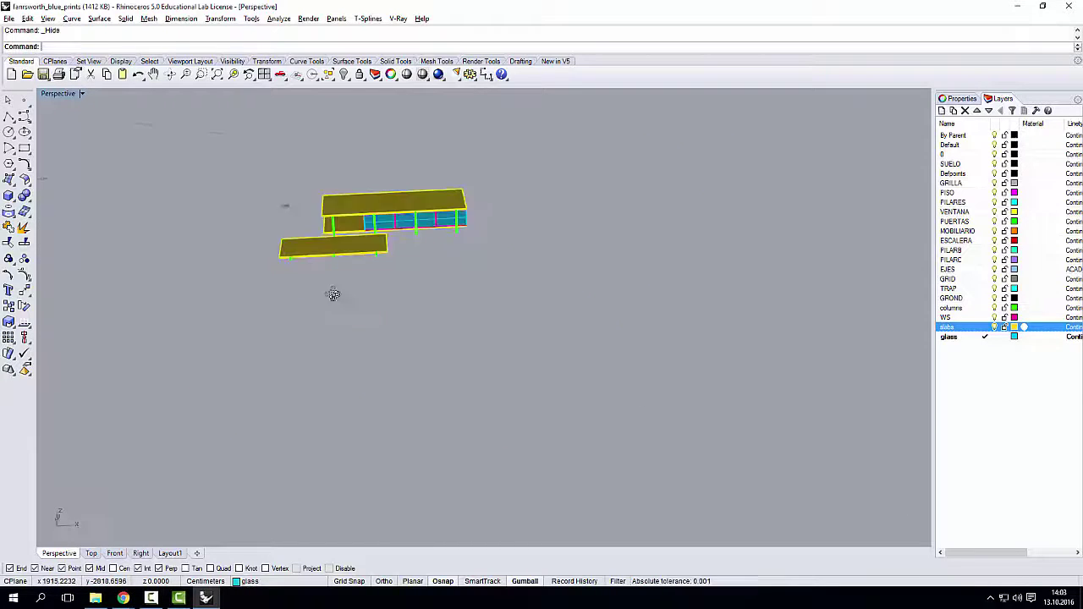
- Select the stray drawing remnants left near the house and delete them
right_click_drag(334, 295, 421, 351)
left_click_drag(404, 190, 227, 219)
key("Delete")
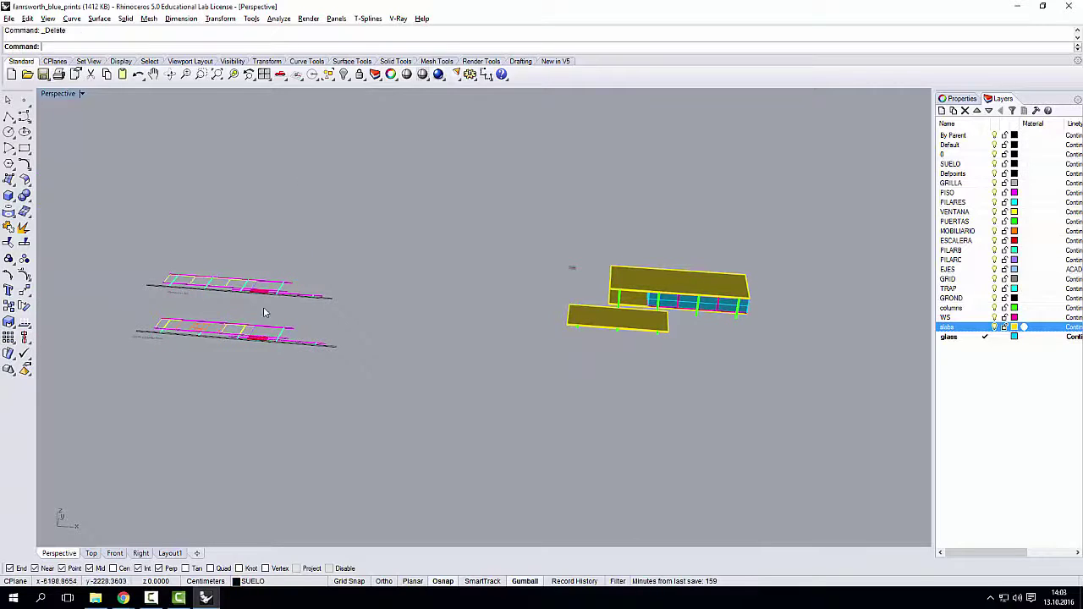
- Select the two remaining elevation drawings far from the house, including their text, and hide them
left_click_drag(189, 400, 183, 402)
middle_click(259, 315)
left_click(226, 311)
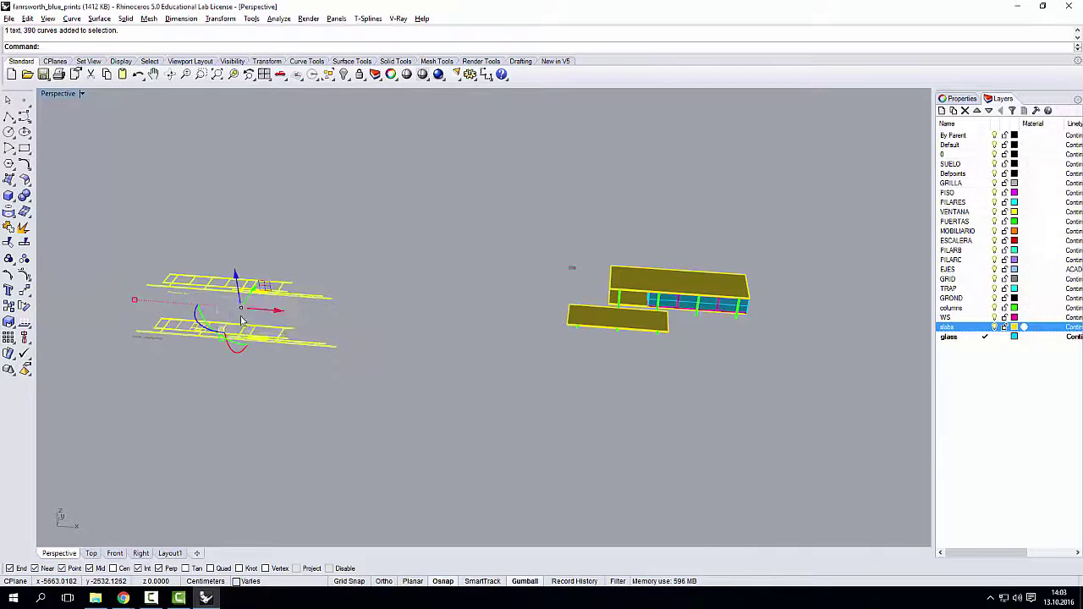
right_click_drag(741, 323, 773, 298)
scroll(773, 298, "up", 10)
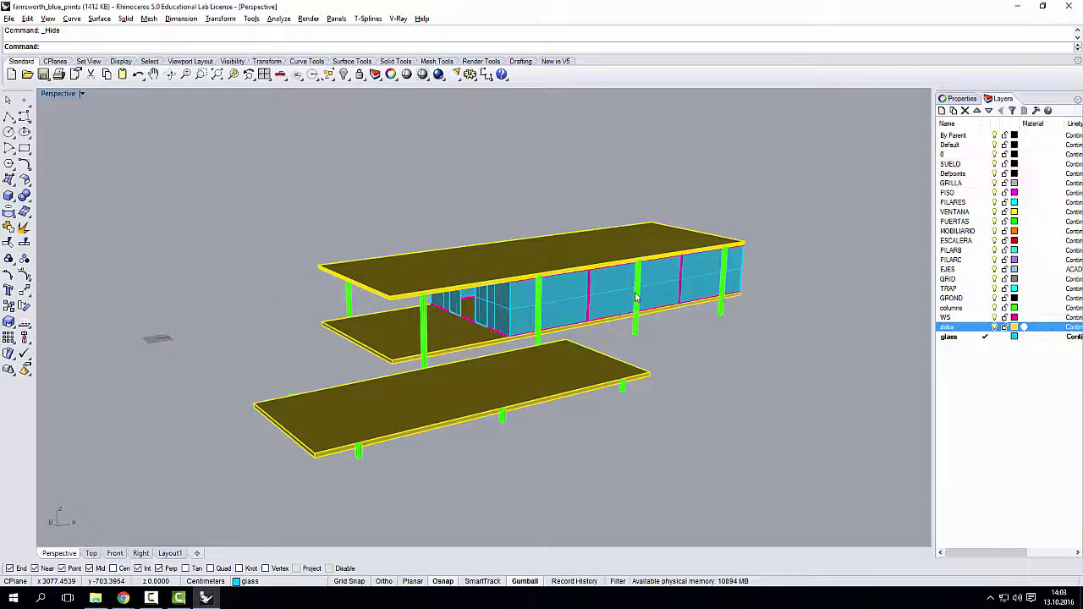
scroll(502, 323, "down", 5)
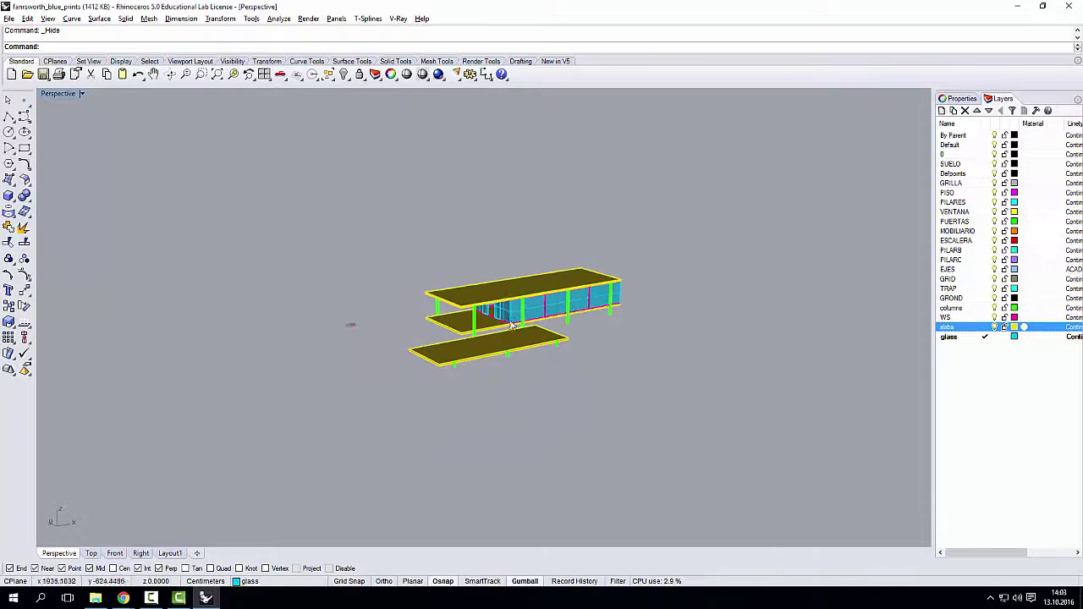
right_click_drag(502, 322, 437, 369)
scroll(437, 369, "up", 6)
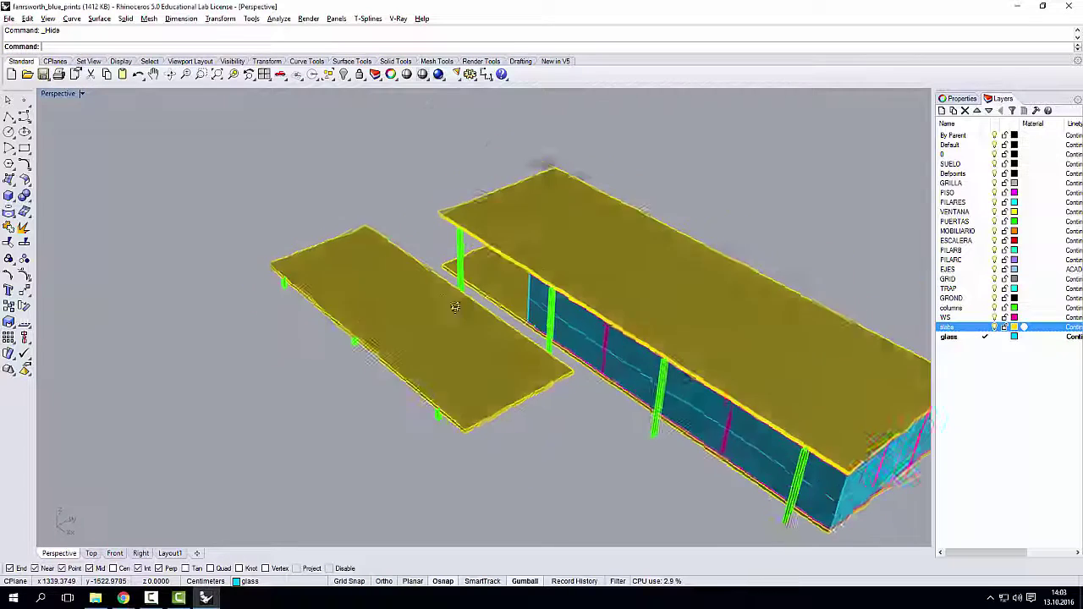
right_click_drag(453, 303, 454, 305)
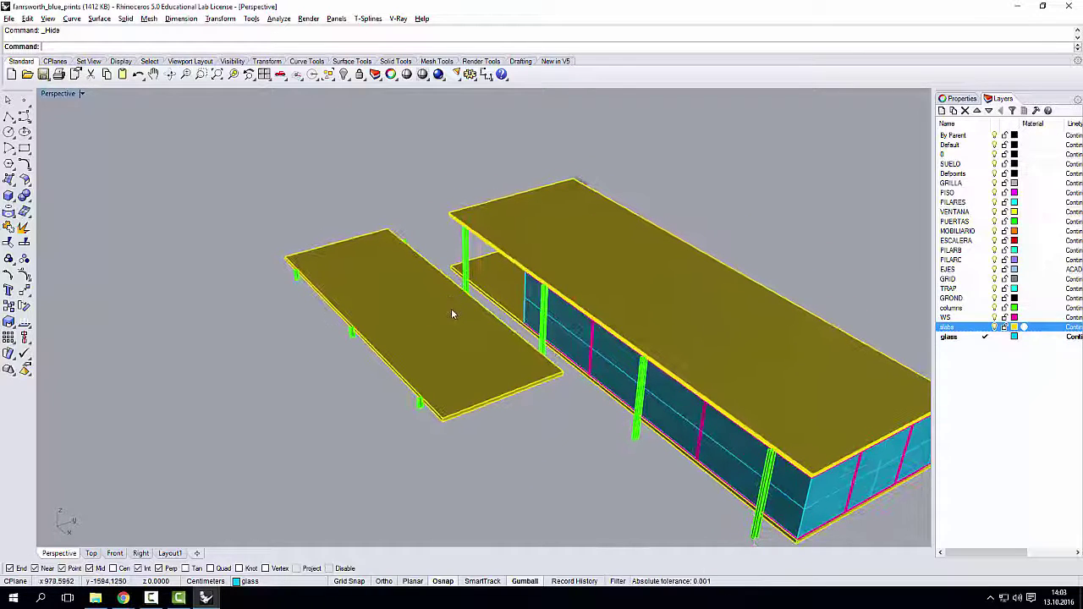